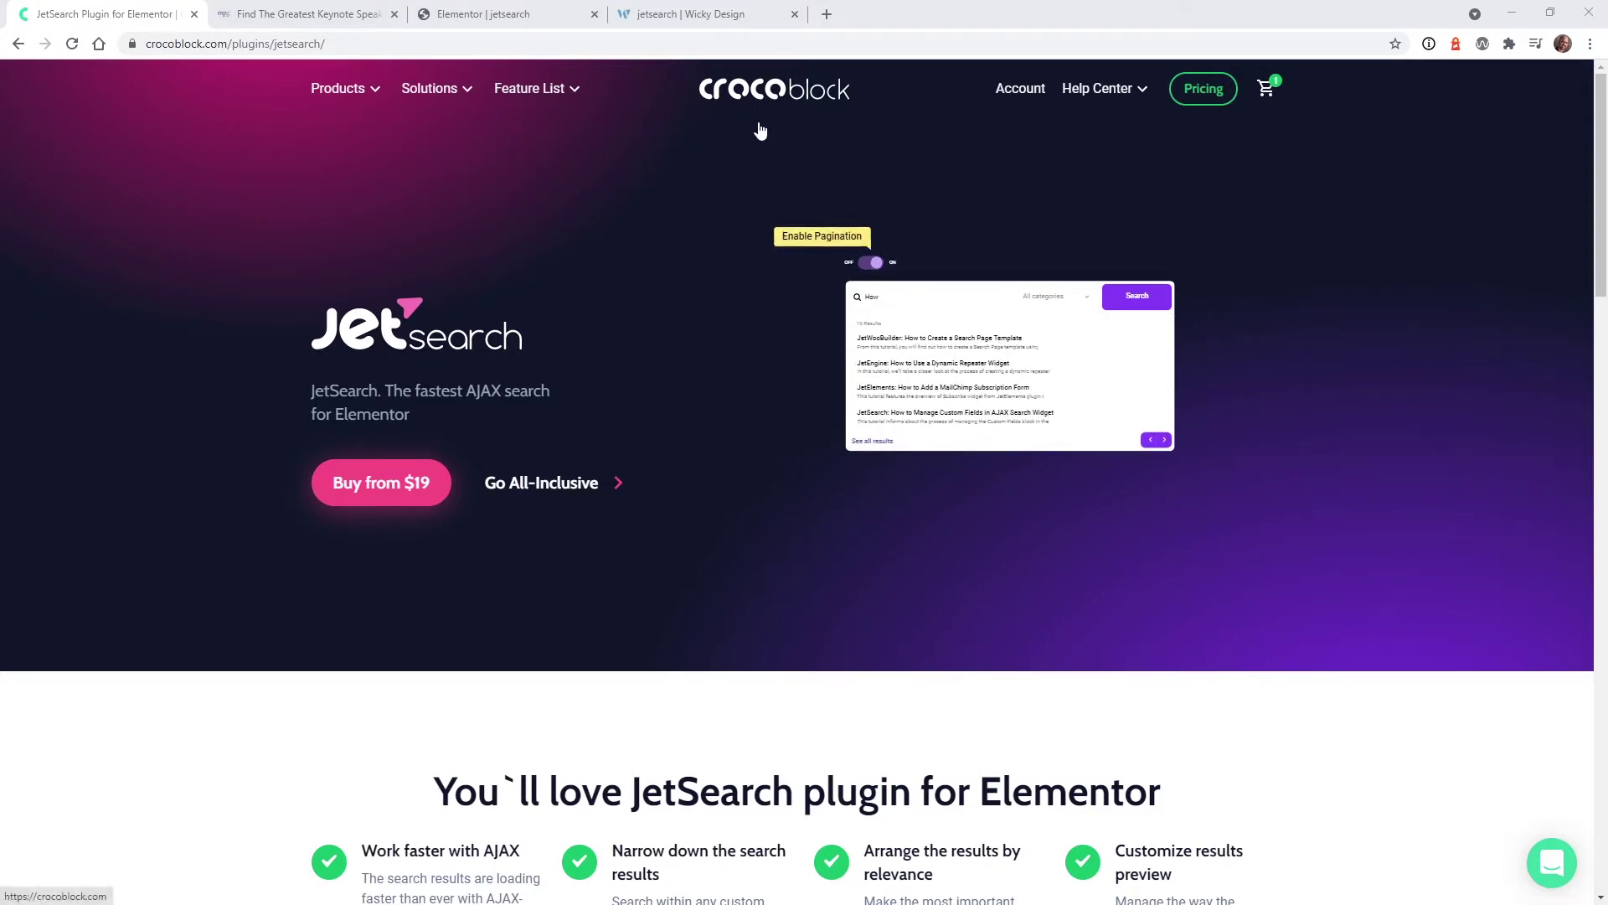
# On the keynote speakers site, search the speaker finder for a first name, view the first match's profile and return to the home page.
pyautogui.scroll(-3, 770, 300)
pyautogui.scroll(-5, 767, 297)
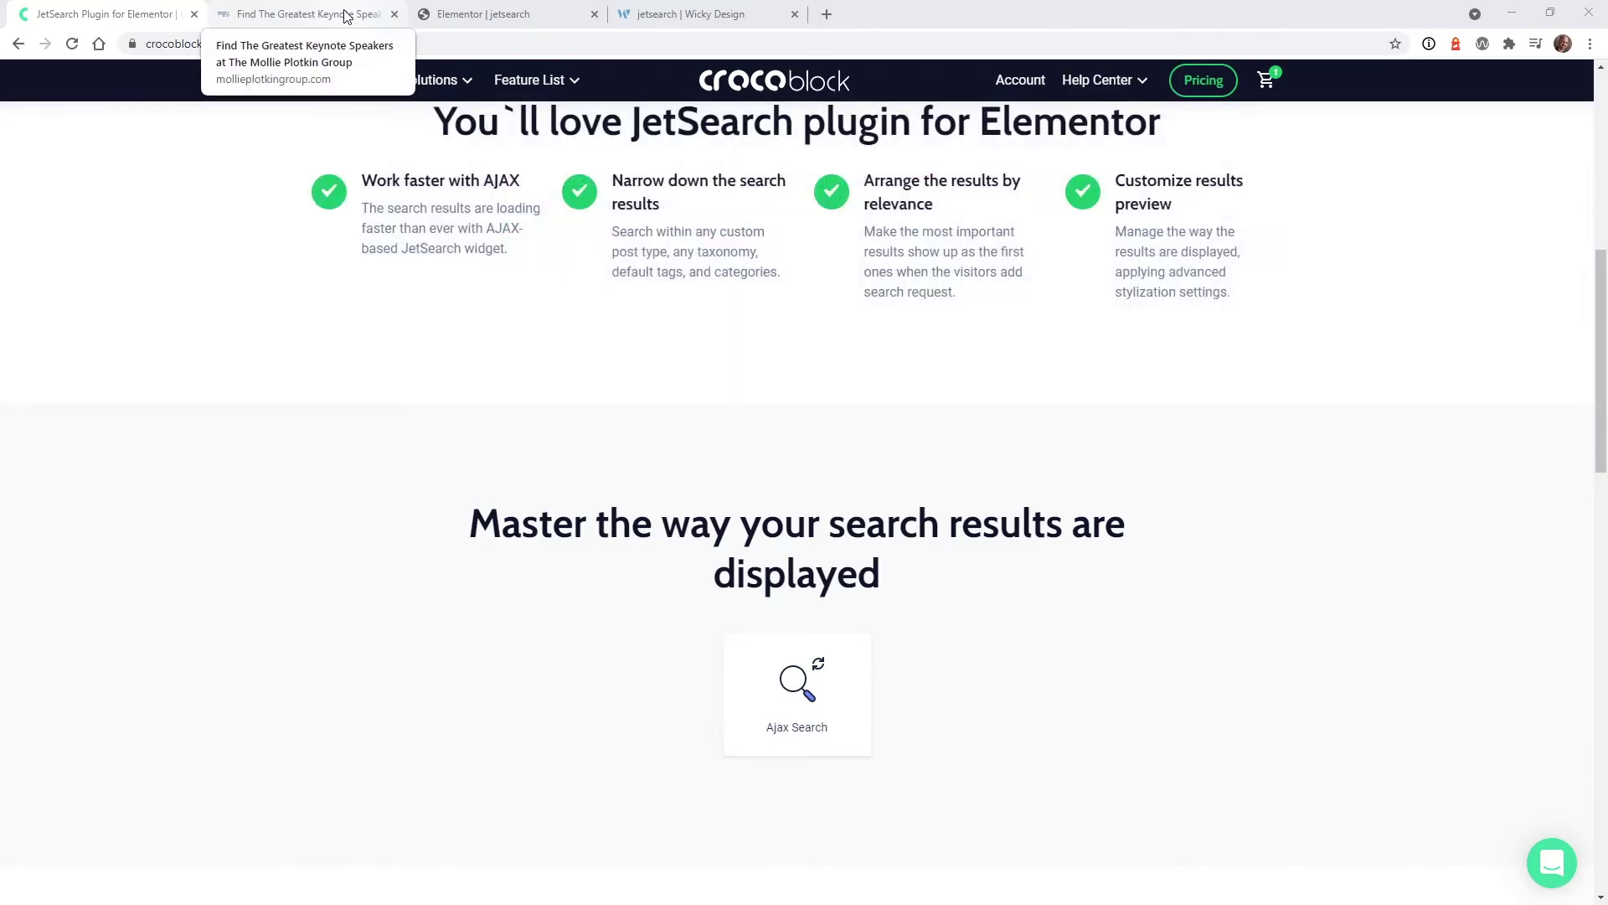
pyautogui.click(346, 16)
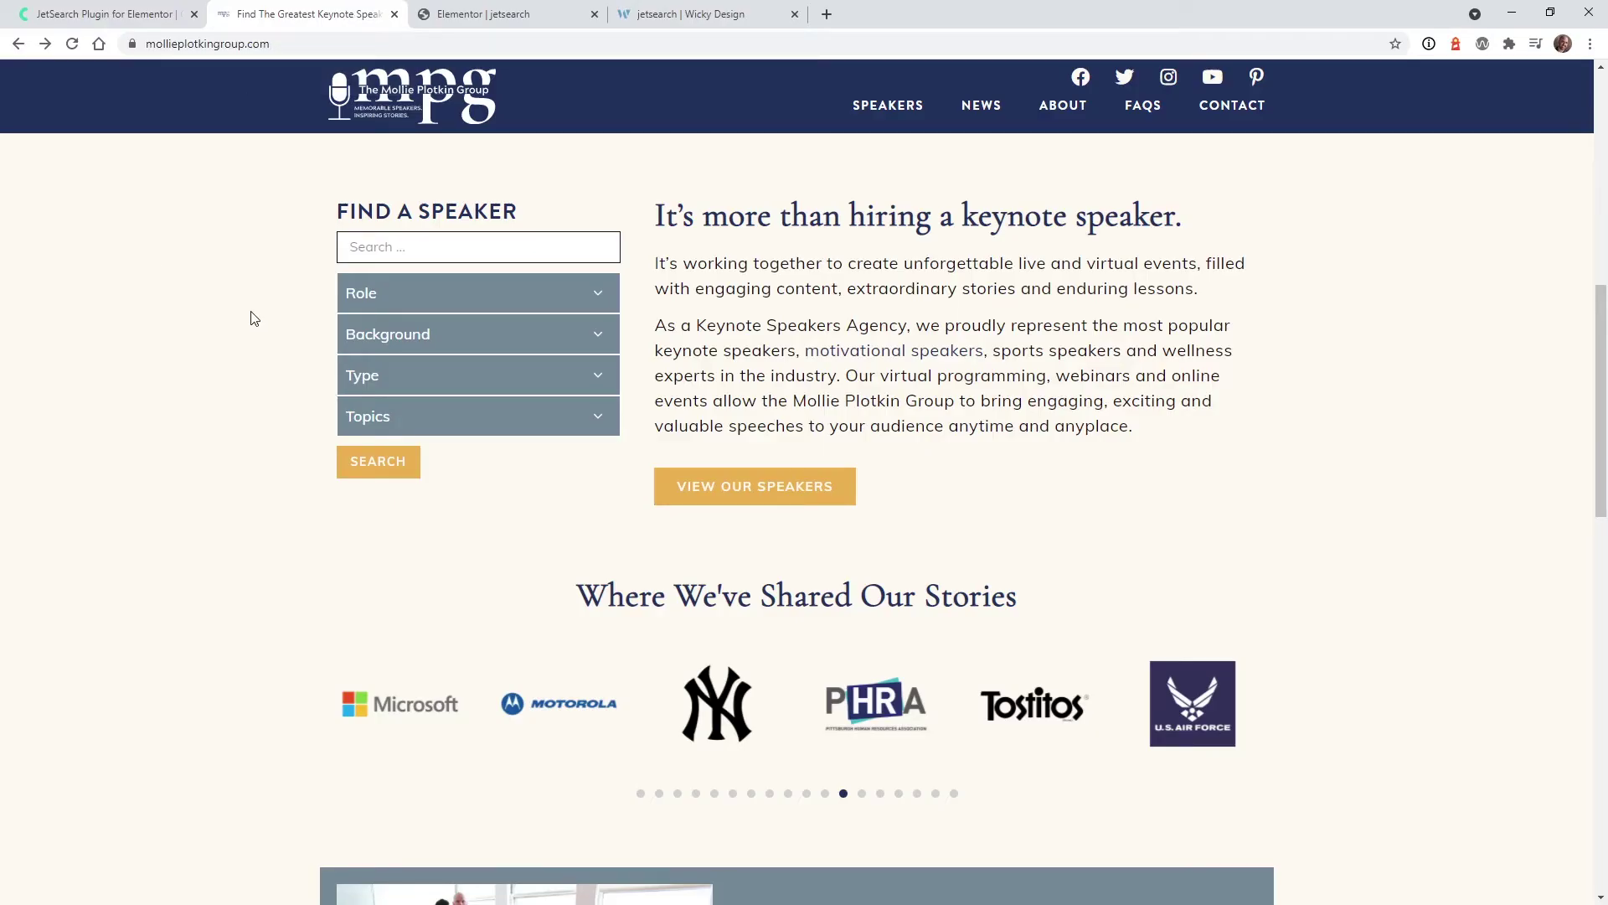
pyautogui.click(423, 236)
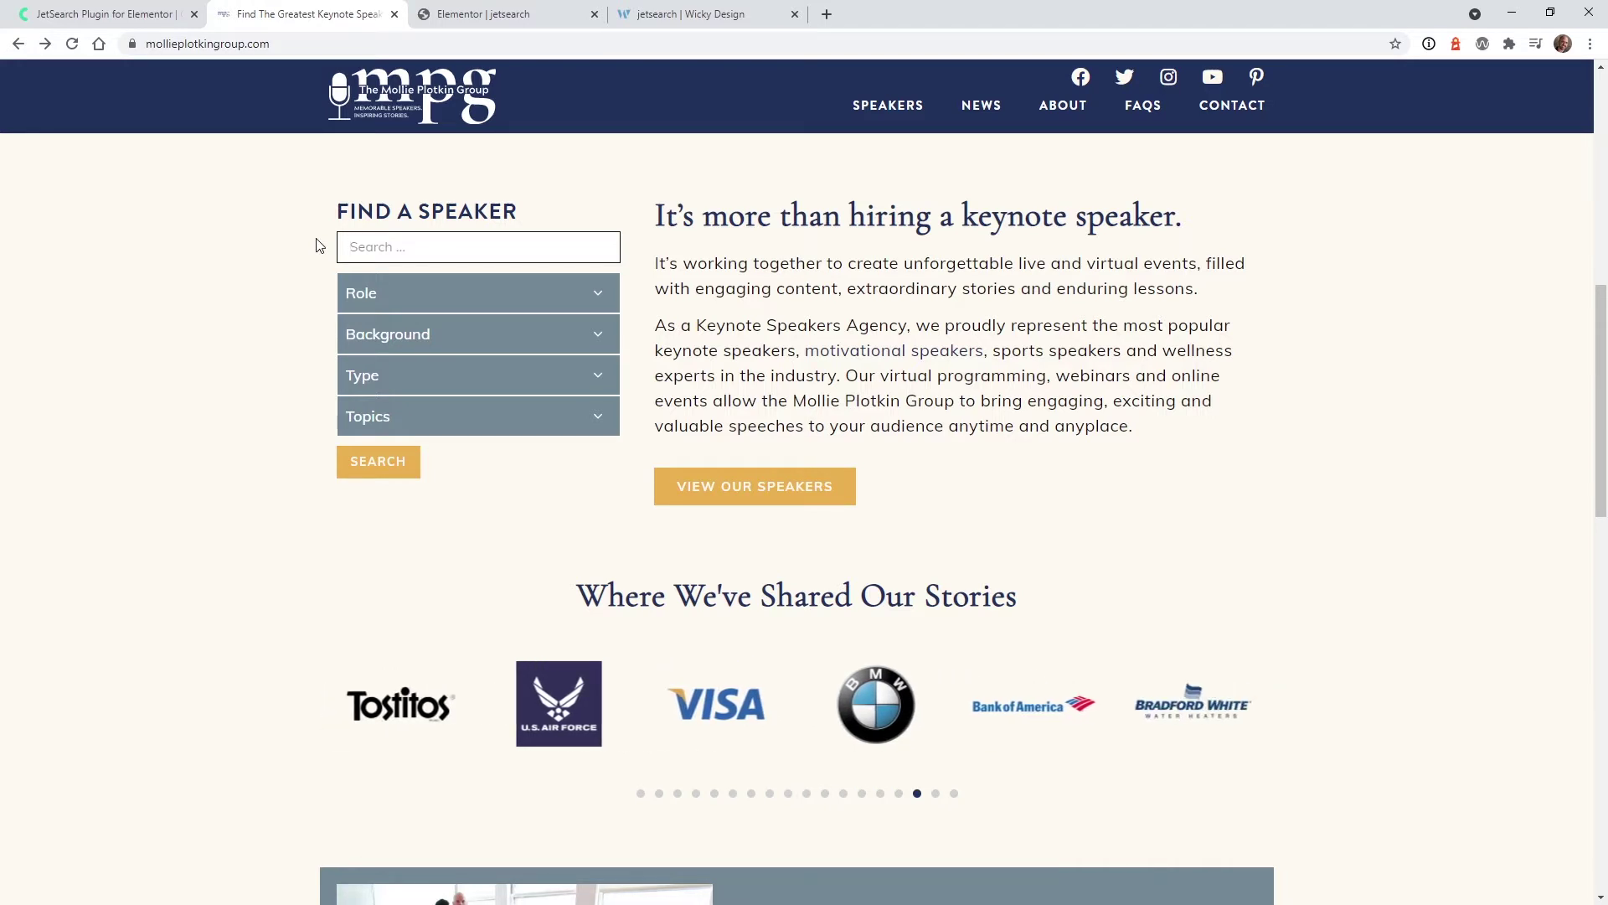
pyautogui.write('john')
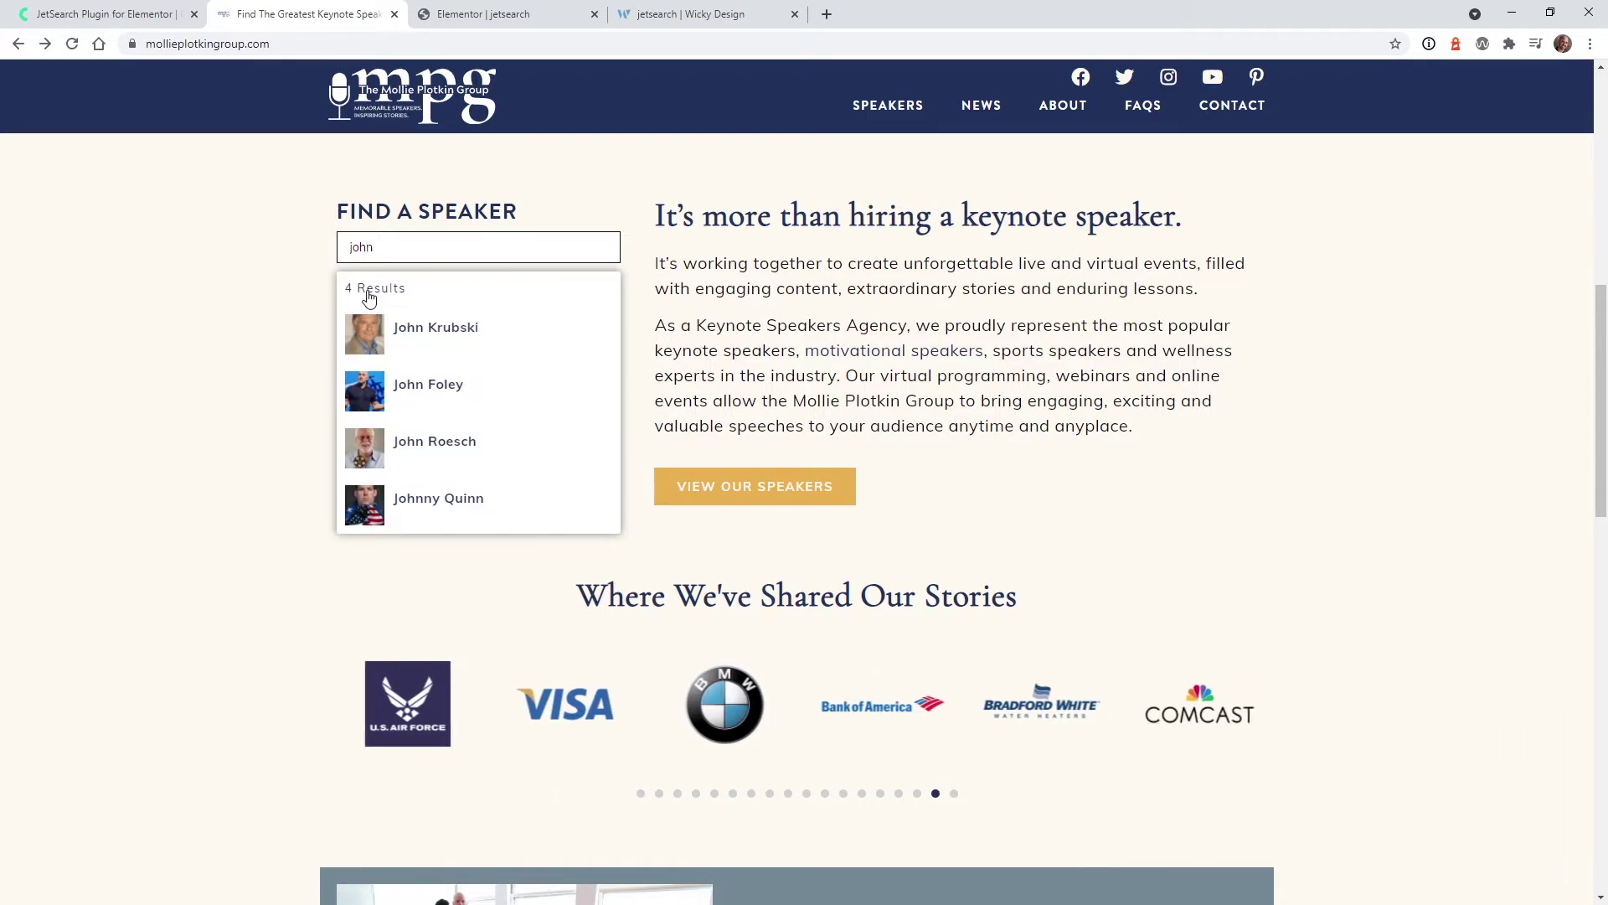
pyautogui.click(463, 358)
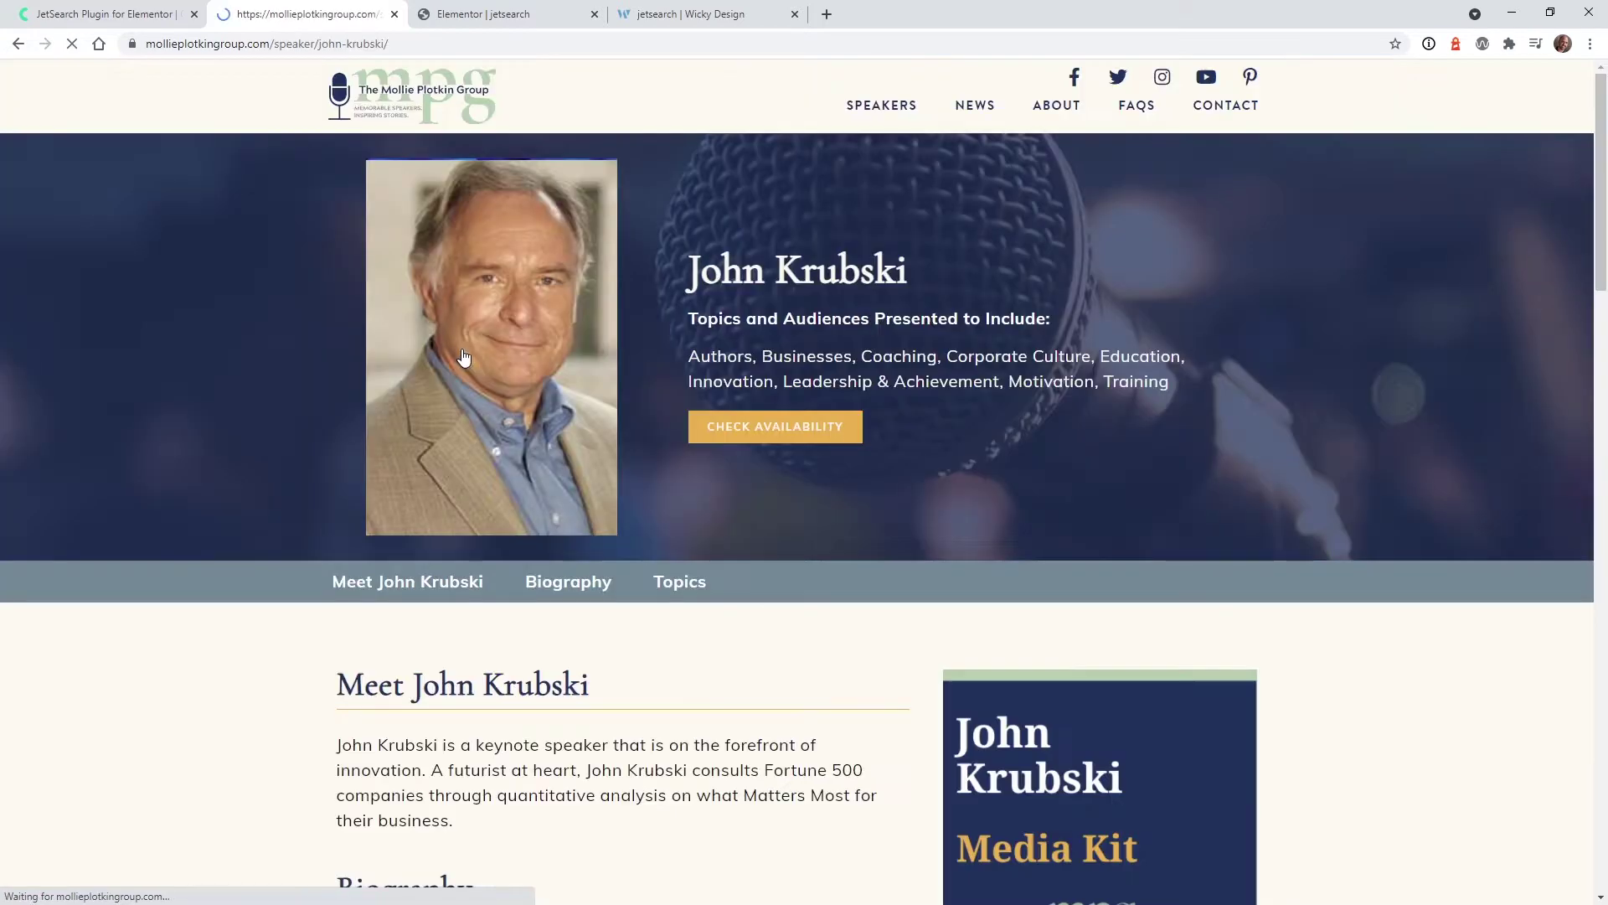
pyautogui.hotkey('alt', 'Left')
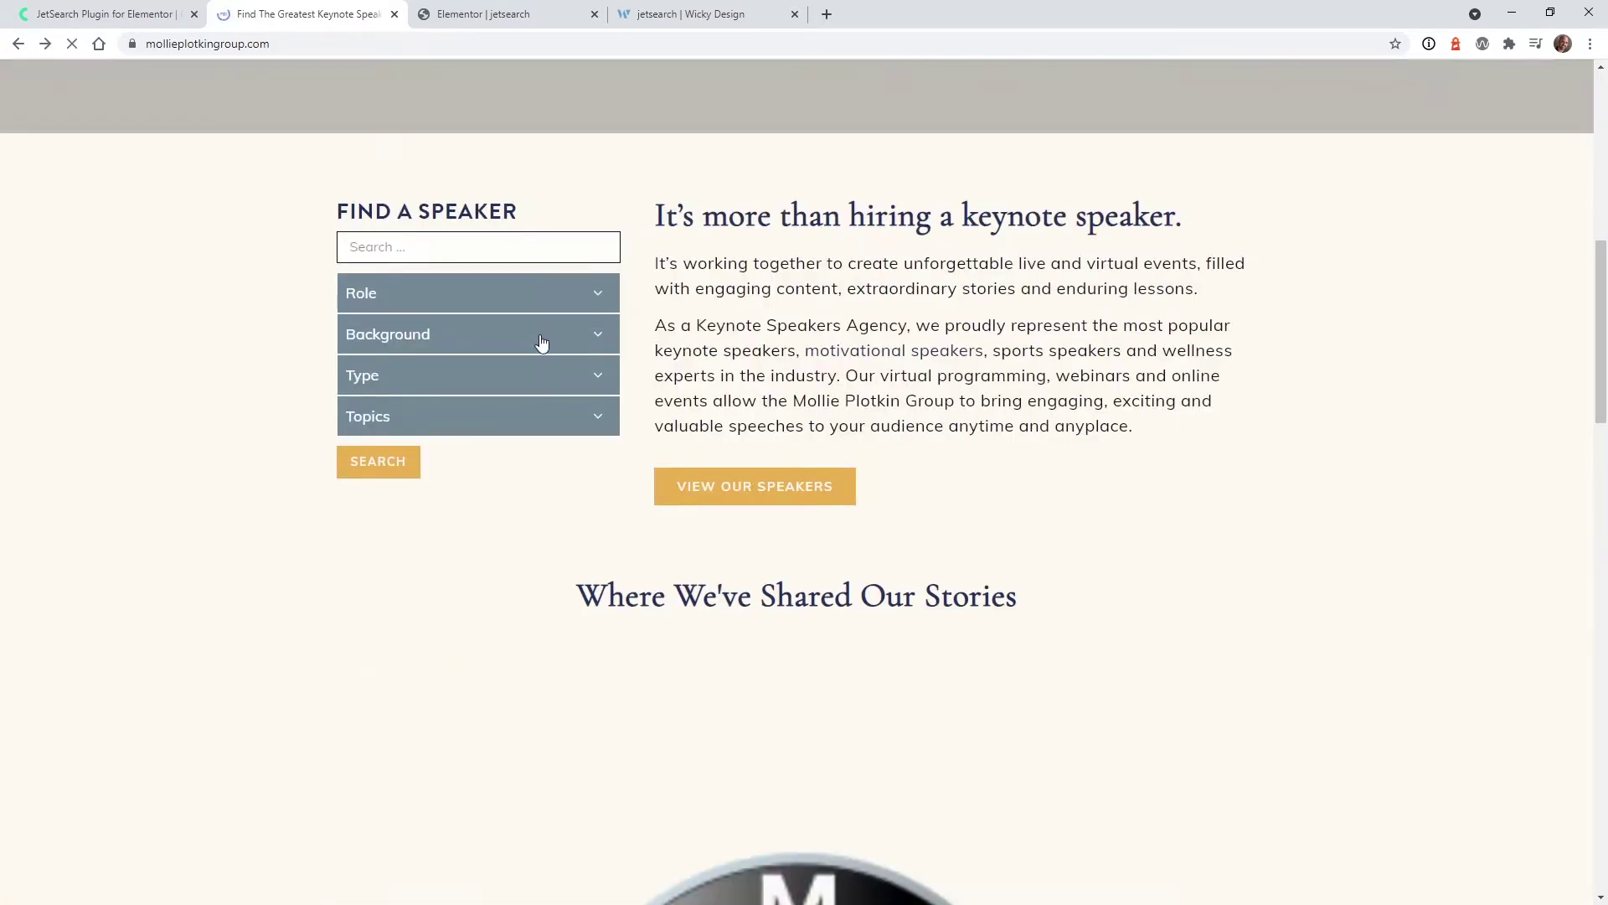
# On the Wicky Design jetsearch page, search for "ele" and go through the live results up to page 5.
pyautogui.hotkey('ctrl', '1')
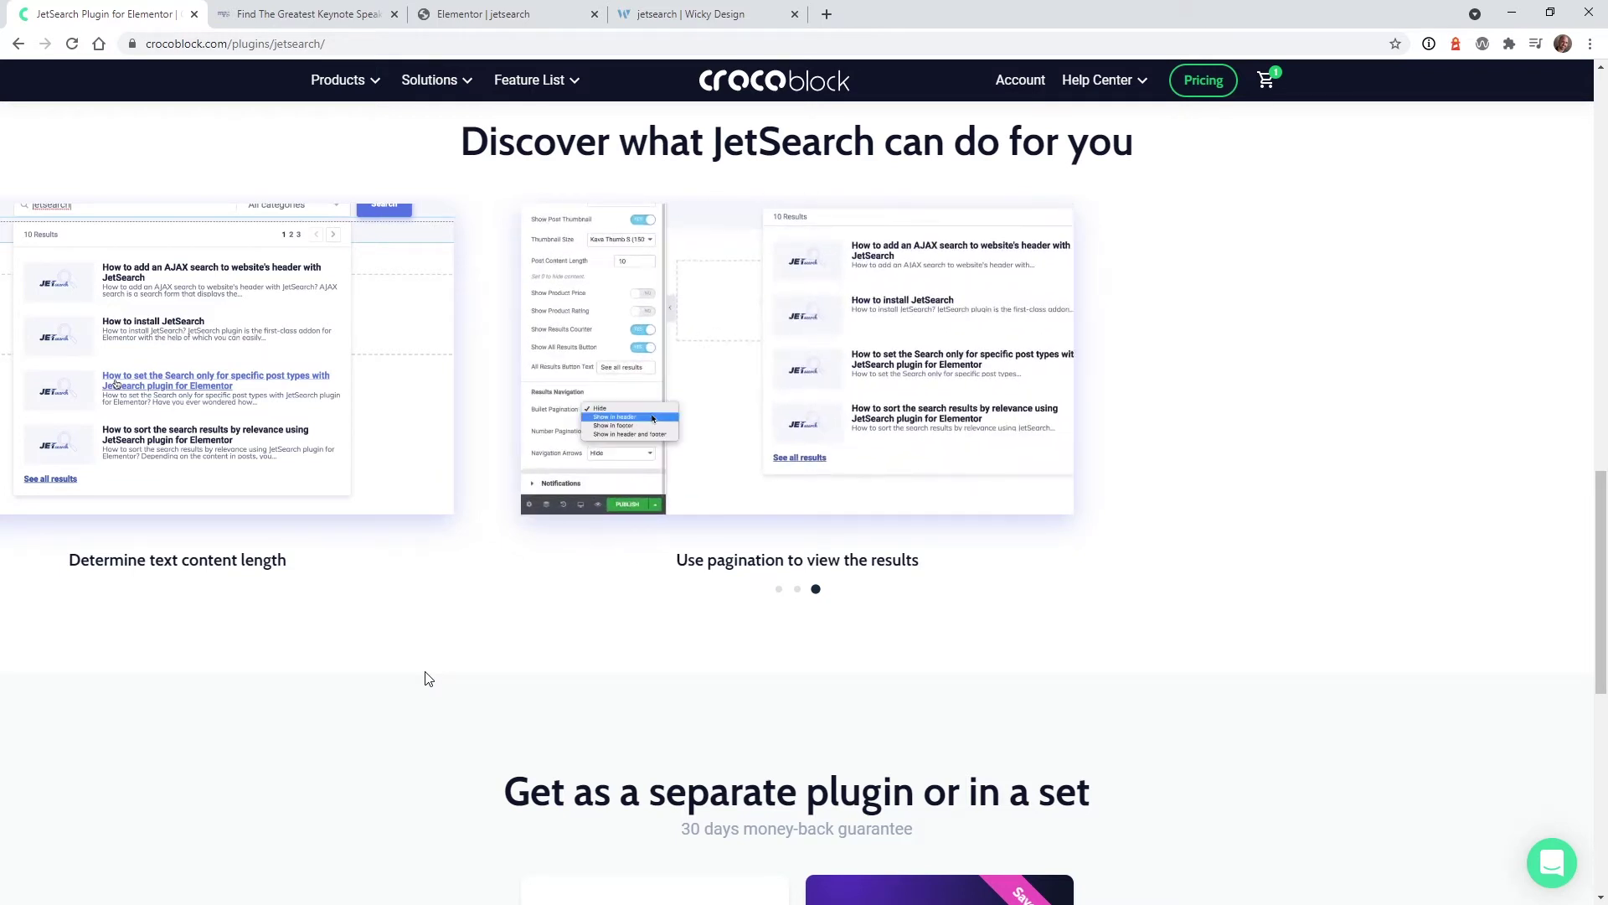
pyautogui.hotkey('ctrl', '4')
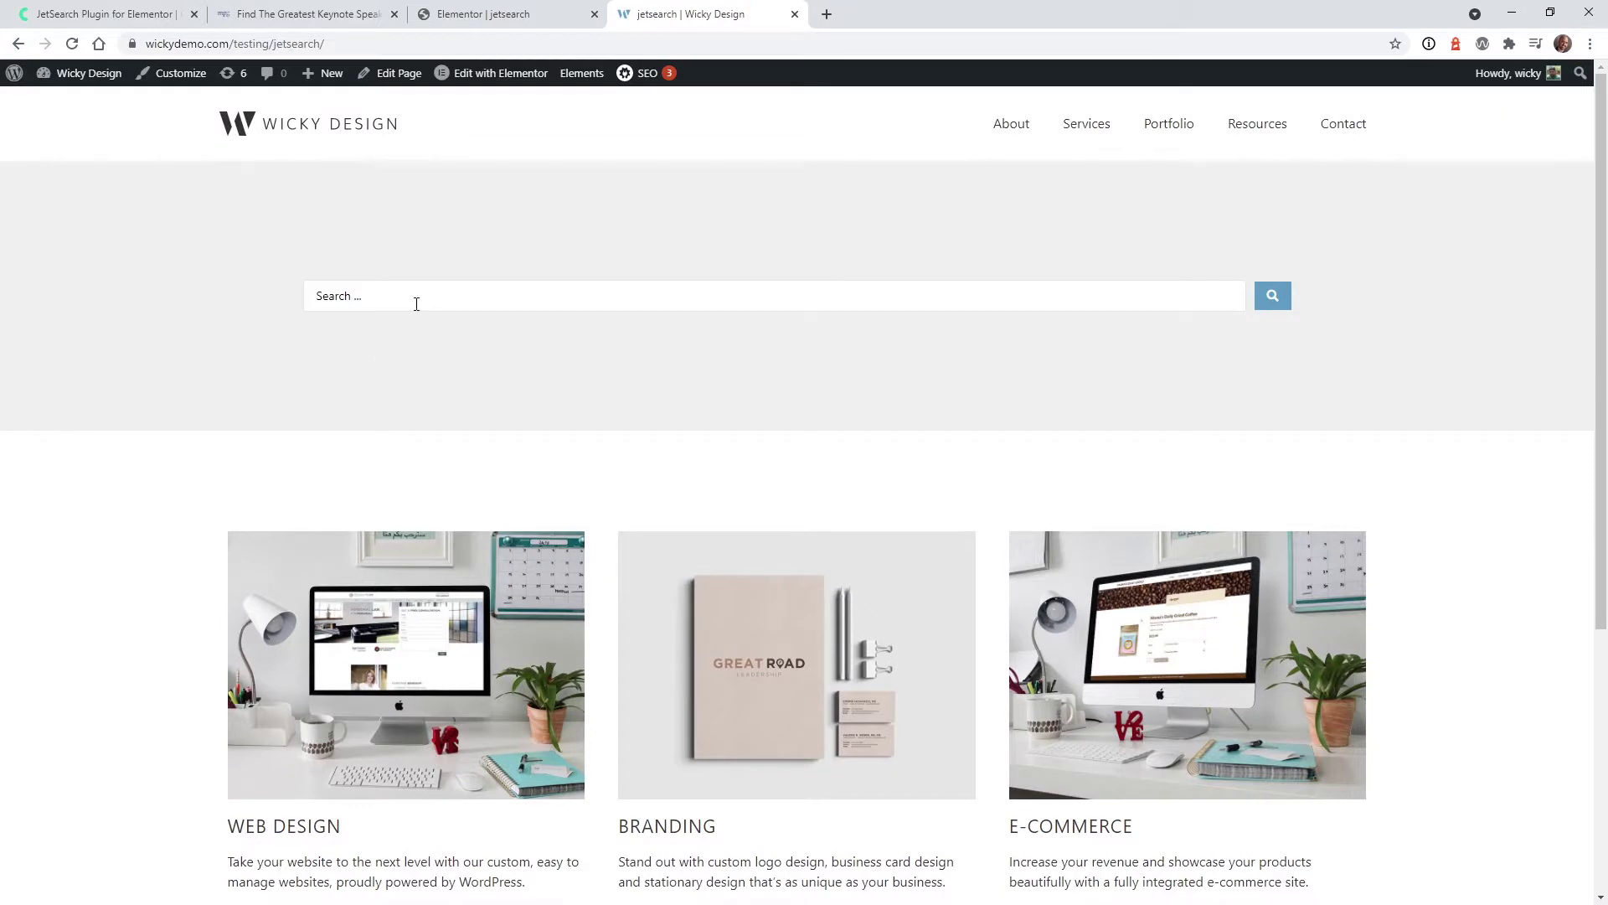
pyautogui.click(416, 302)
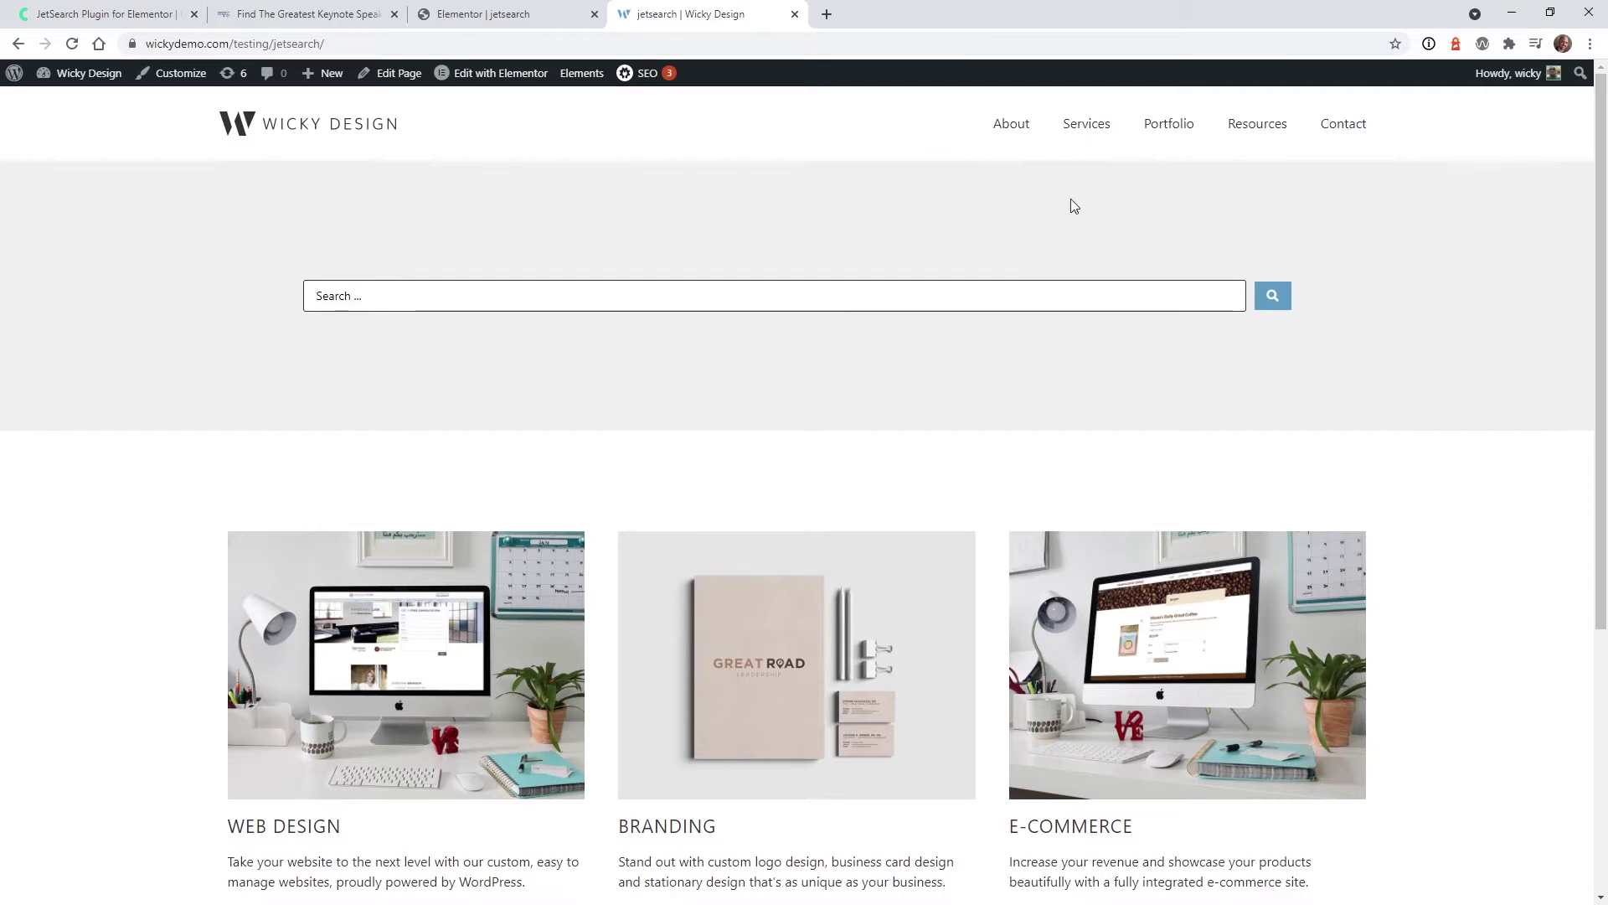
pyautogui.write('ele')
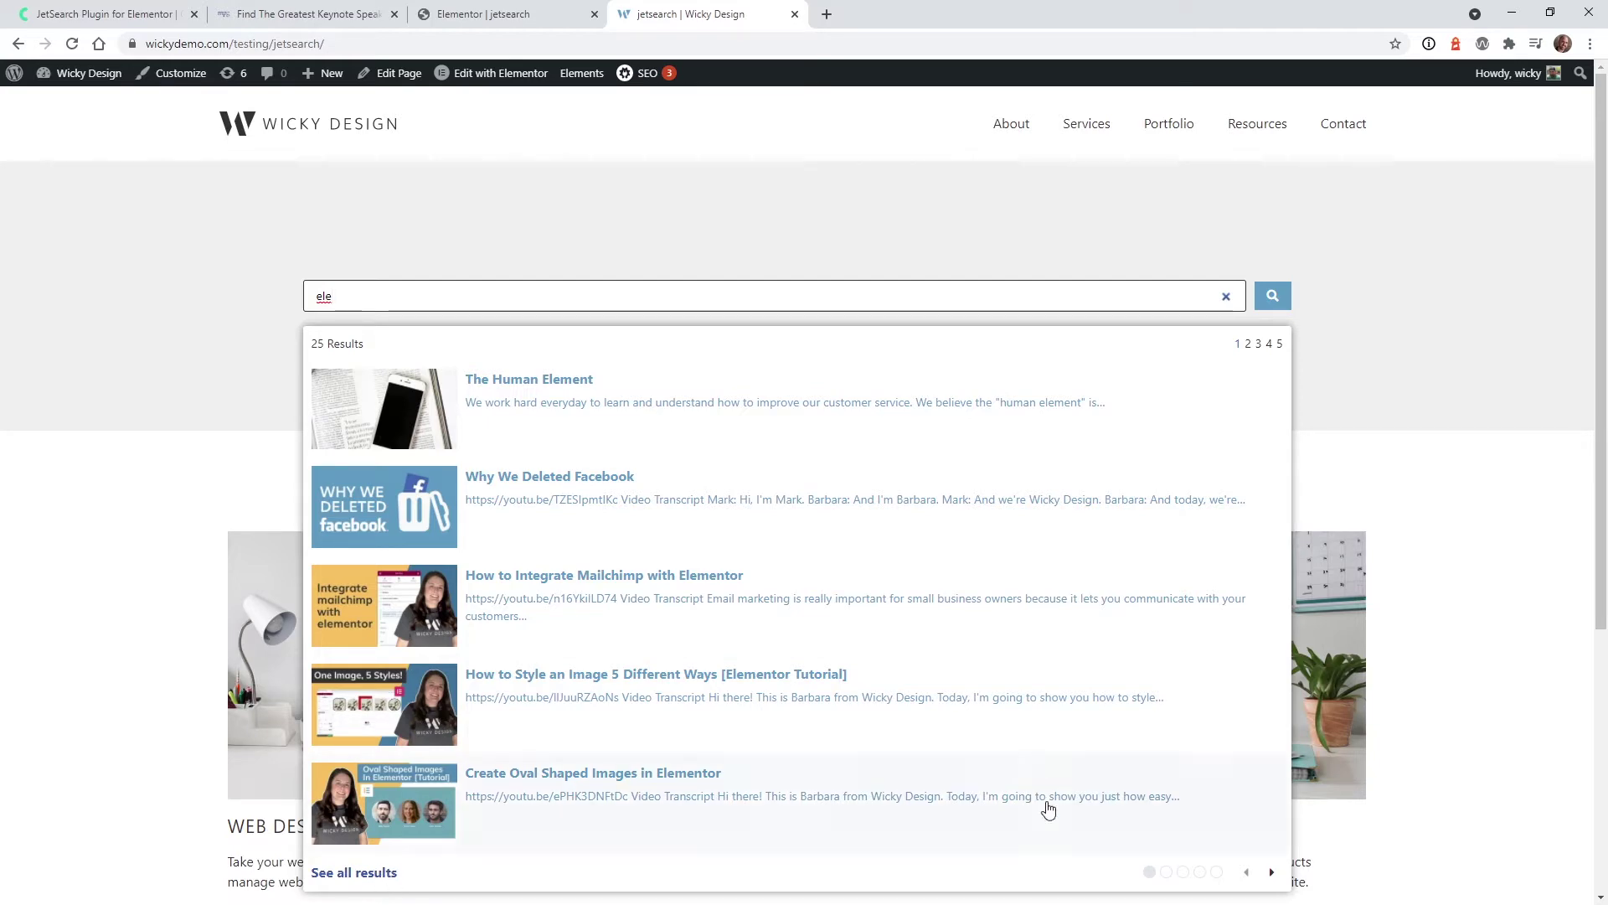
pyautogui.click(1271, 872)
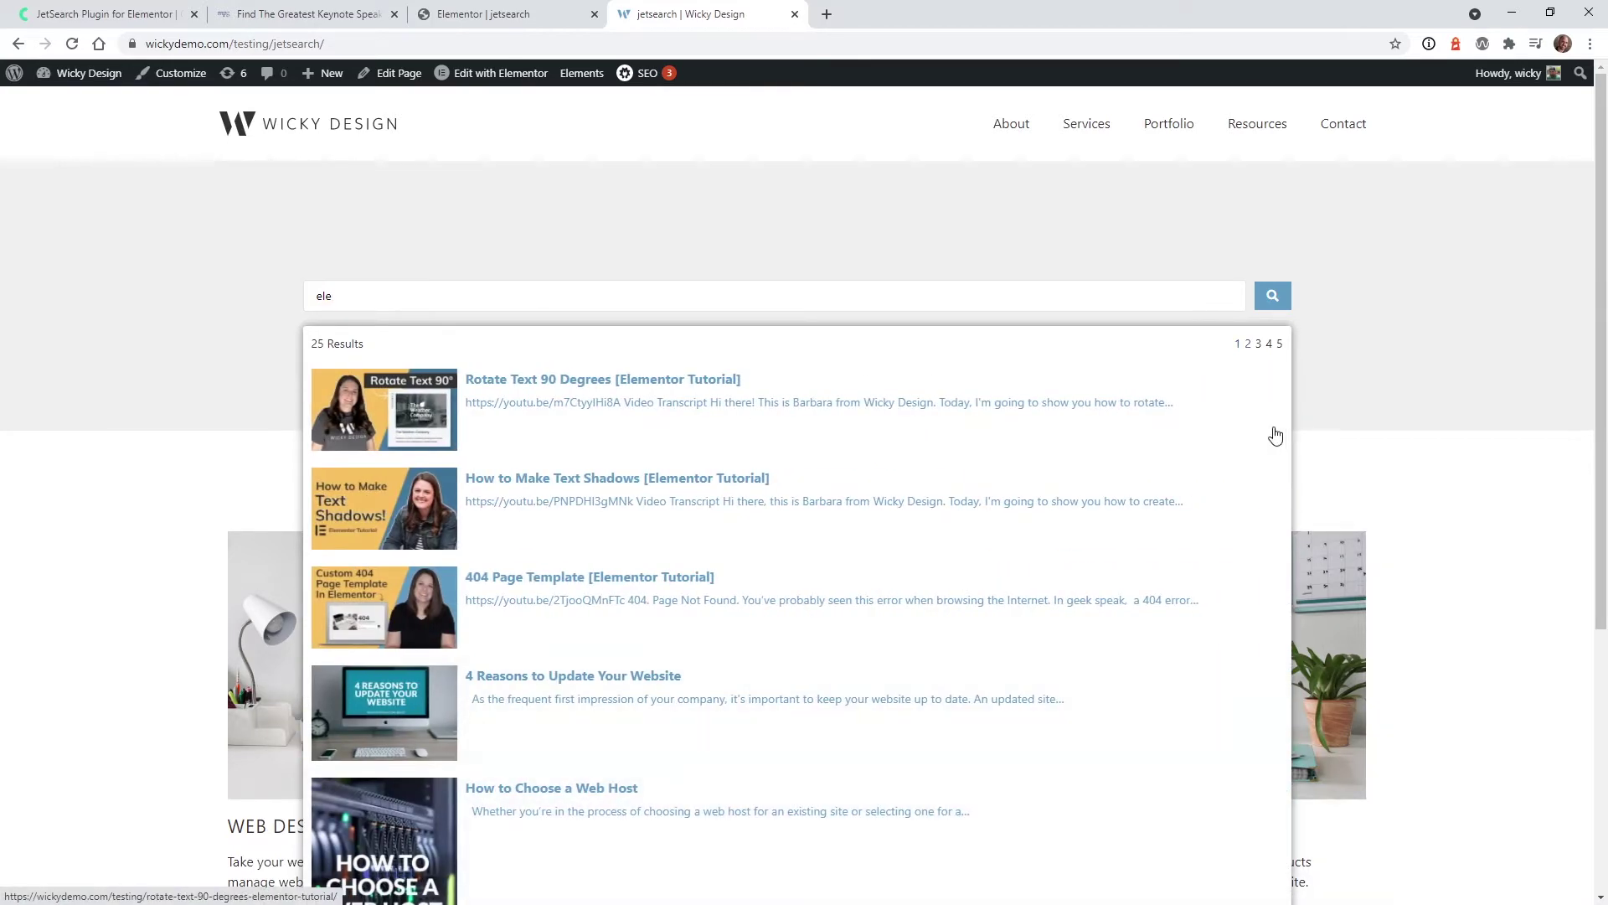
pyautogui.click(1259, 345)
pyautogui.click(1269, 345)
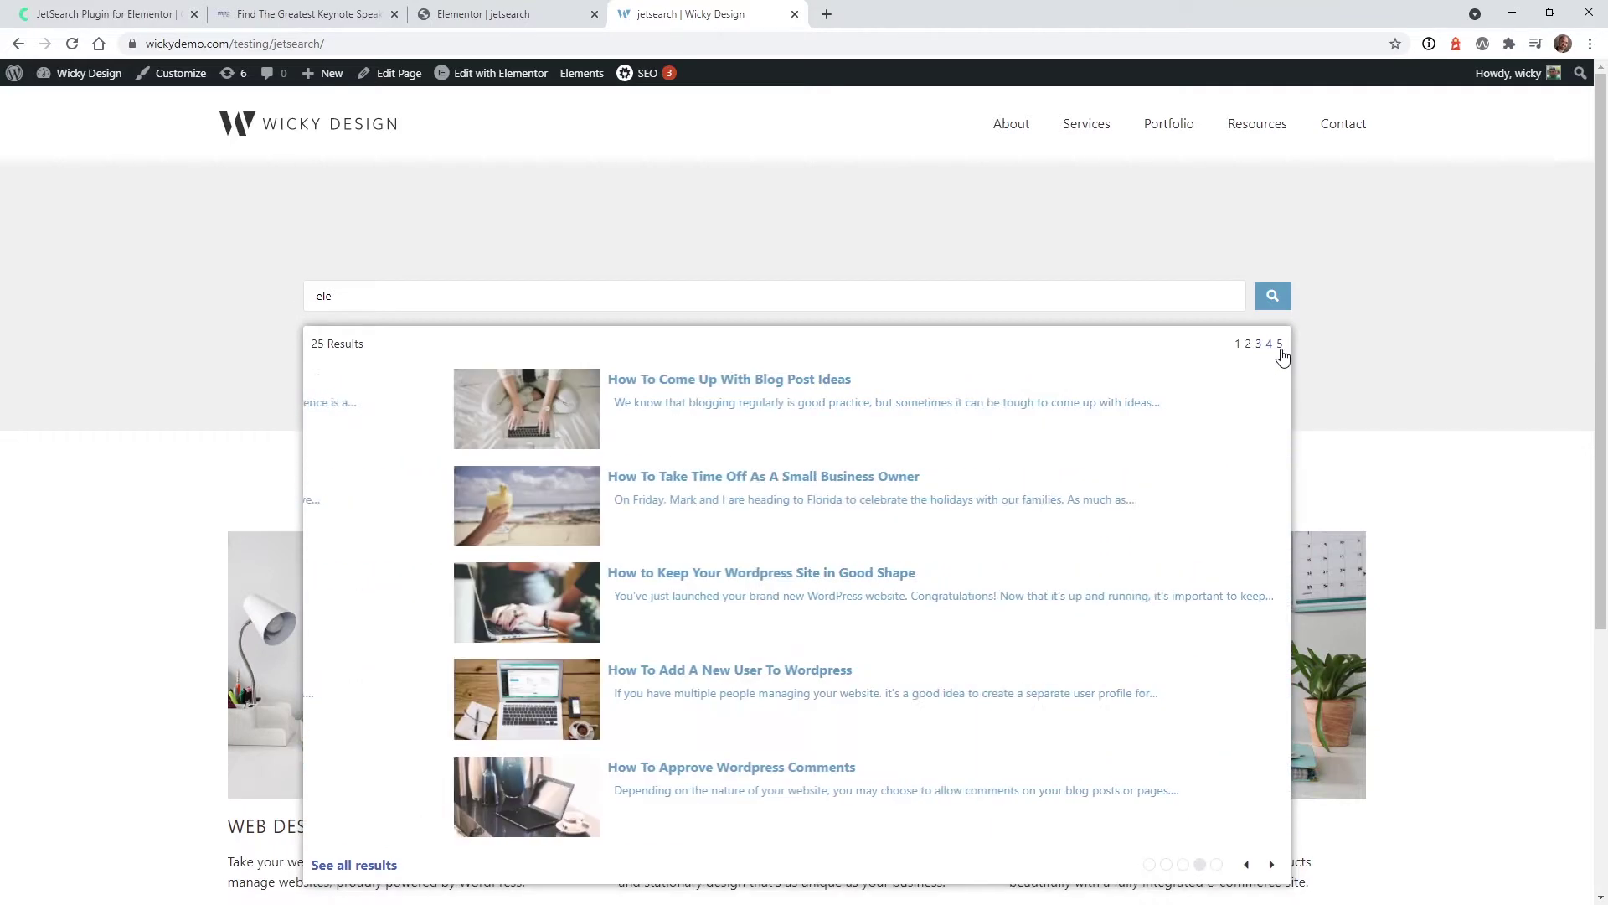
pyautogui.click(1280, 345)
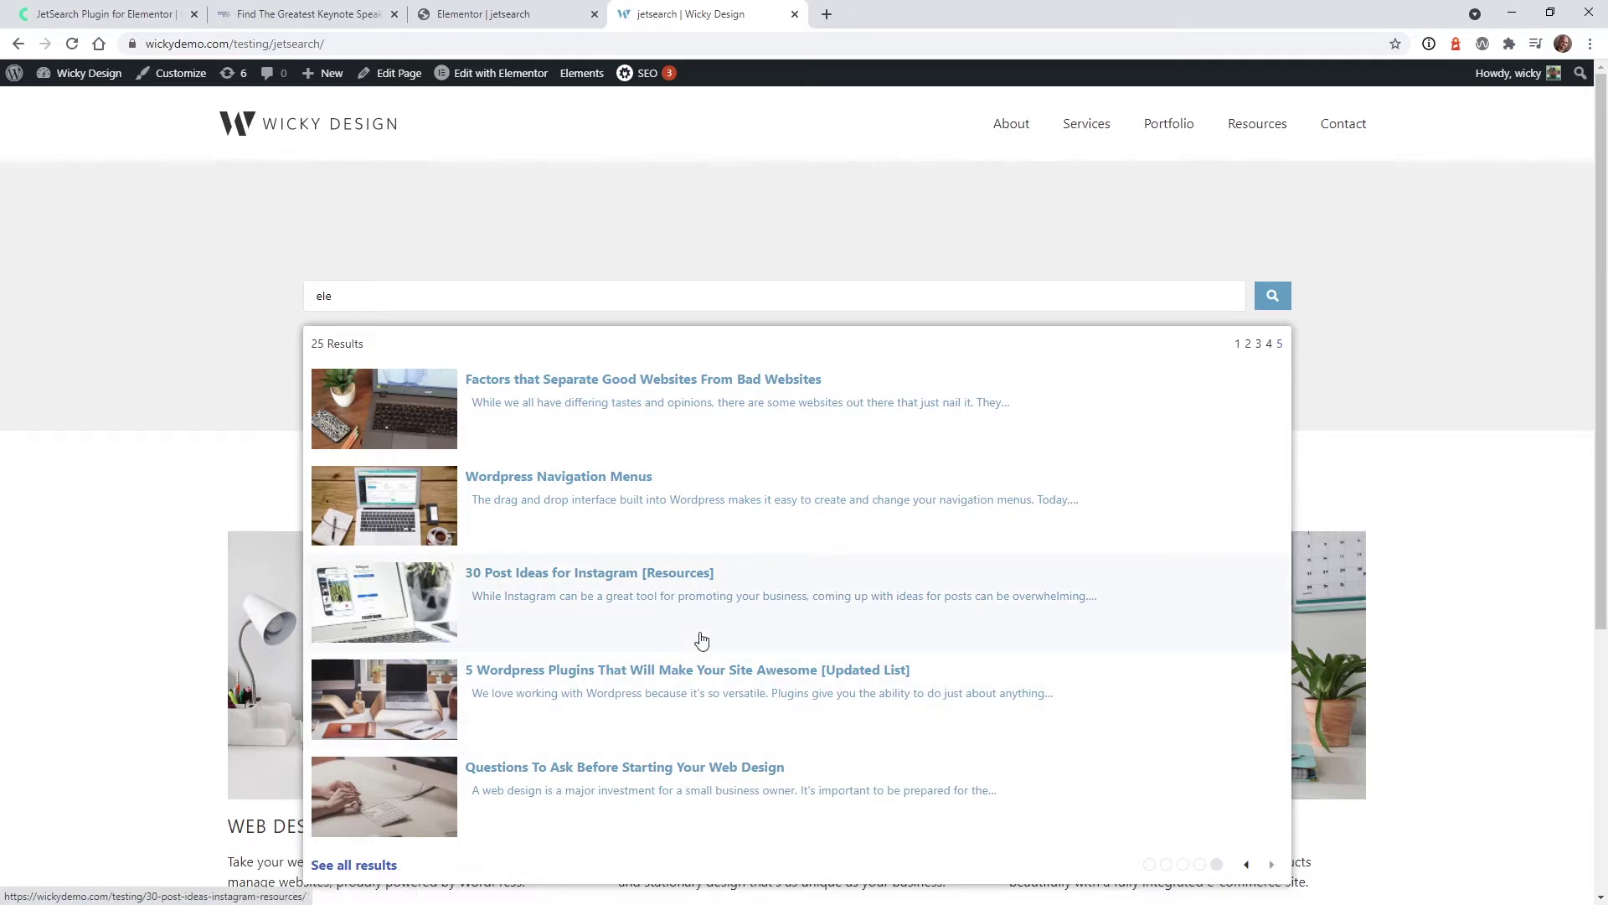
# In the Elementor editor, look up the Ajax Search widget with "aja" and open the settings of the search widget already on the page.
pyautogui.click(515, 14)
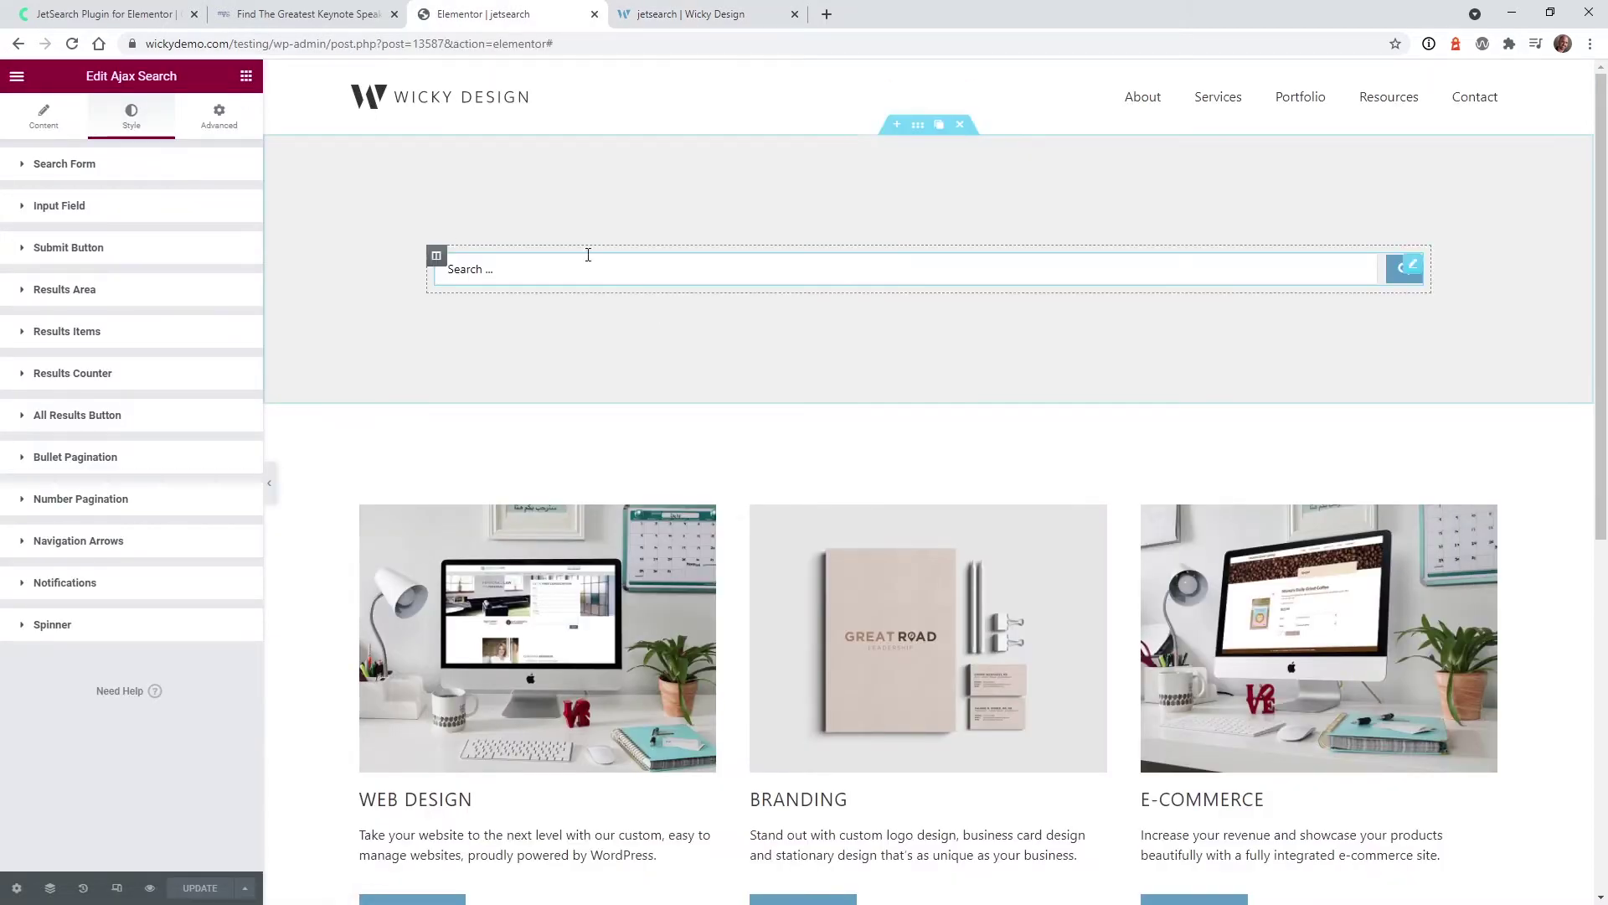
pyautogui.click(246, 77)
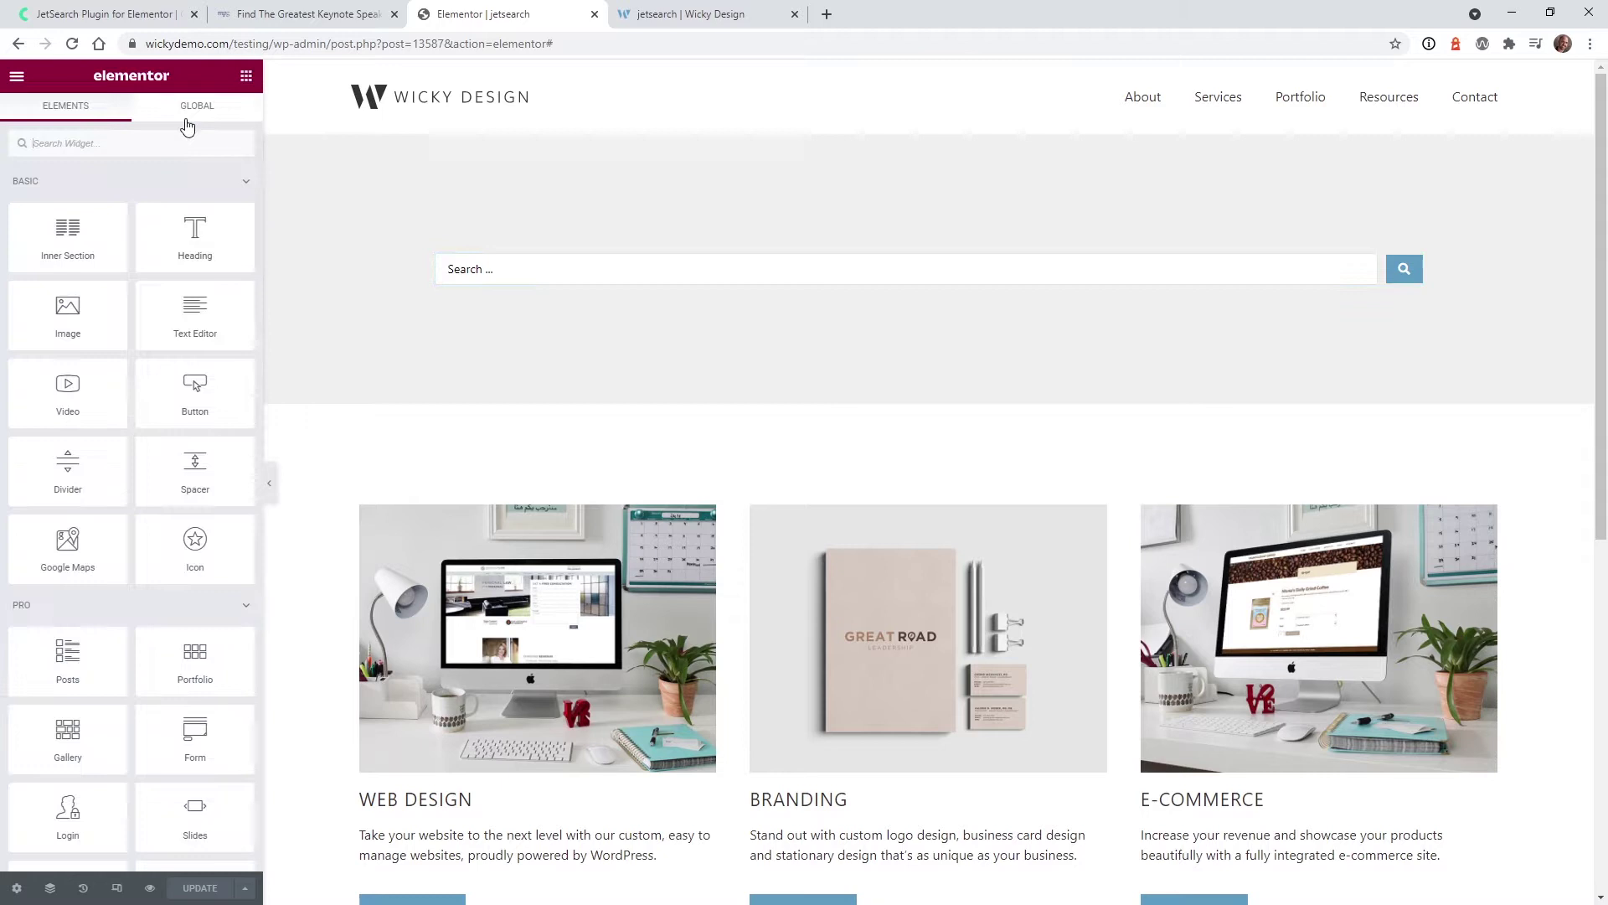
pyautogui.click(119, 142)
pyautogui.write('aja')
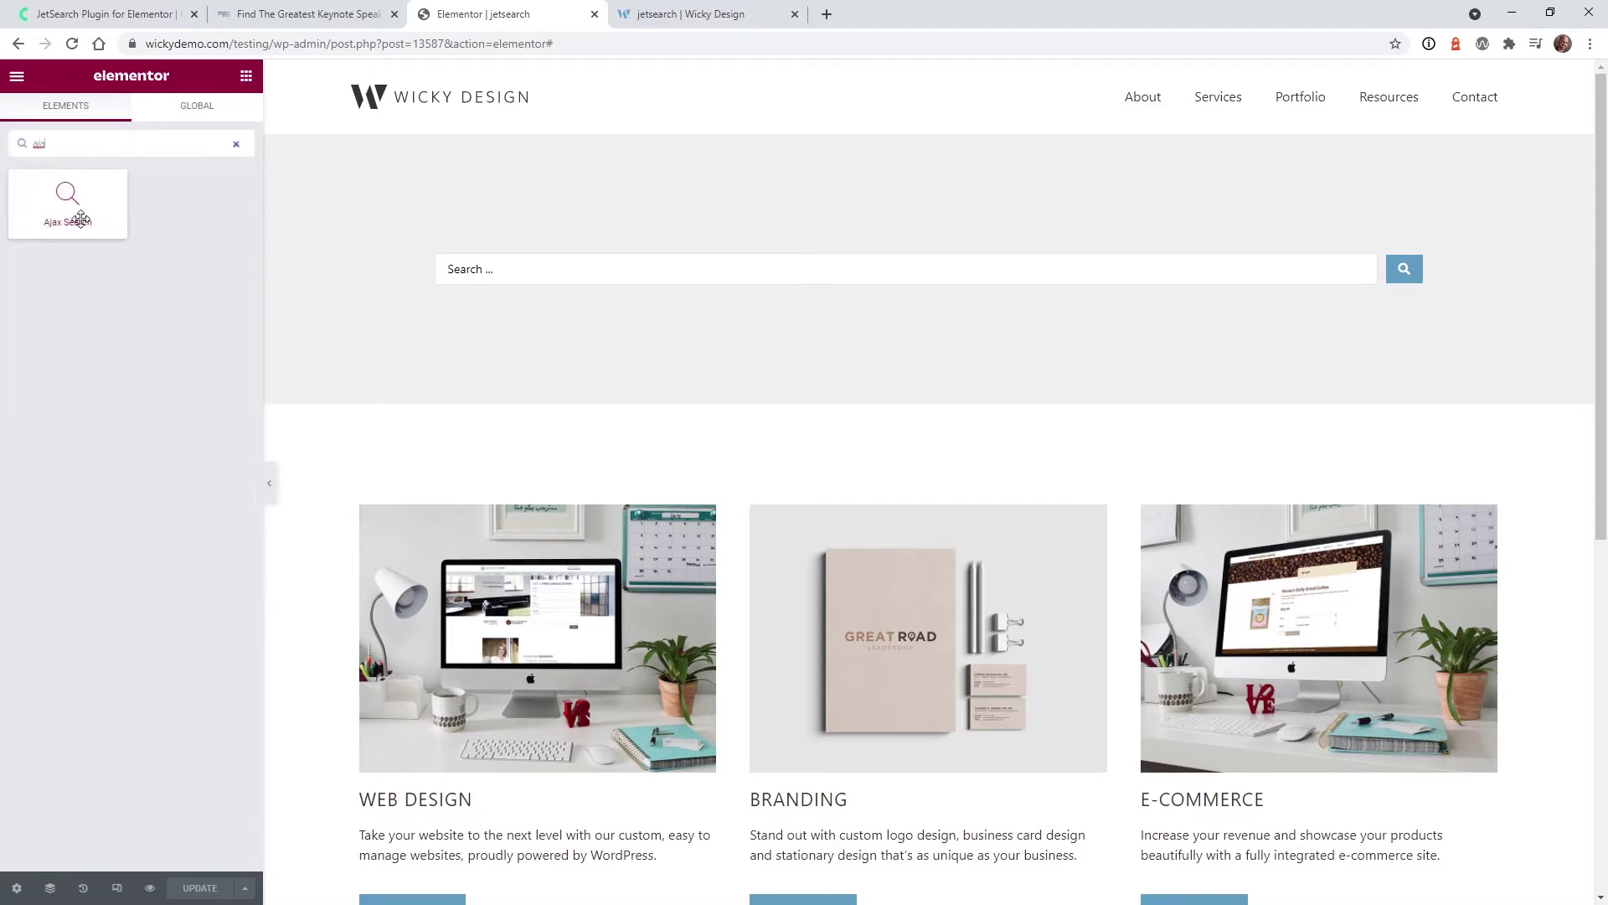
pyautogui.moveTo(77, 217)
pyautogui.mouseDown()
pyautogui.moveTo(435, 261)
pyautogui.moveTo(84, 195)
pyautogui.mouseUp()
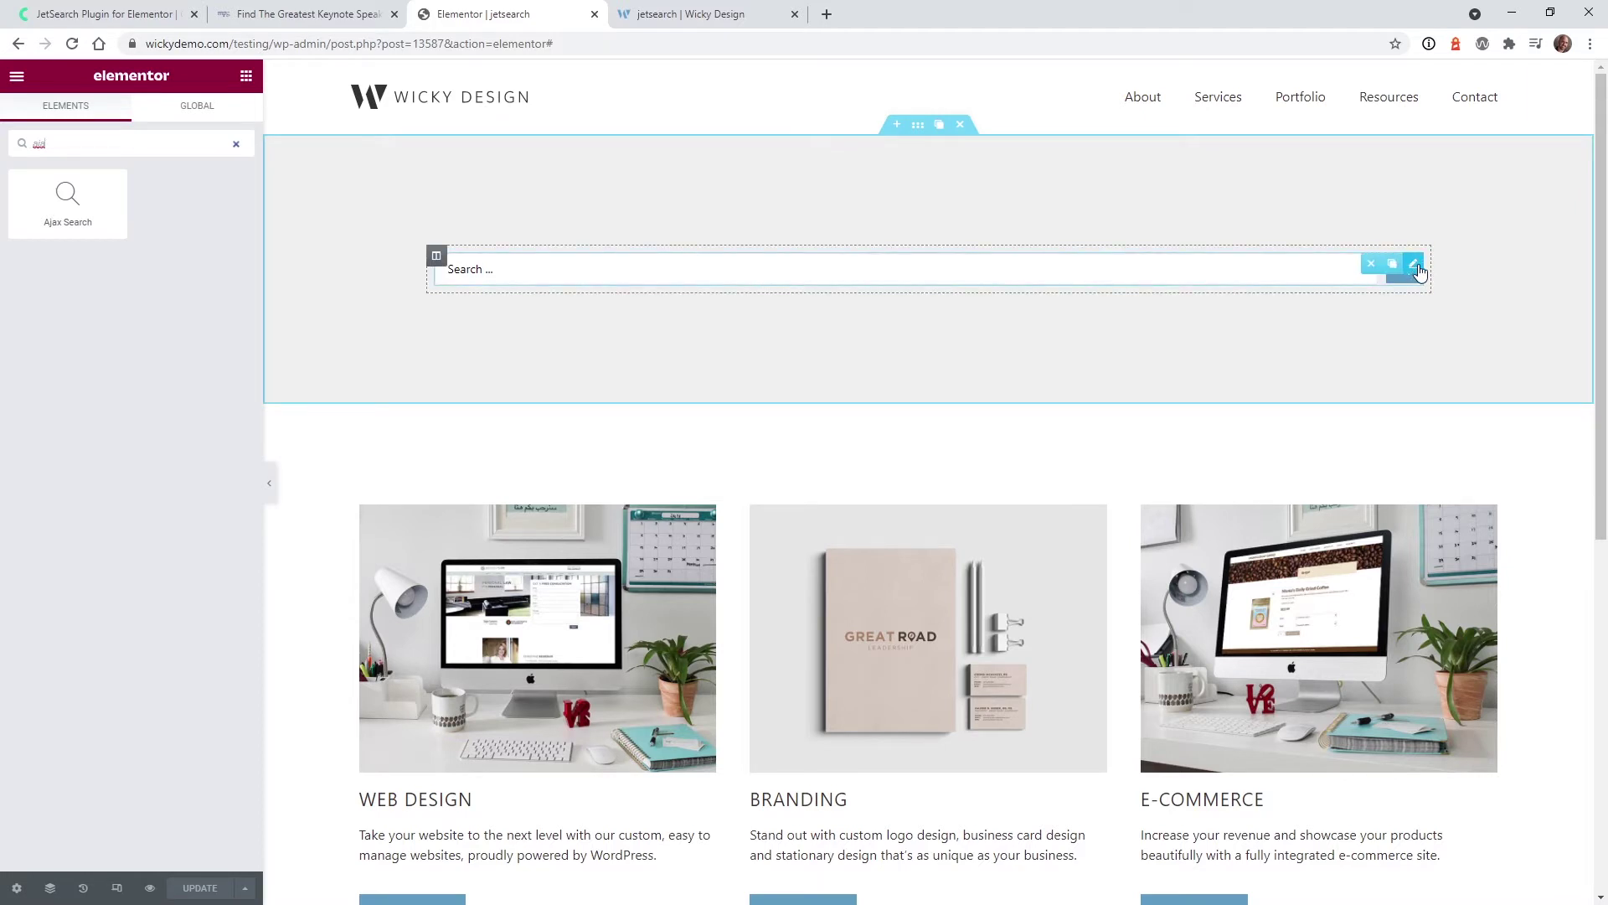
pyautogui.click(1417, 268)
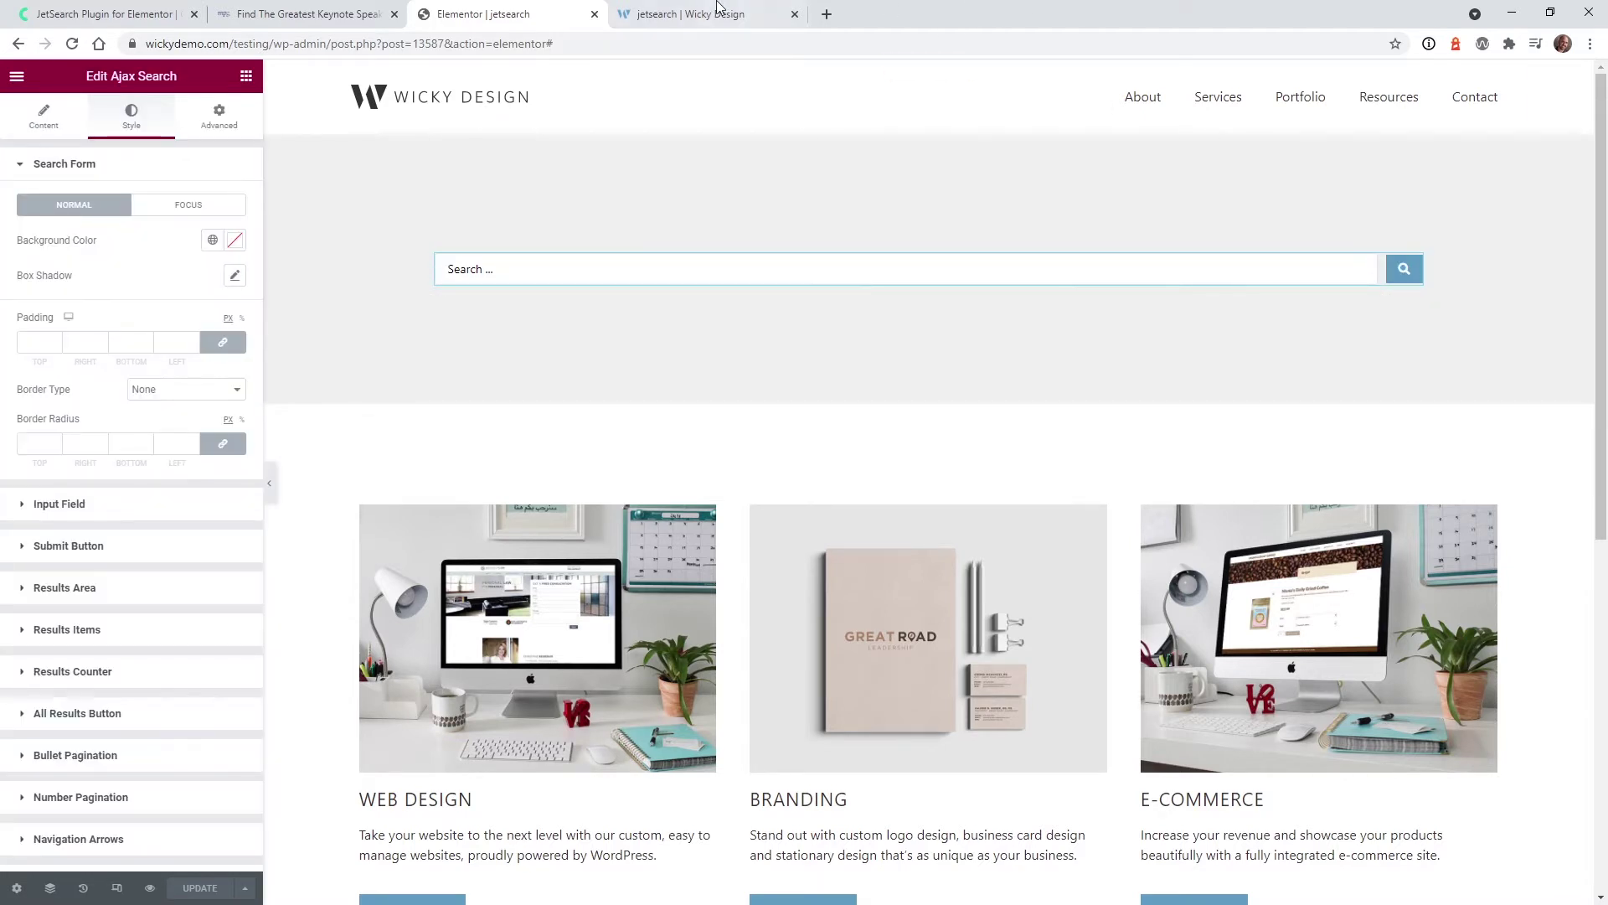
# Review the Ajax Search widget's content options and its list of style sections, ending on the search form content settings.
pyautogui.click(34, 116)
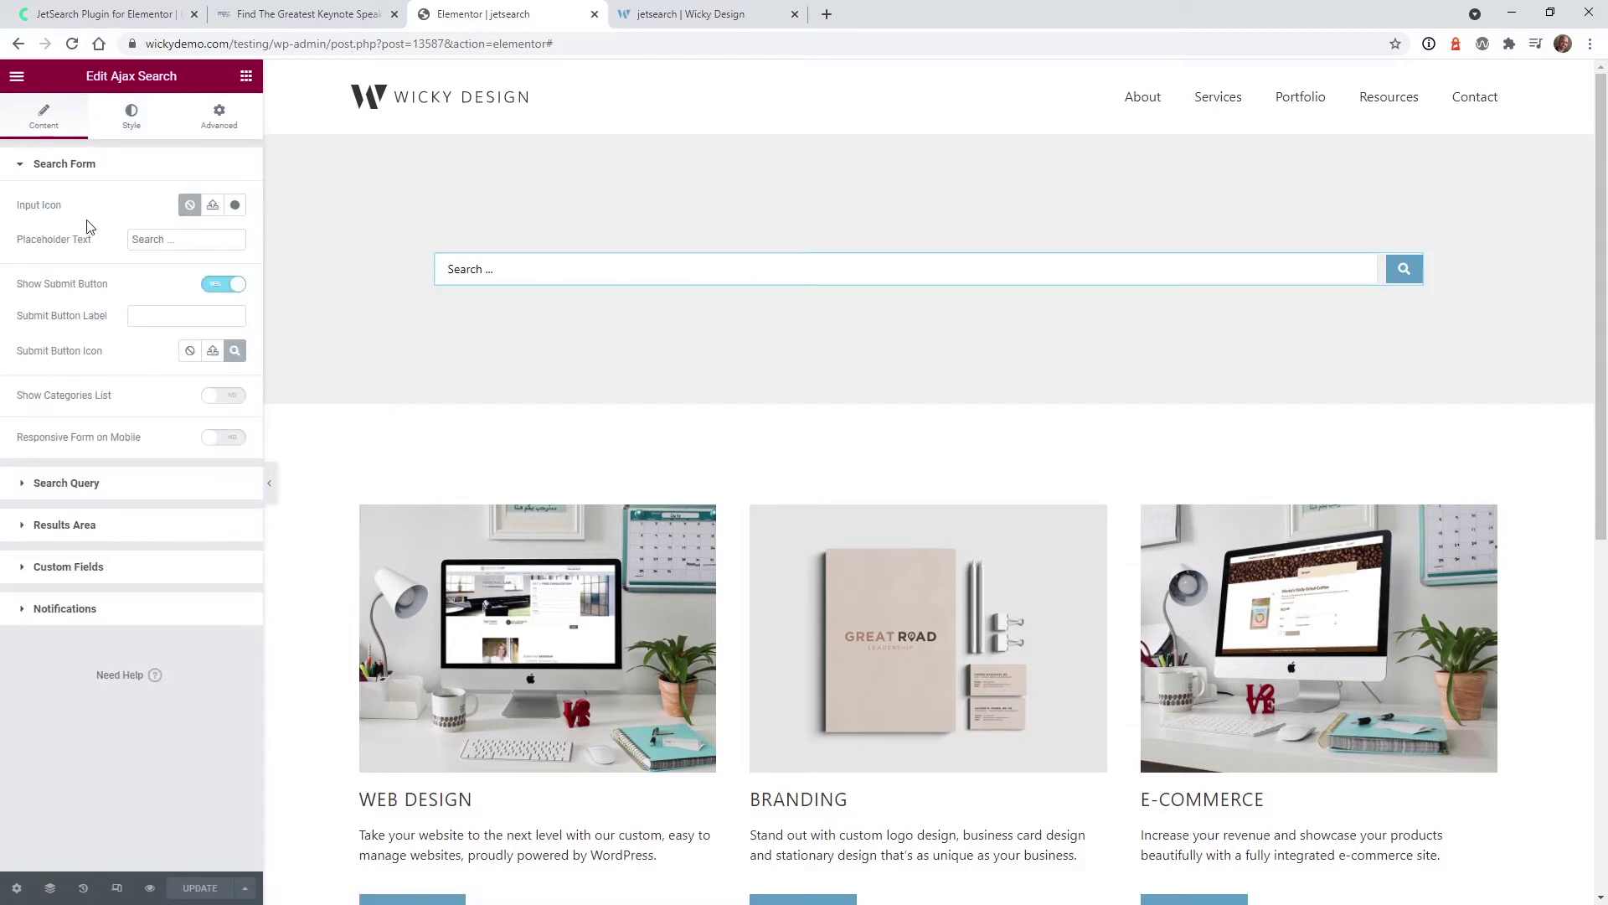
pyautogui.click(127, 122)
pyautogui.click(89, 168)
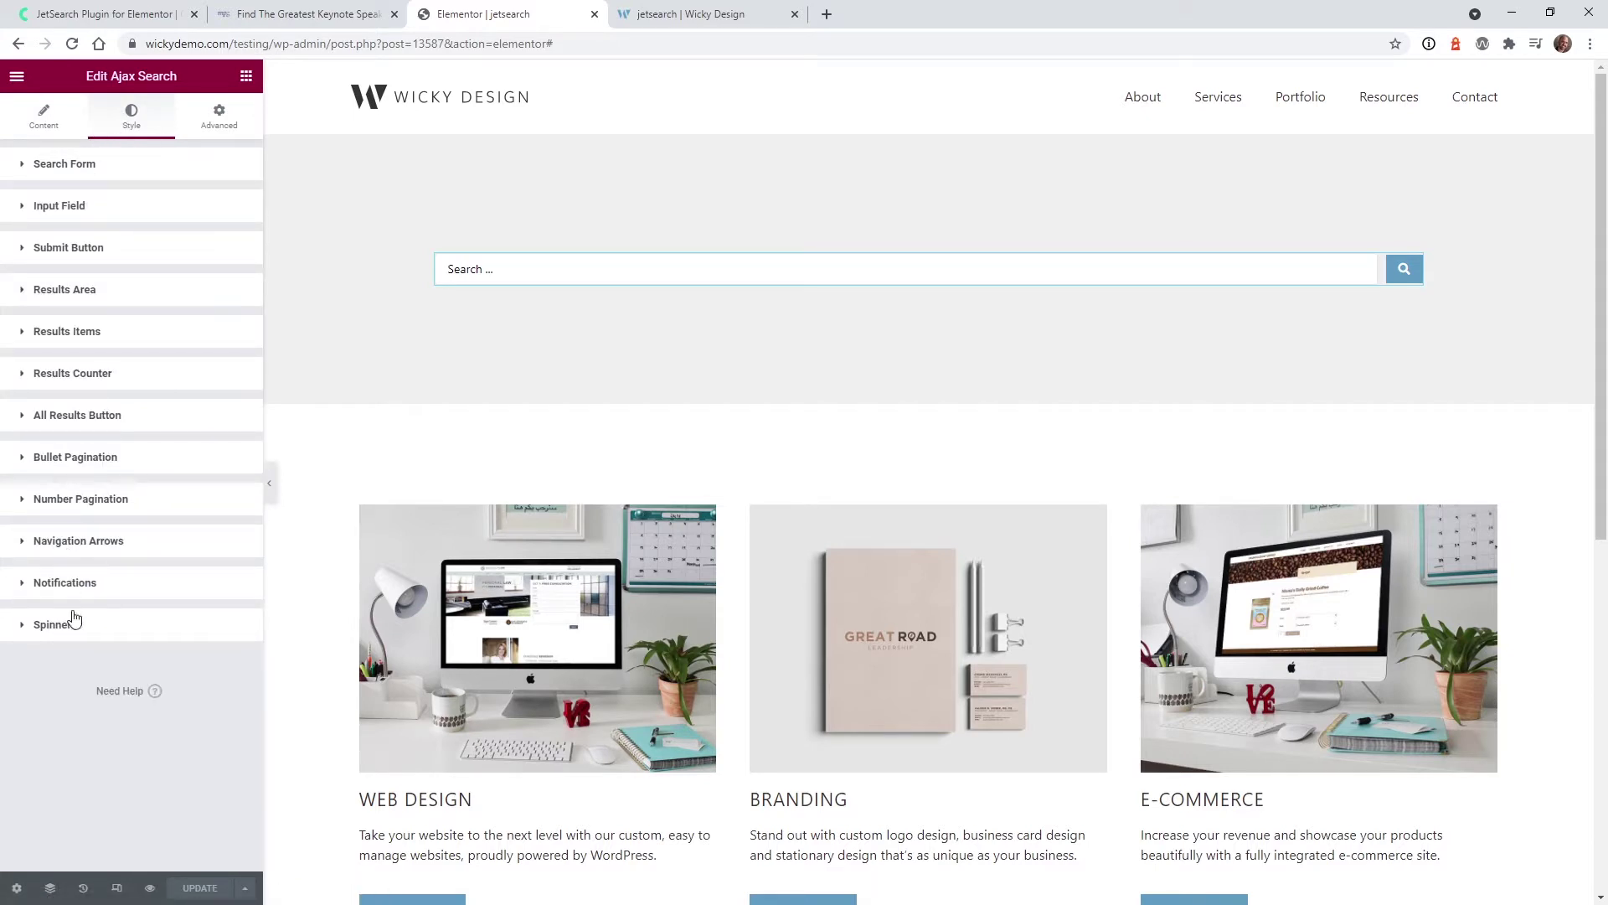
pyautogui.click(52, 115)
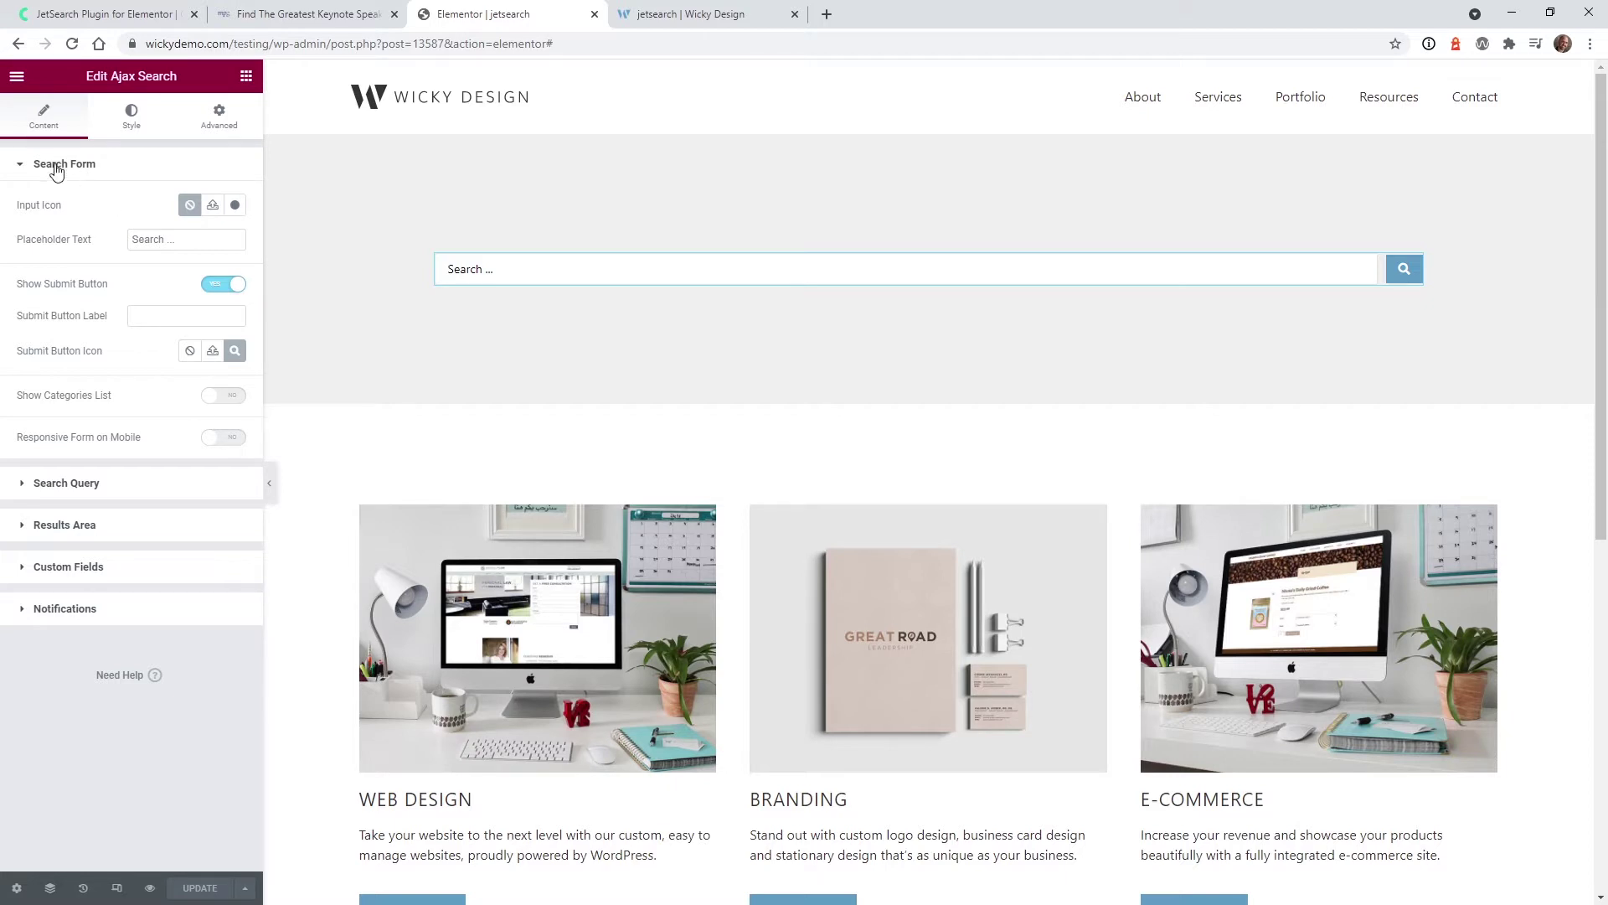
# Inspect the search form's placeholder text, and switch its submit button off and back on.
pyautogui.tripleClick(144, 240)
pyautogui.click(165, 238)
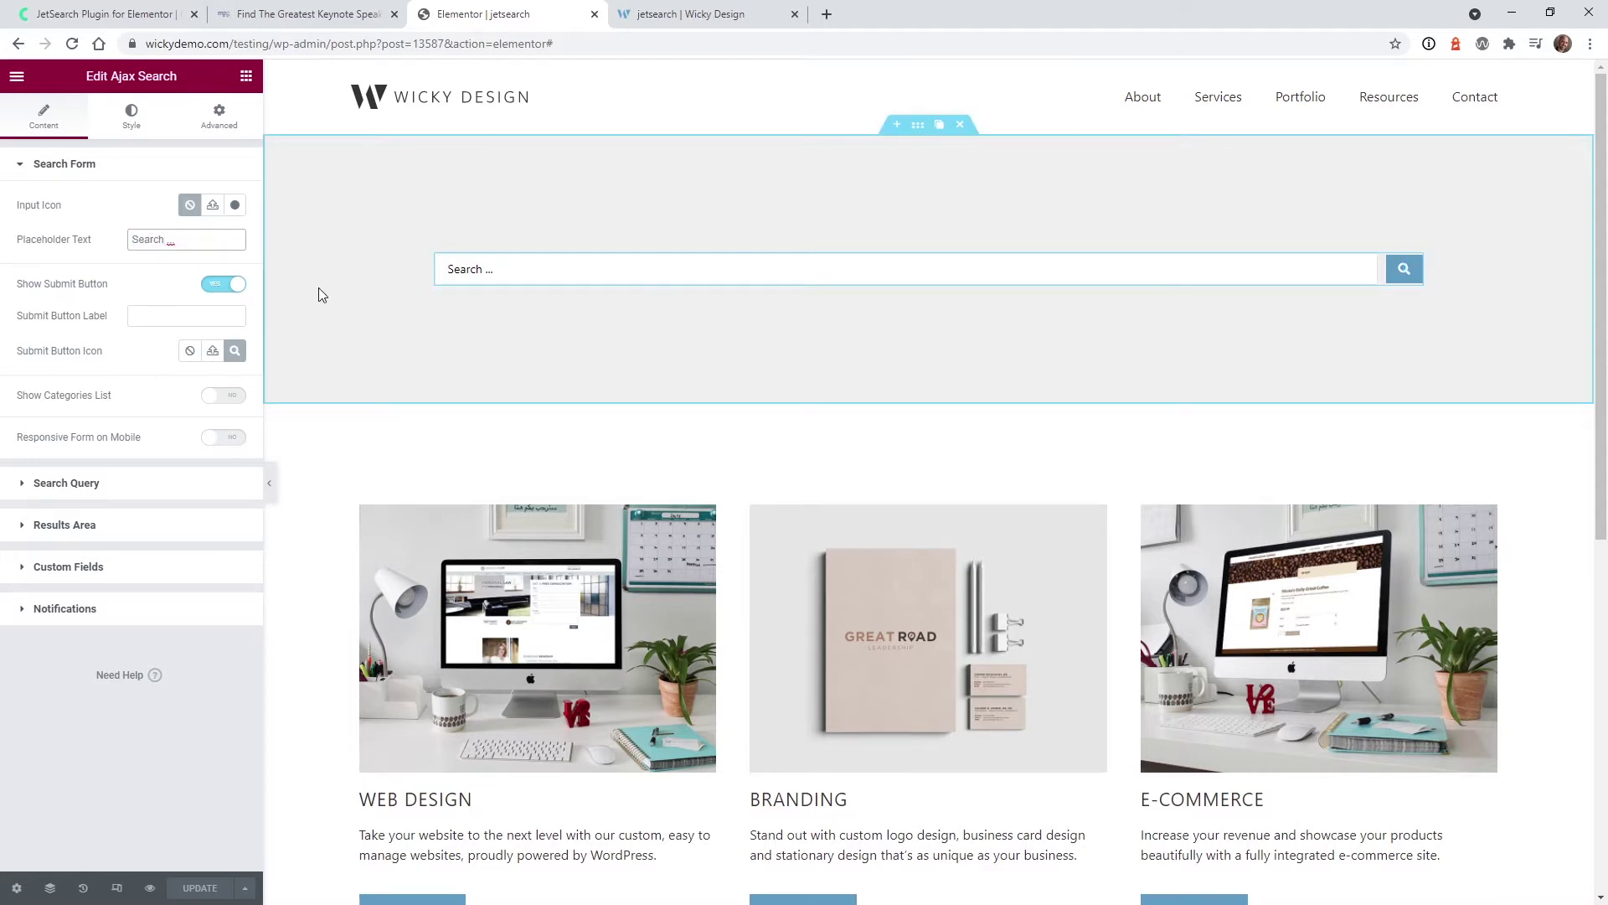
pyautogui.click(231, 285)
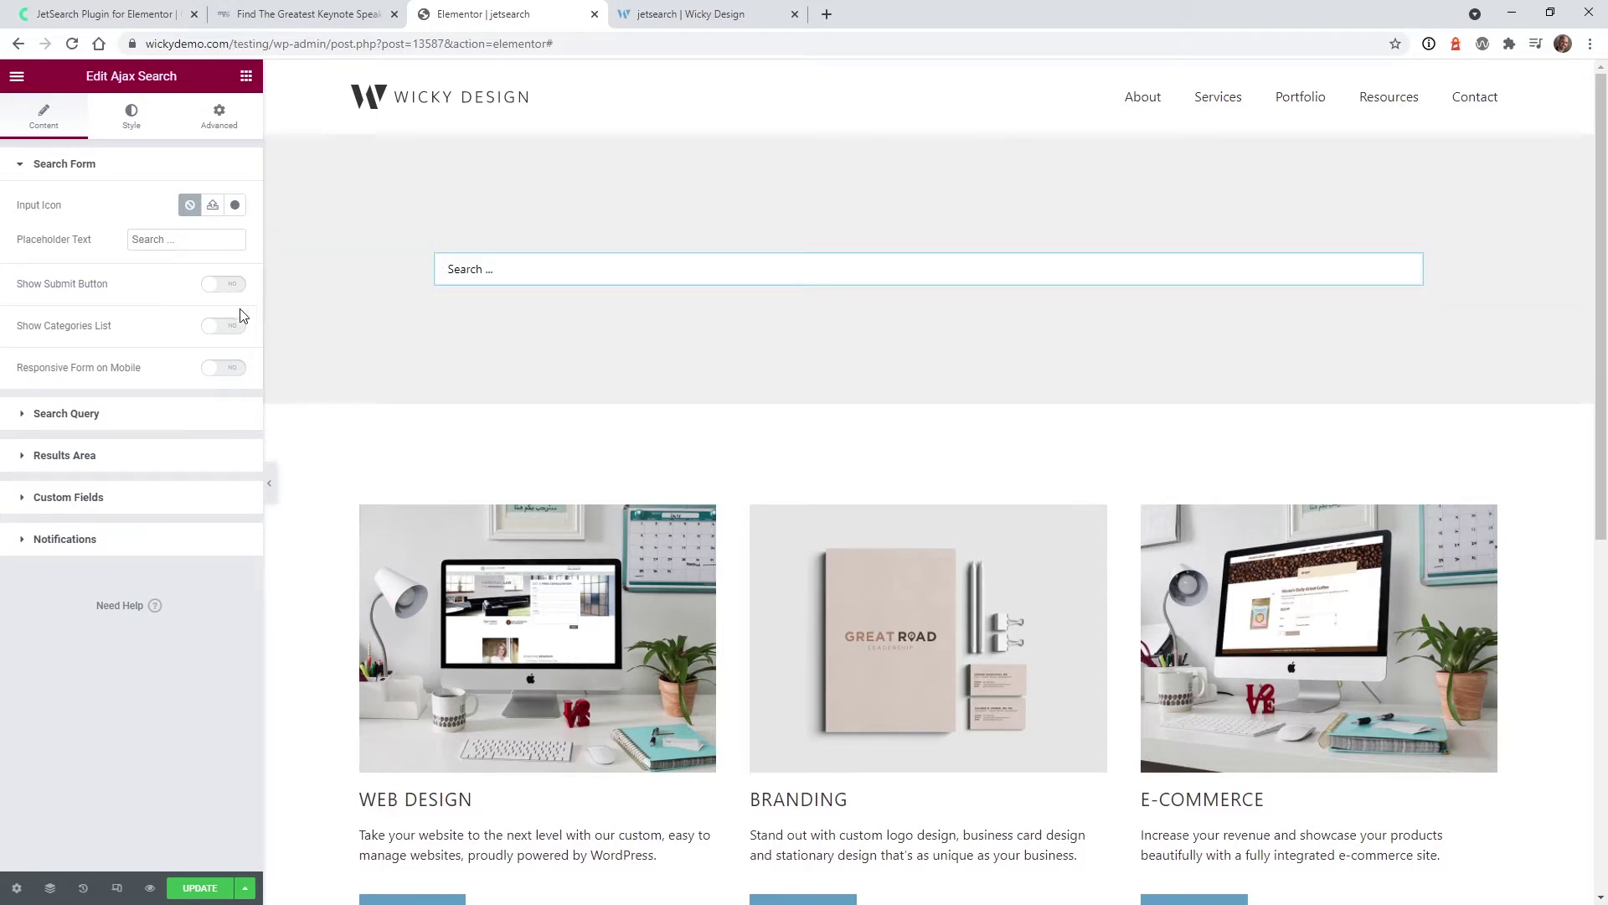
pyautogui.click(220, 284)
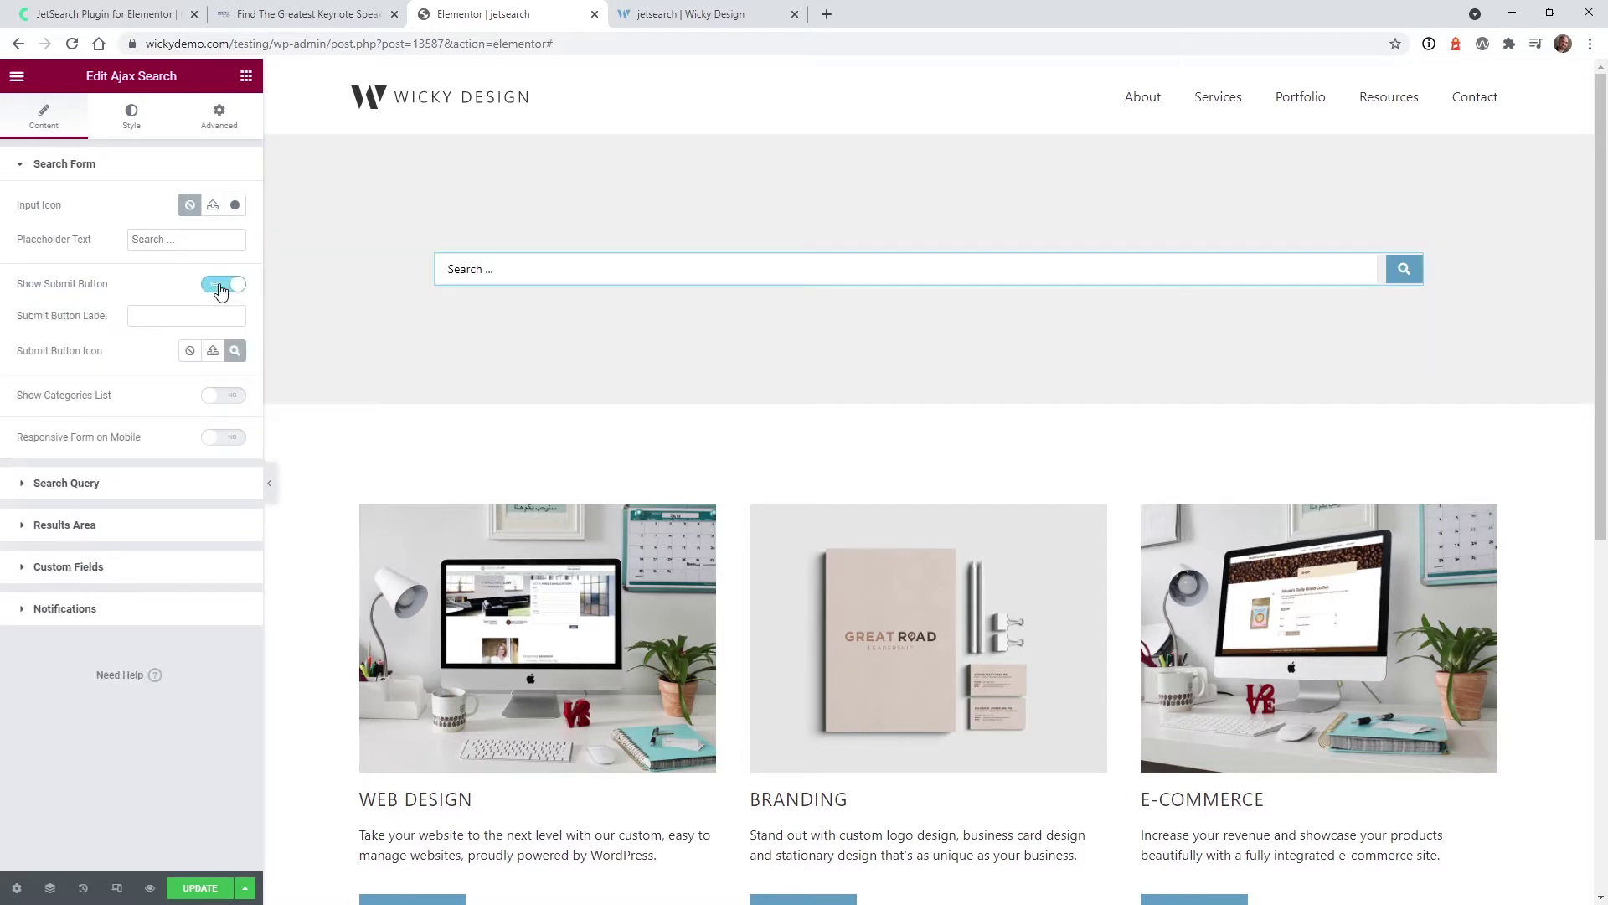
# Show the categories list in the search form, preview its category choices, and hide the list again.
pyautogui.click(212, 403)
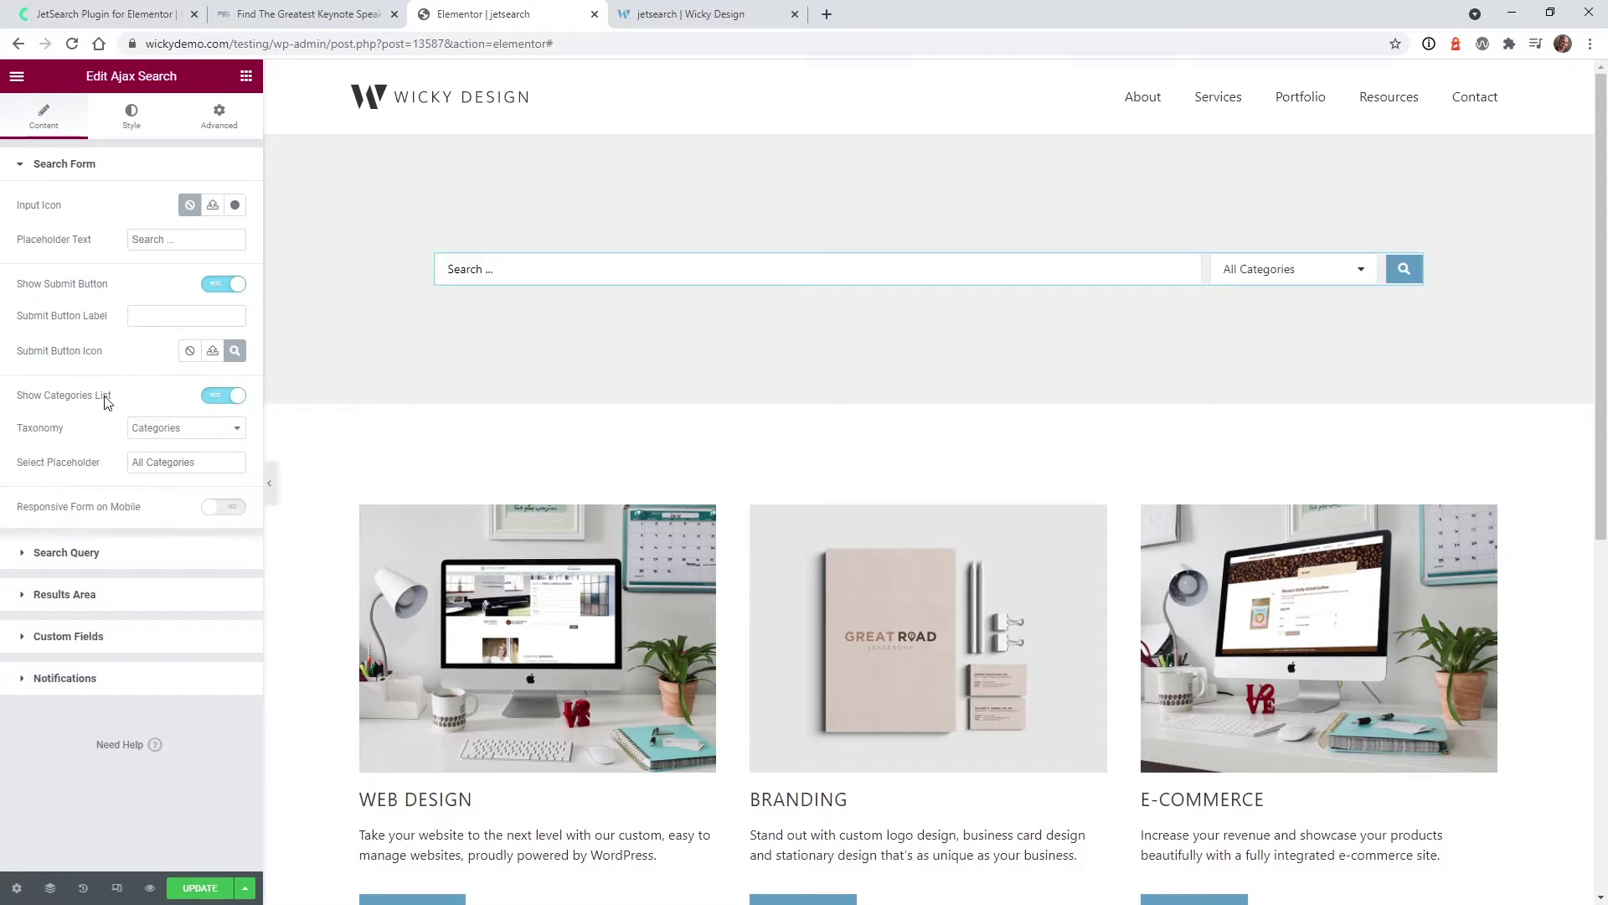
pyautogui.click(1244, 279)
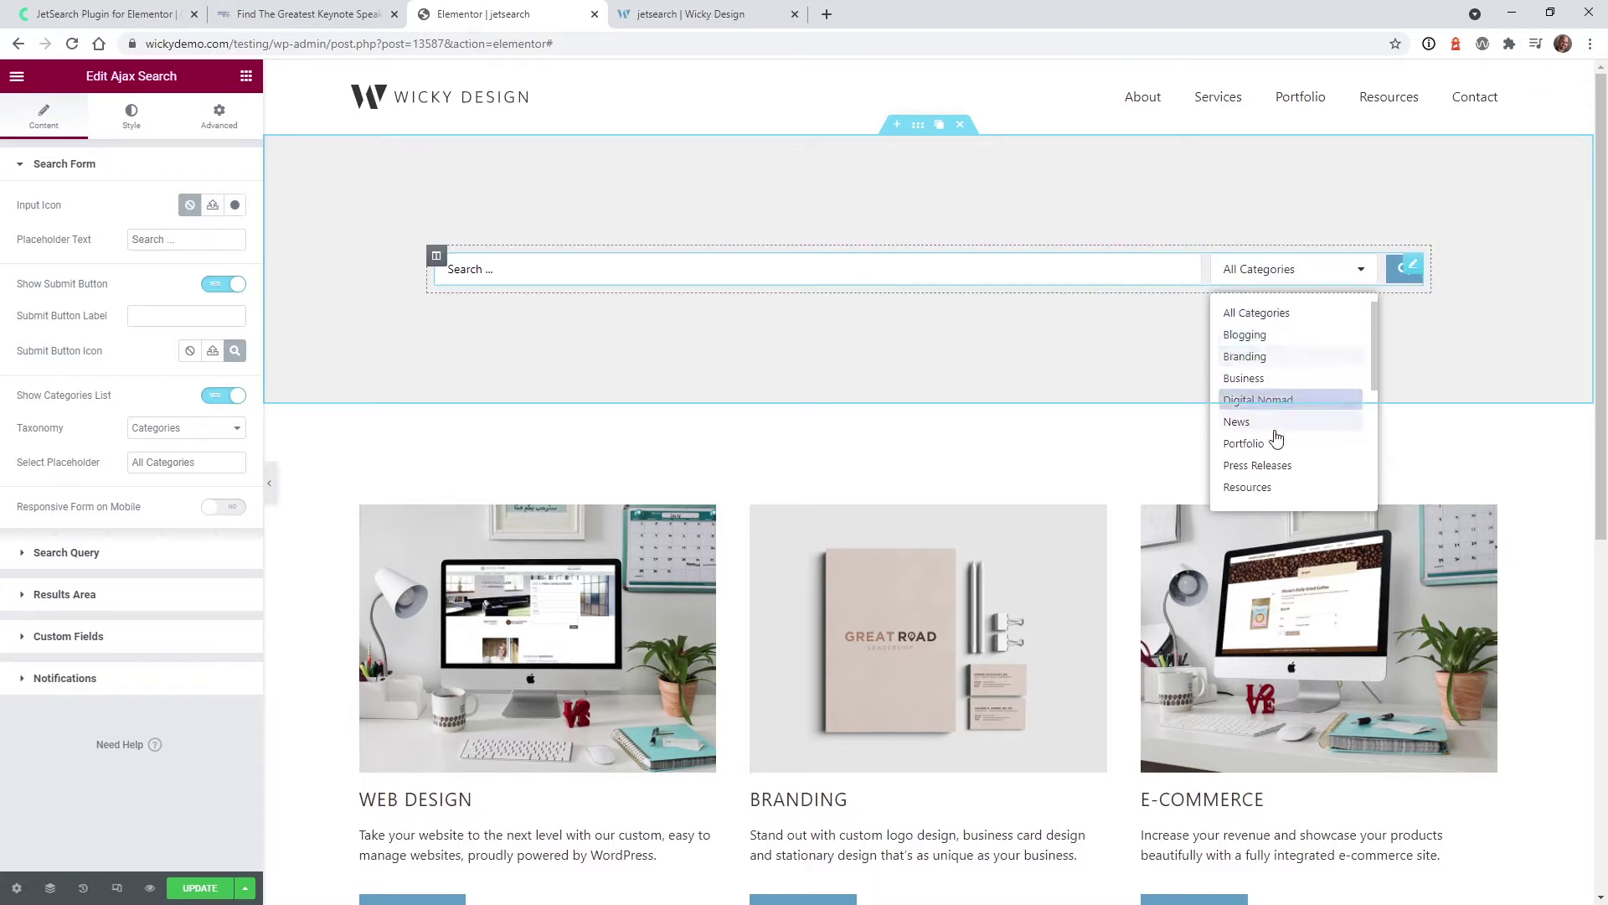
pyautogui.click(1290, 281)
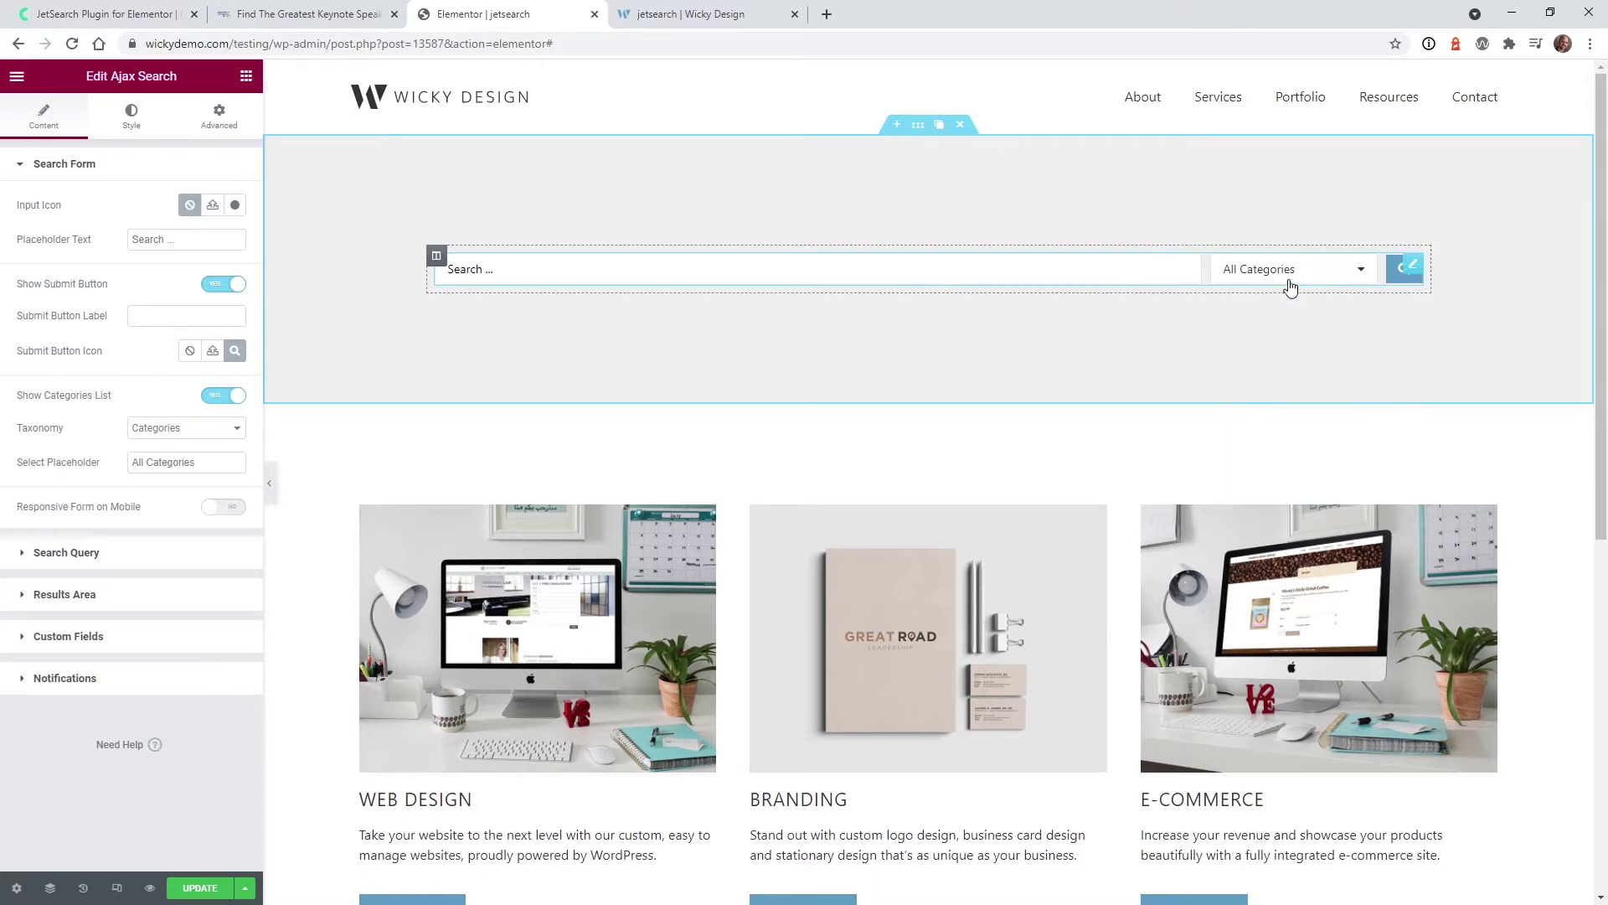
pyautogui.click(220, 397)
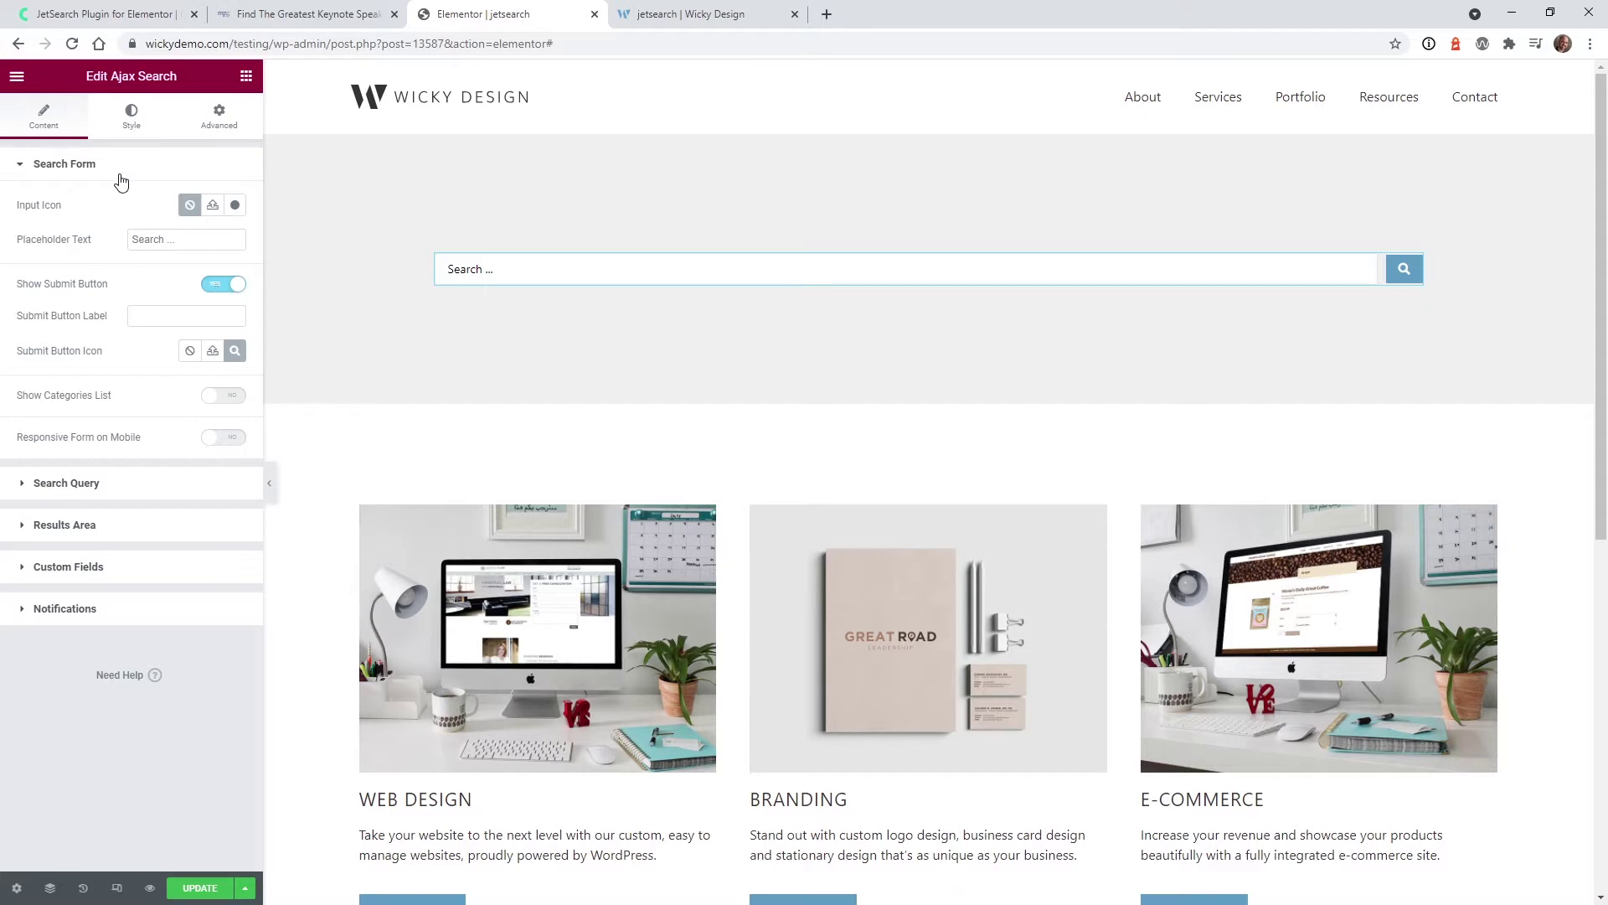
# Expand the Search Query settings and examine which content types can serve as the source, referring to the speaker site's search.
pyautogui.click(473, 269)
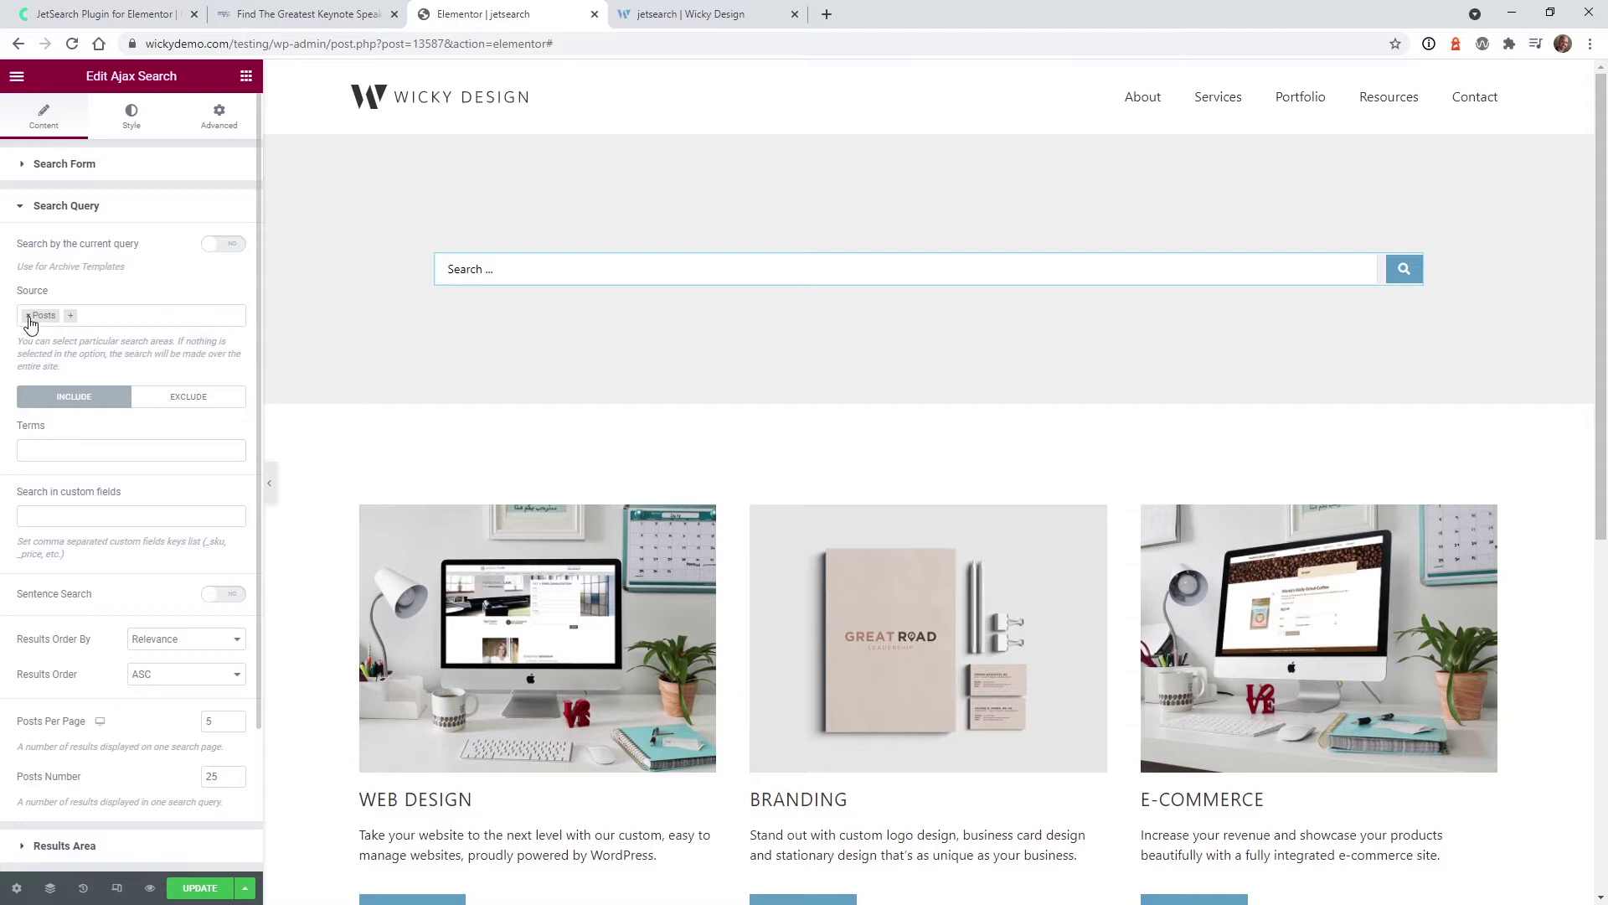
pyautogui.click(104, 315)
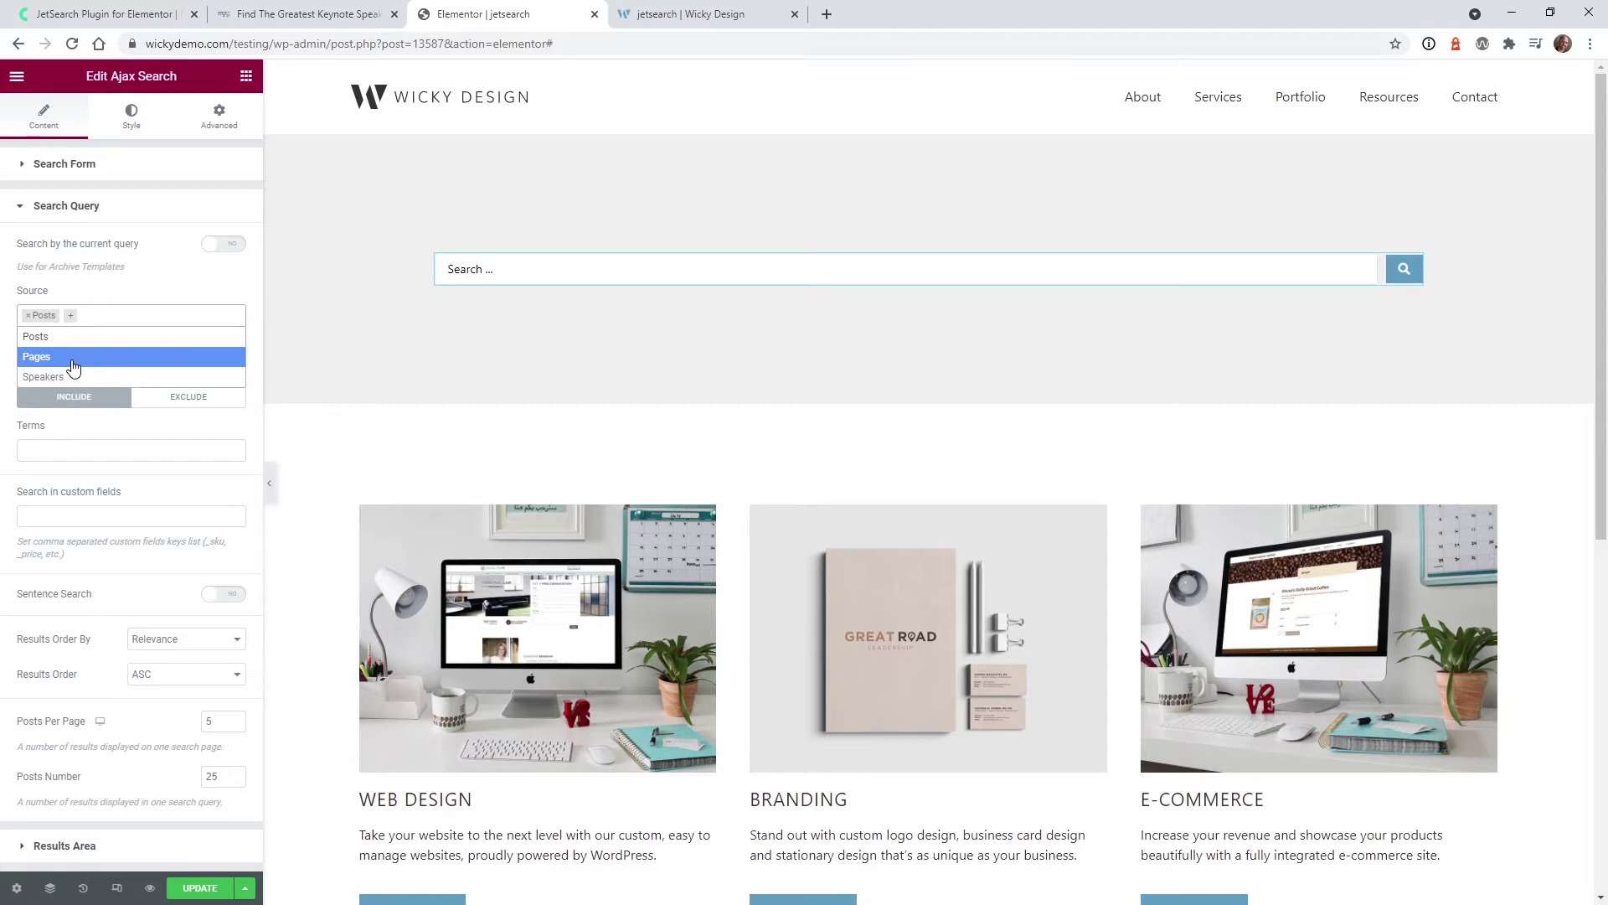
pyautogui.click(310, 14)
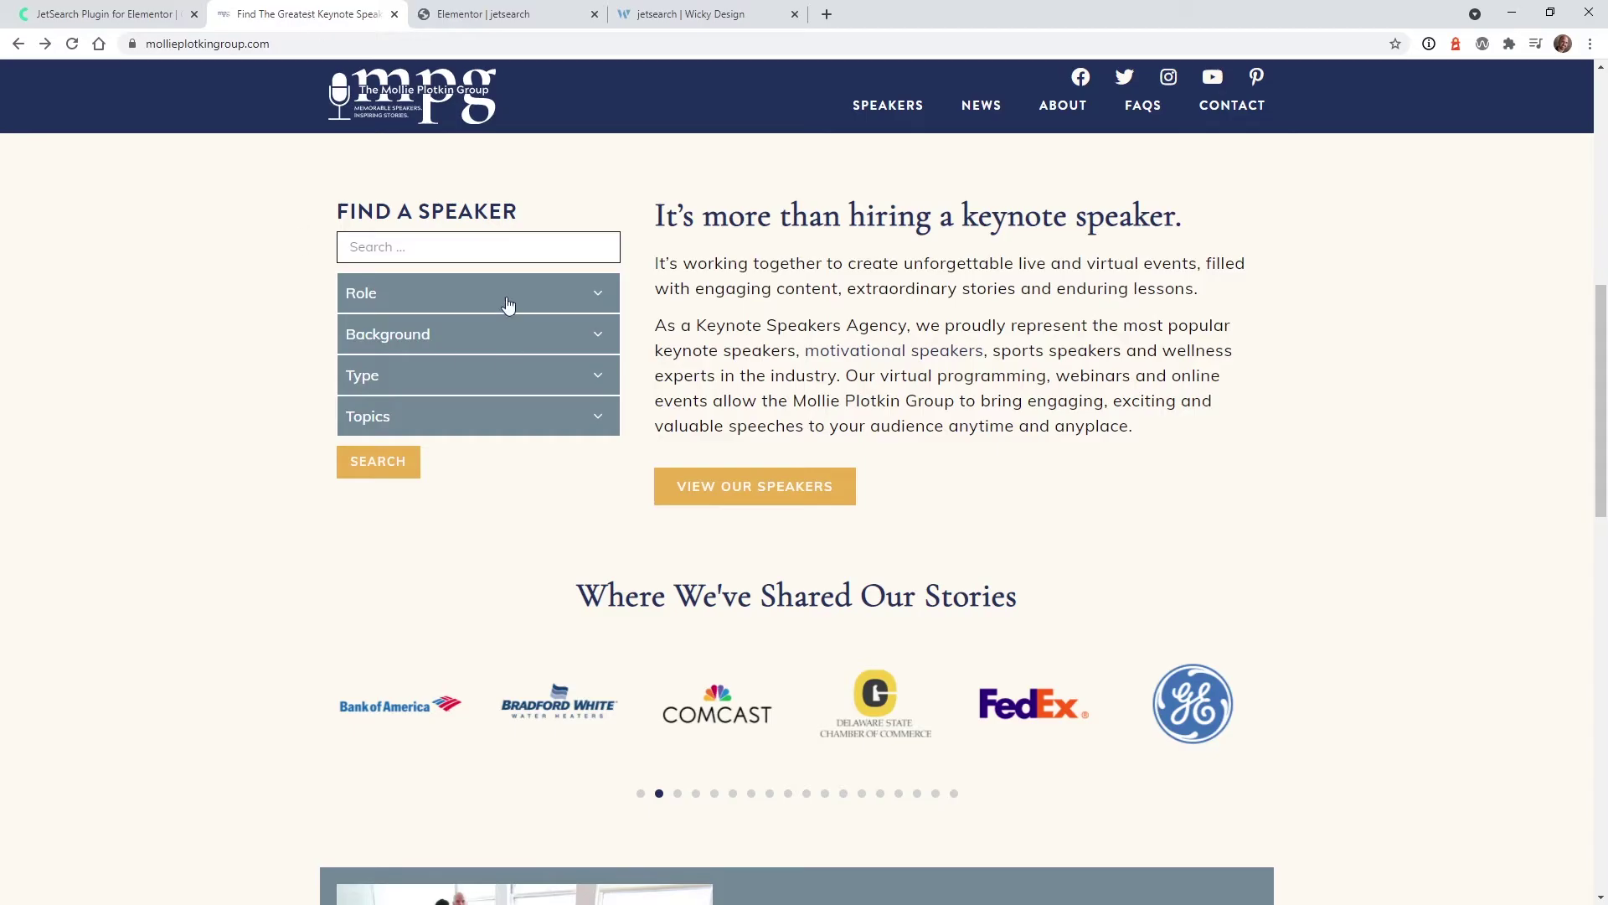
pyautogui.click(505, 20)
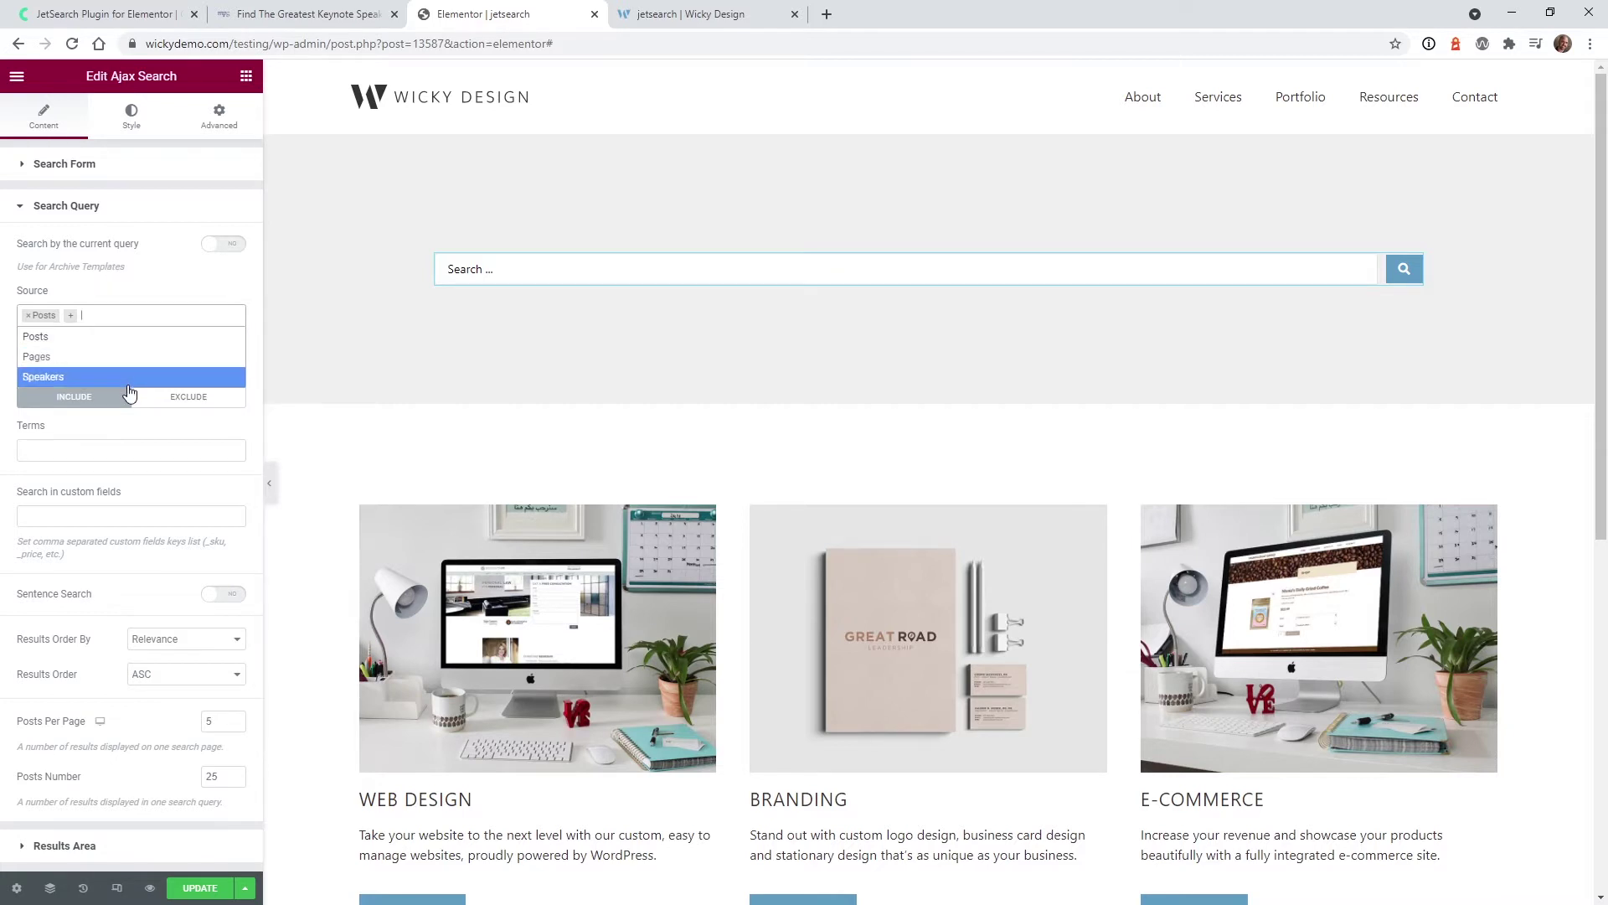
pyautogui.click(151, 287)
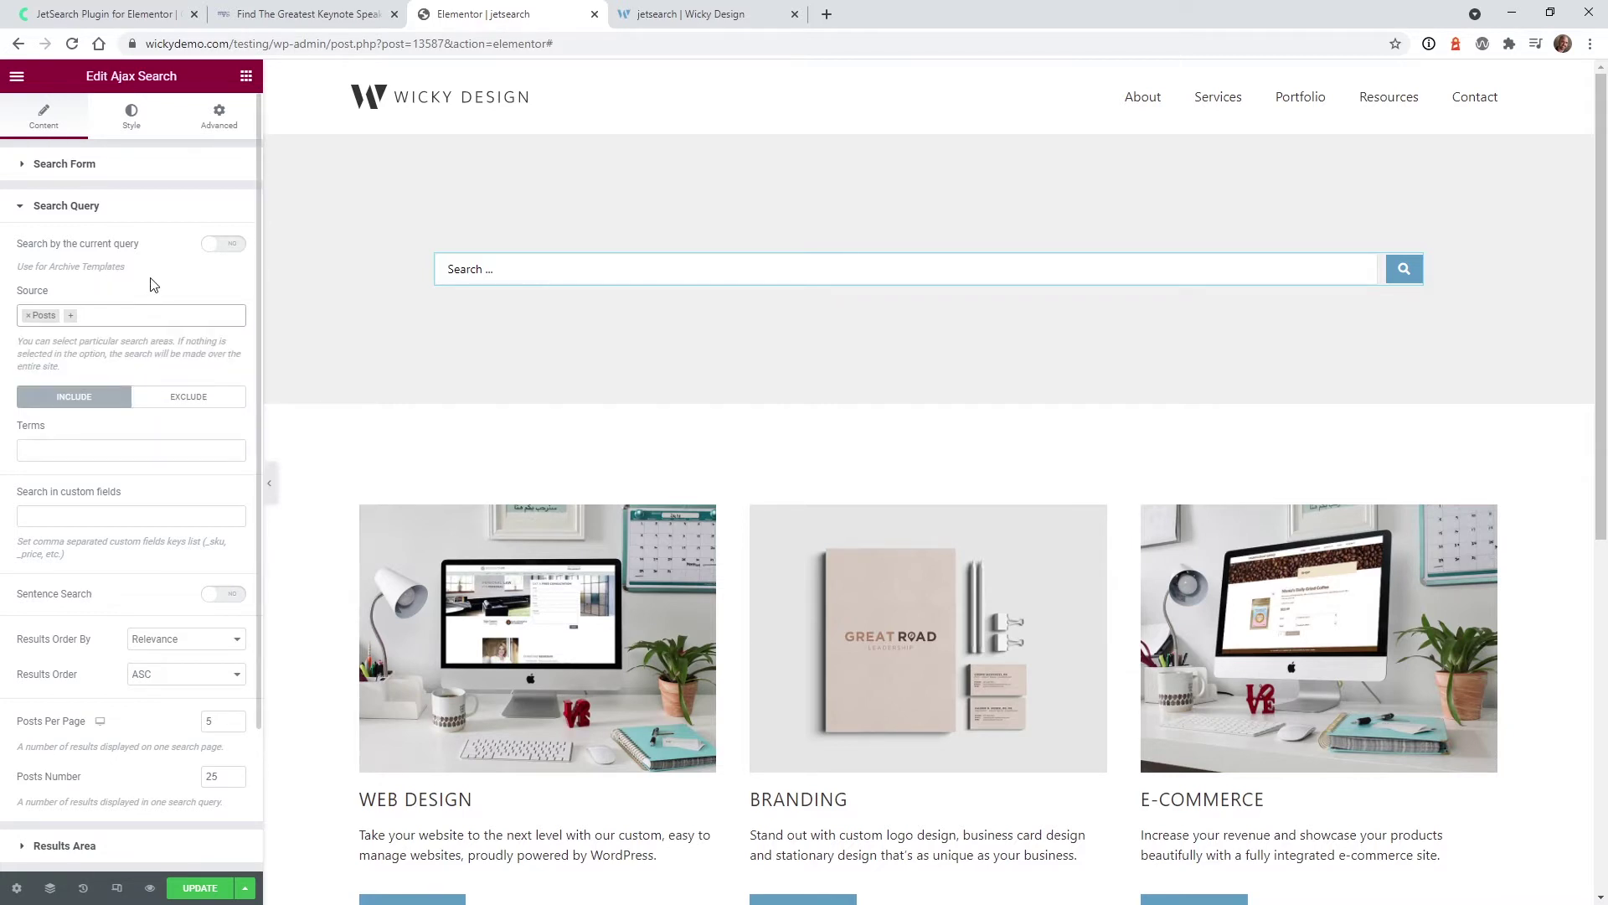
# Examine the Terms and custom fields options of the search query, and the choices for Results Order By and Results Order.
pyautogui.click(122, 429)
pyautogui.scroll(-2, 122, 427)
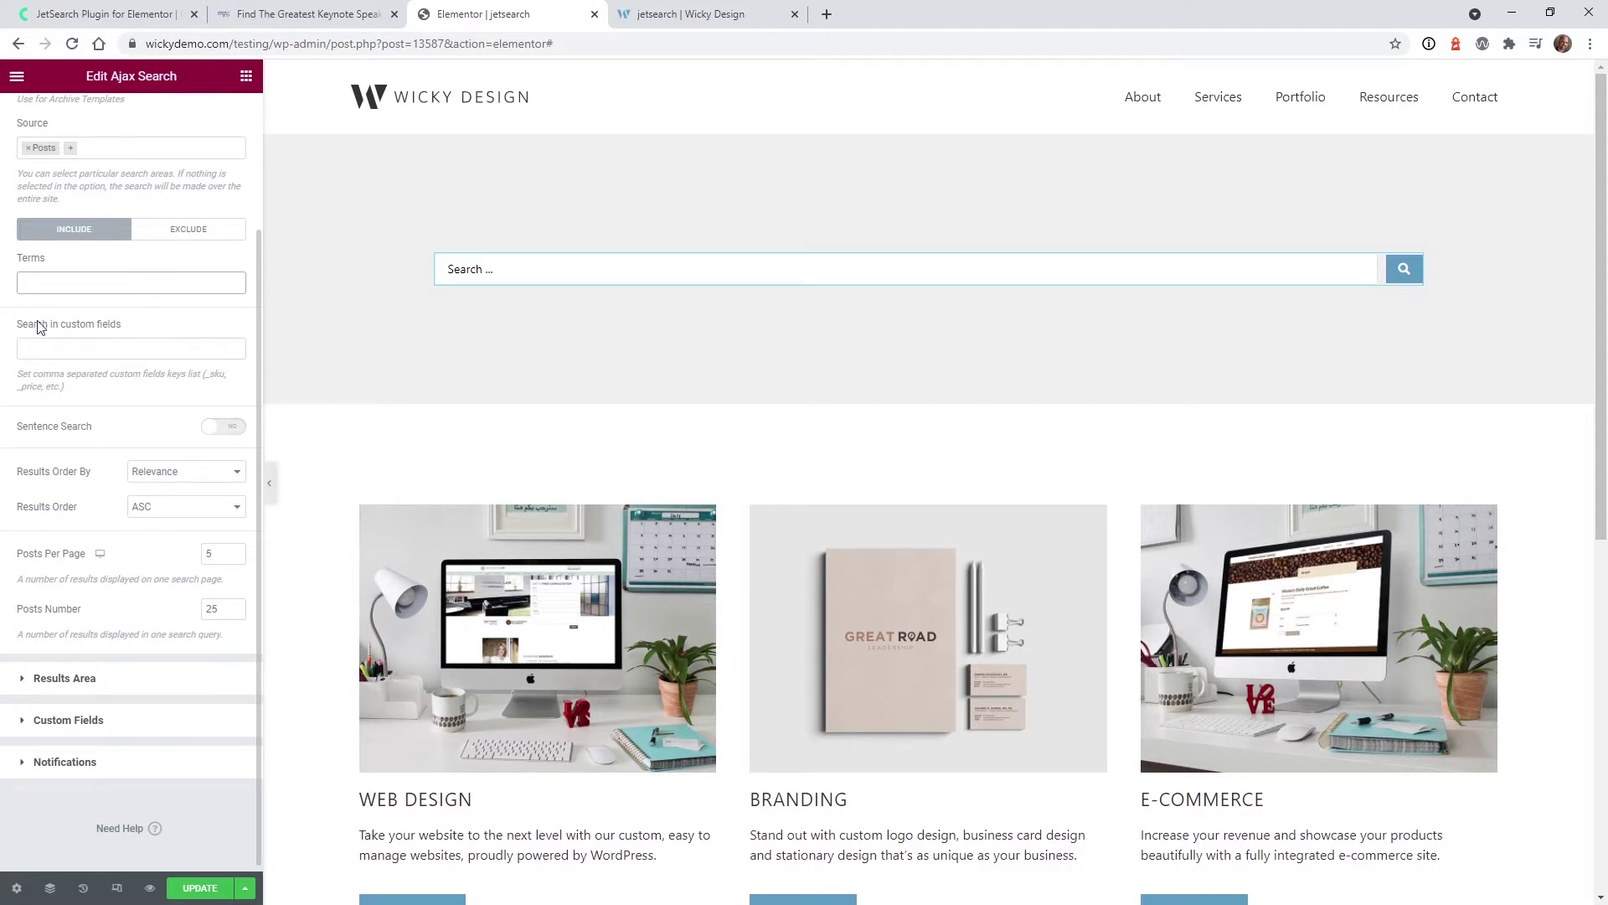
pyautogui.click(134, 472)
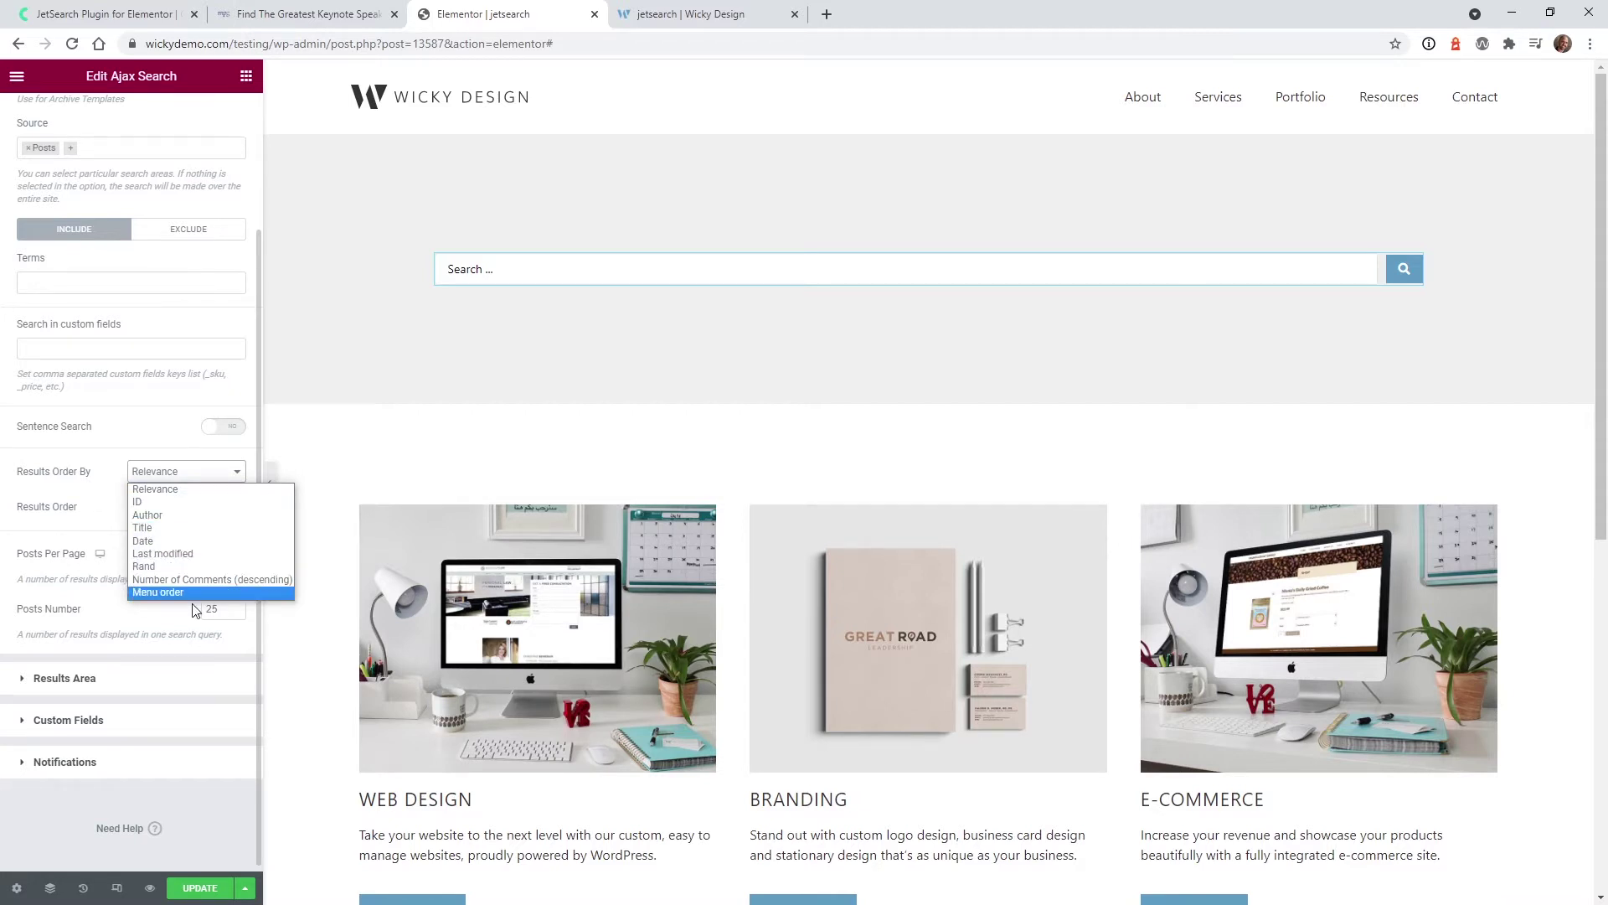
pyautogui.click(82, 494)
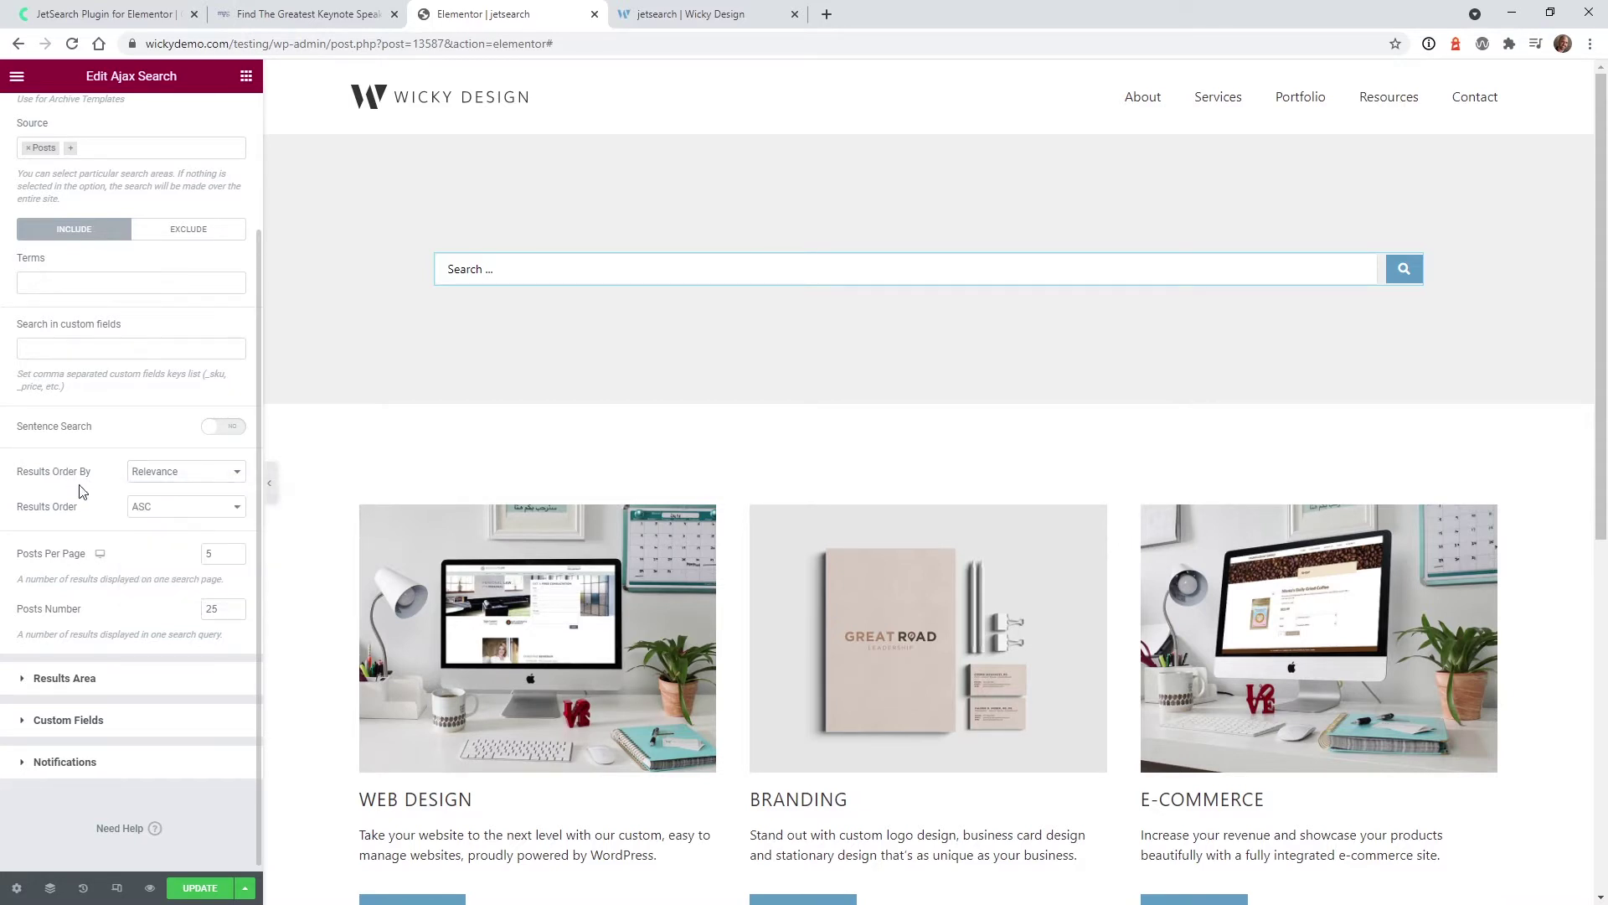
pyautogui.click(160, 511)
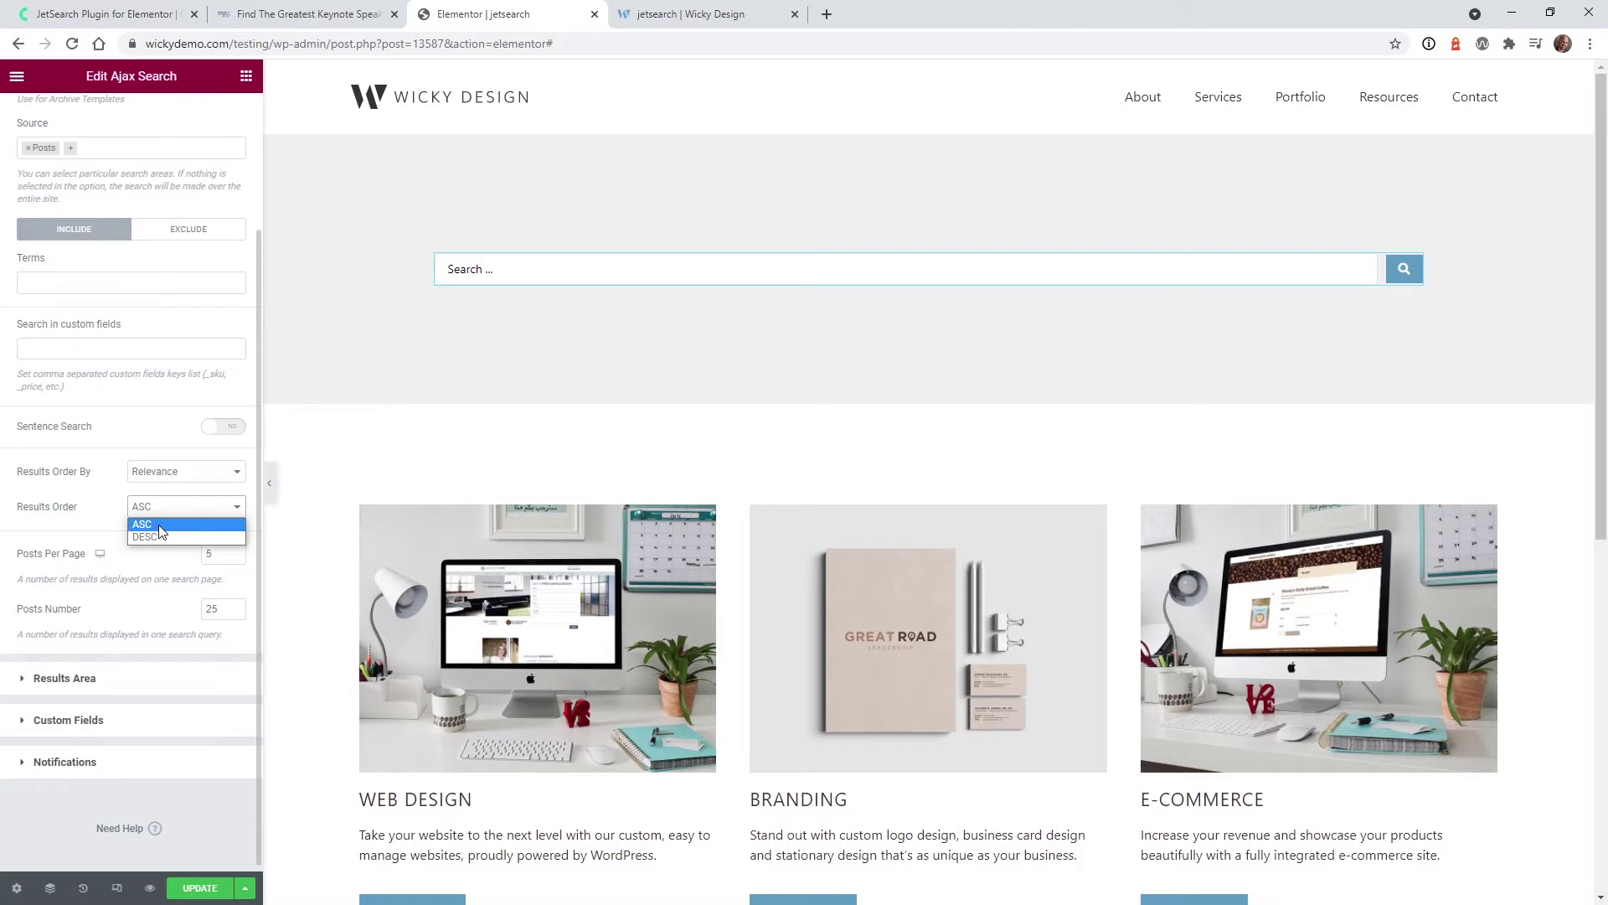
pyautogui.click(86, 482)
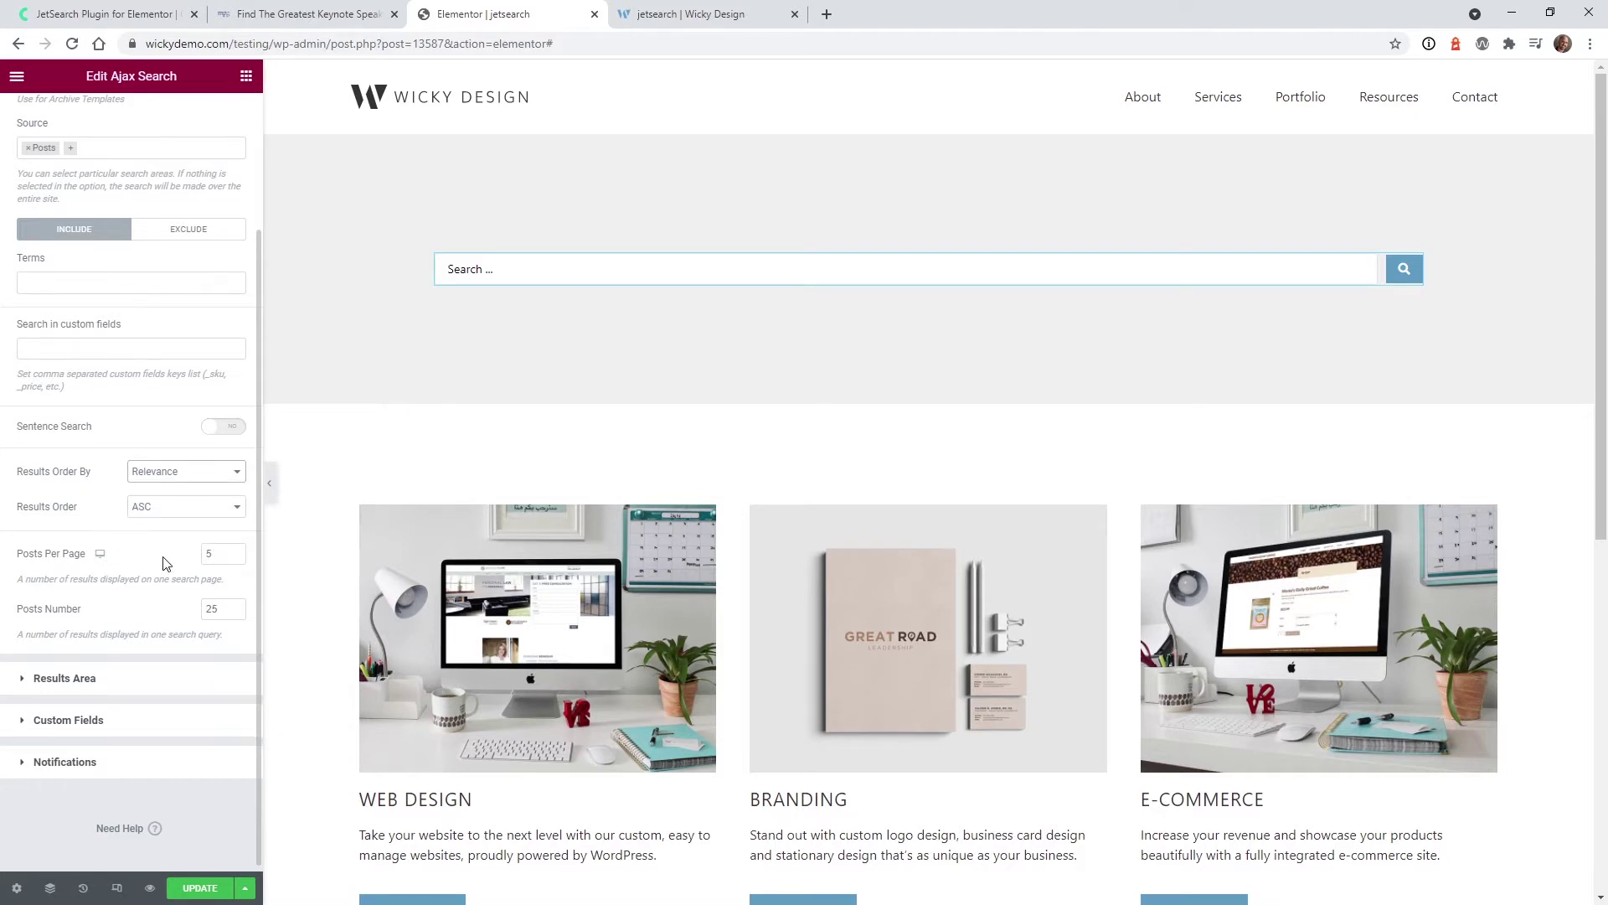
# Preview the live results for "ele", then try the search with Posts Per Page set to 2.
pyautogui.click(506, 278)
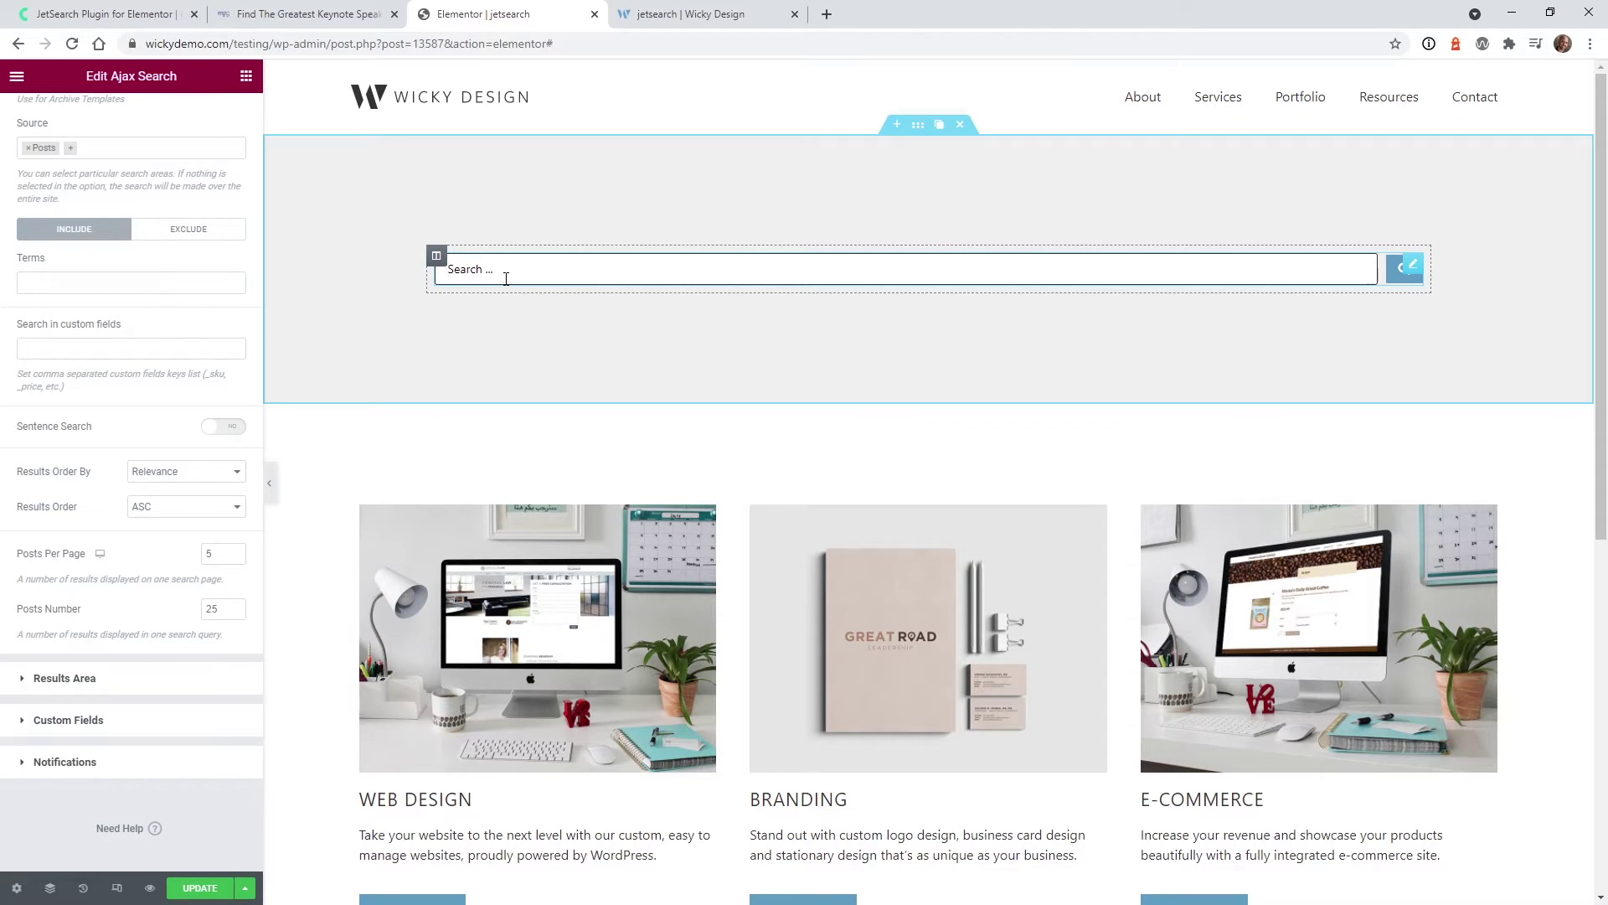
pyautogui.write('ele')
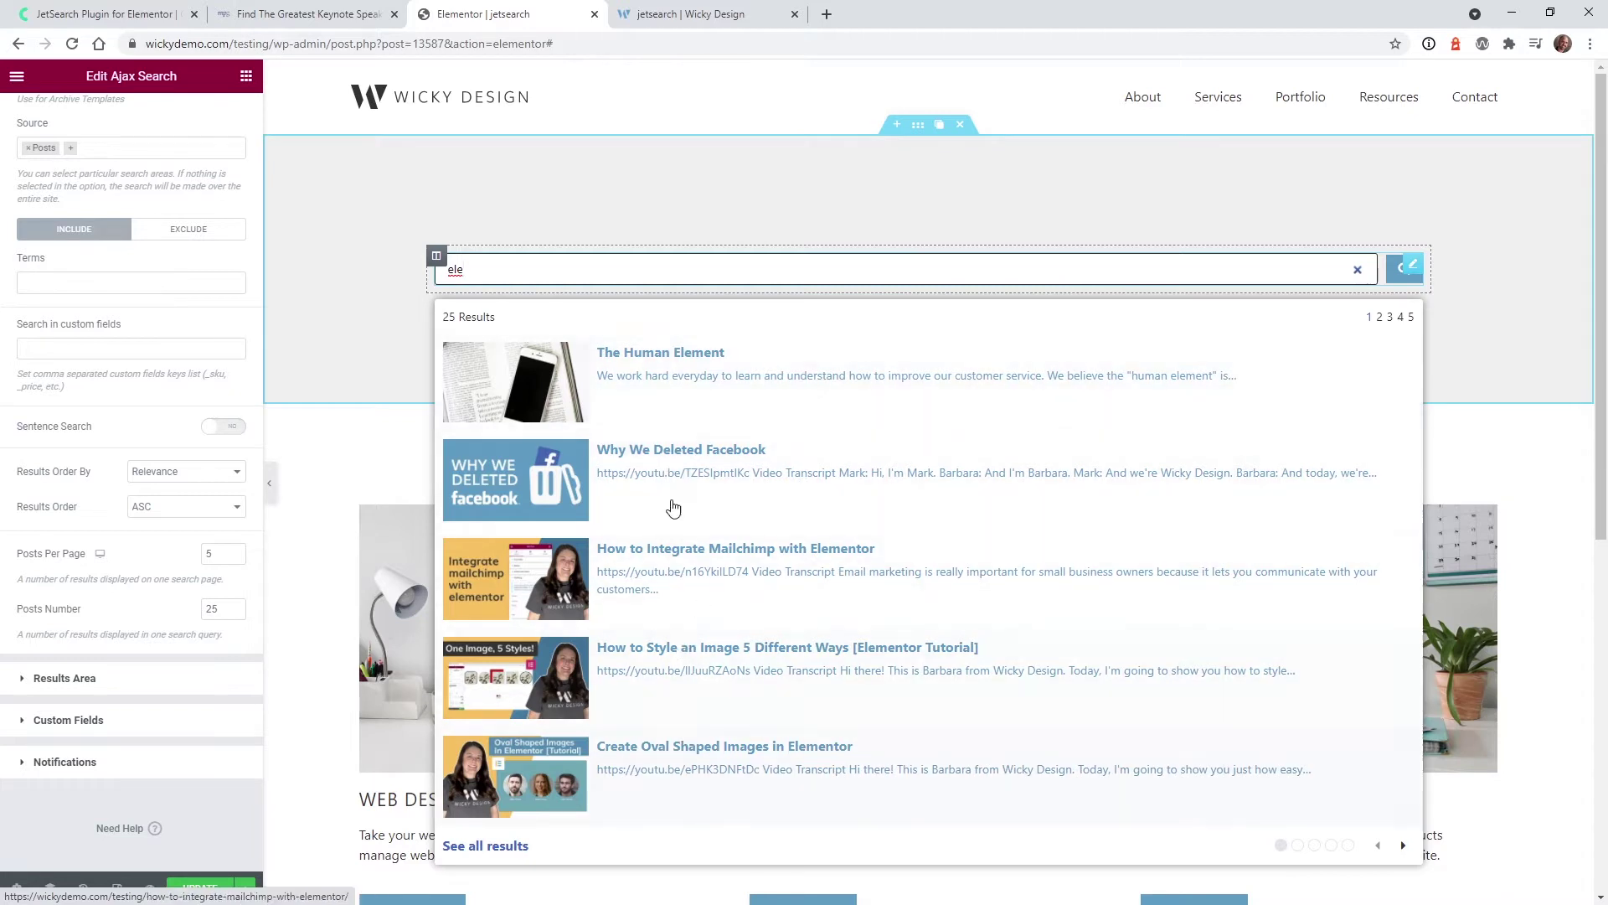
pyautogui.doubleClick(207, 555)
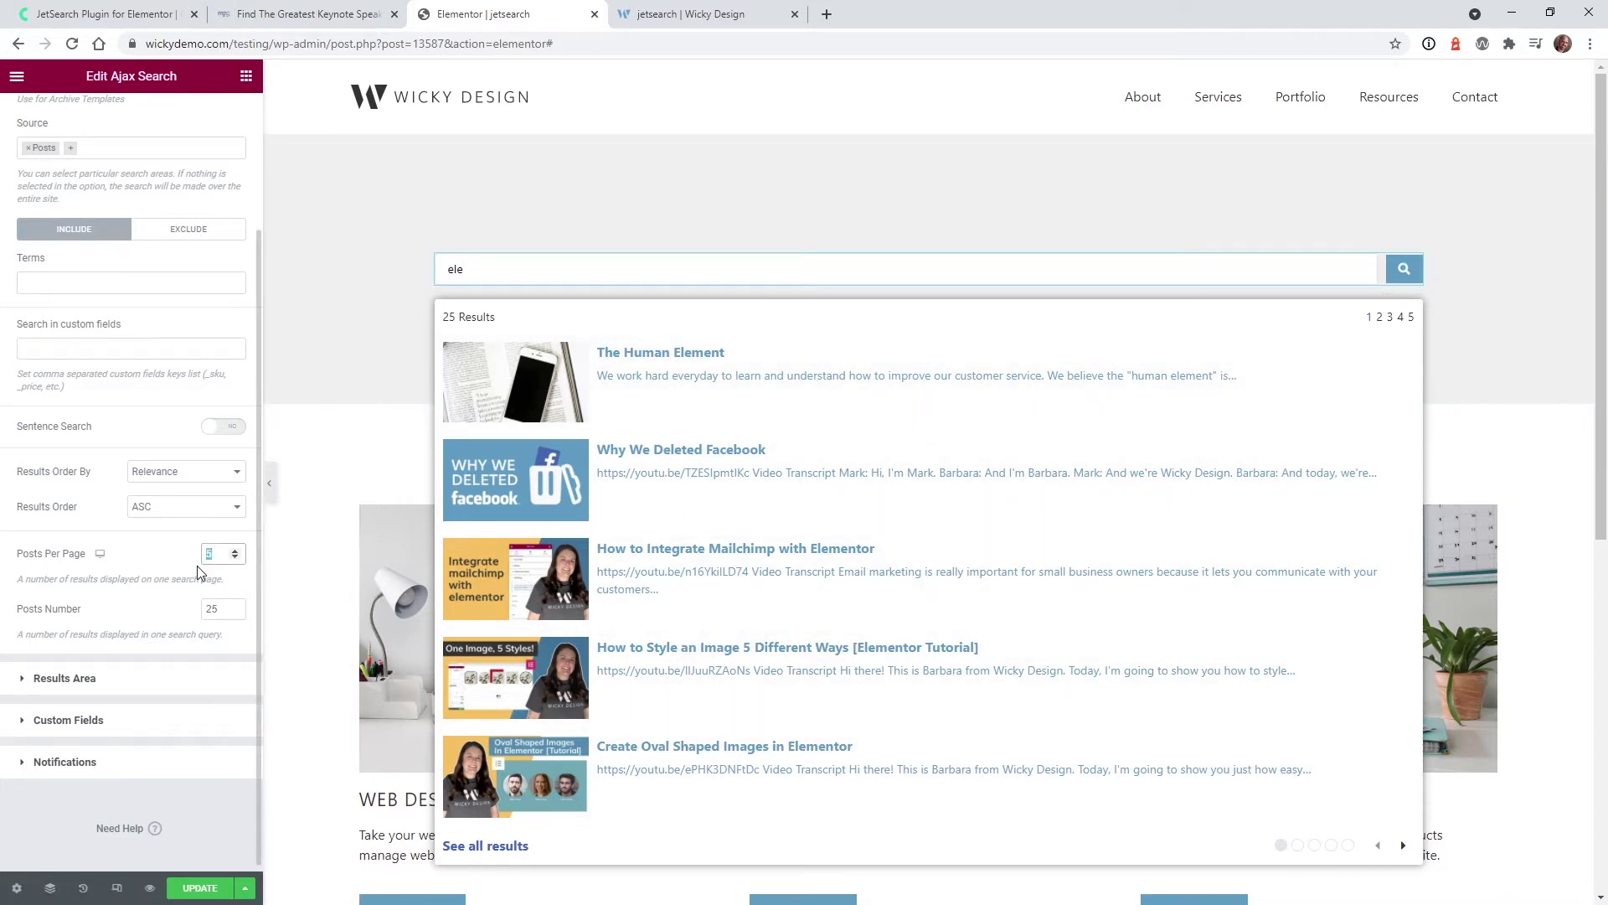
pyautogui.write('2')
pyautogui.click(519, 277)
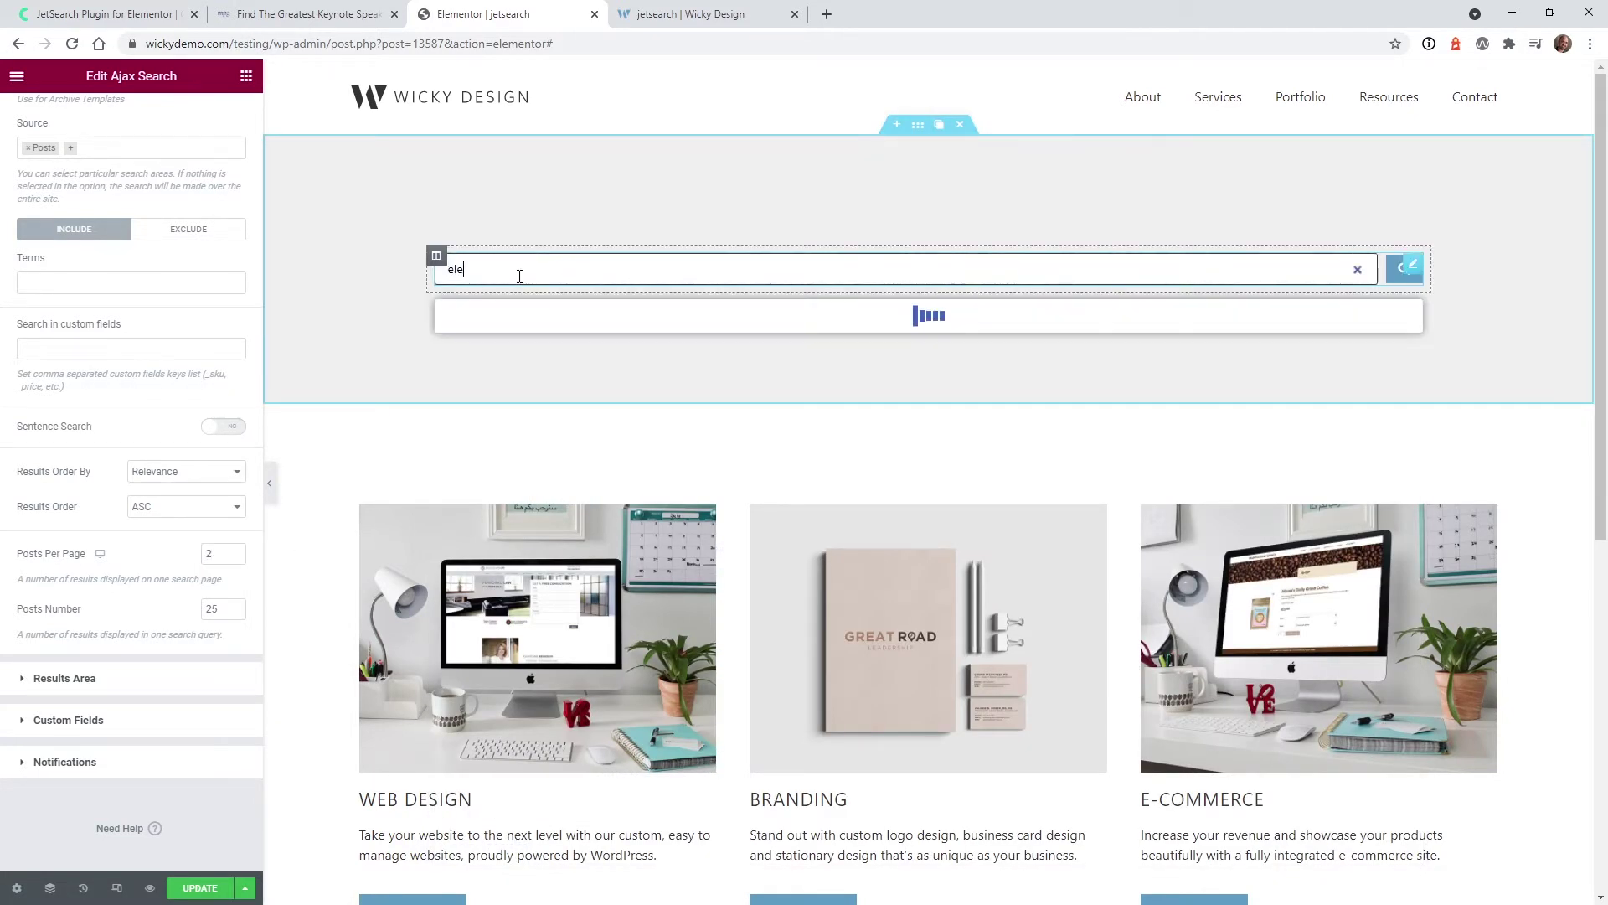
# Set Posts Per Page back to 5 and rerun the "ele" search in the preview.
pyautogui.doubleClick(224, 553)
pyautogui.write('5')
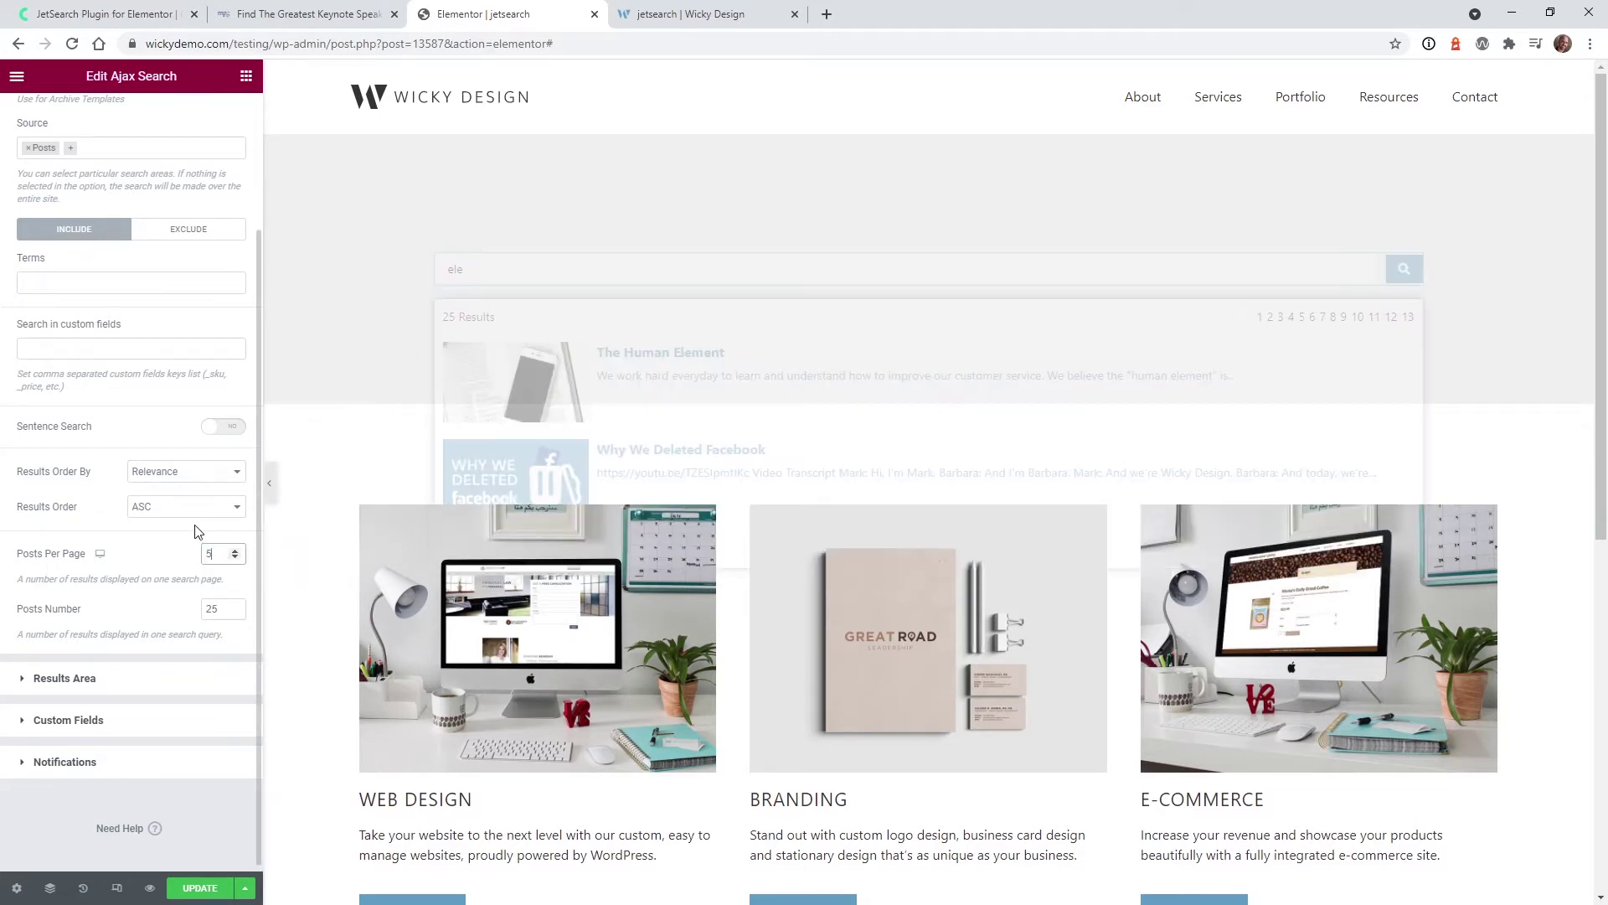
pyautogui.click(491, 283)
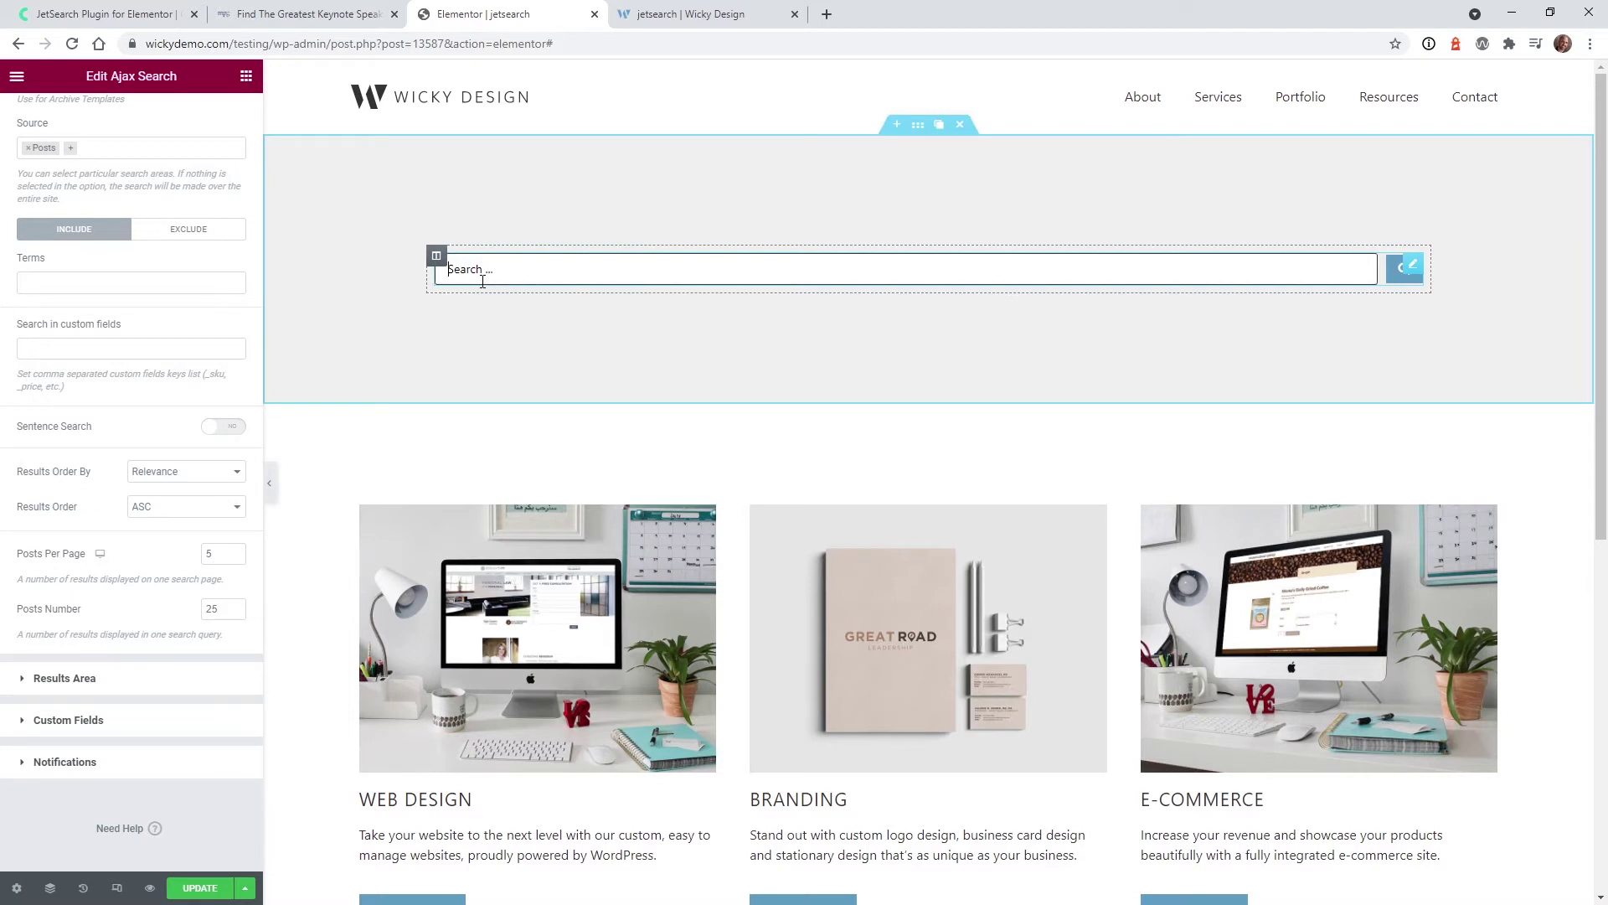
pyautogui.write('ele')
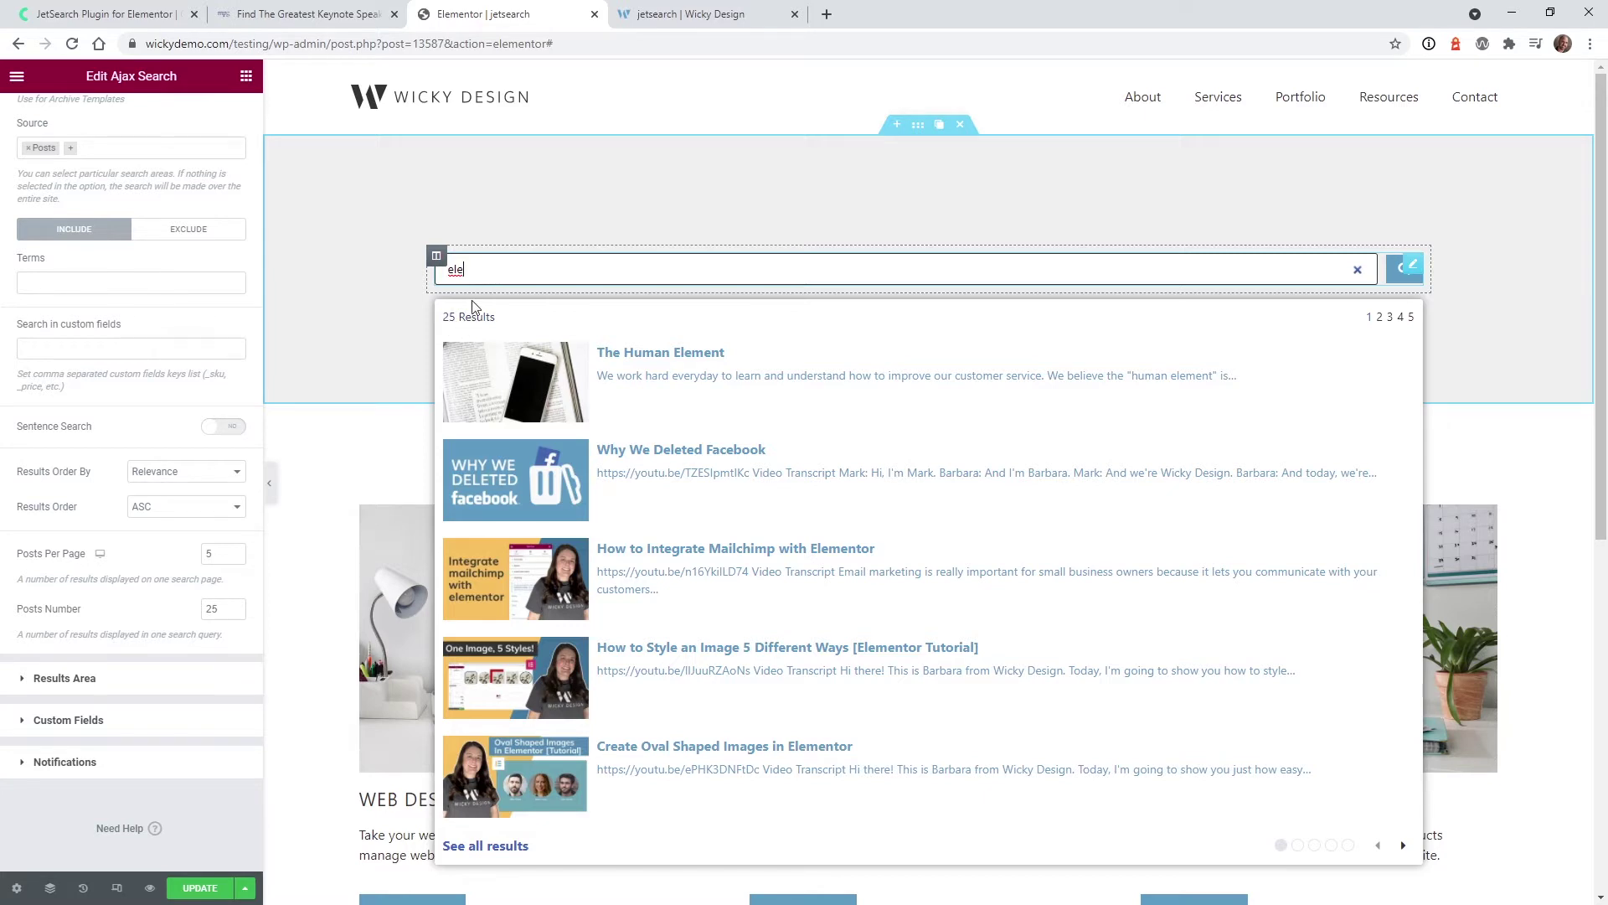
# Try Posts Number at 100 and search for "ele" in the preview.
pyautogui.moveTo(220, 610); pyautogui.dragTo(201, 618)
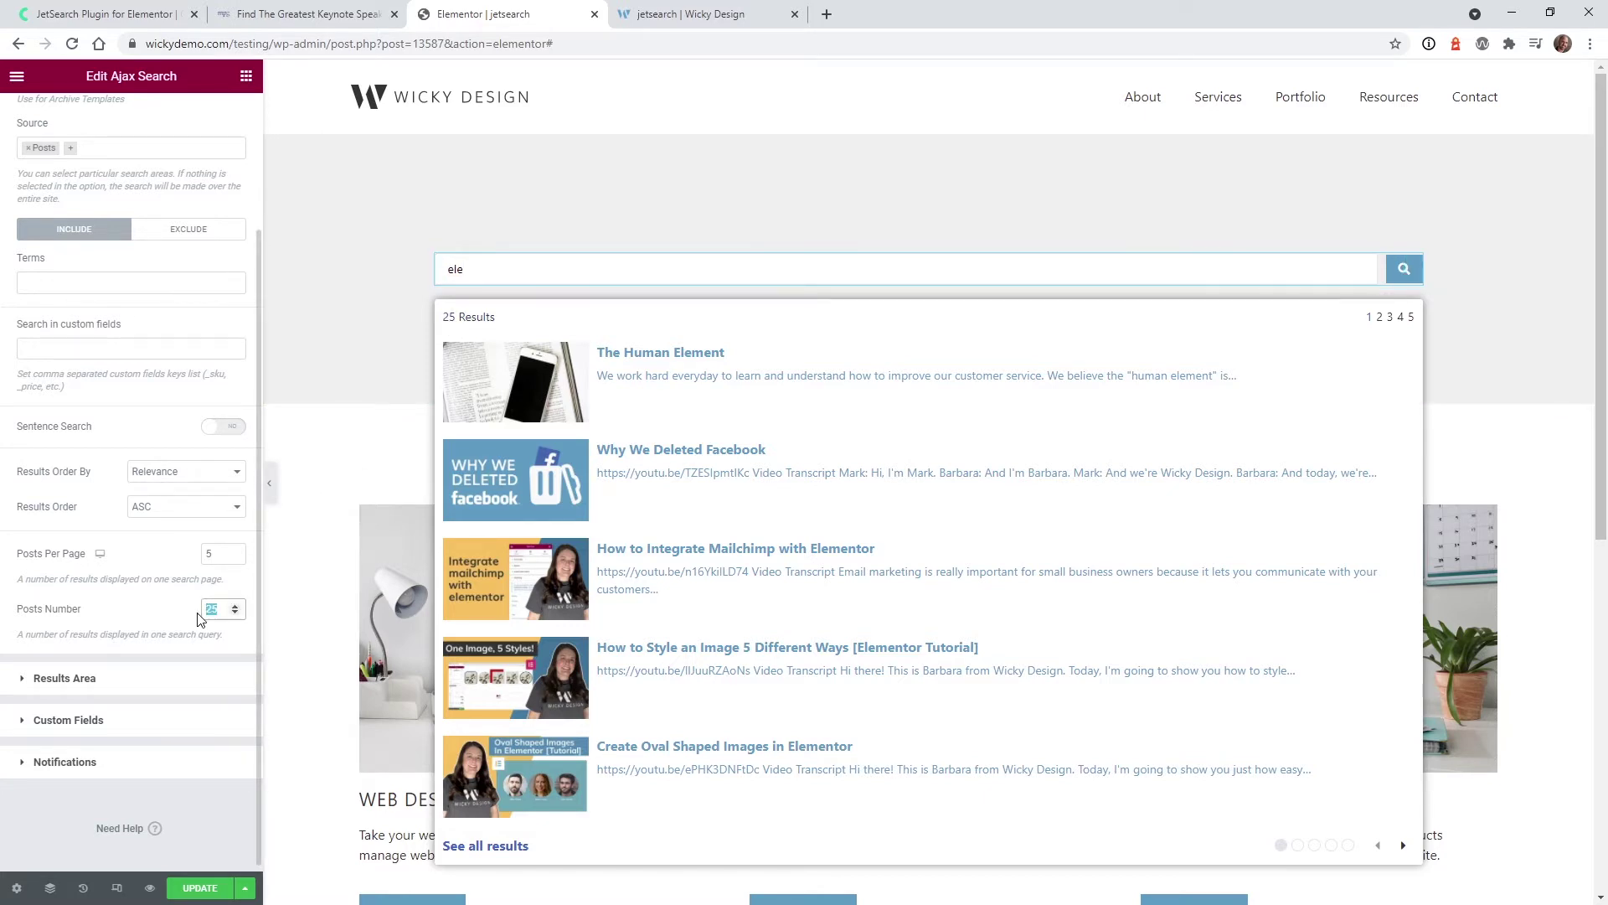
pyautogui.write('100')
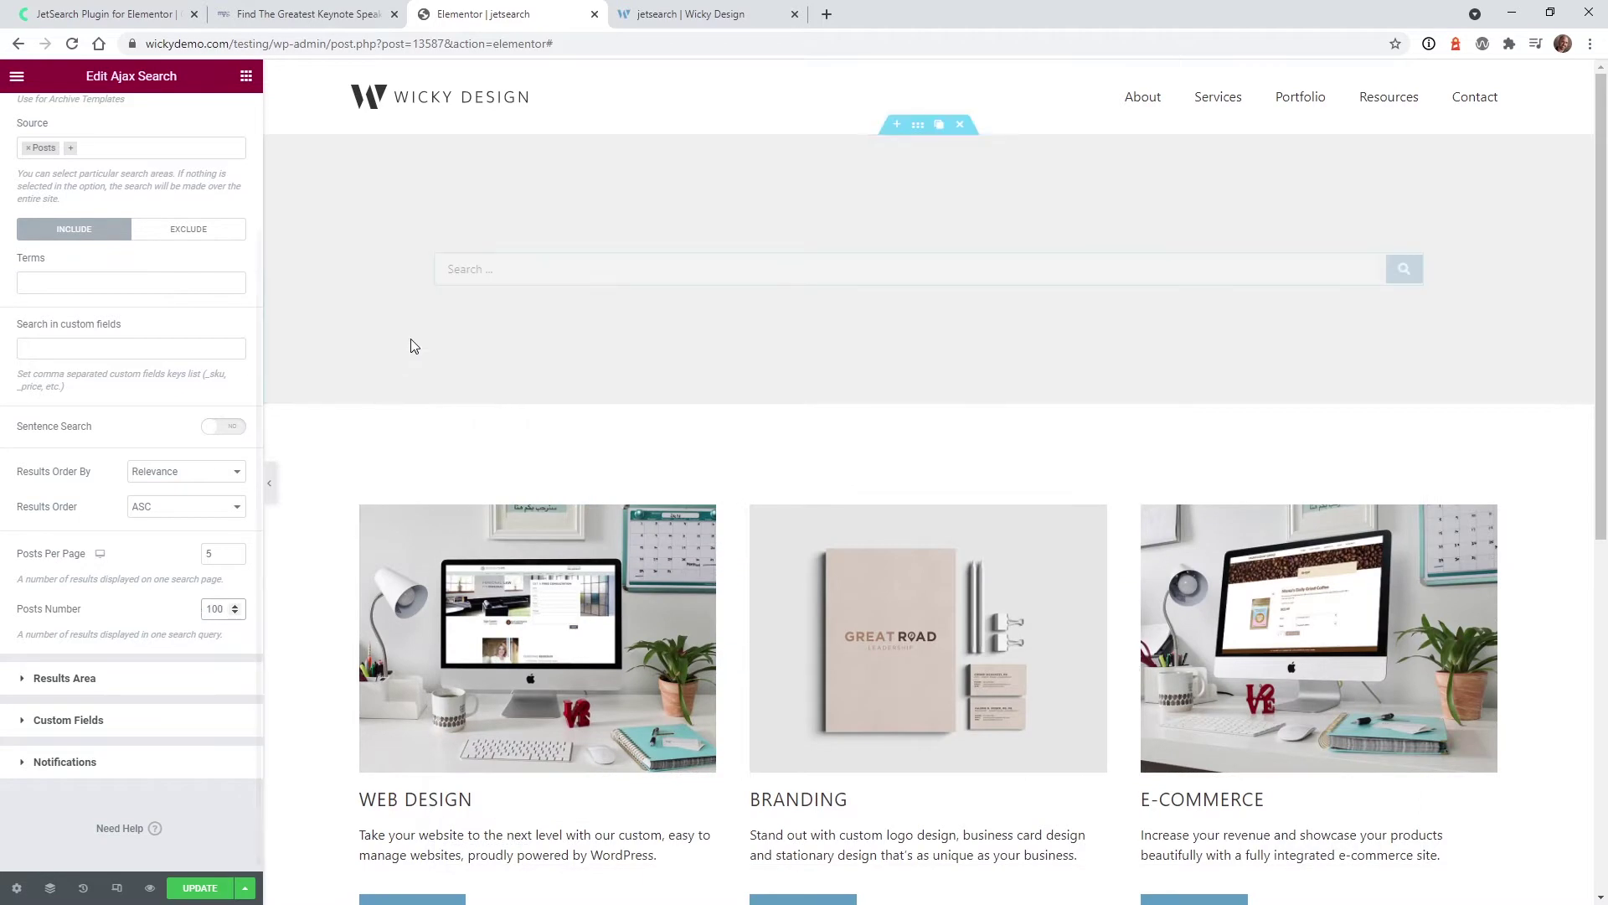
pyautogui.click(544, 279)
pyautogui.write('ele')
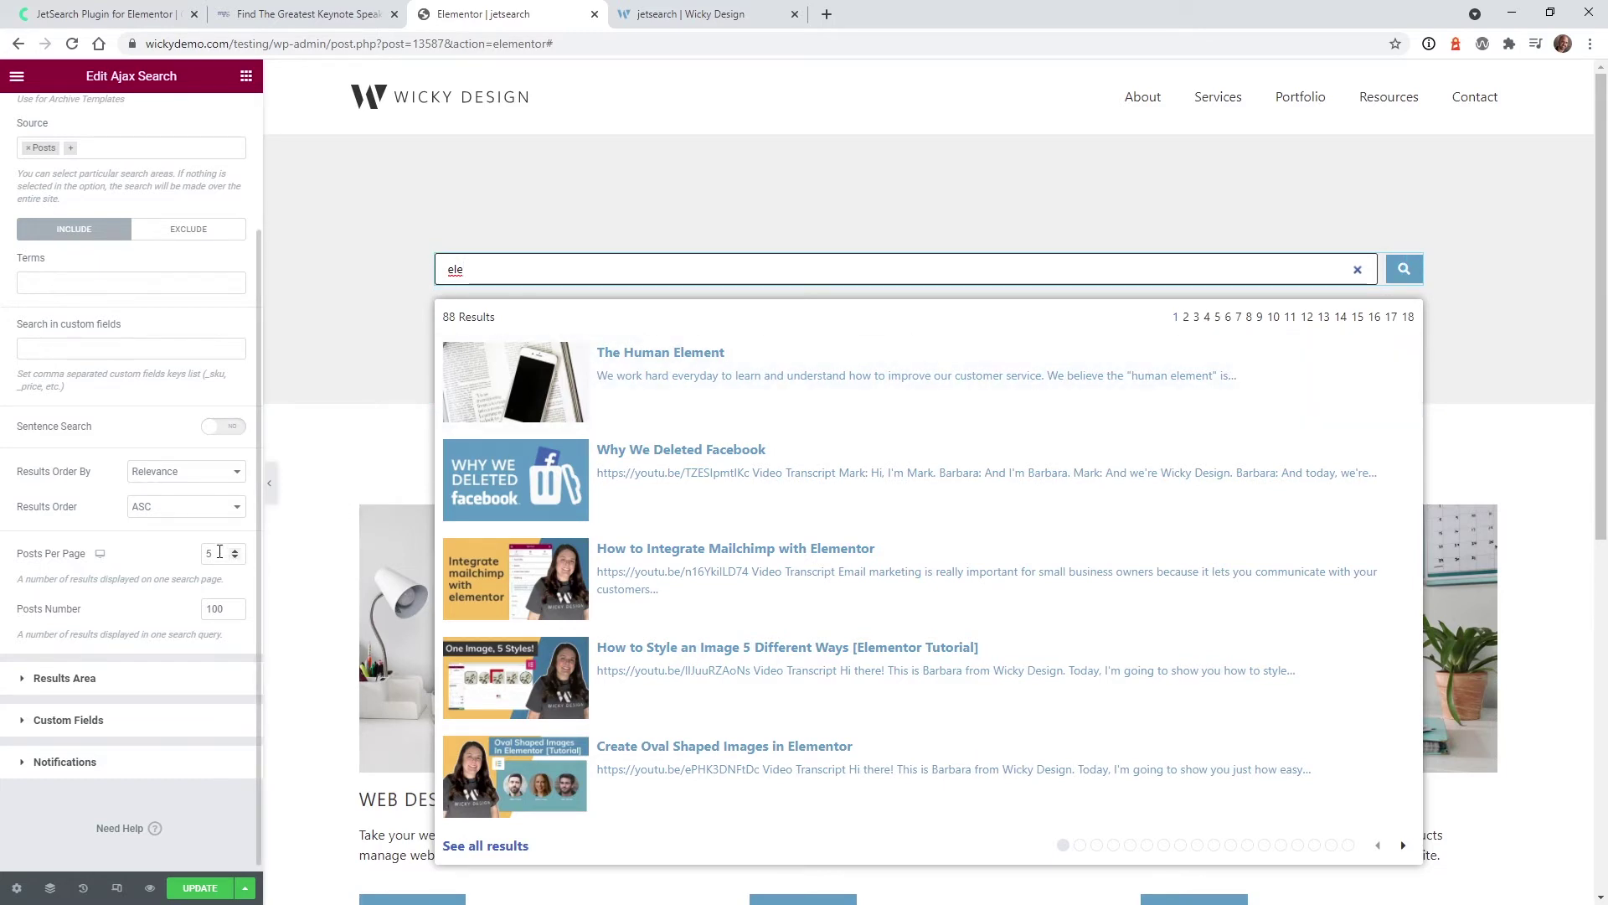
# Return Posts Number to 25 and repeat the "ele" search in the preview.
pyautogui.doubleClick(227, 607)
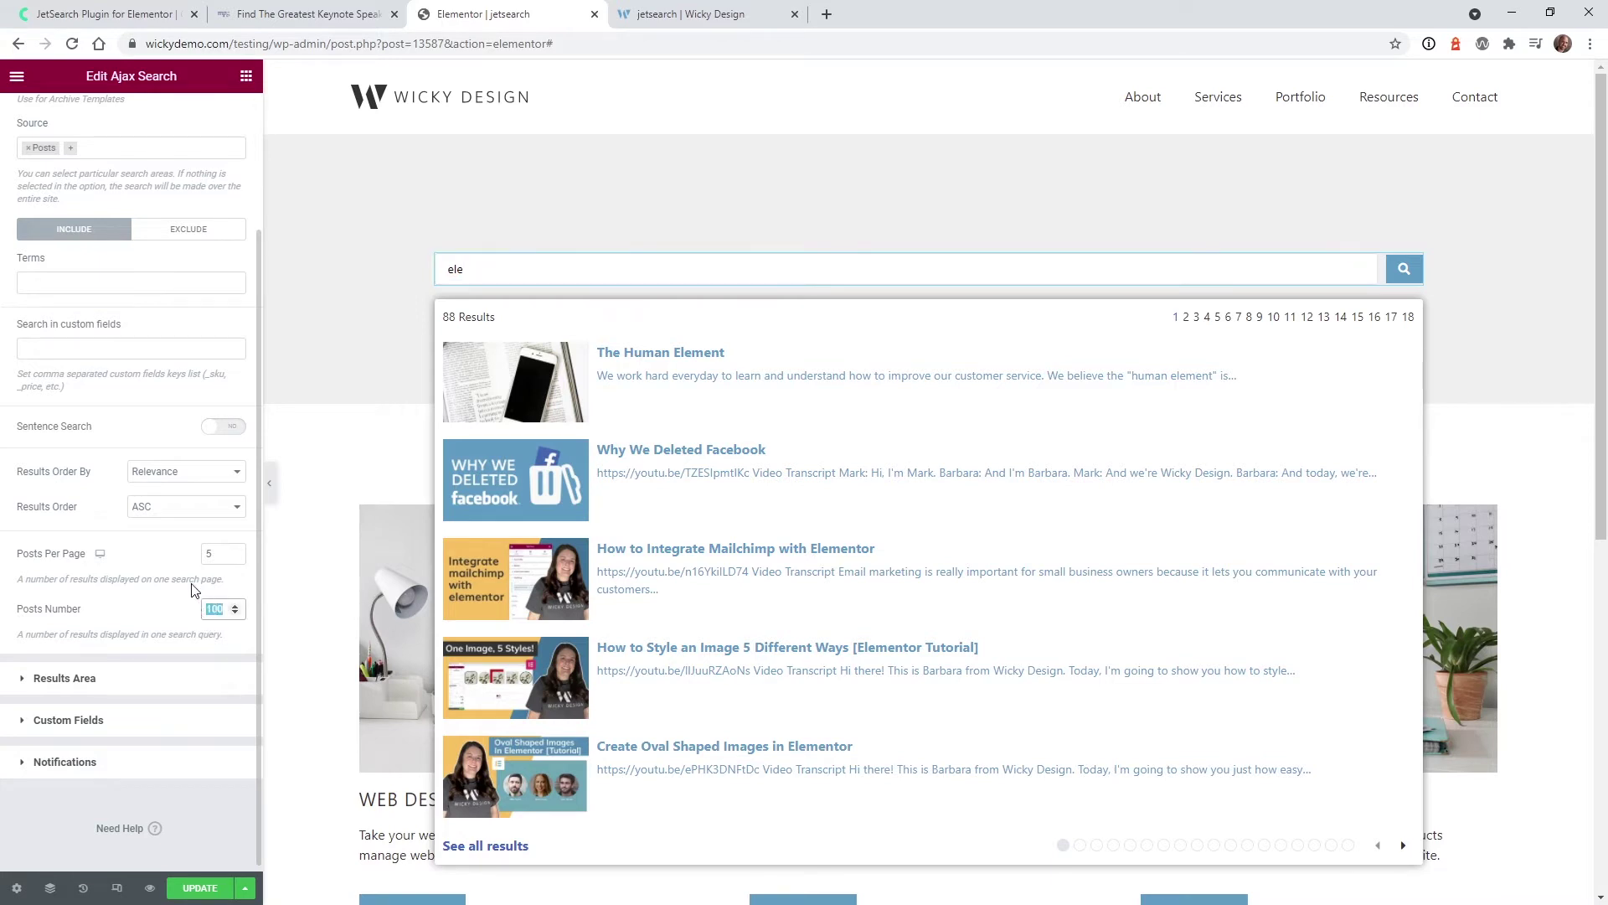
pyautogui.write('25')
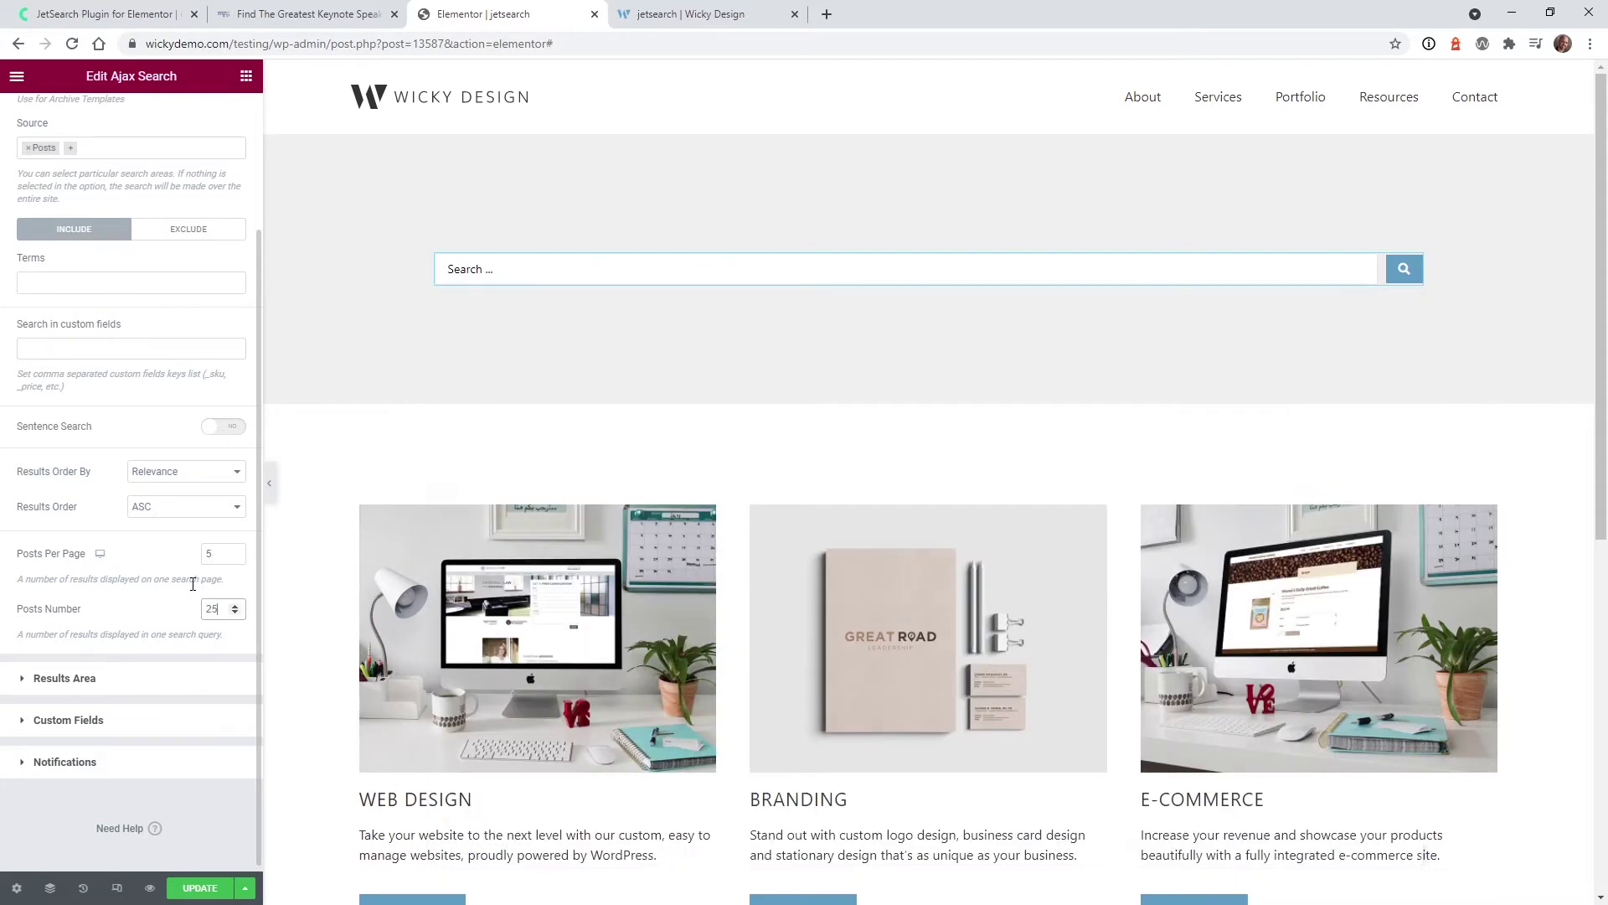
pyautogui.click(511, 274)
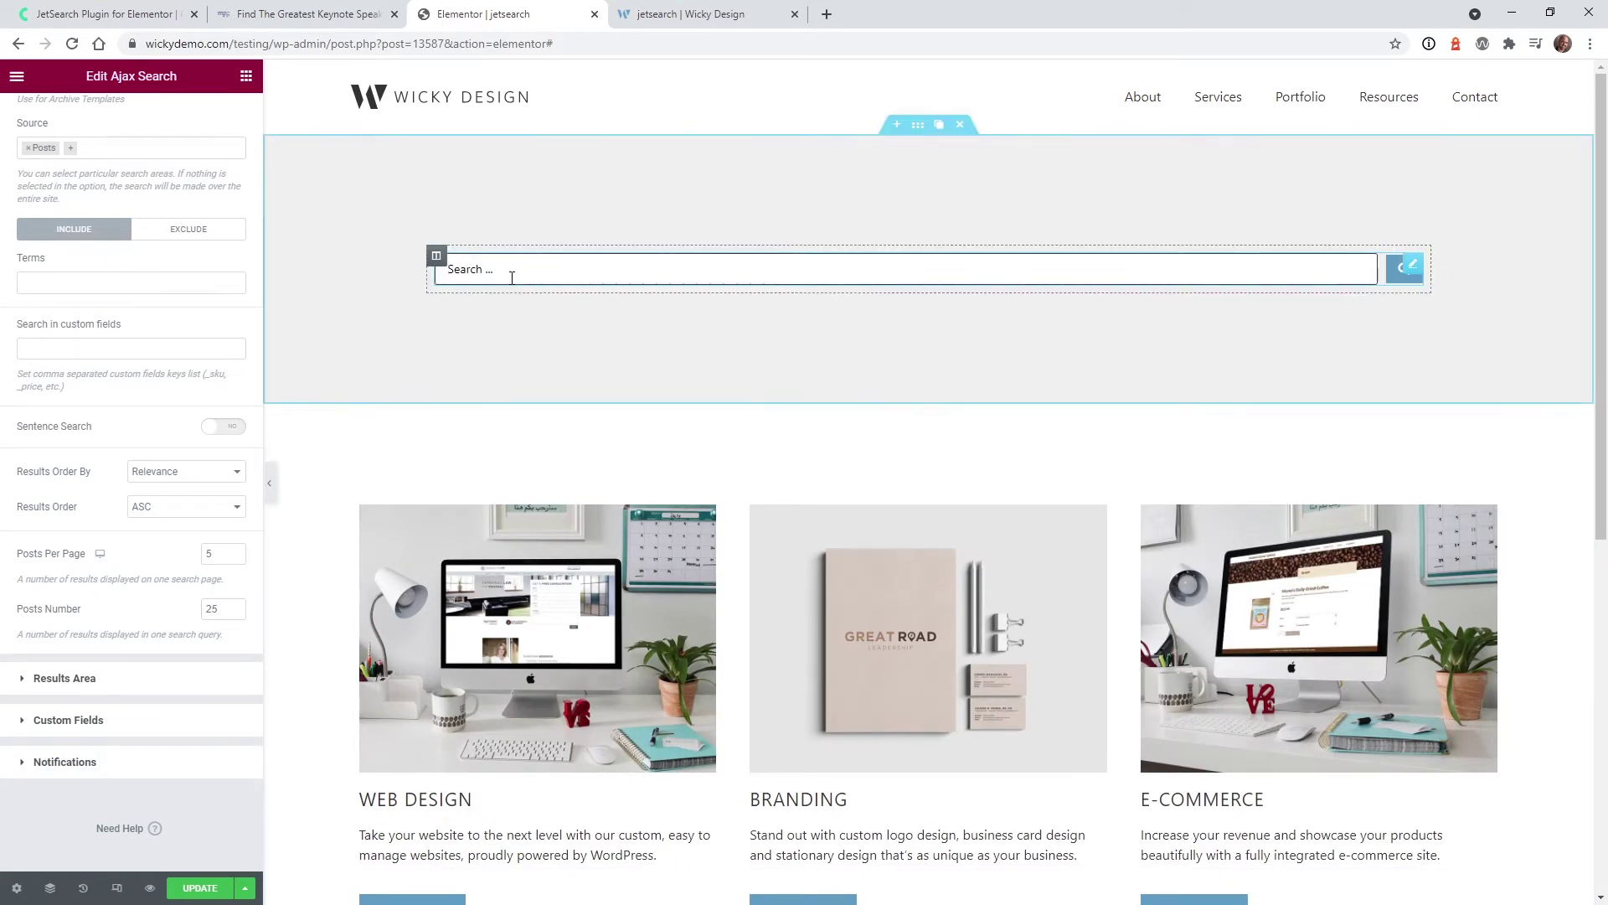
pyautogui.write('ele')
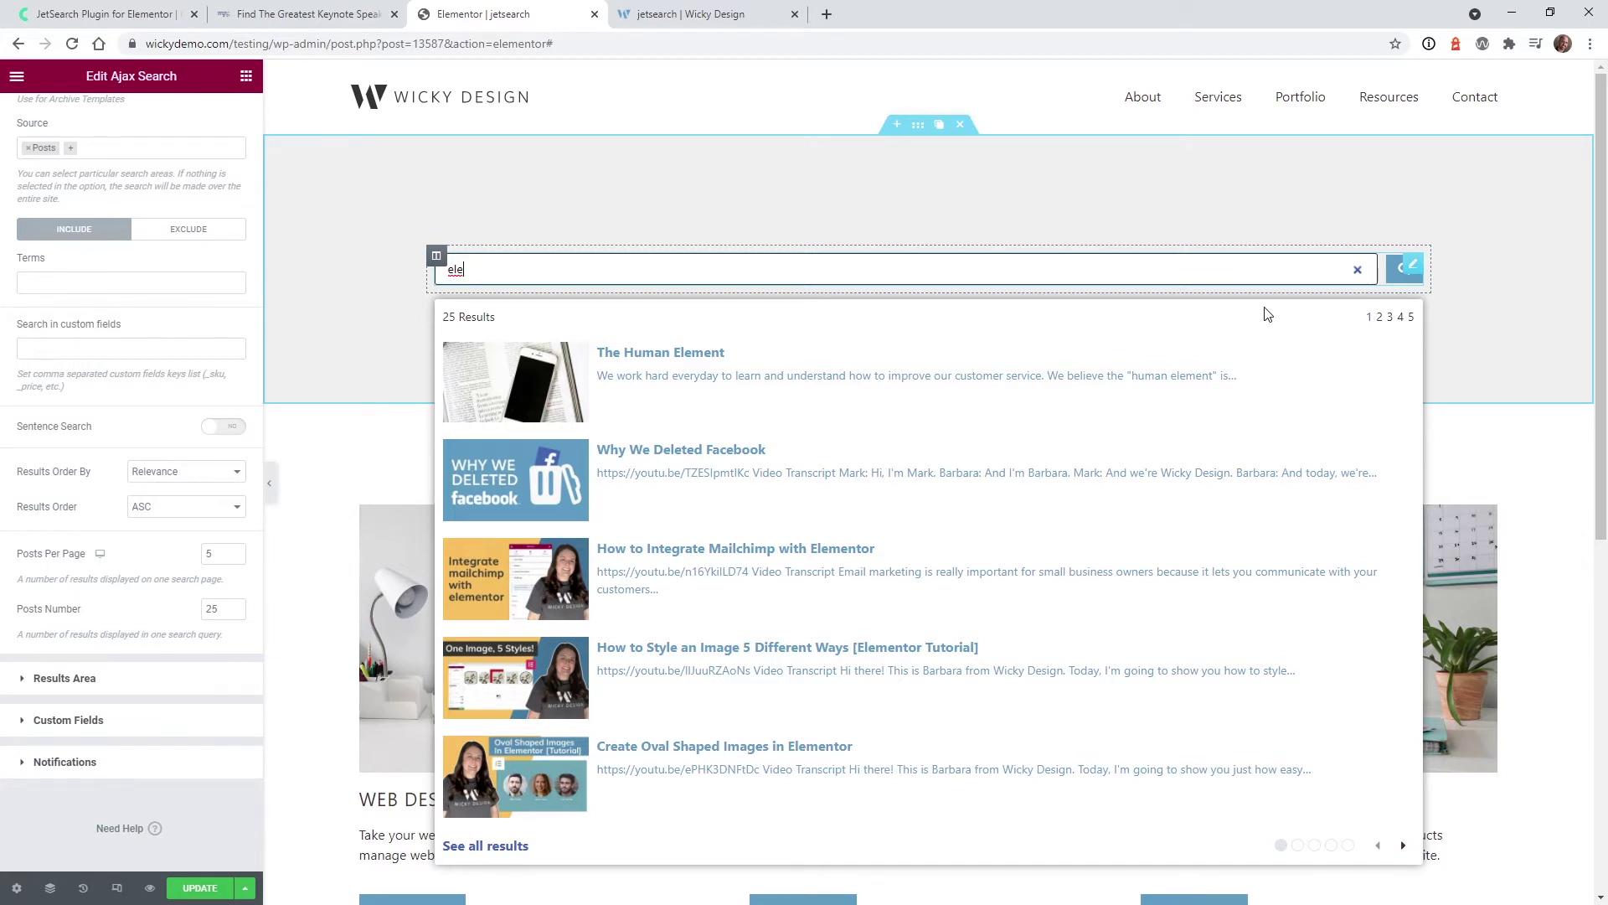
# Review the Results Area settings and its width choices, keeping Results Area Width at "by Search Form".
pyautogui.click(64, 678)
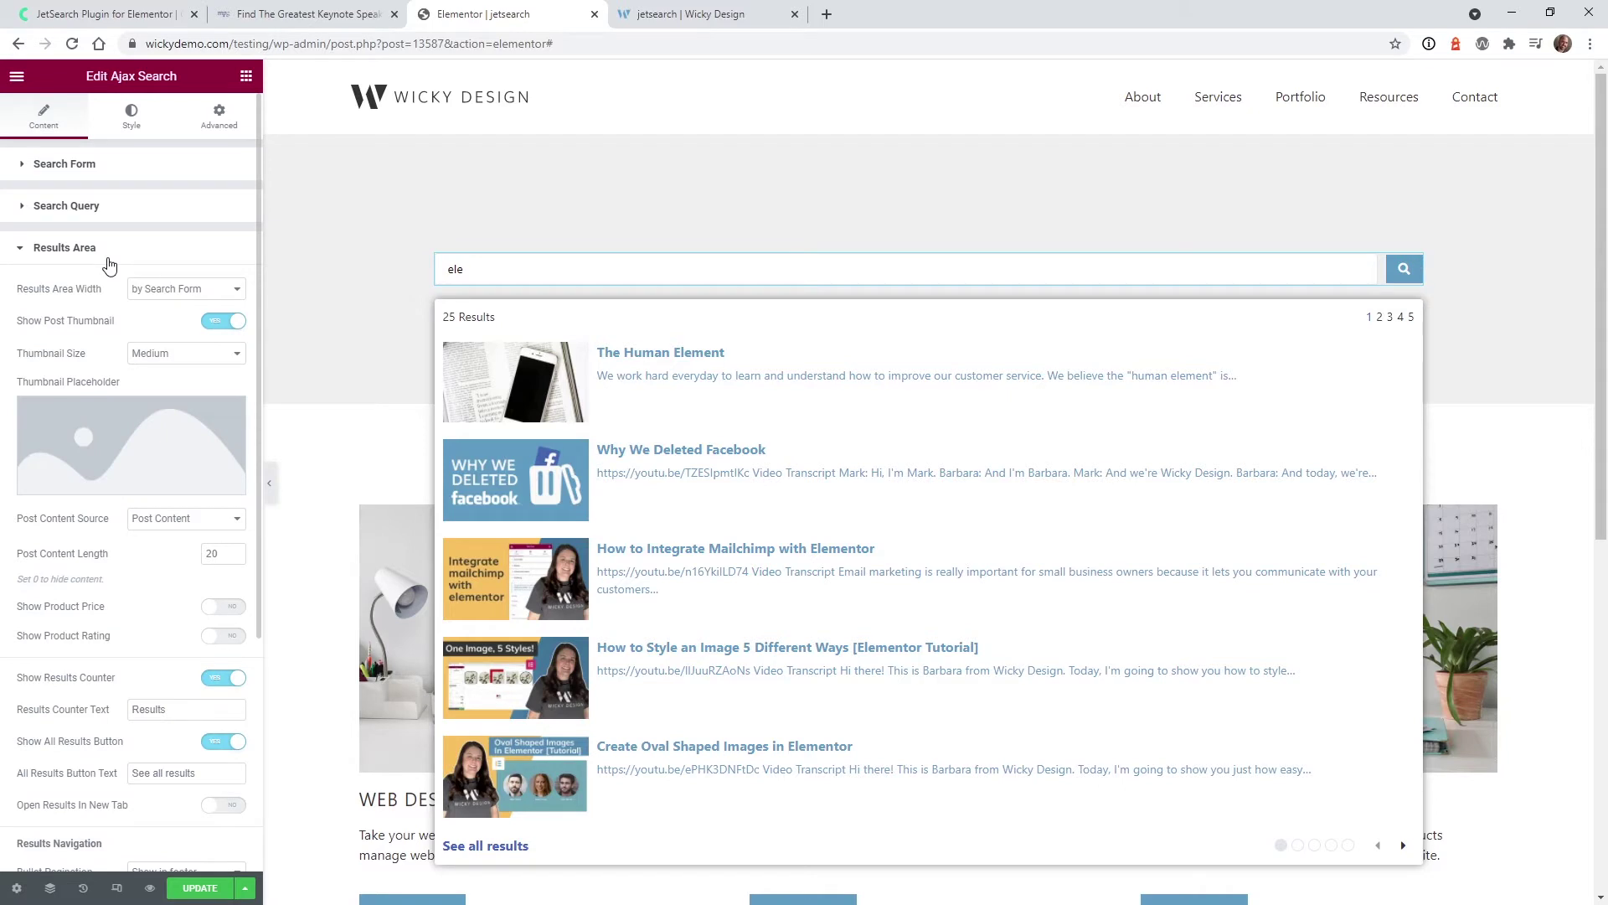
pyautogui.scroll(-4, 96, 450)
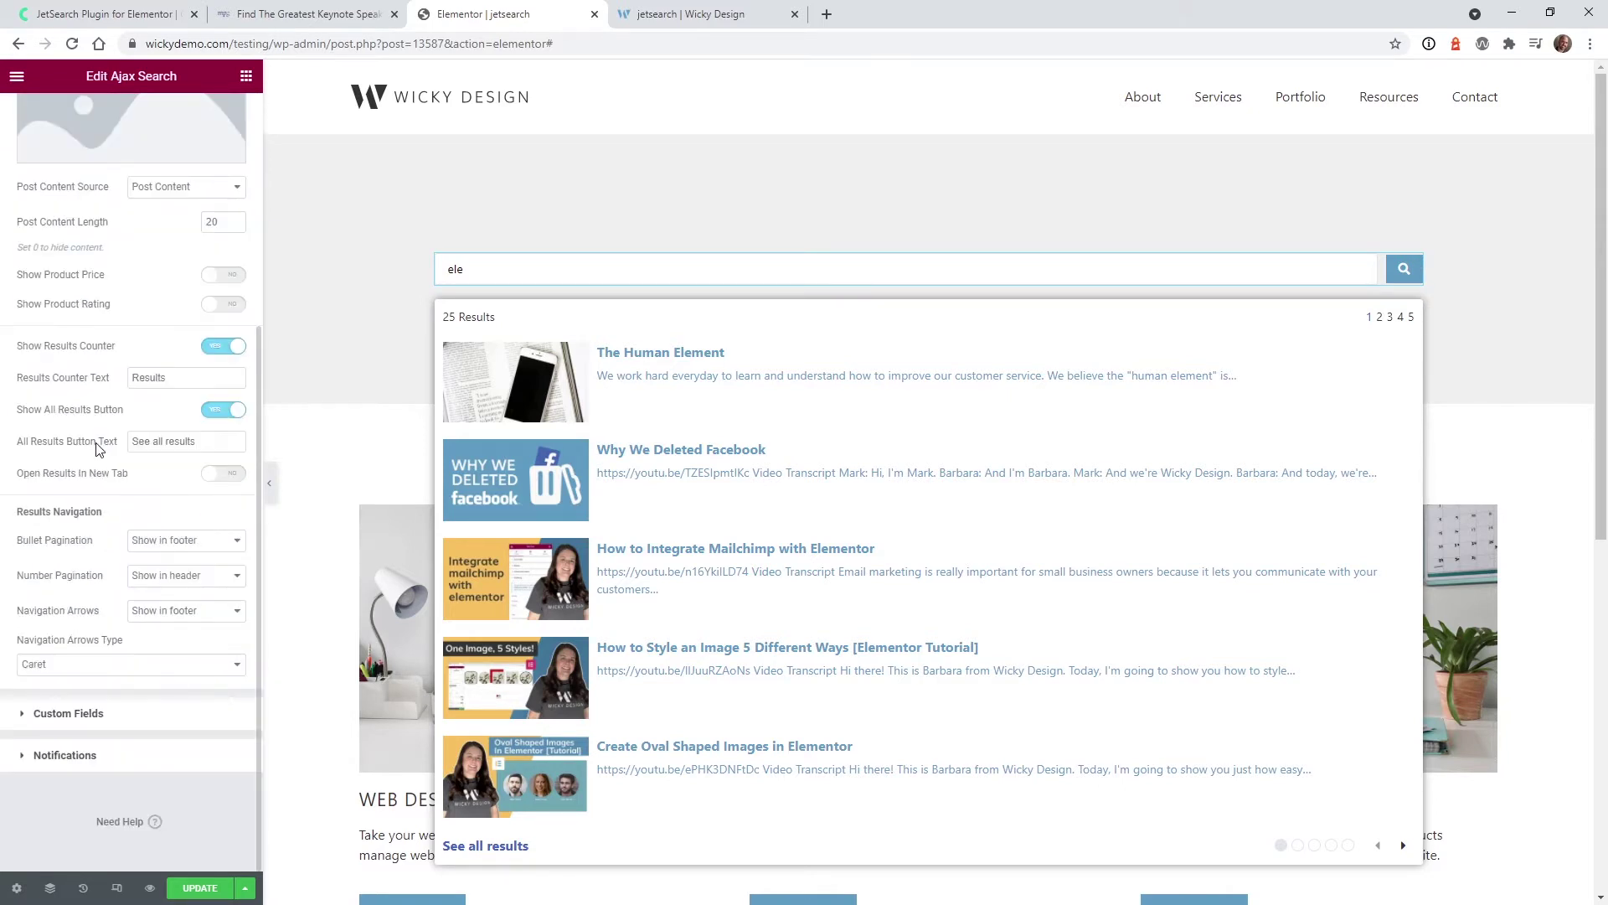
pyautogui.scroll(4, 97, 450)
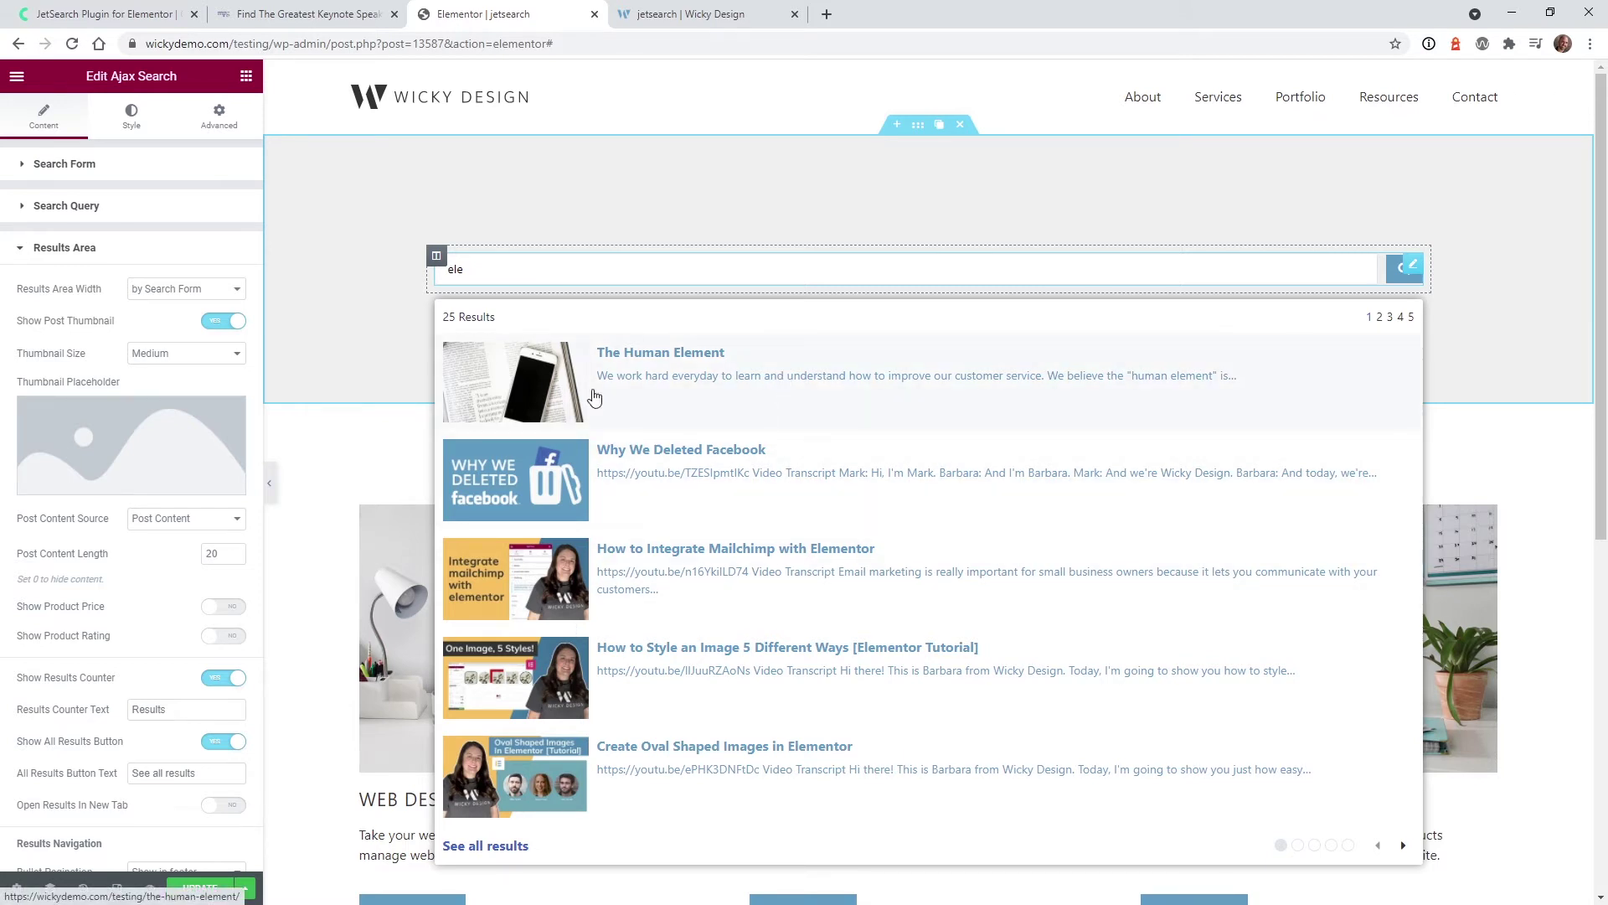
pyautogui.click(179, 290)
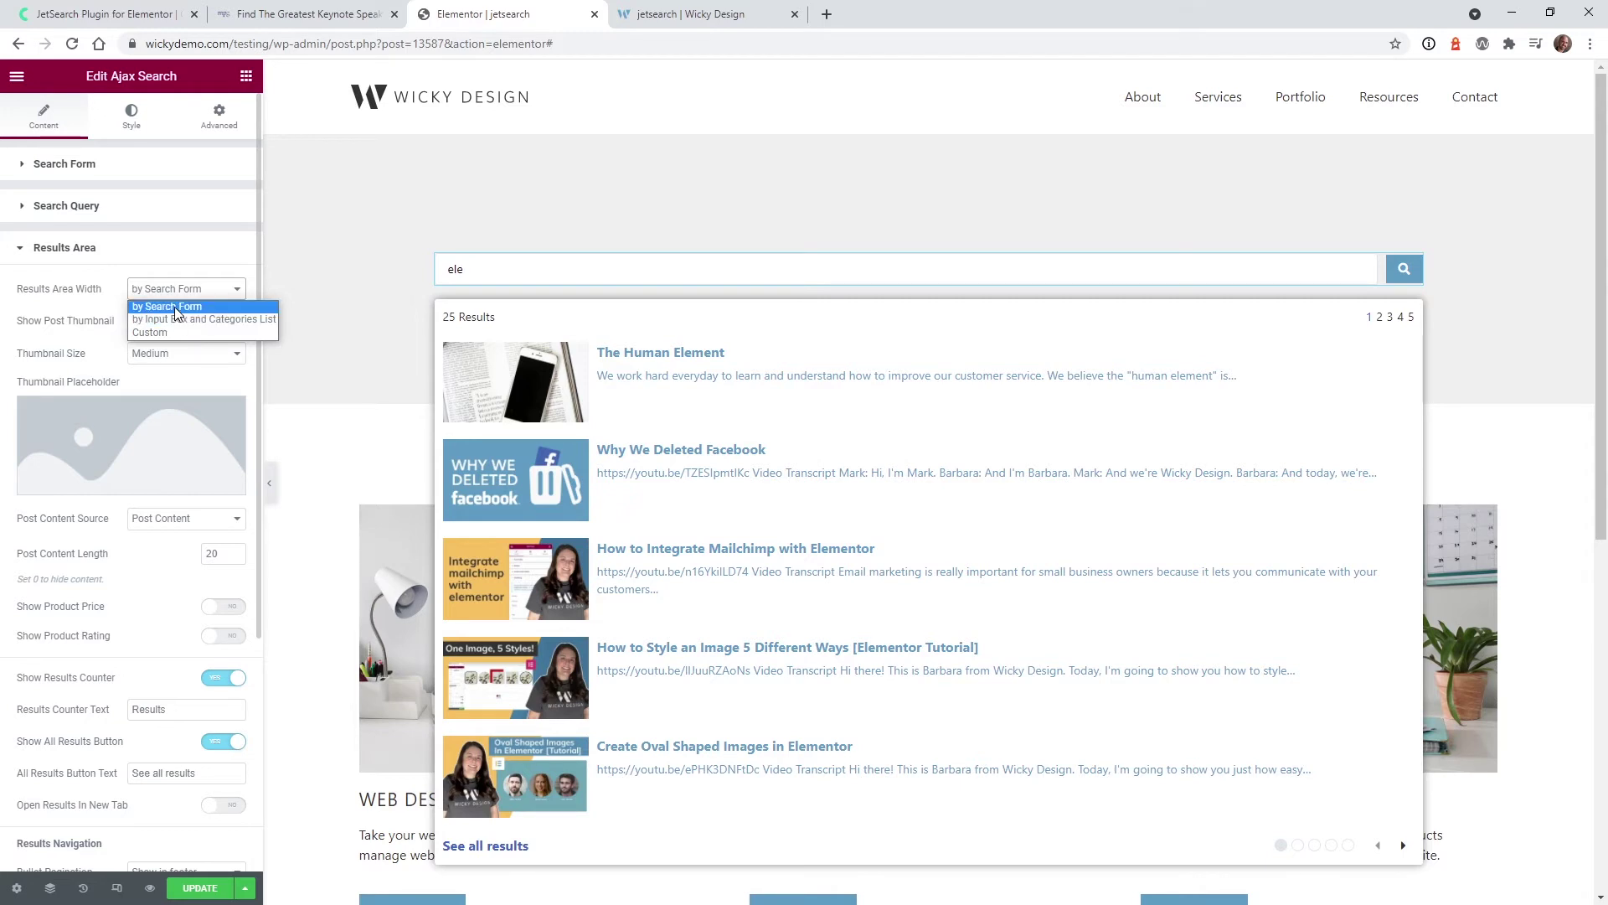
pyautogui.click(177, 307)
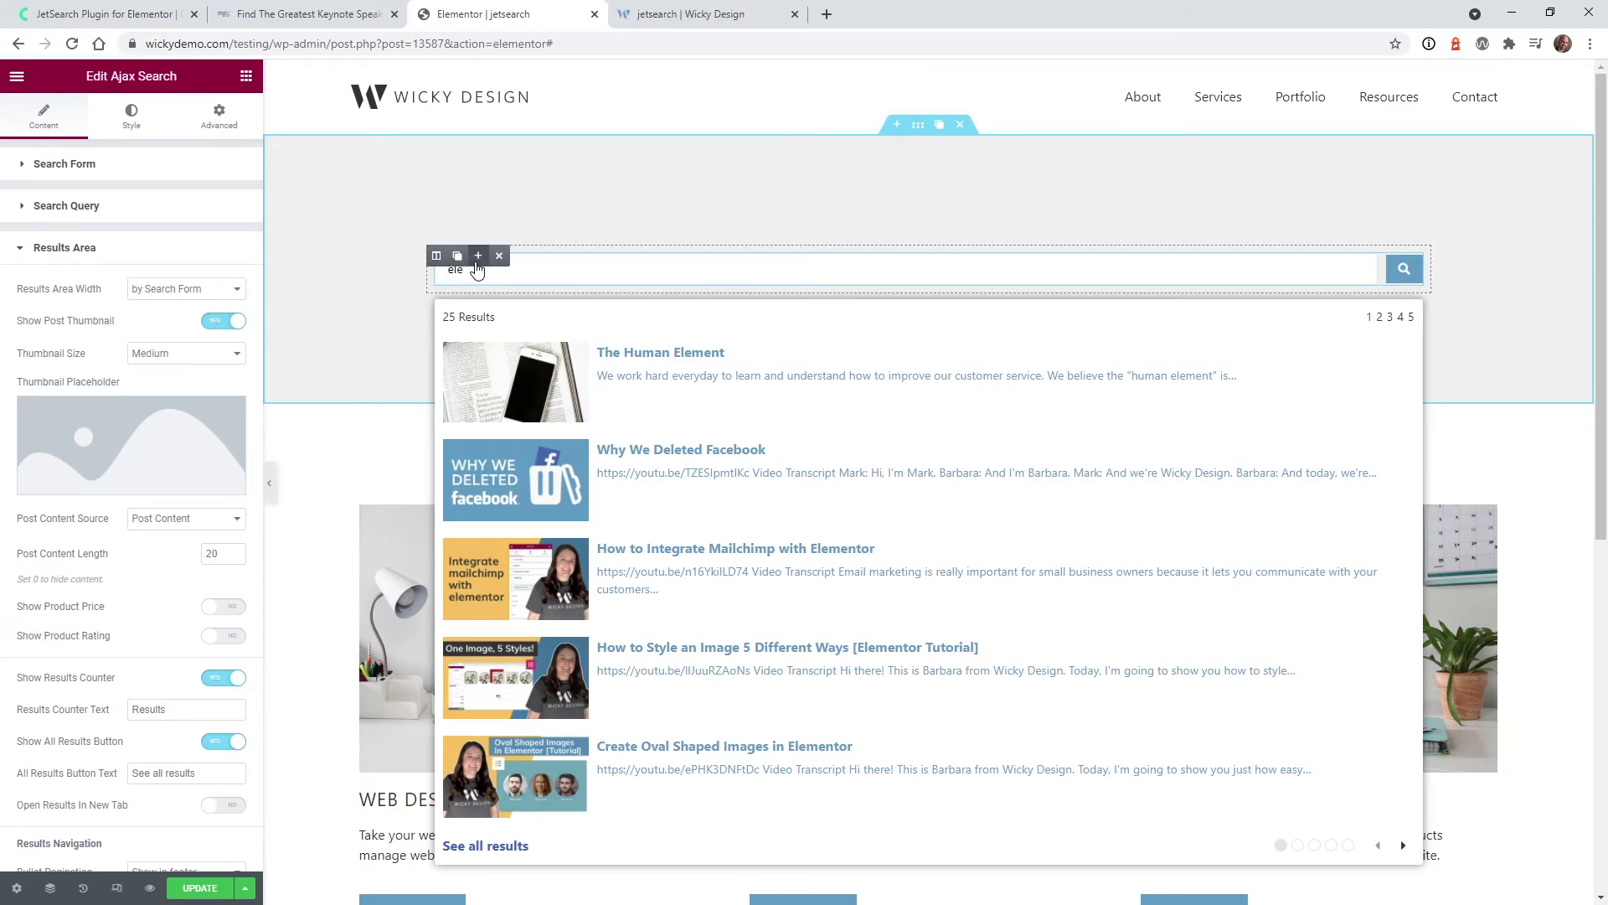
# Try two extra columns beside the search form to see how the results area width adapts, and delete them again.
pyautogui.click(478, 258)
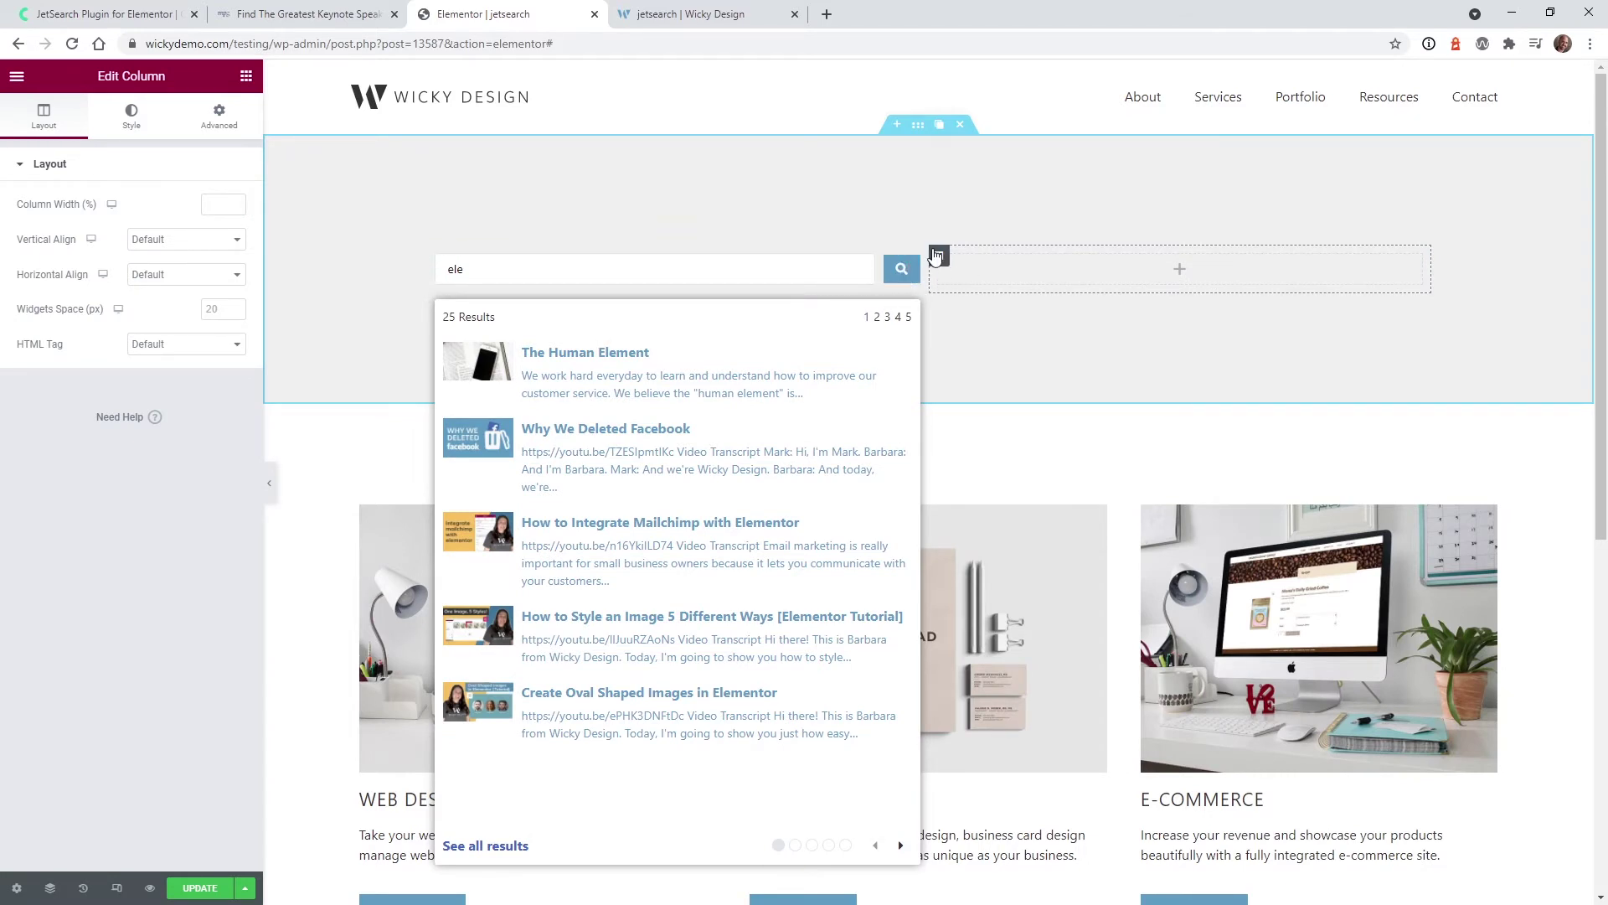
pyautogui.click(979, 257)
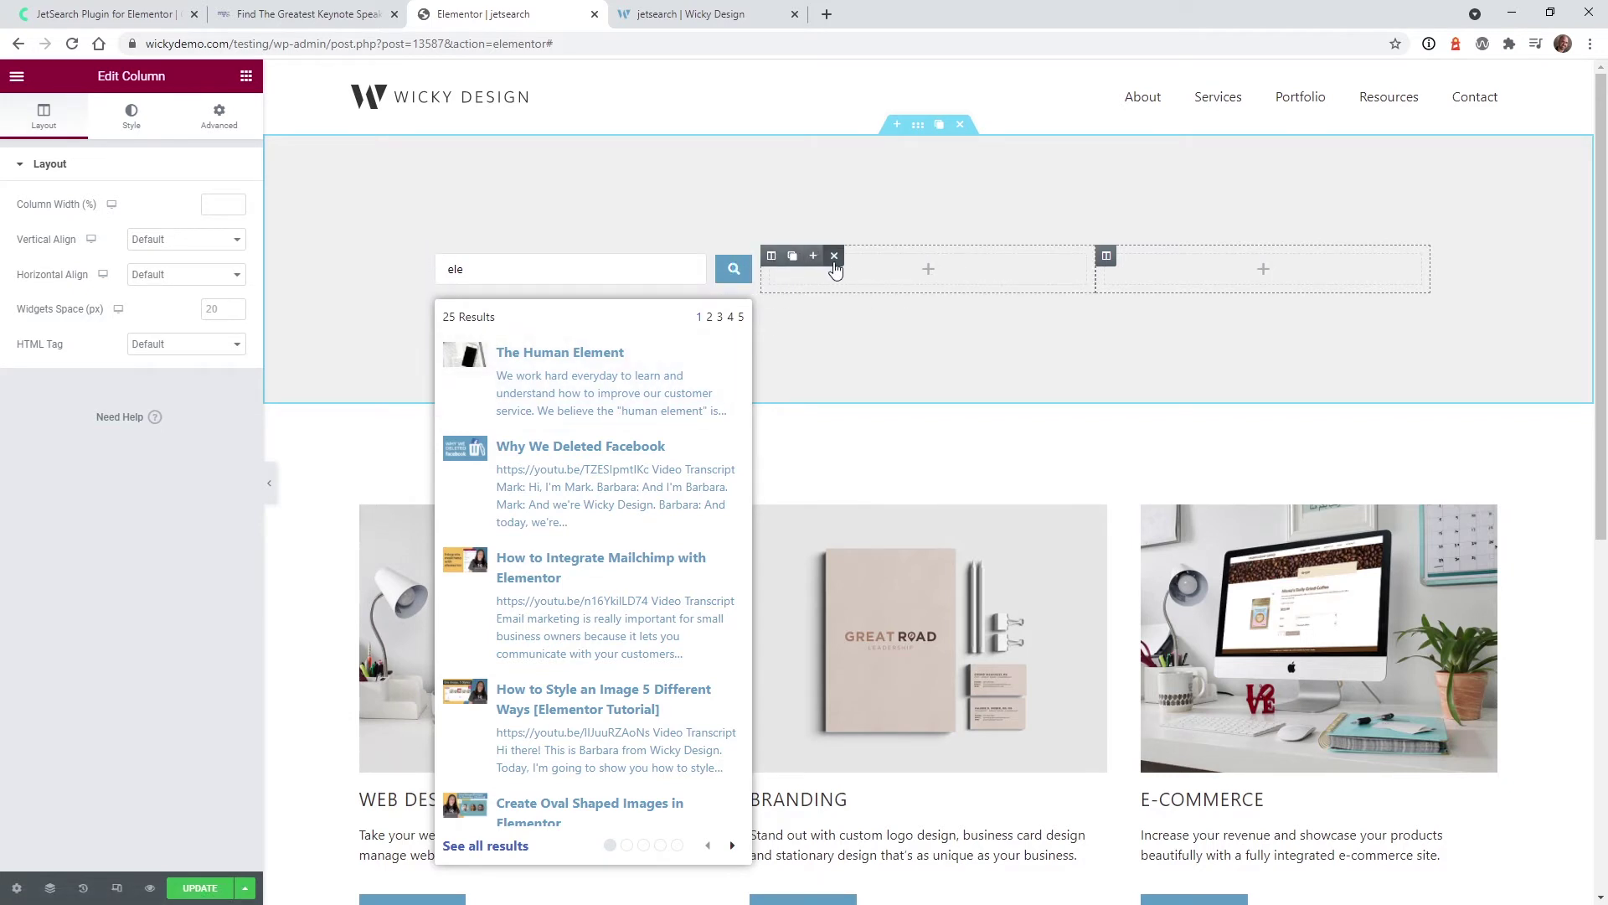
pyautogui.click(829, 260)
pyautogui.click(1002, 255)
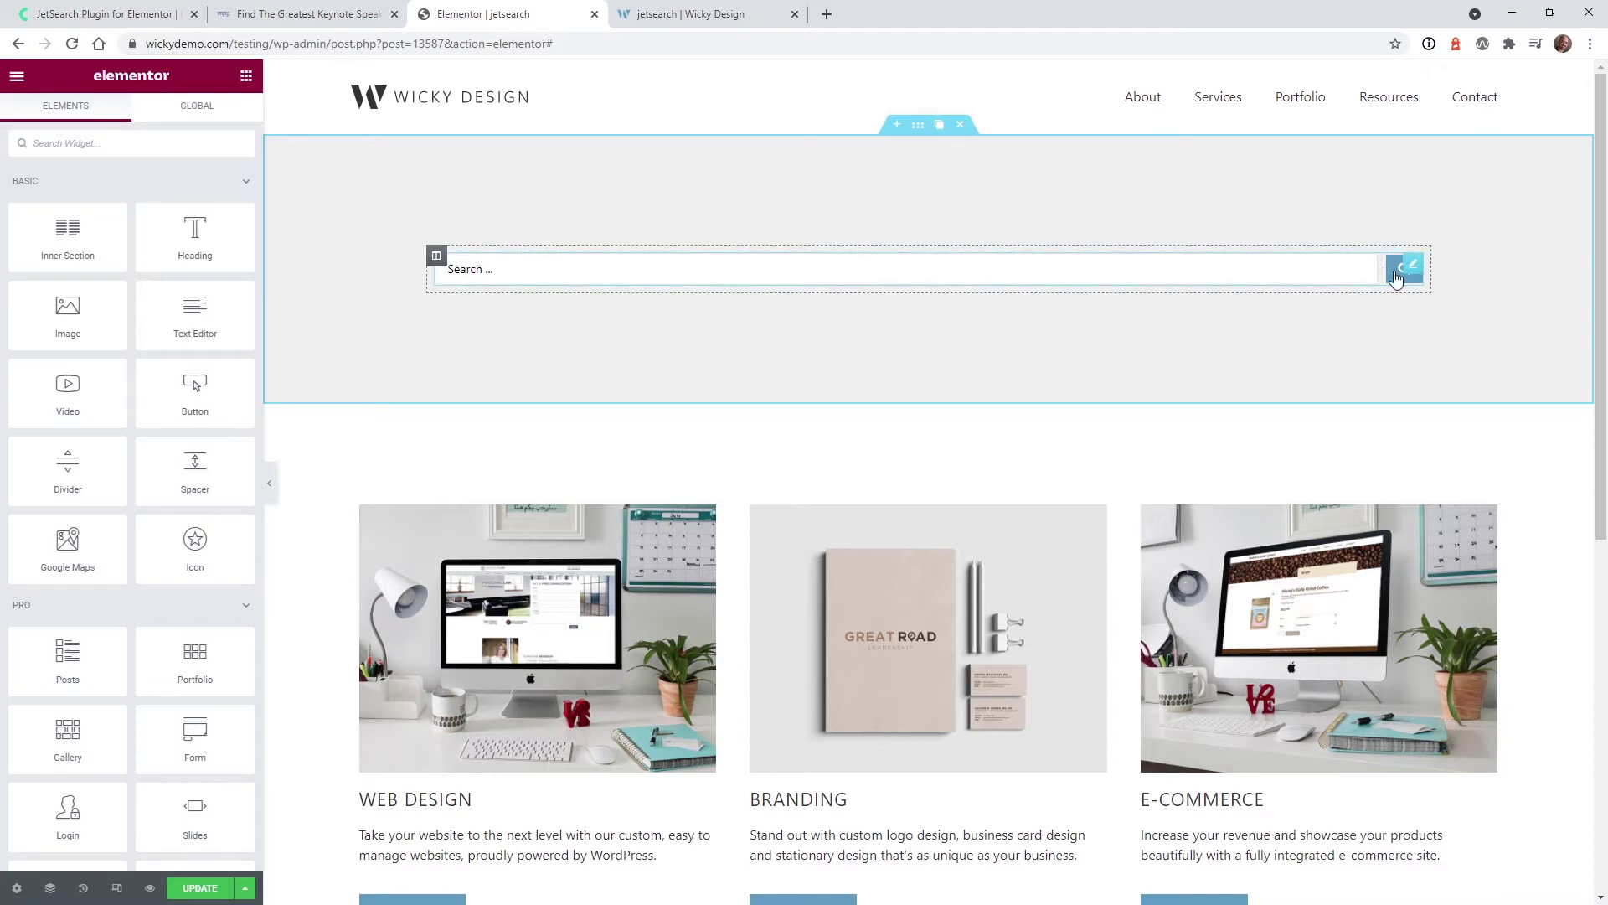
# Set Results Area Width to Custom with a custom width of 968 px, and preview the results for "ele".
pyautogui.click(1118, 270)
pyautogui.write('e')
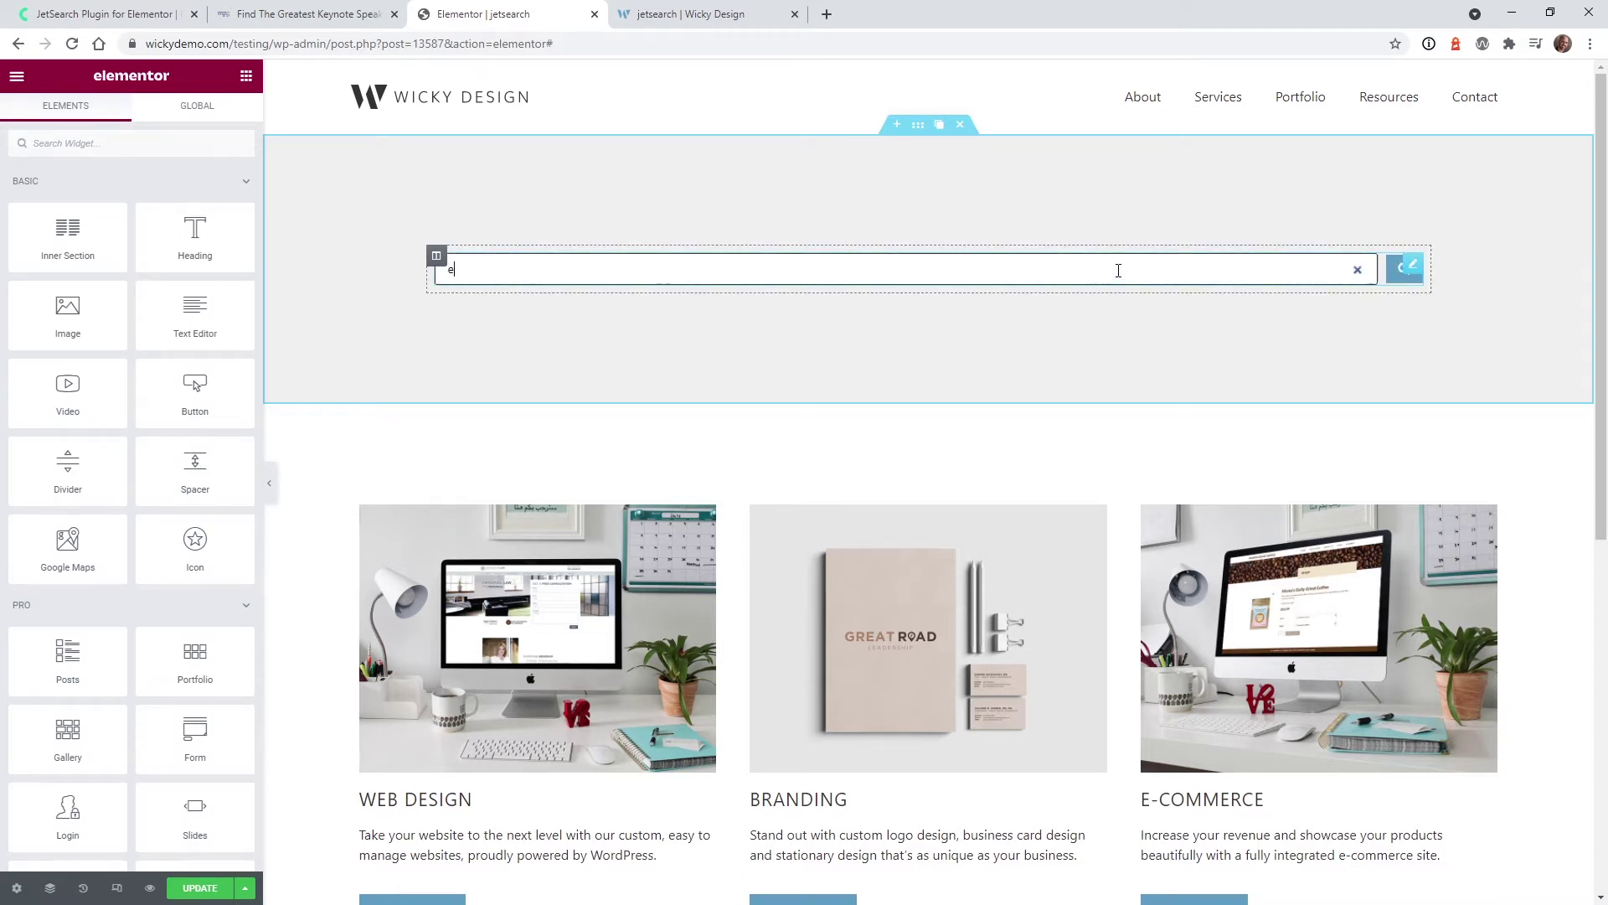
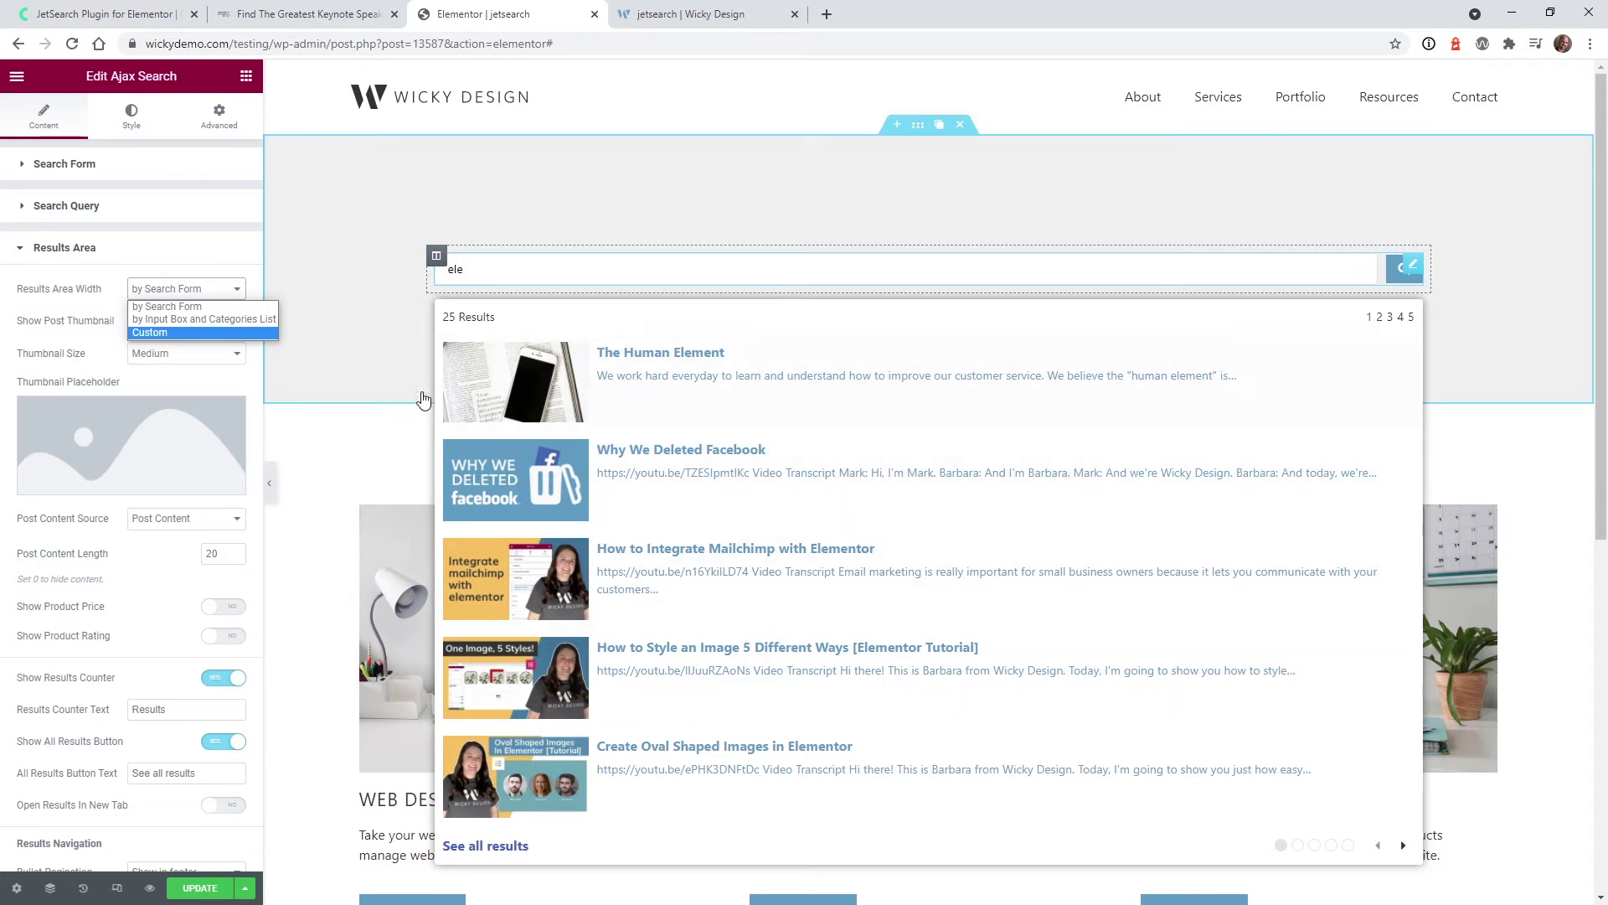
pyautogui.click(206, 332)
pyautogui.moveTo(125, 351); pyautogui.dragTo(100, 345)
pyautogui.click(489, 269)
pyautogui.write('ele')
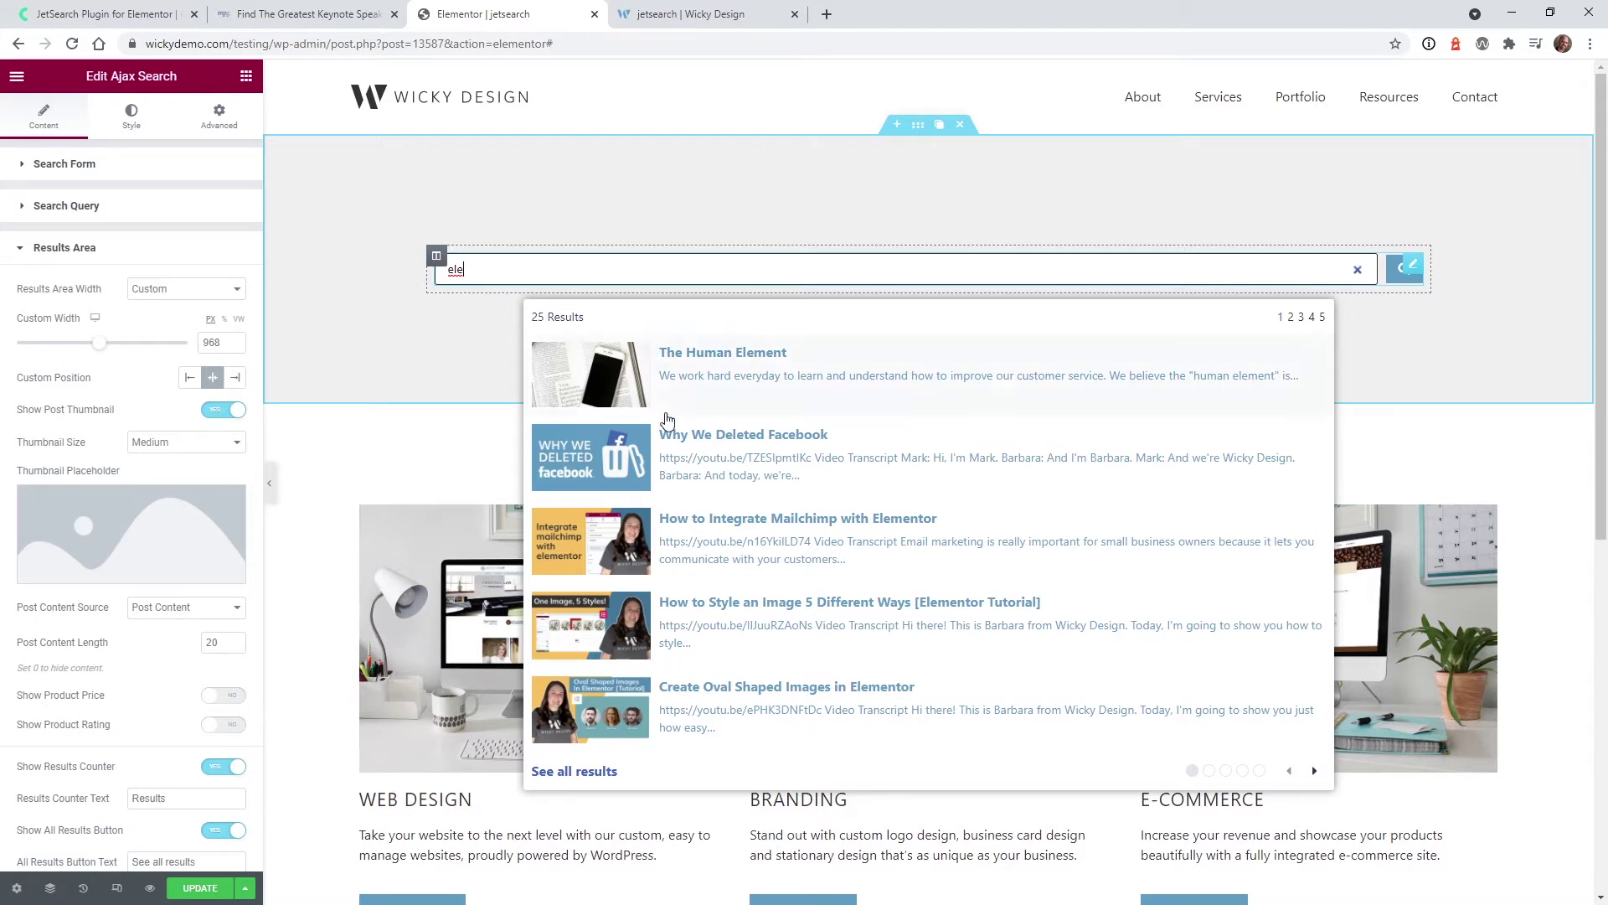
# Reduce the custom width of the results area to 743 and switch its unit to VW.
pyautogui.moveTo(100, 350)
pyautogui.mouseDown()
pyautogui.moveTo(21, 347)
pyautogui.moveTo(149, 336)
pyautogui.moveTo(80, 342)
pyautogui.mouseUp()
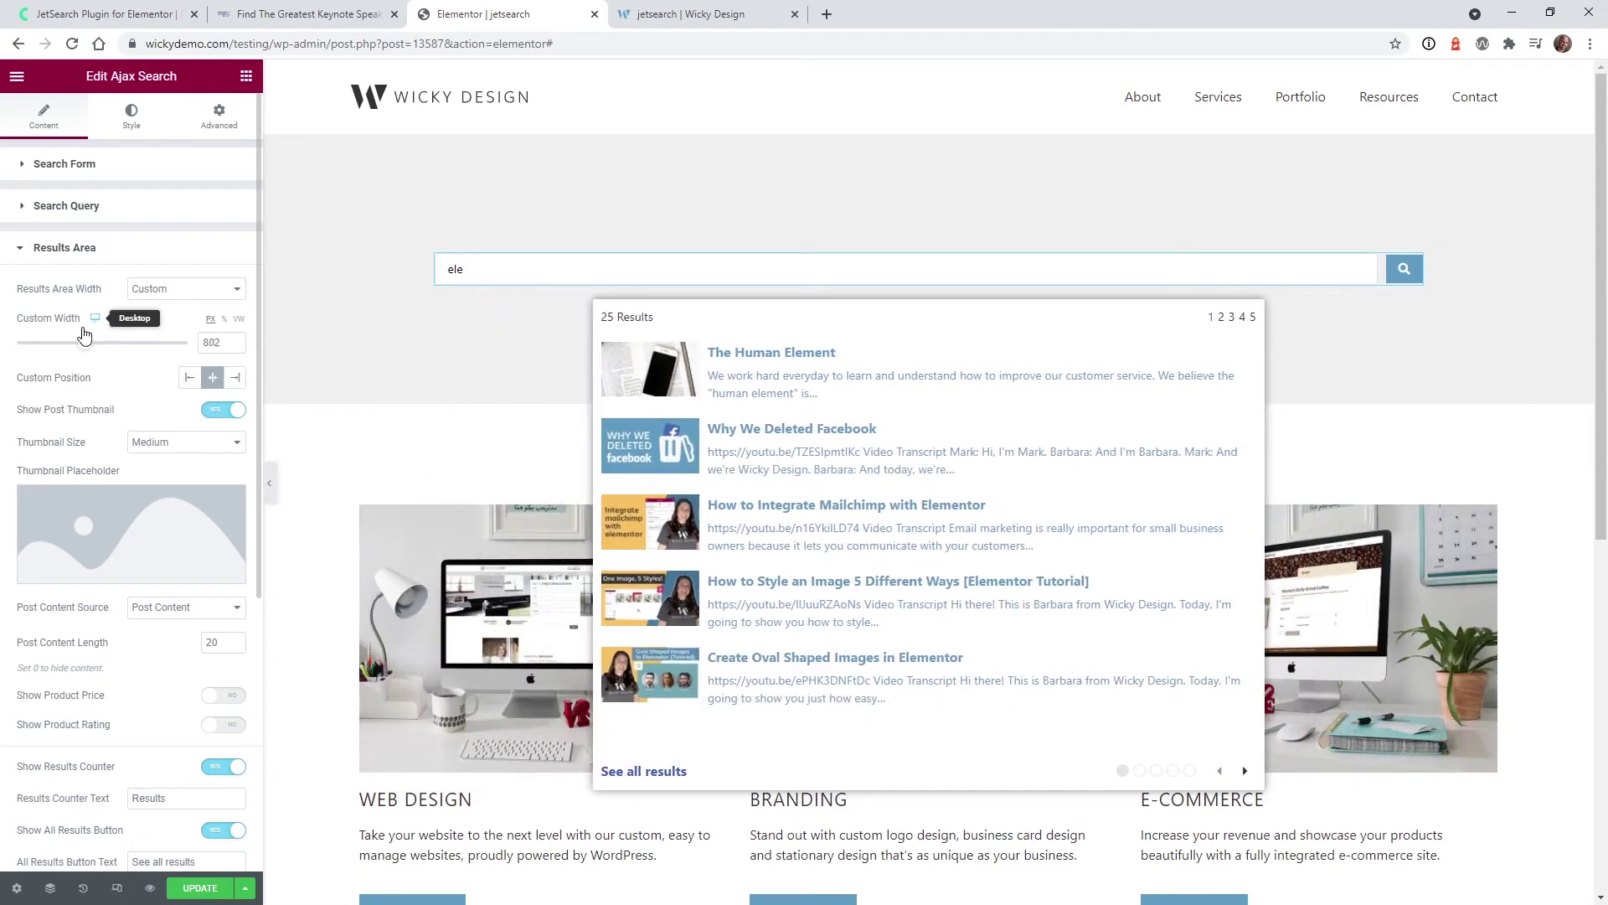
pyautogui.click(223, 320)
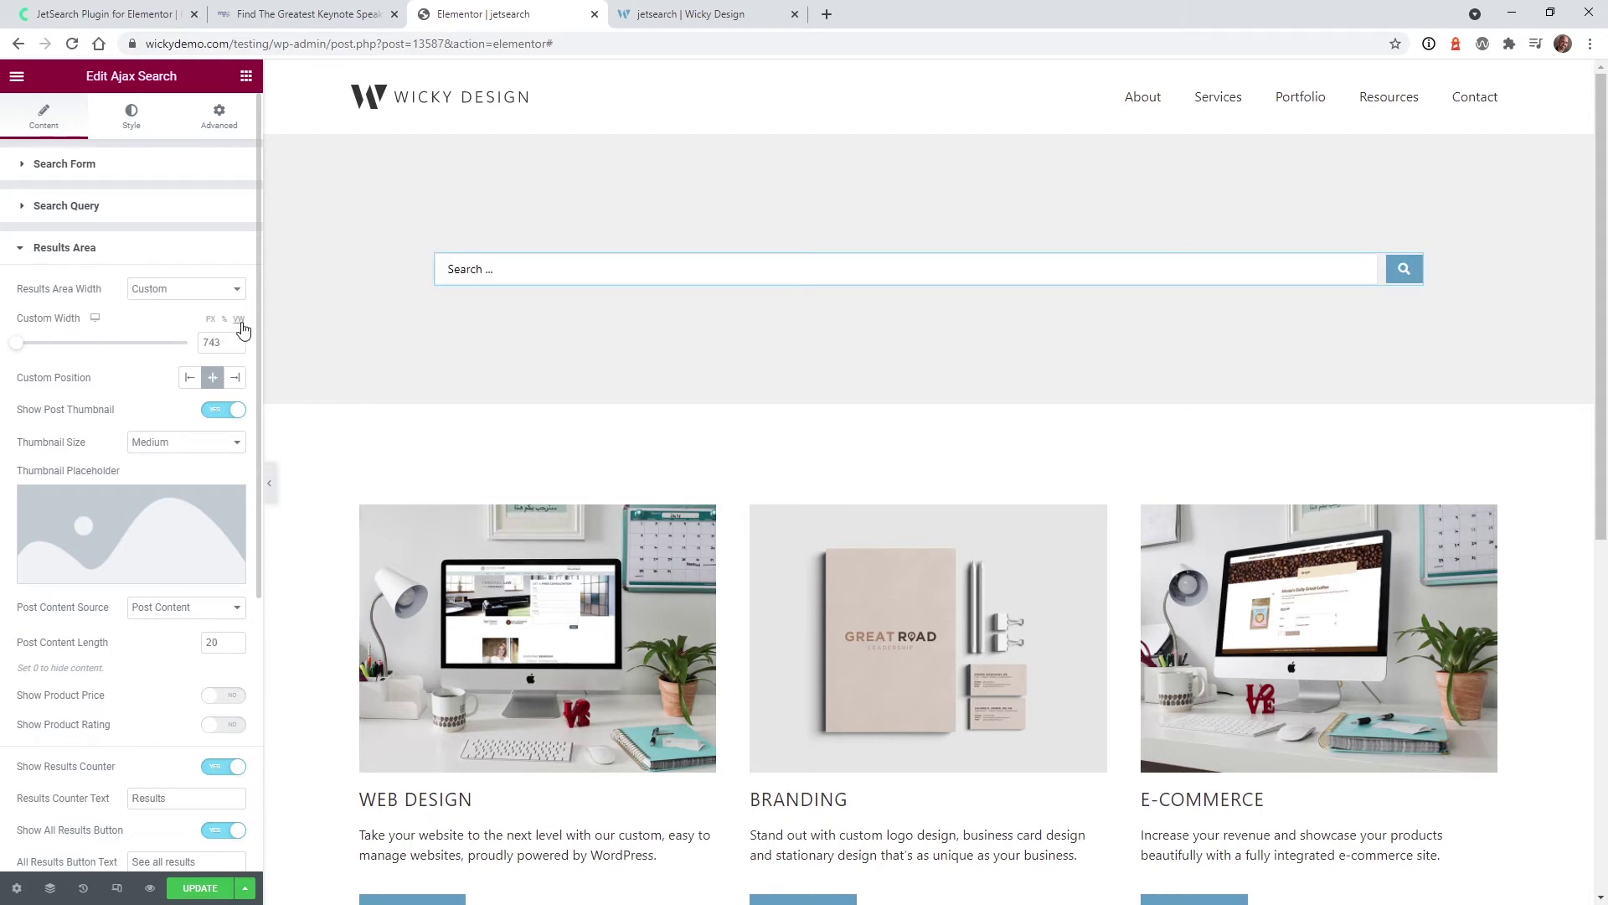
pyautogui.click(240, 322)
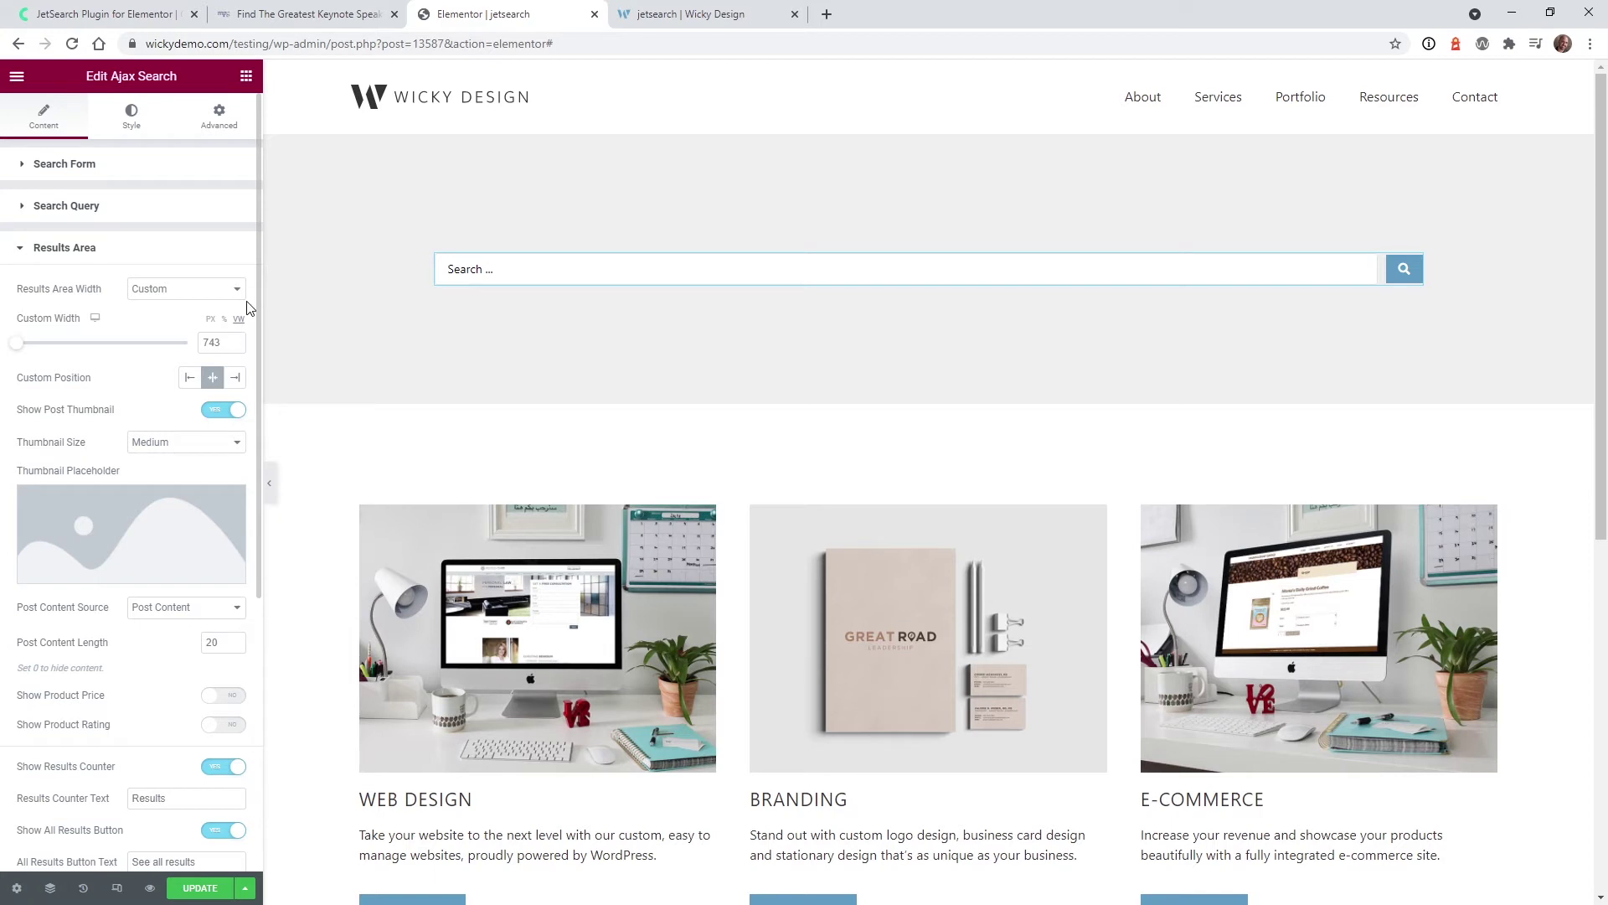
# Set the results area's custom position to Center and search for "ele" in the preview.
pyautogui.click(213, 378)
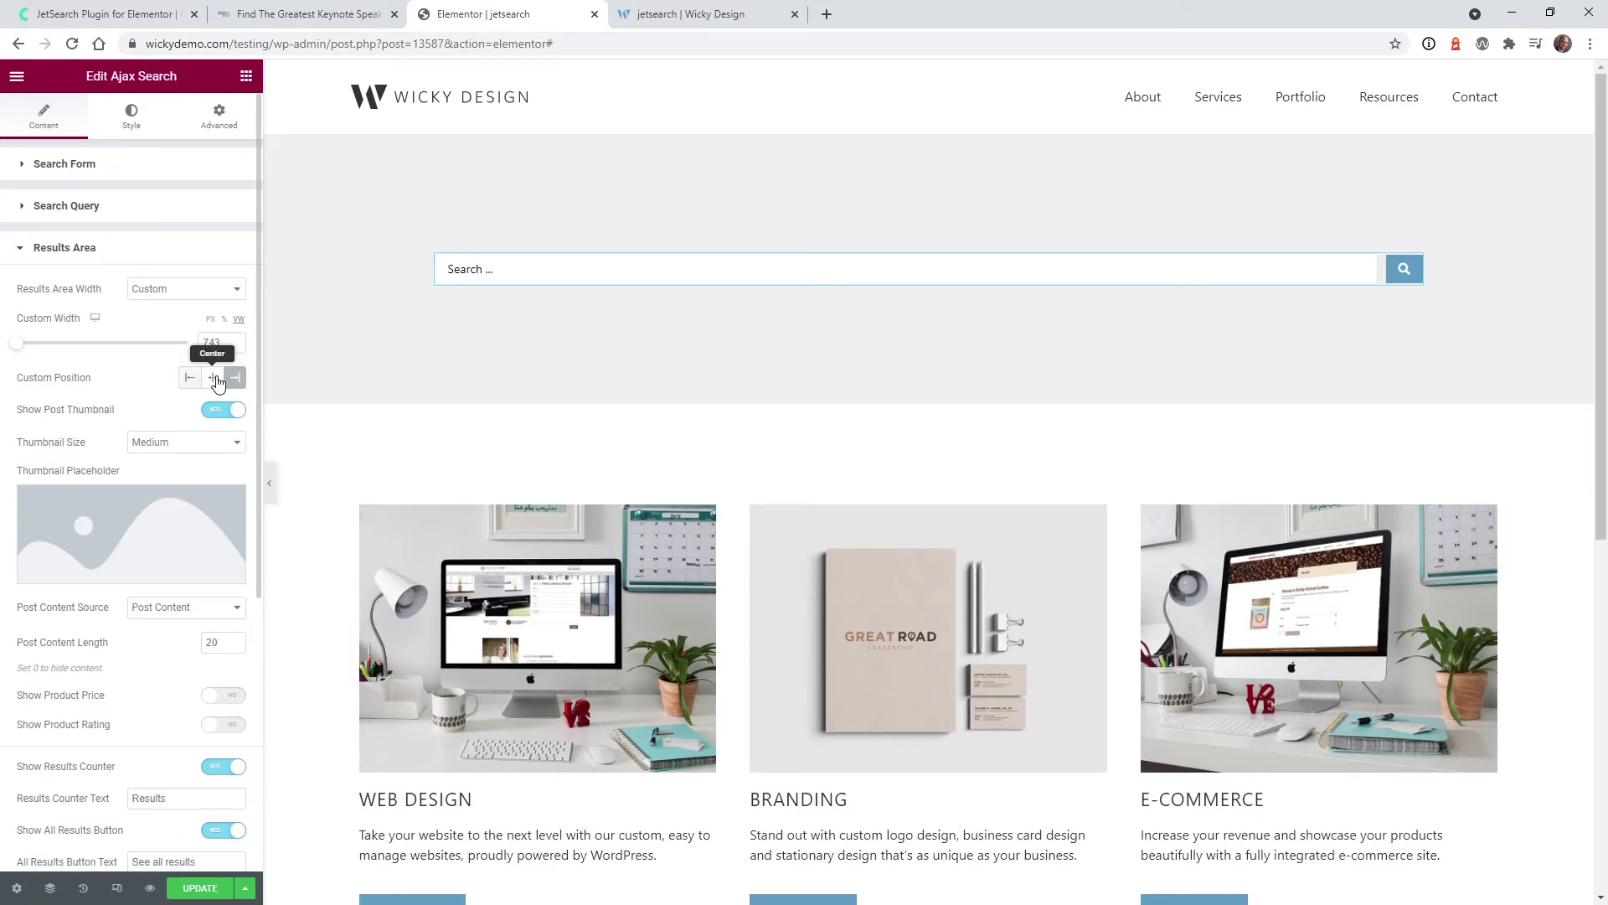
pyautogui.click(461, 277)
pyautogui.write('ele')
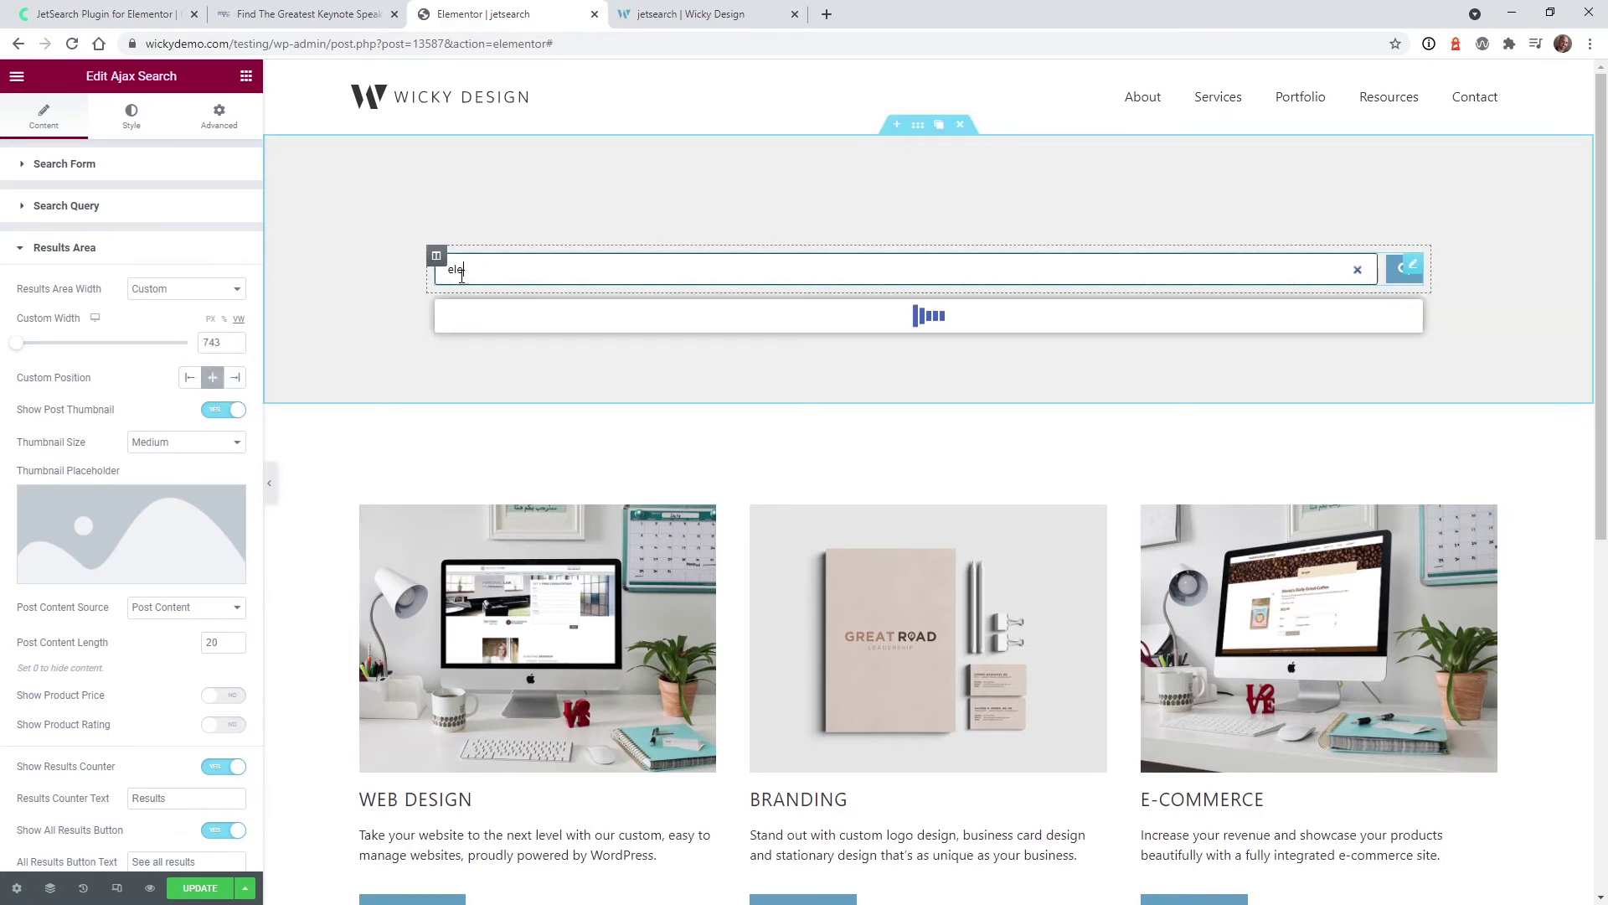
# Right-align the results area, switch its custom width to percent, and try widths of 20 and 80 with a search for "ele".
pyautogui.click(240, 379)
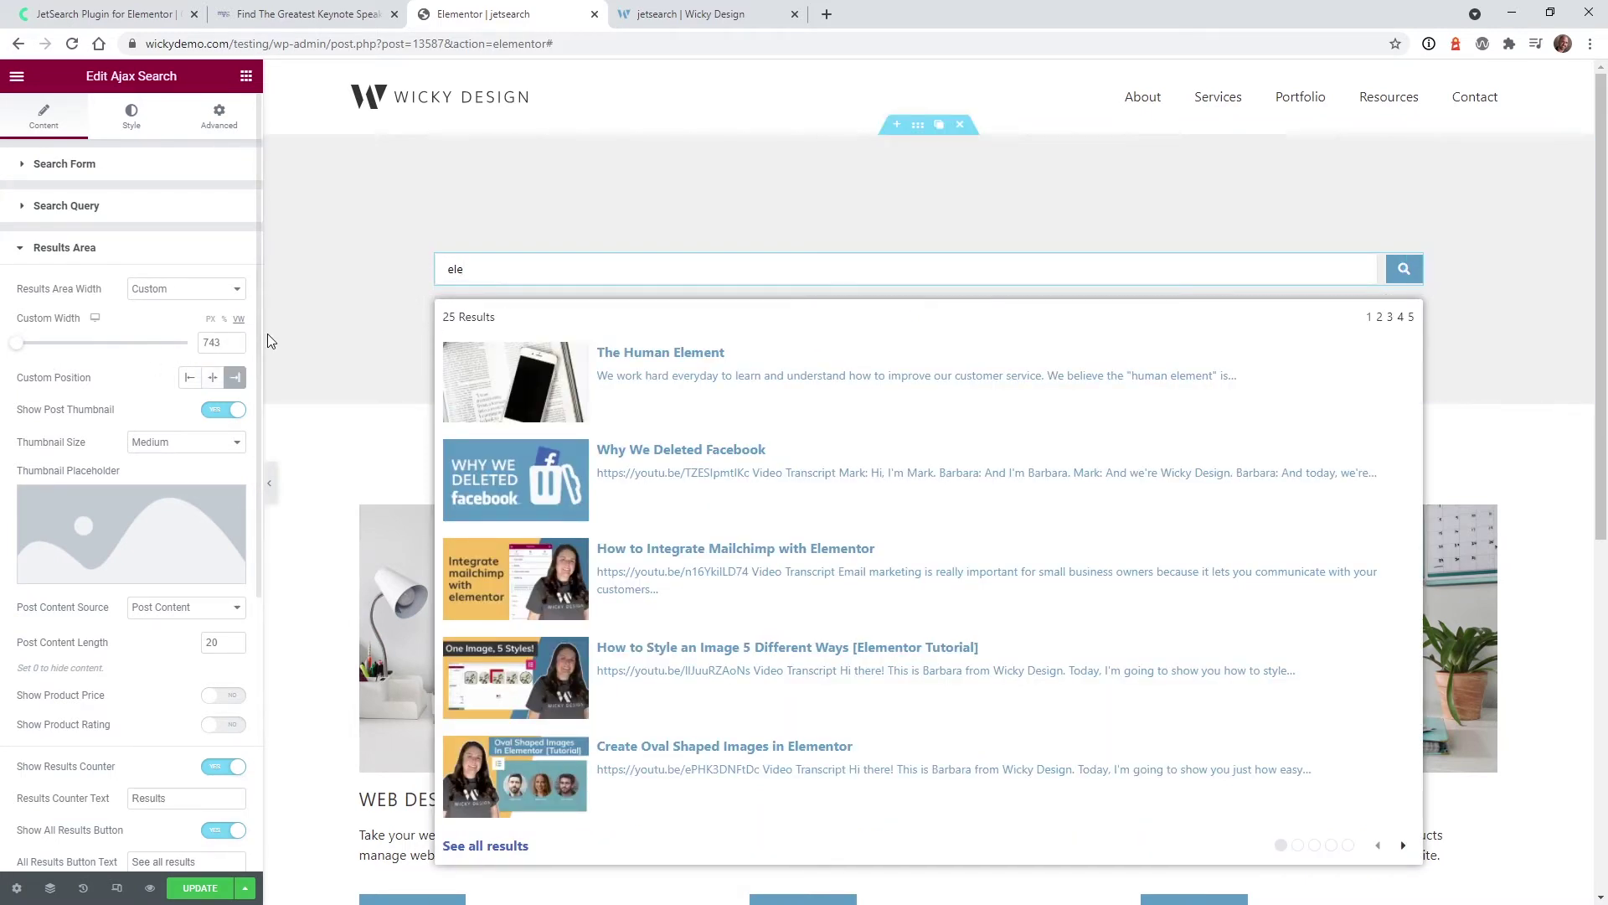
pyautogui.click(225, 322)
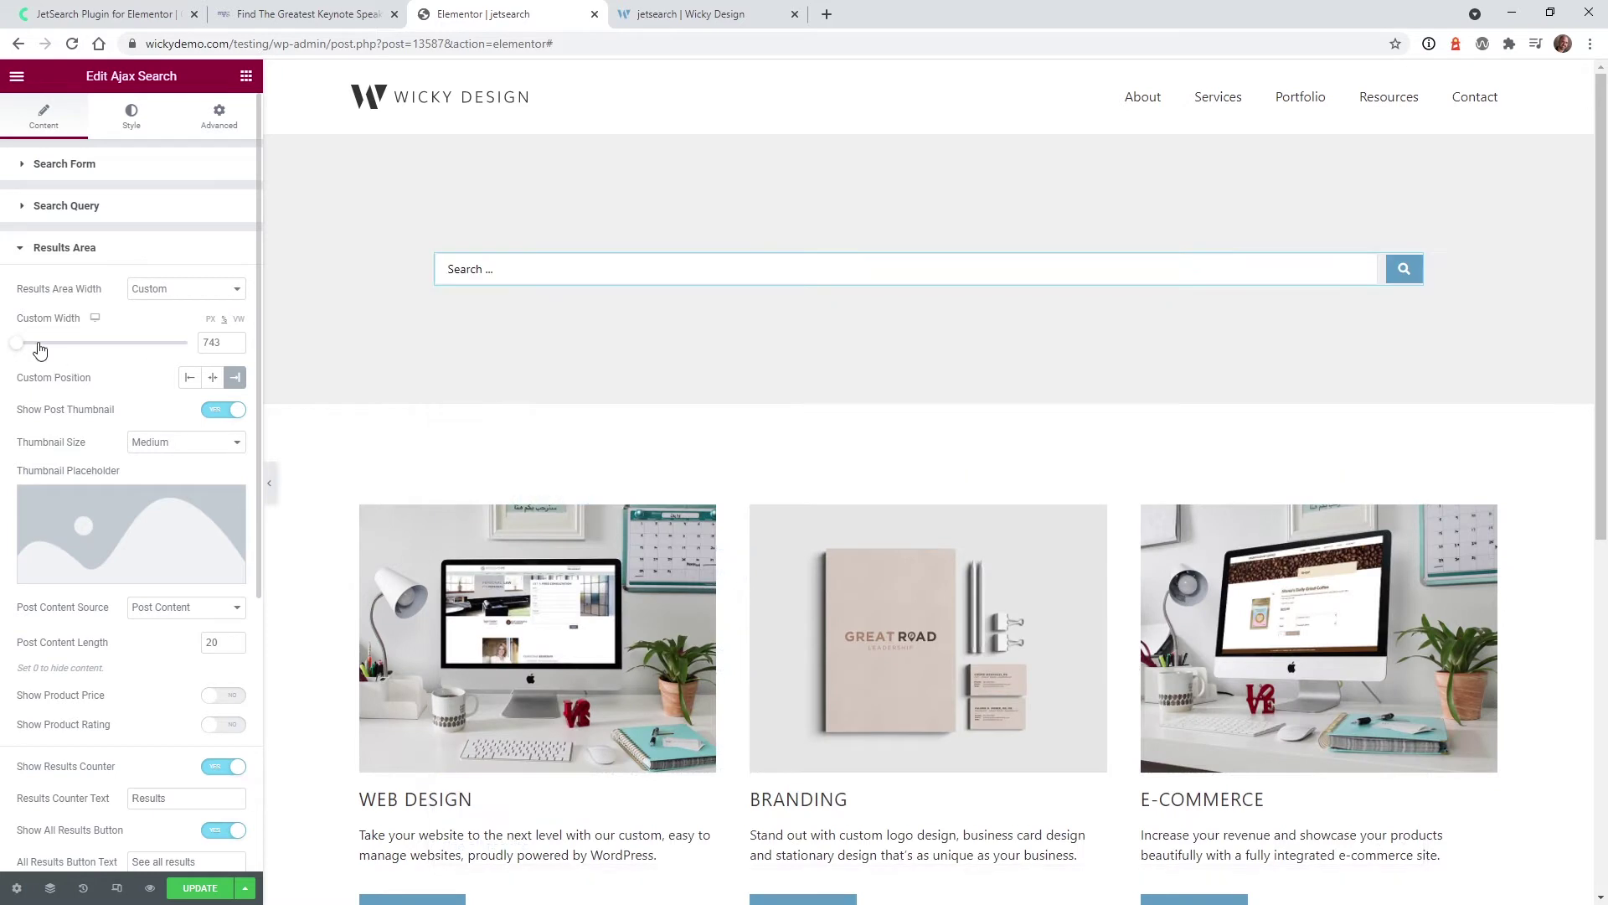
pyautogui.moveTo(15, 348); pyautogui.dragTo(50, 359)
pyautogui.click(237, 337)
pyautogui.click(483, 279)
pyautogui.write('ele')
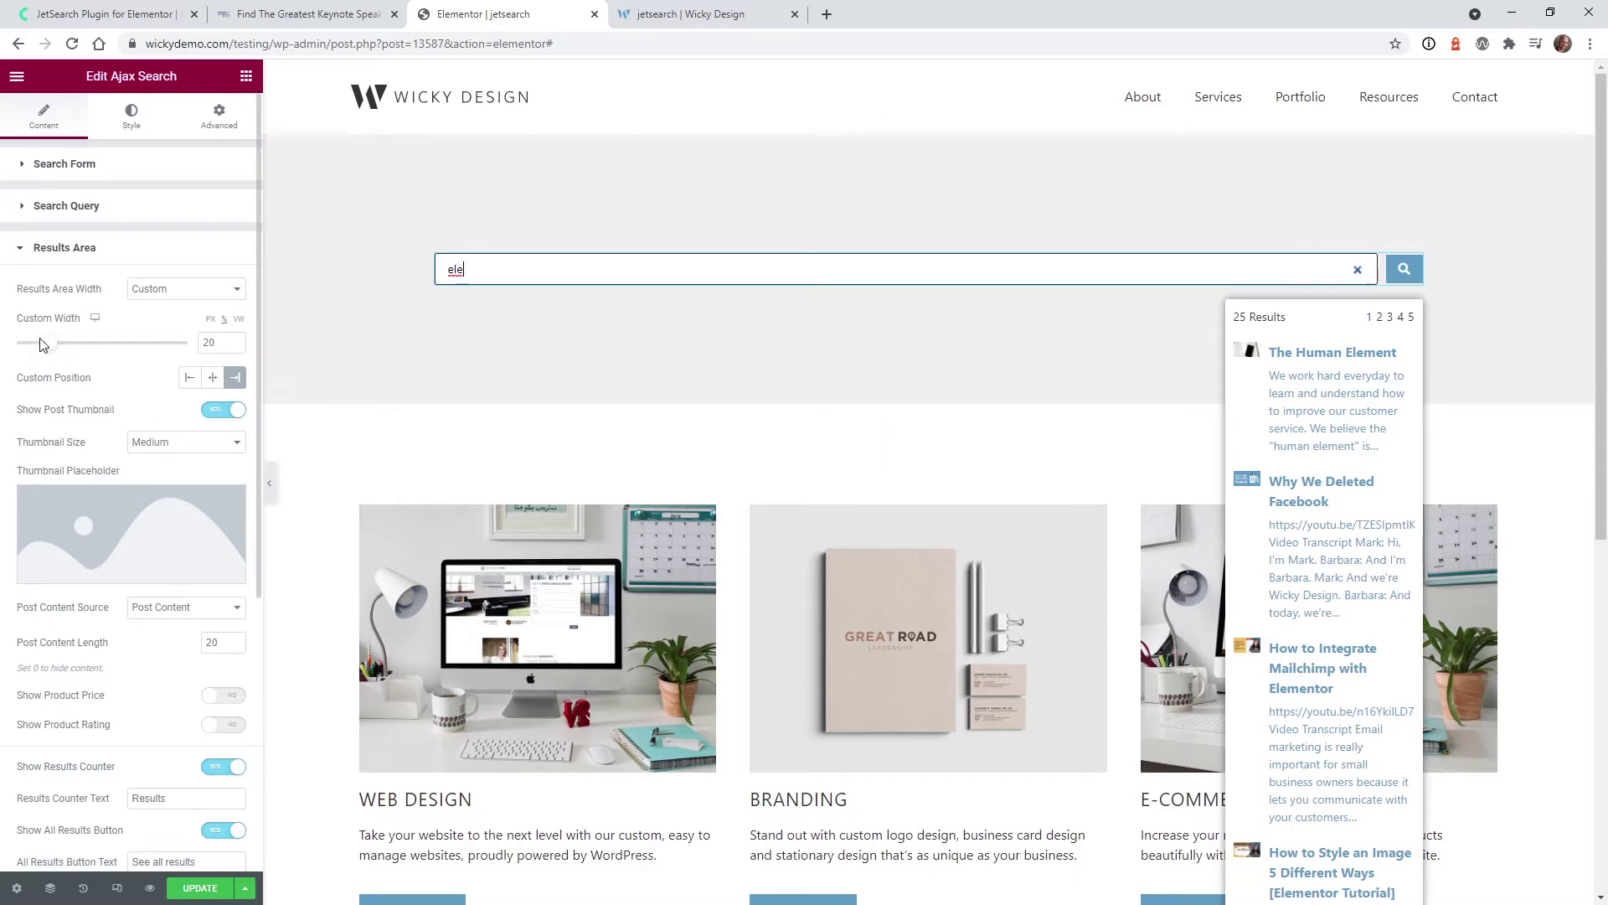
pyautogui.moveTo(42, 343); pyautogui.dragTo(153, 356)
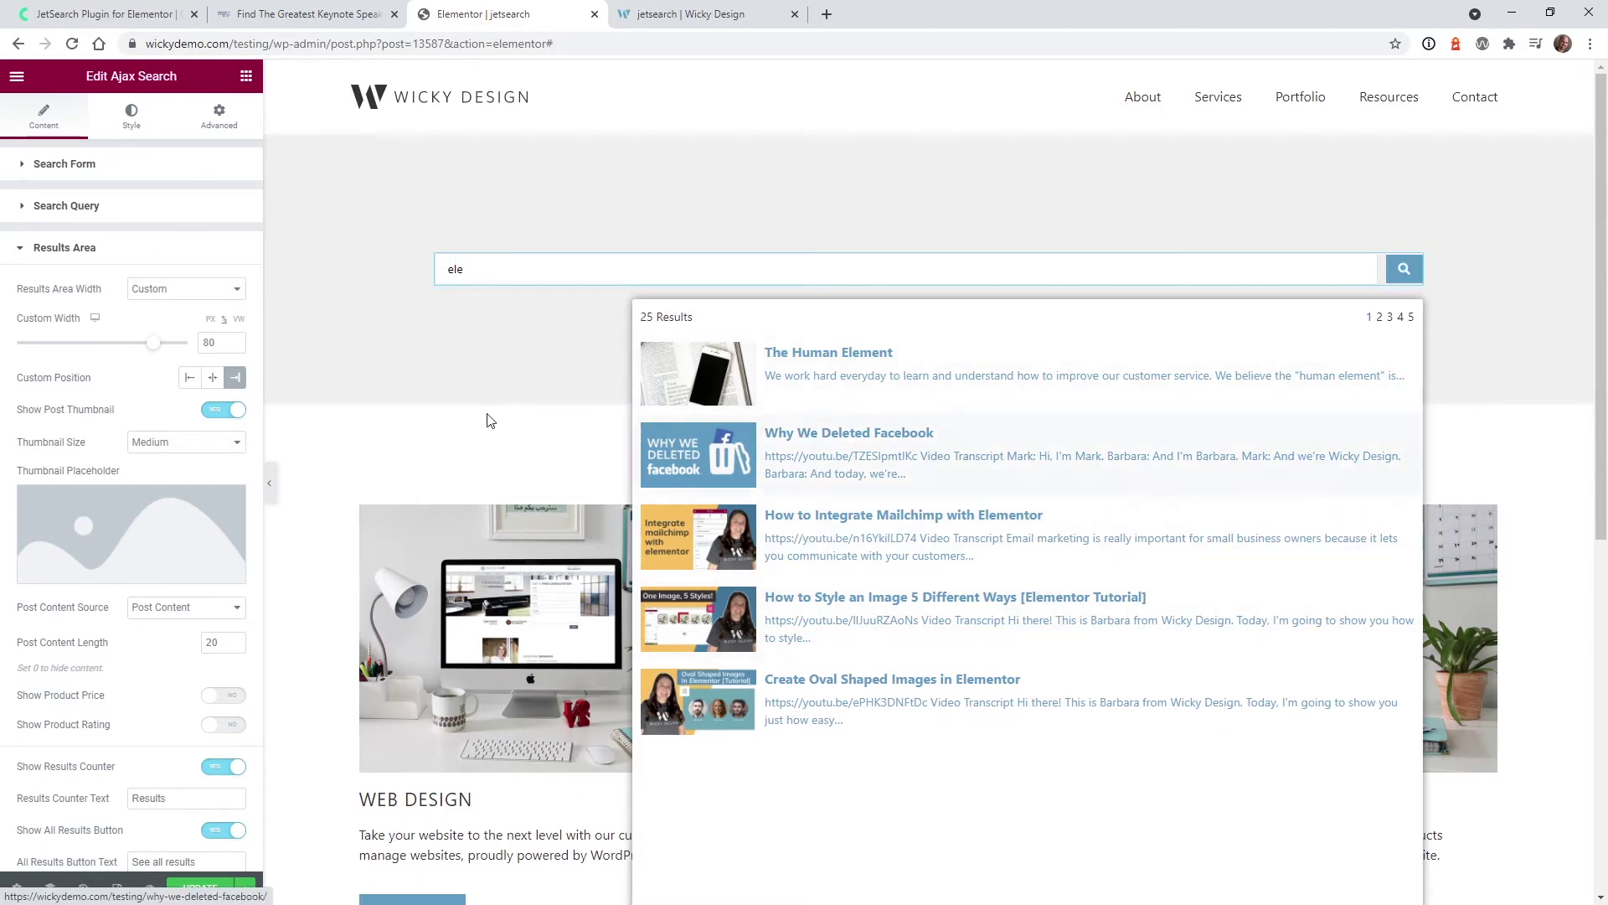
# Set Results Area Width to by Search Form and search for "ele" in the preview.
pyautogui.click(171, 289)
pyautogui.click(176, 306)
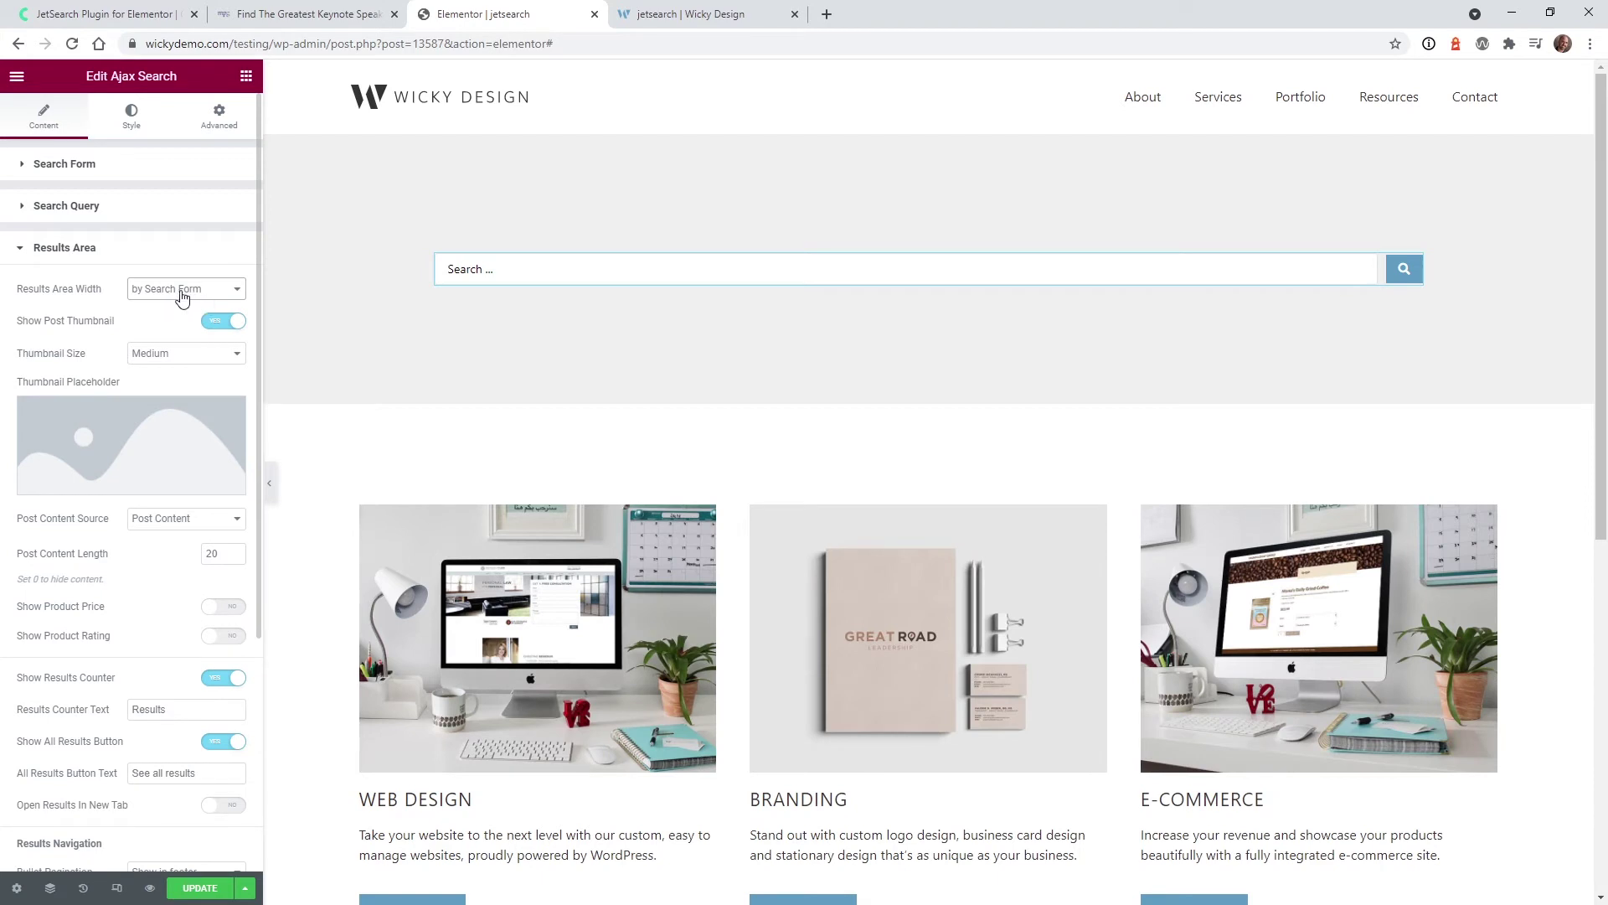
pyautogui.click(503, 272)
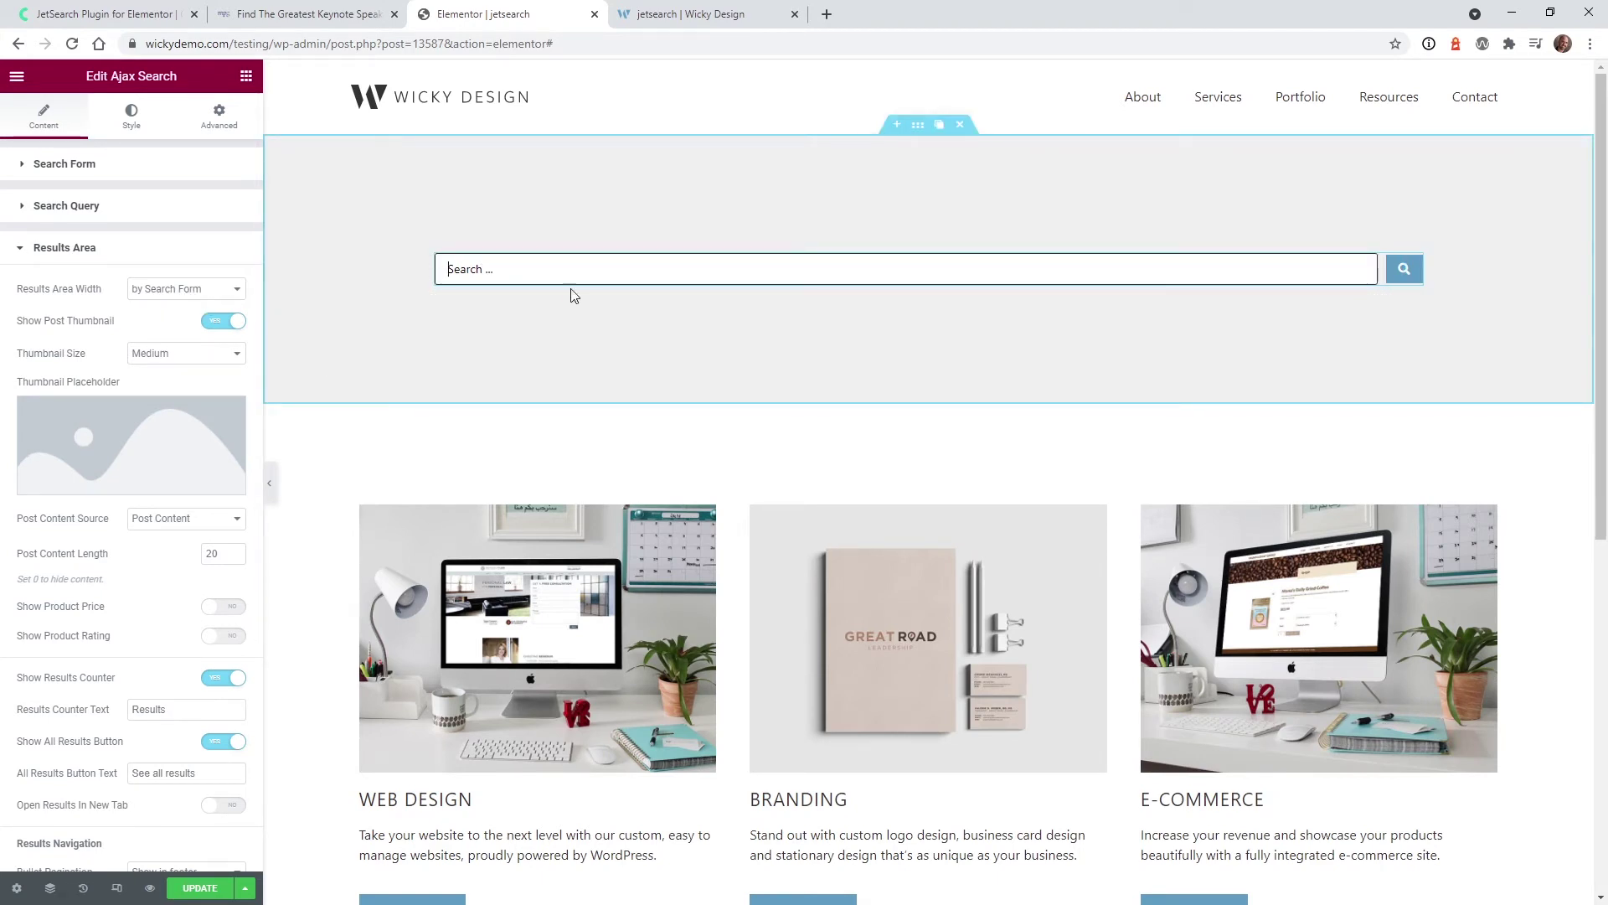
pyautogui.write('ele')
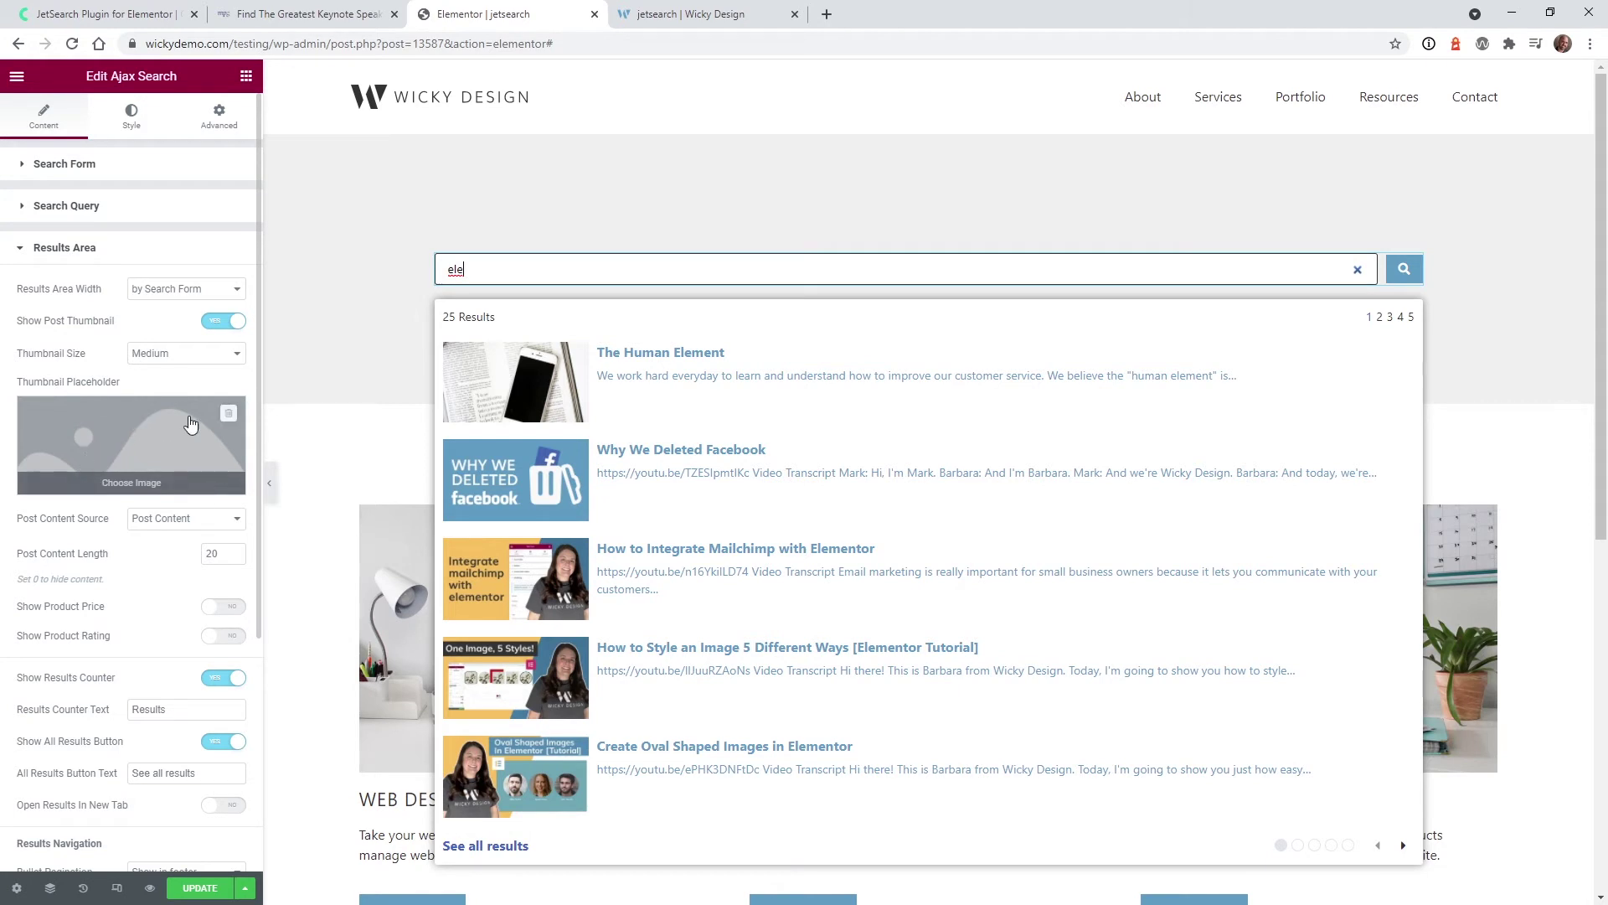
# Try the Thumbnail size for the result images and look through the "ele" results in the preview.
pyautogui.click(184, 352)
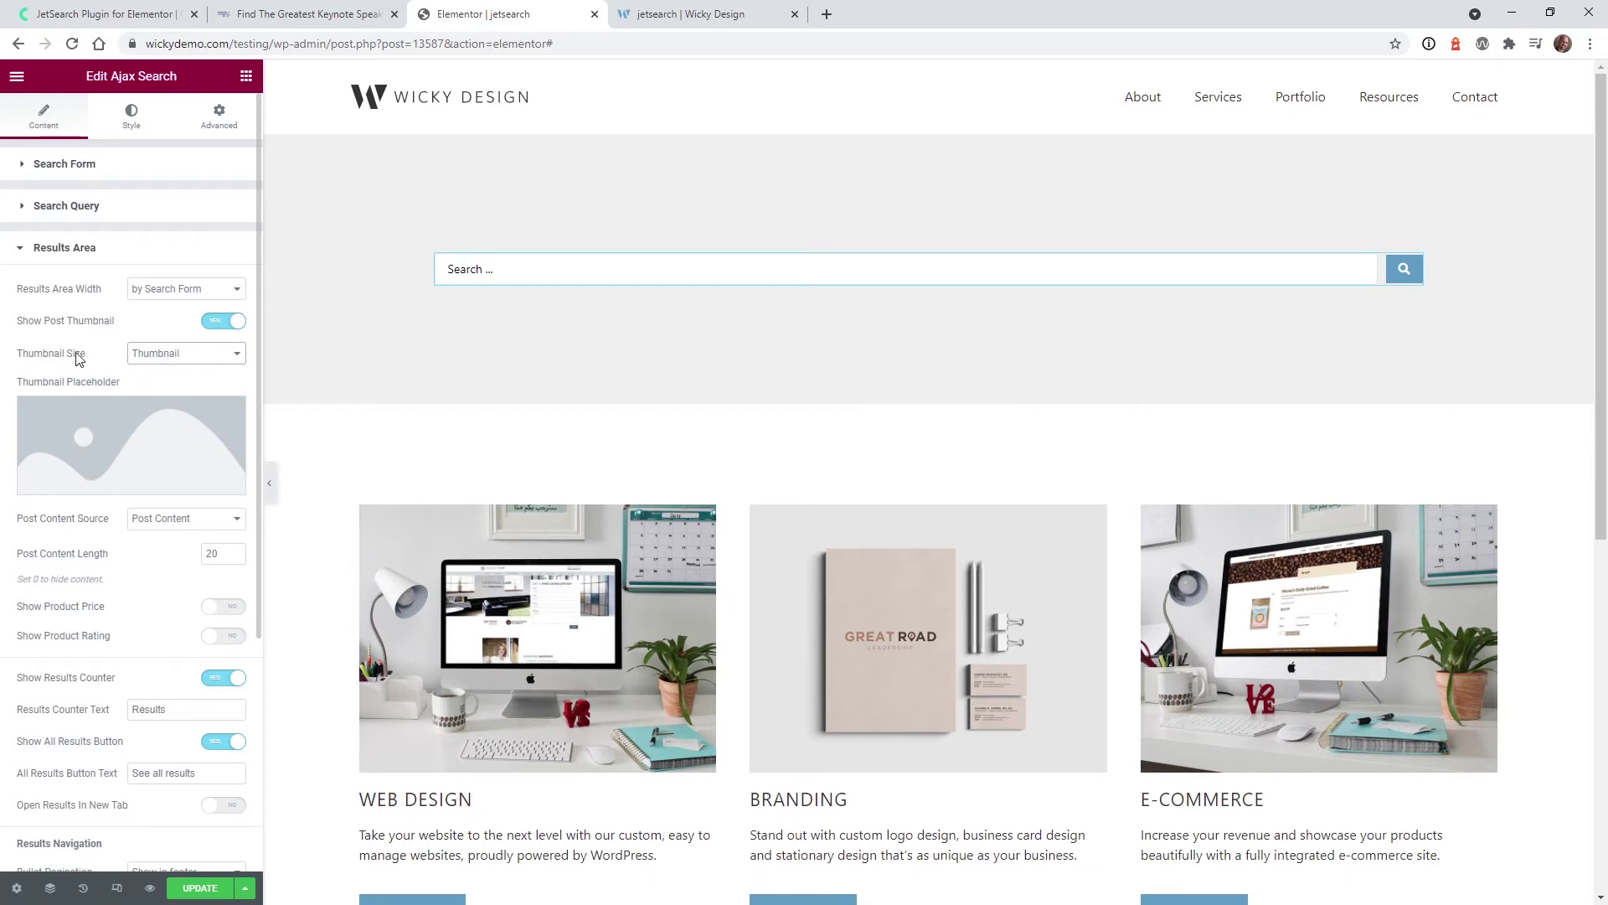
pyautogui.click(527, 276)
pyautogui.write('ele')
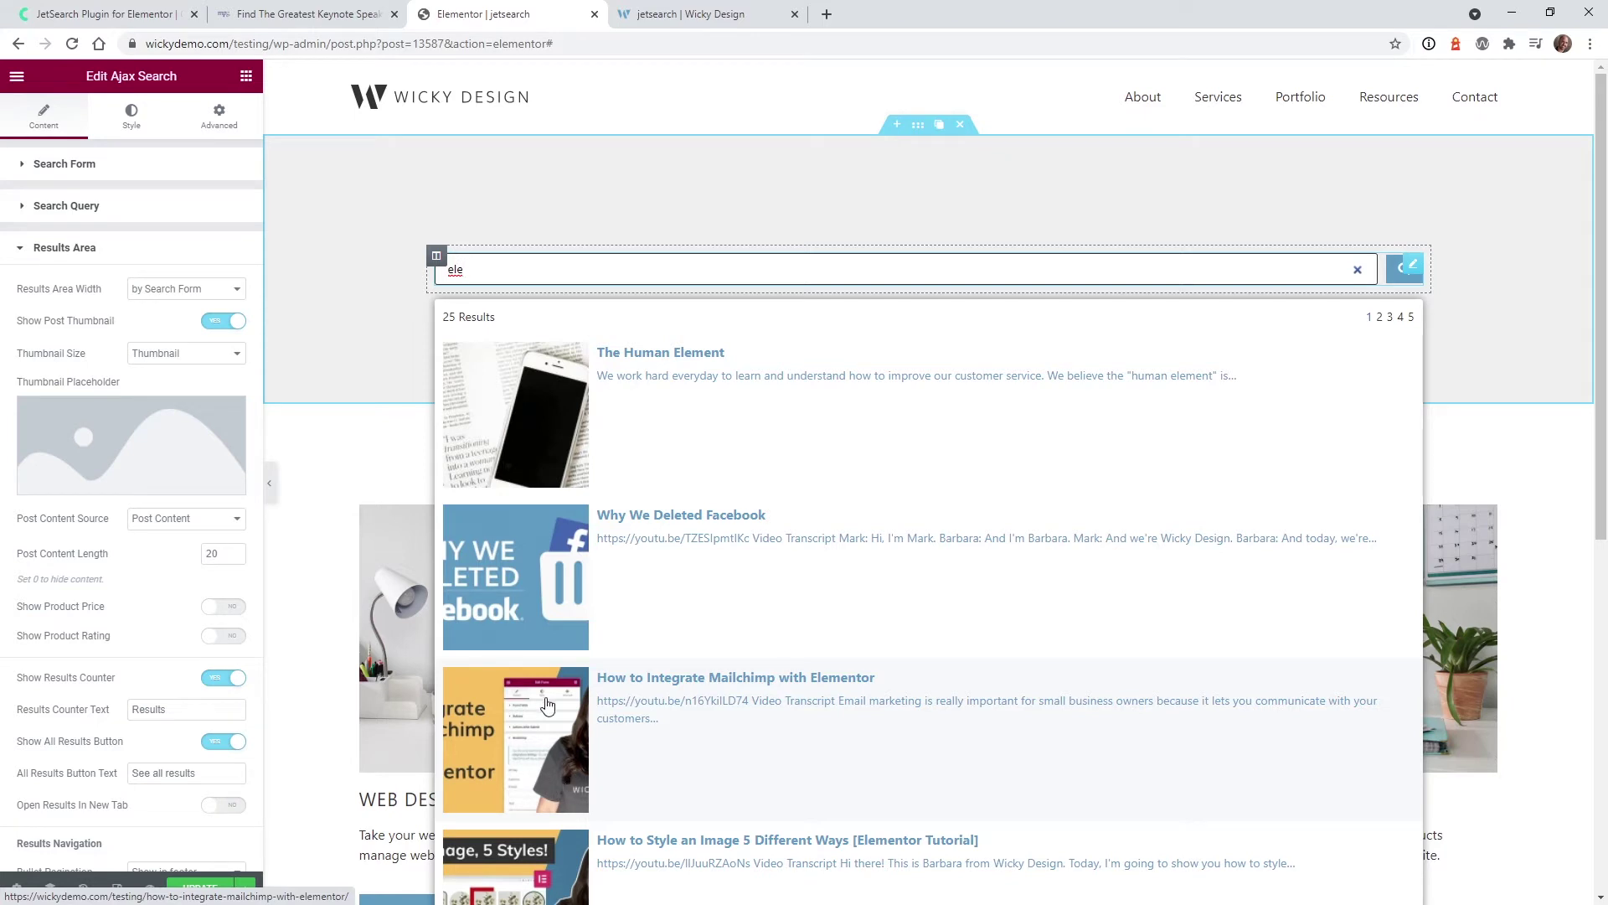
pyautogui.scroll(-2, 547, 706)
pyautogui.scroll(2, 549, 704)
pyautogui.scroll(-2, 582, 716)
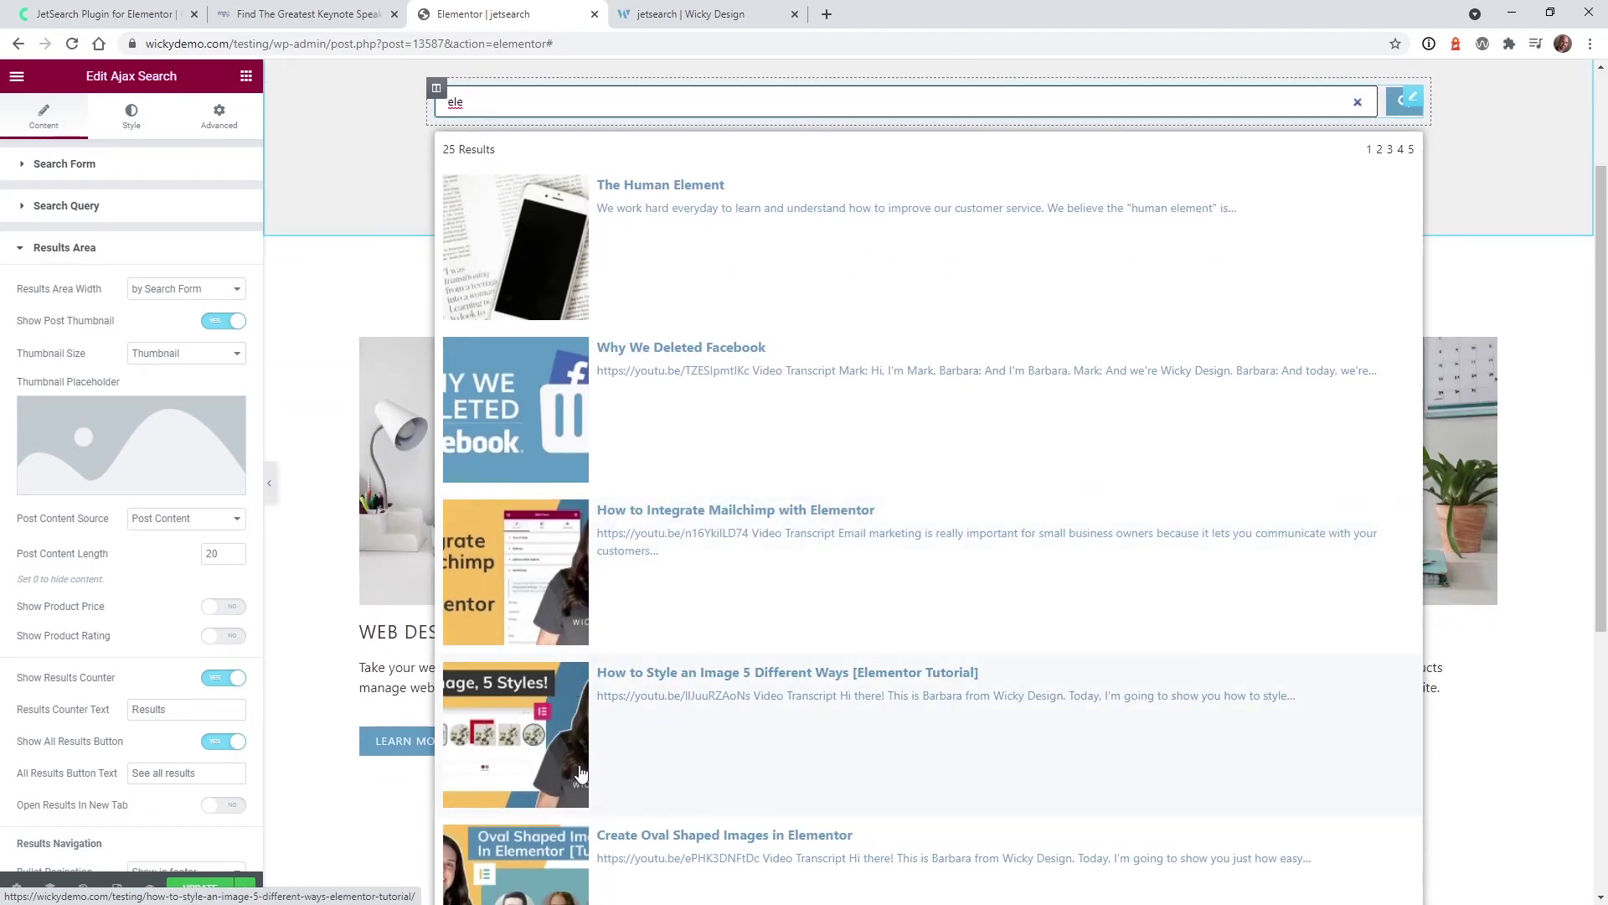
pyautogui.scroll(-2, 578, 770)
pyautogui.scroll(4, 547, 716)
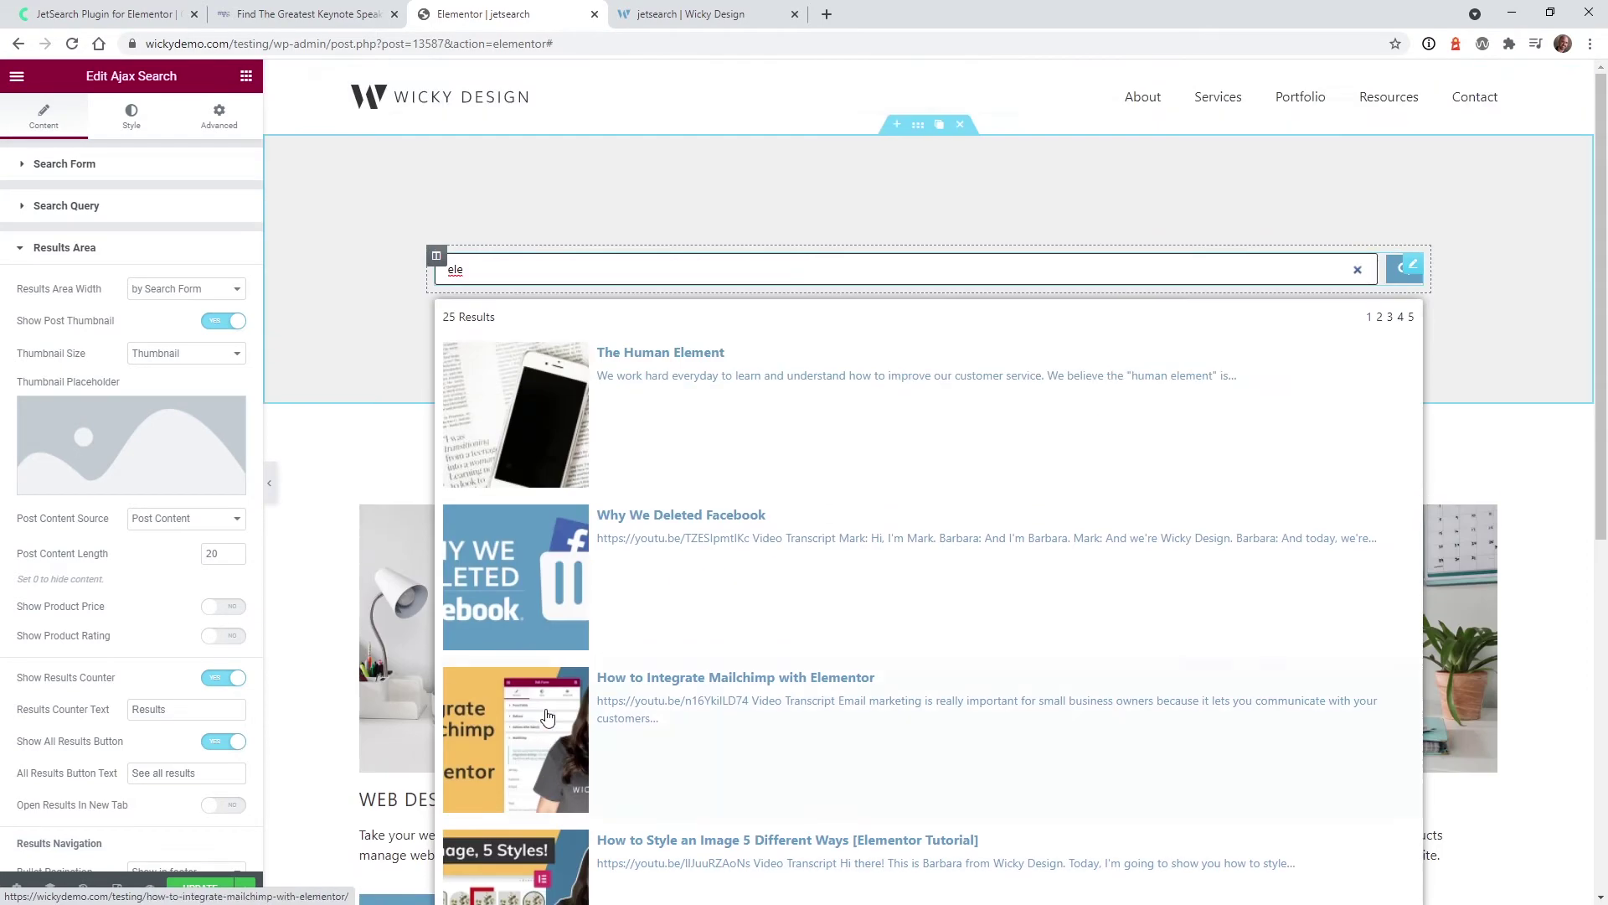
# Set Thumbnail Size back to Medium, preview the "ele" results, and review the other available sizes.
pyautogui.click(176, 352)
pyautogui.click(170, 377)
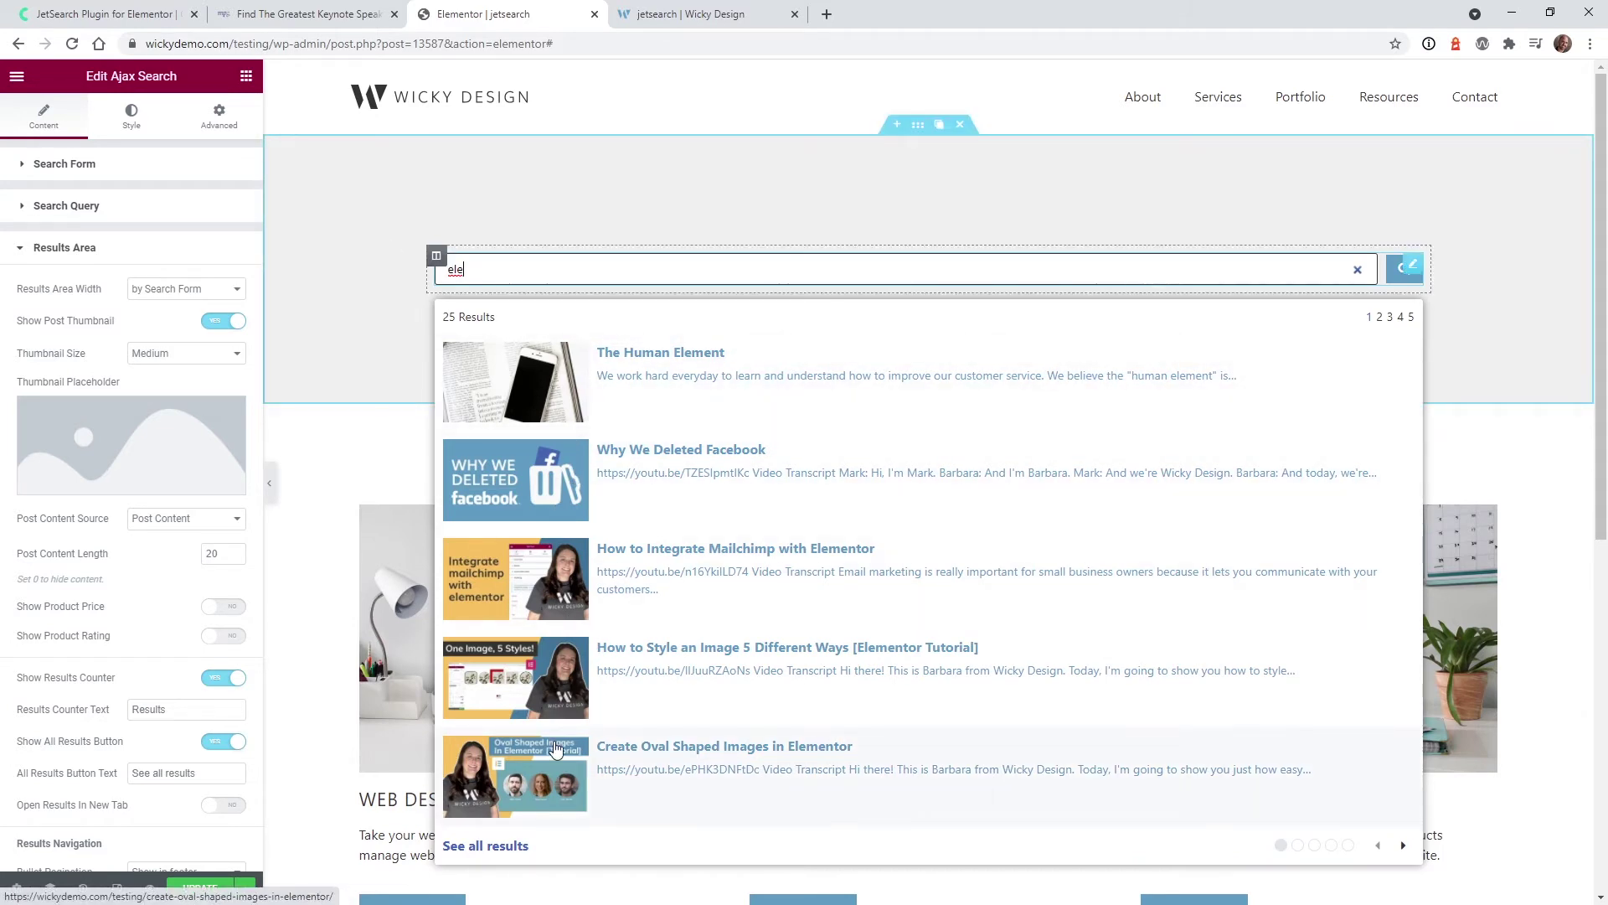
pyautogui.click(185, 358)
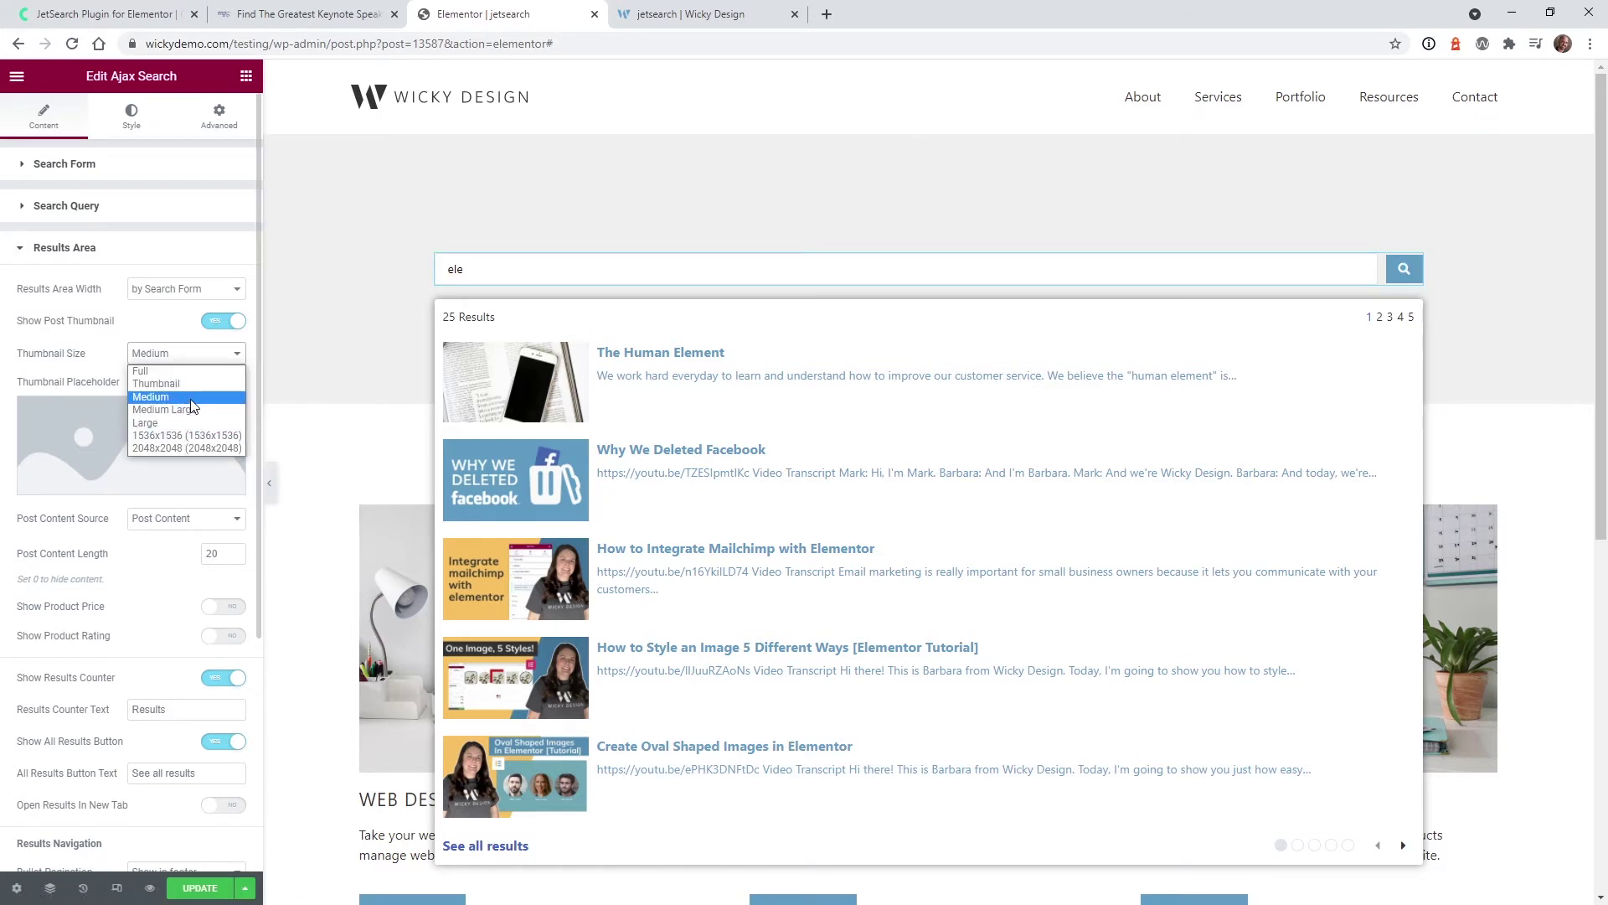
pyautogui.click(17, 342)
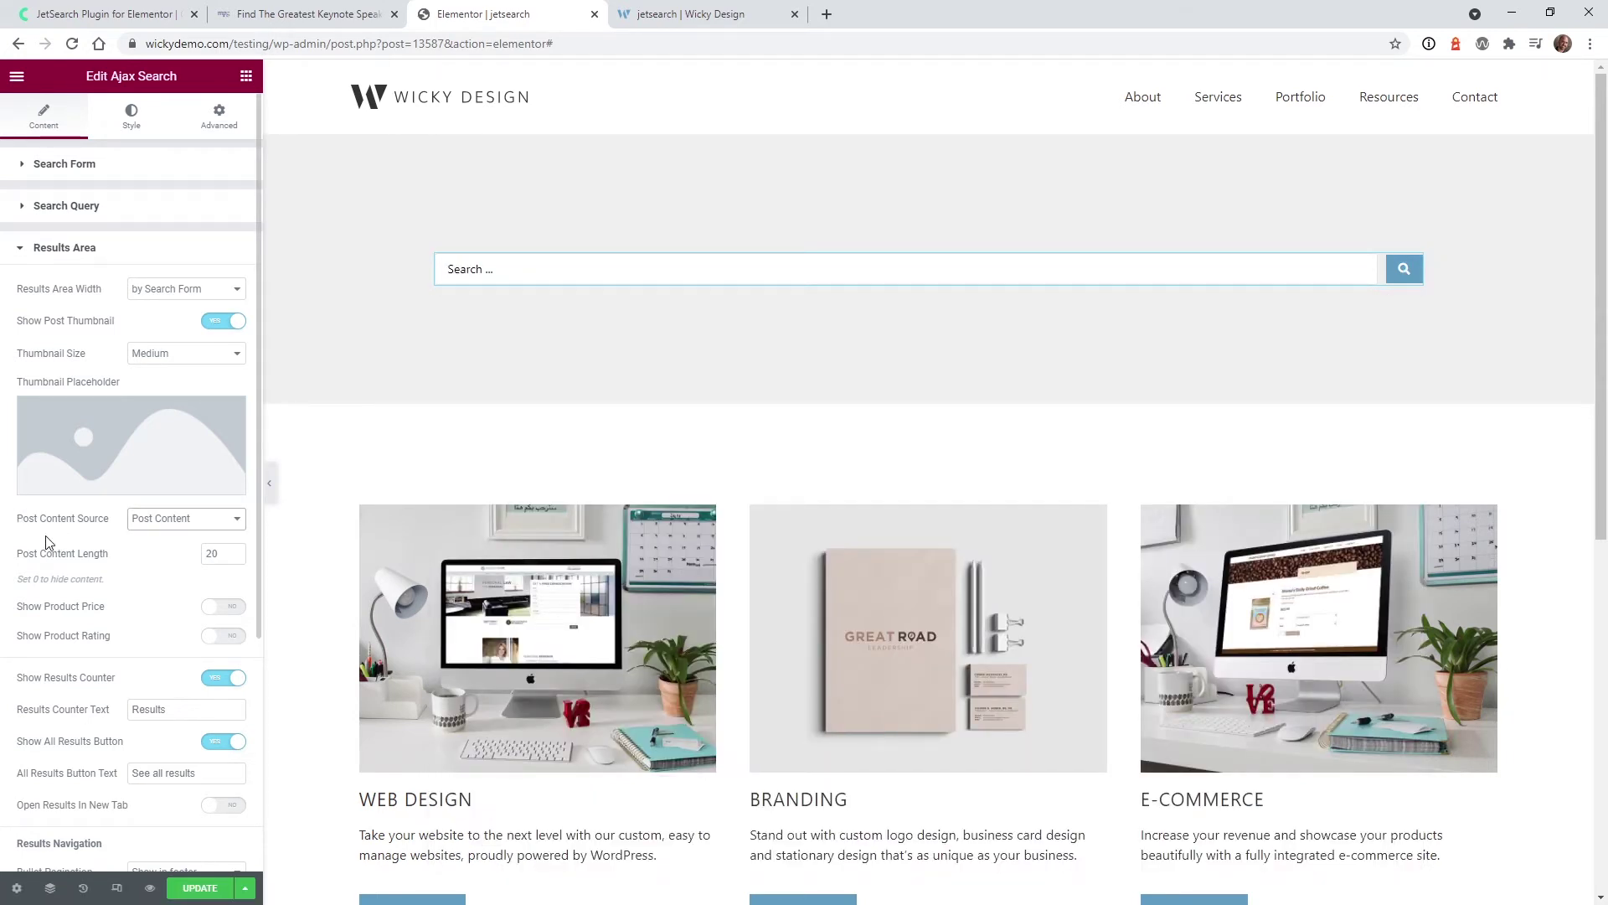
# Try Custom Field as the Post Content Source and open its Custom Field Key for entry.
pyautogui.click(176, 524)
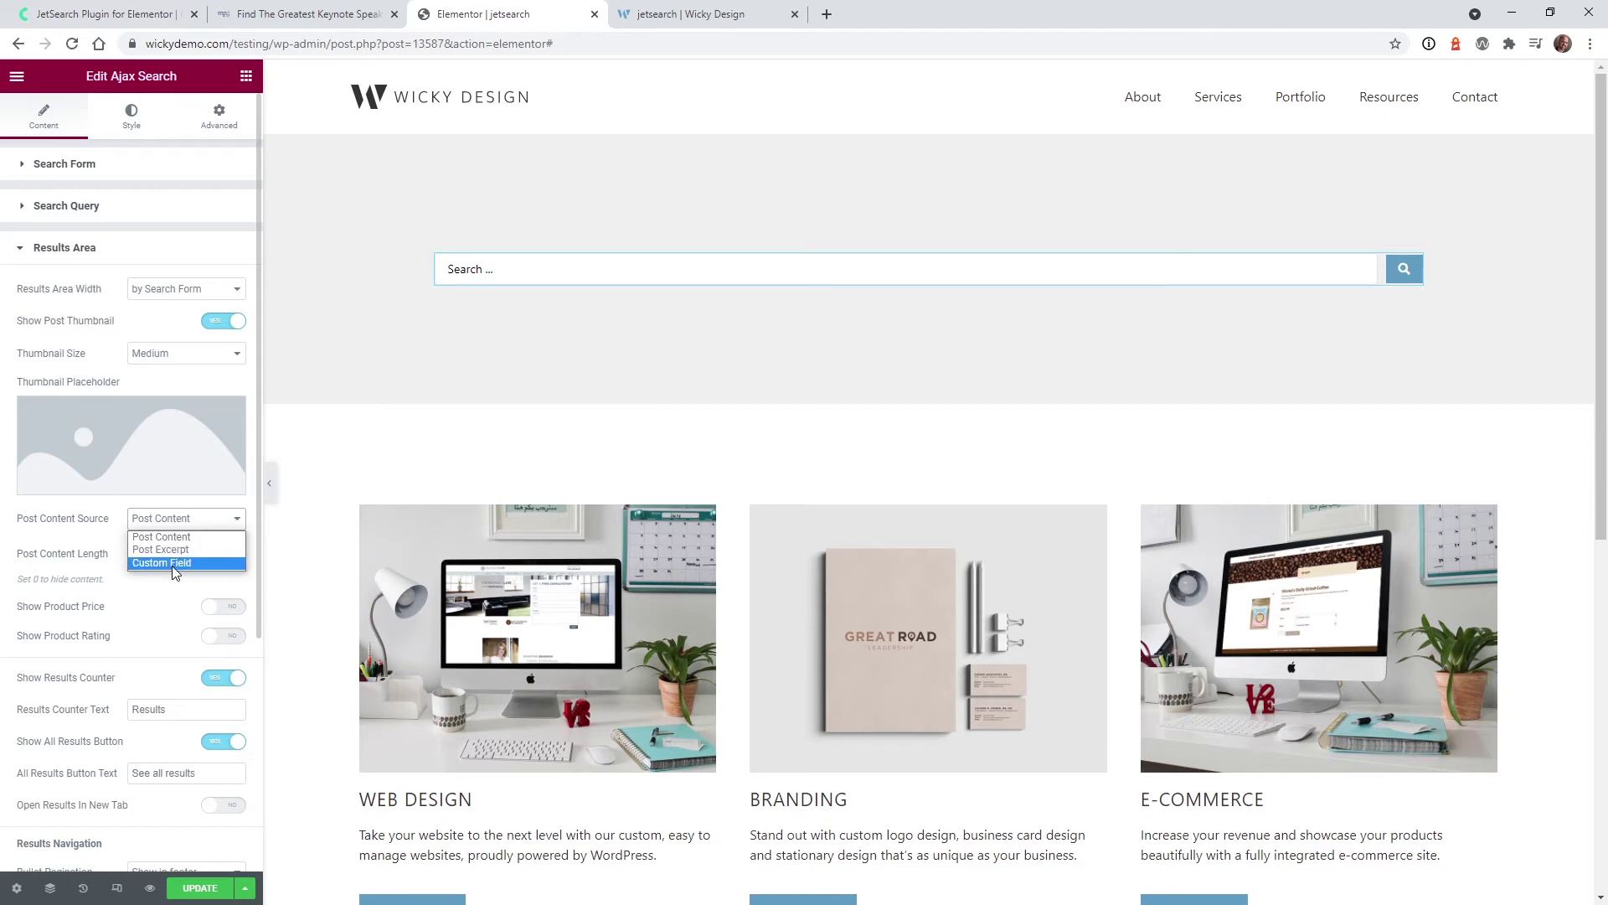
pyautogui.click(184, 561)
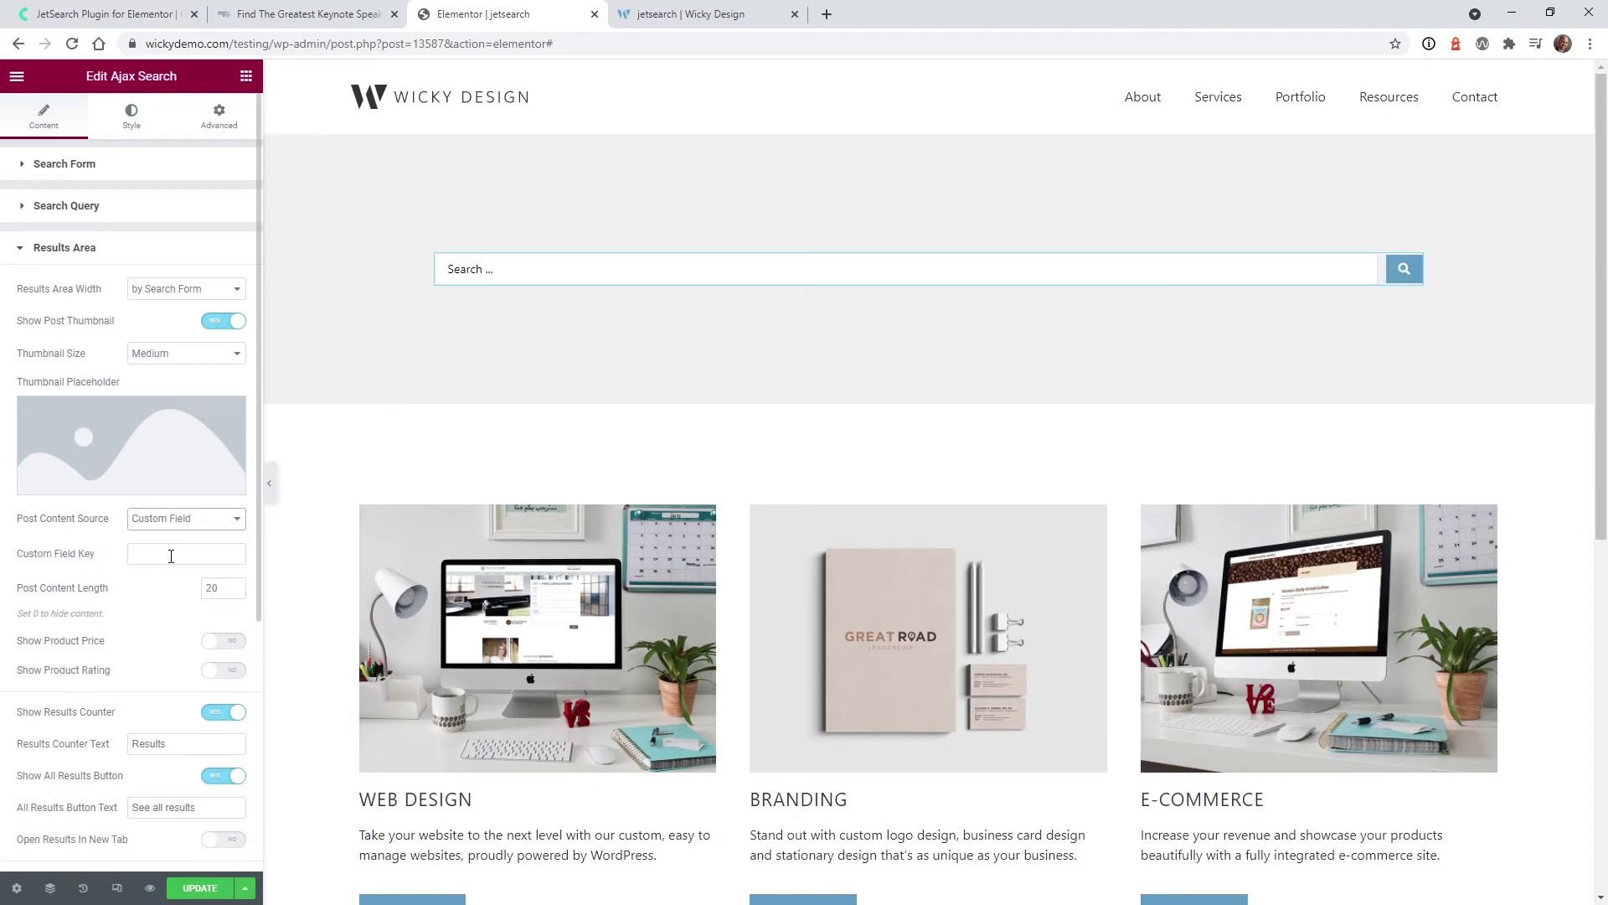
pyautogui.click(181, 551)
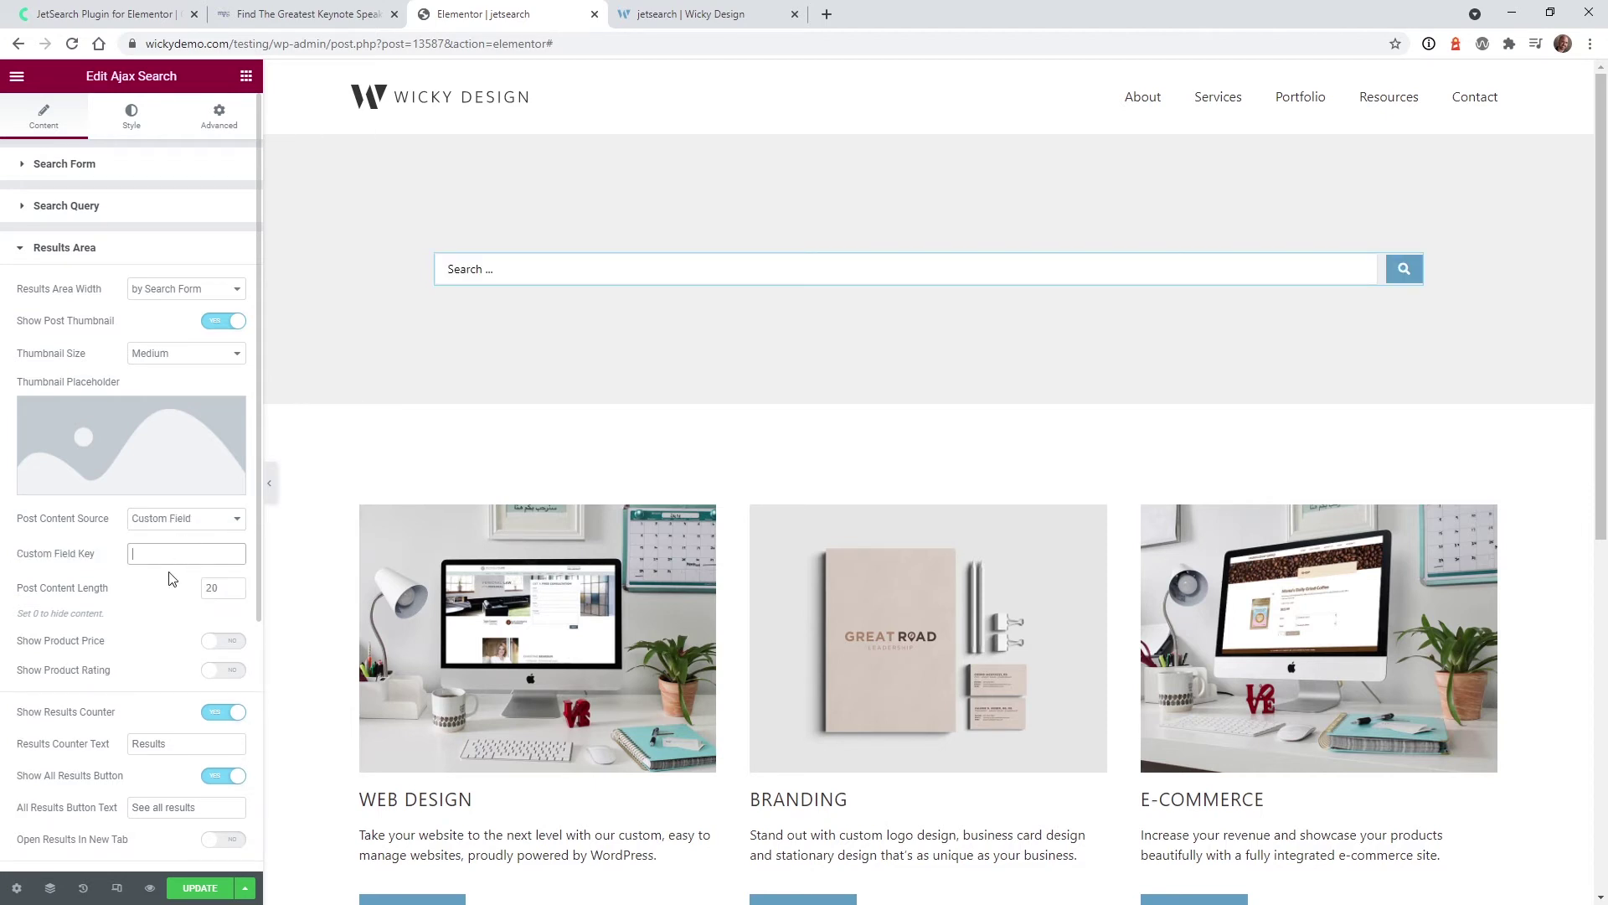
# Set Post Content Source back to Post Content and search for "ele" in the preview.
pyautogui.click(172, 519)
pyautogui.click(163, 536)
pyautogui.click(543, 266)
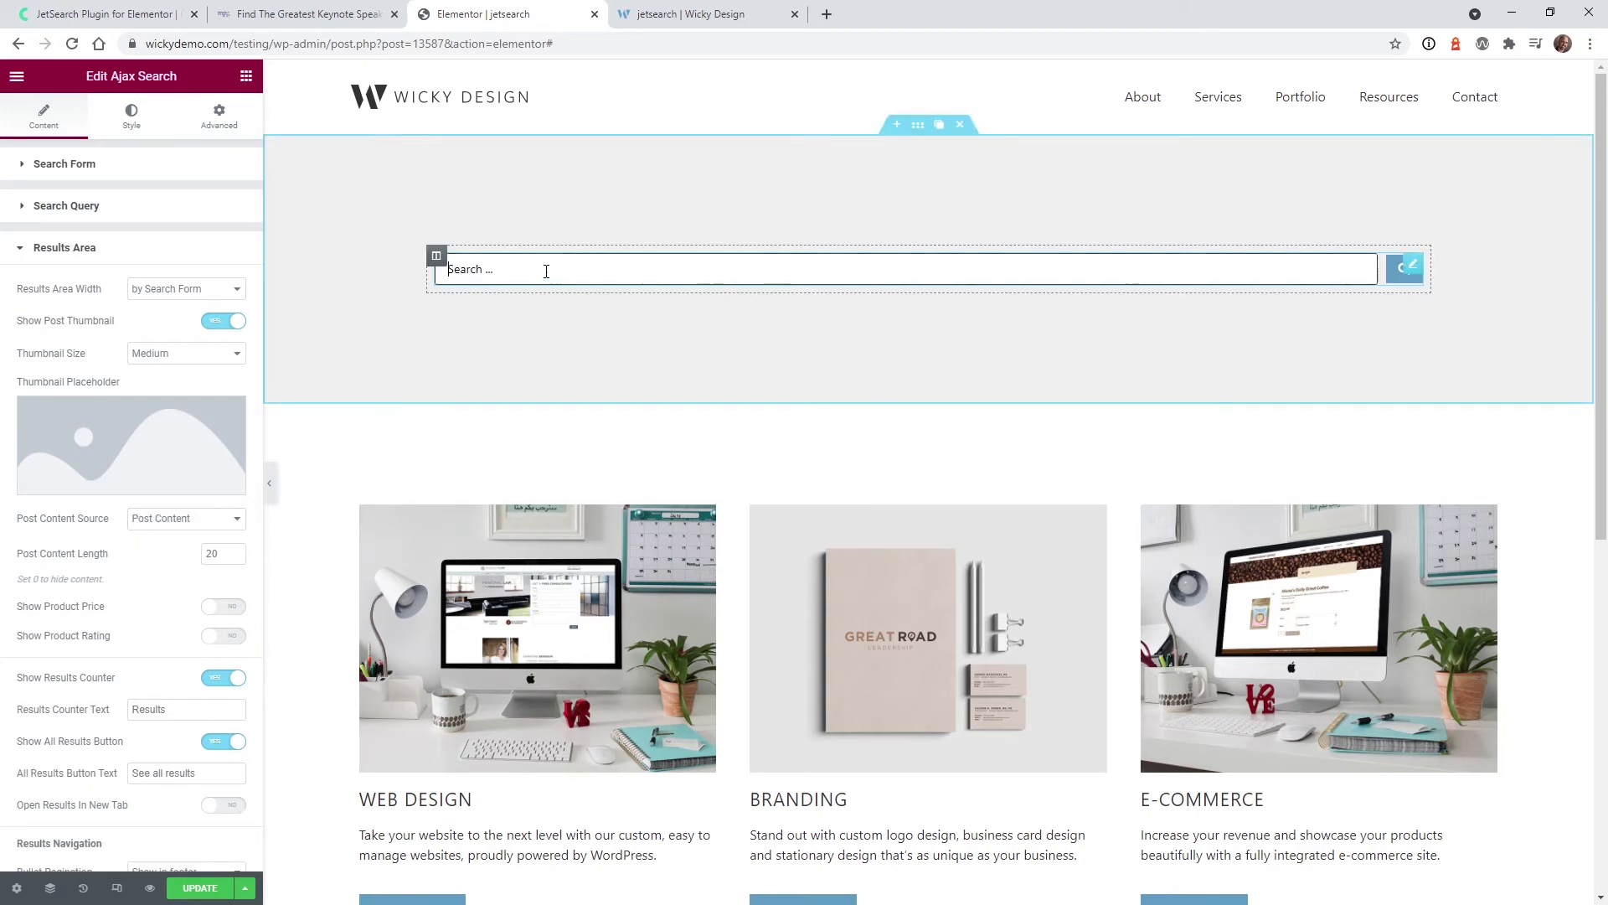
pyautogui.write('ele')
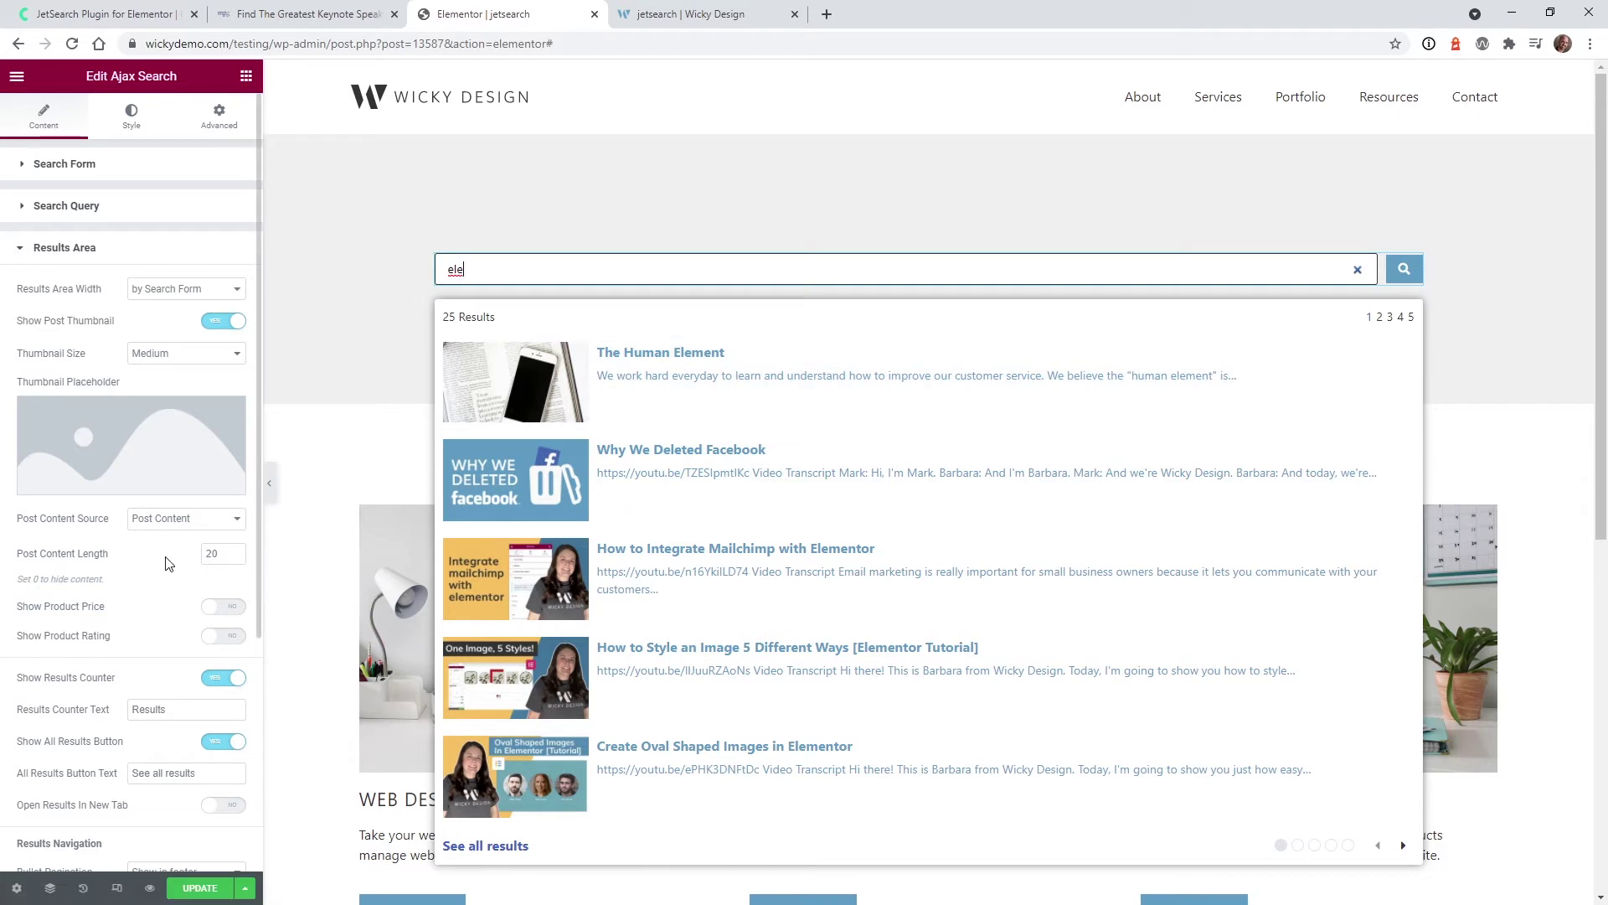
# Try a Post Content Length of 5 with a search for "ele", and undo the length change.
pyautogui.click(215, 552)
pyautogui.moveTo(214, 552); pyautogui.dragTo(199, 545)
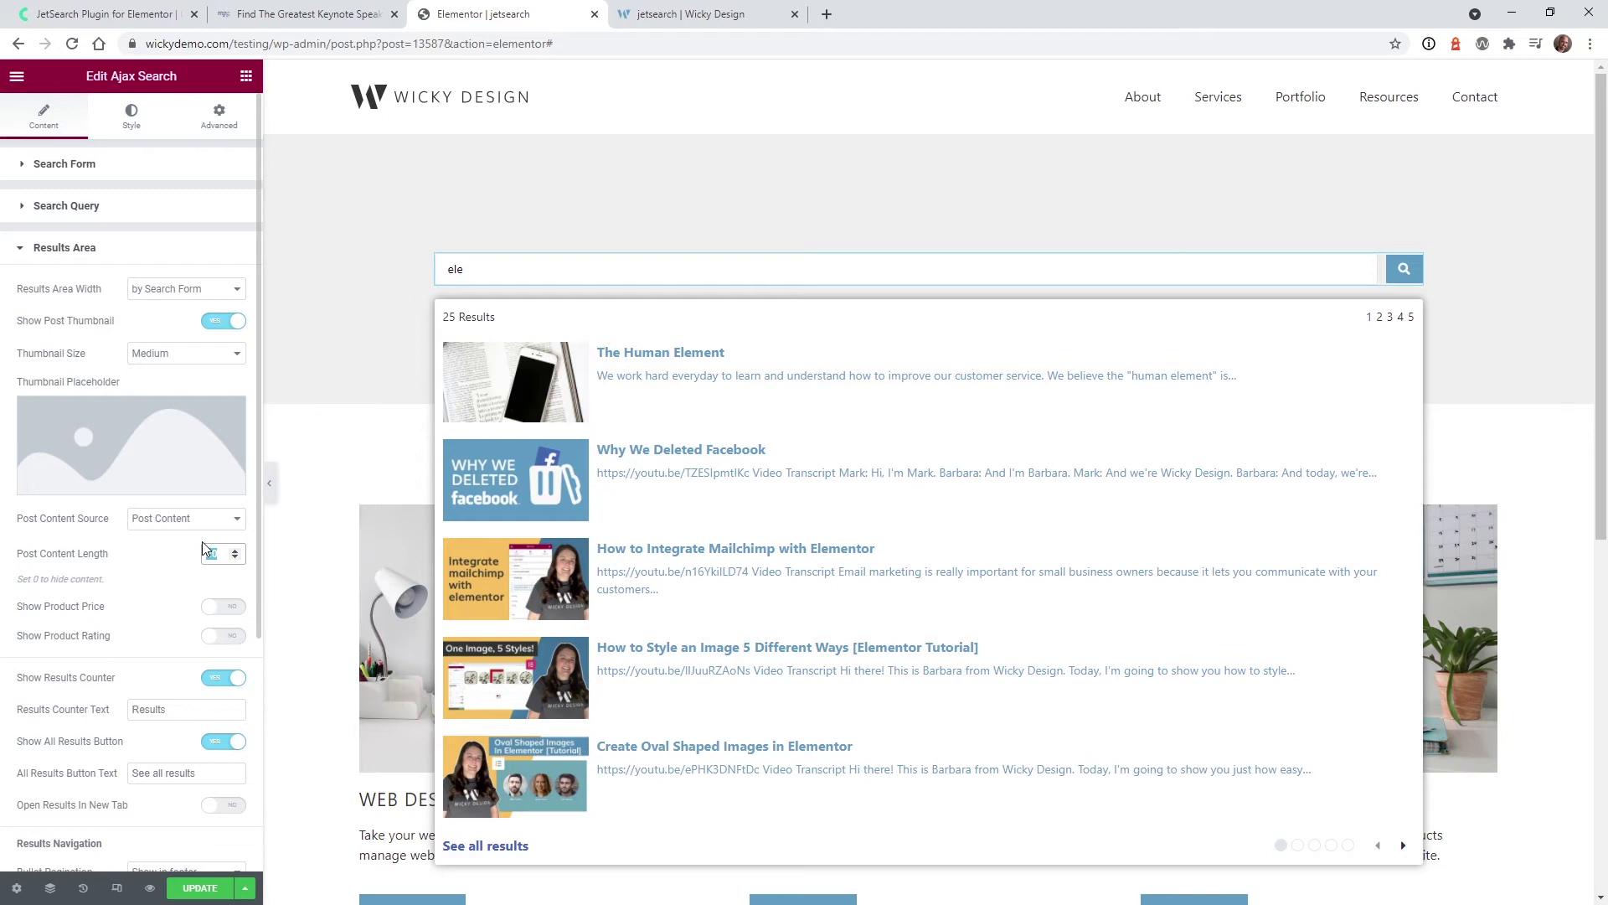
pyautogui.write('5')
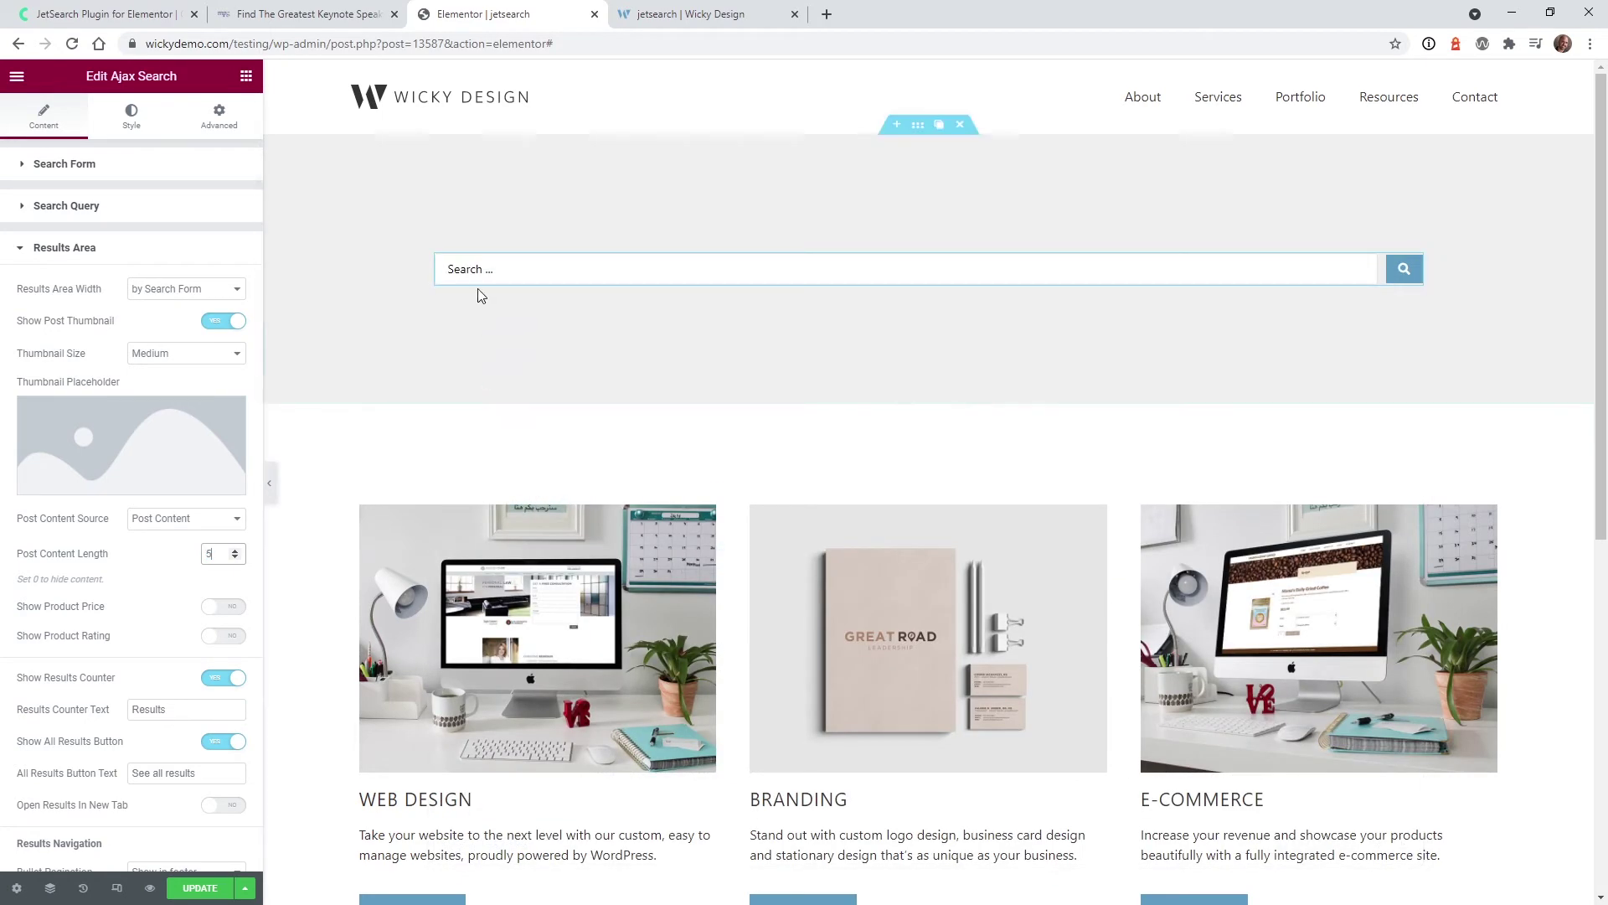
pyautogui.click(524, 269)
pyautogui.write('ele')
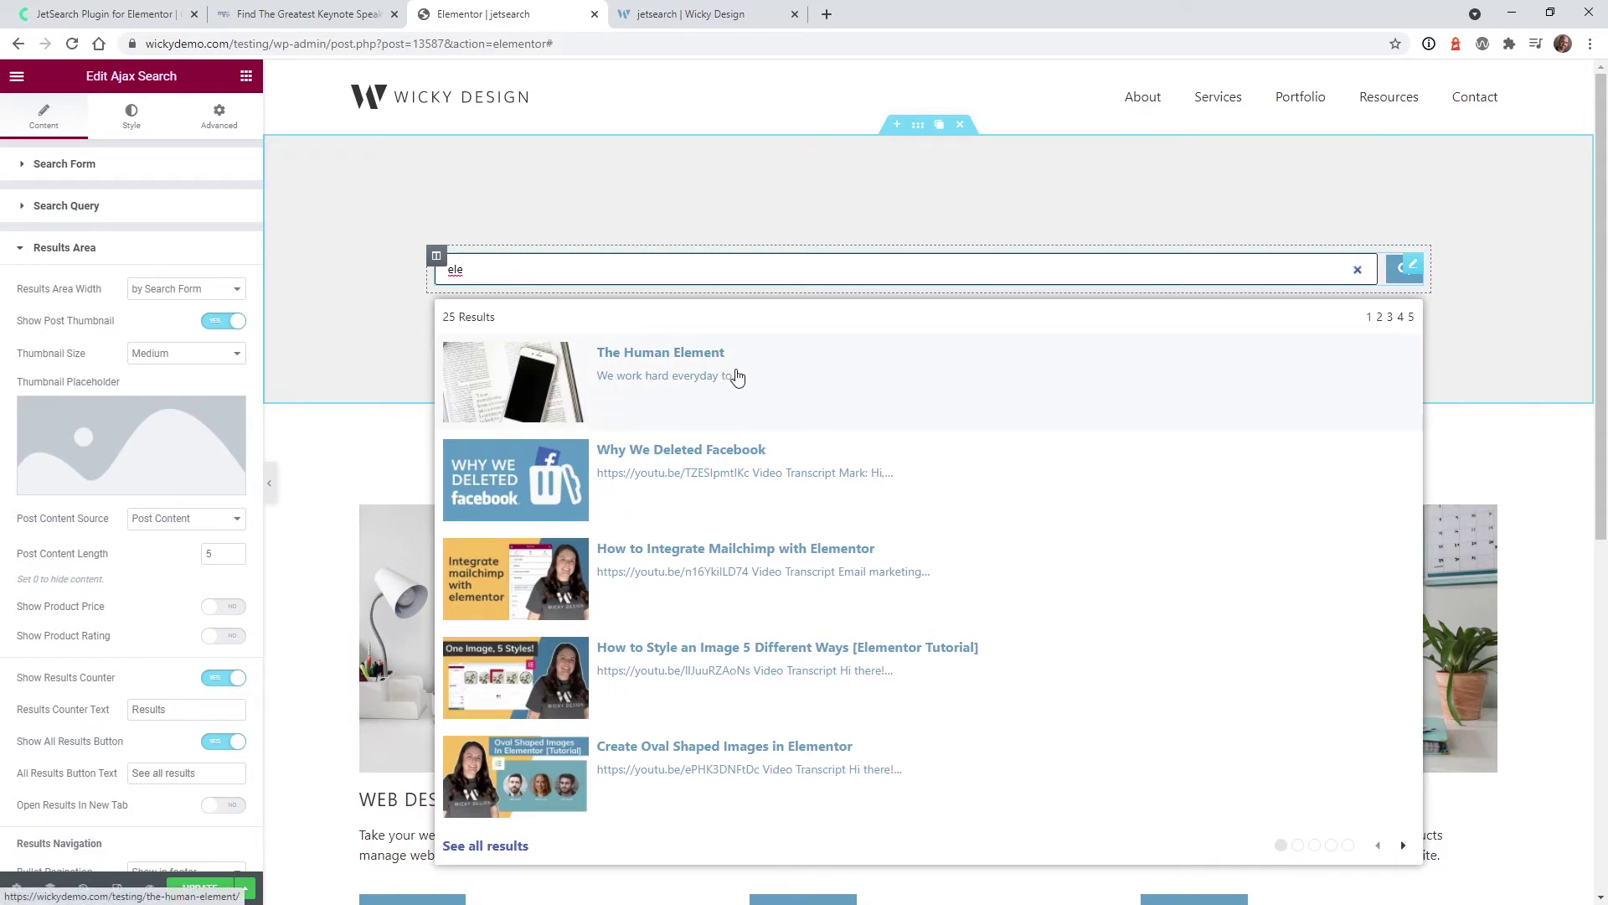
pyautogui.hotkey('ctrl', 'z')
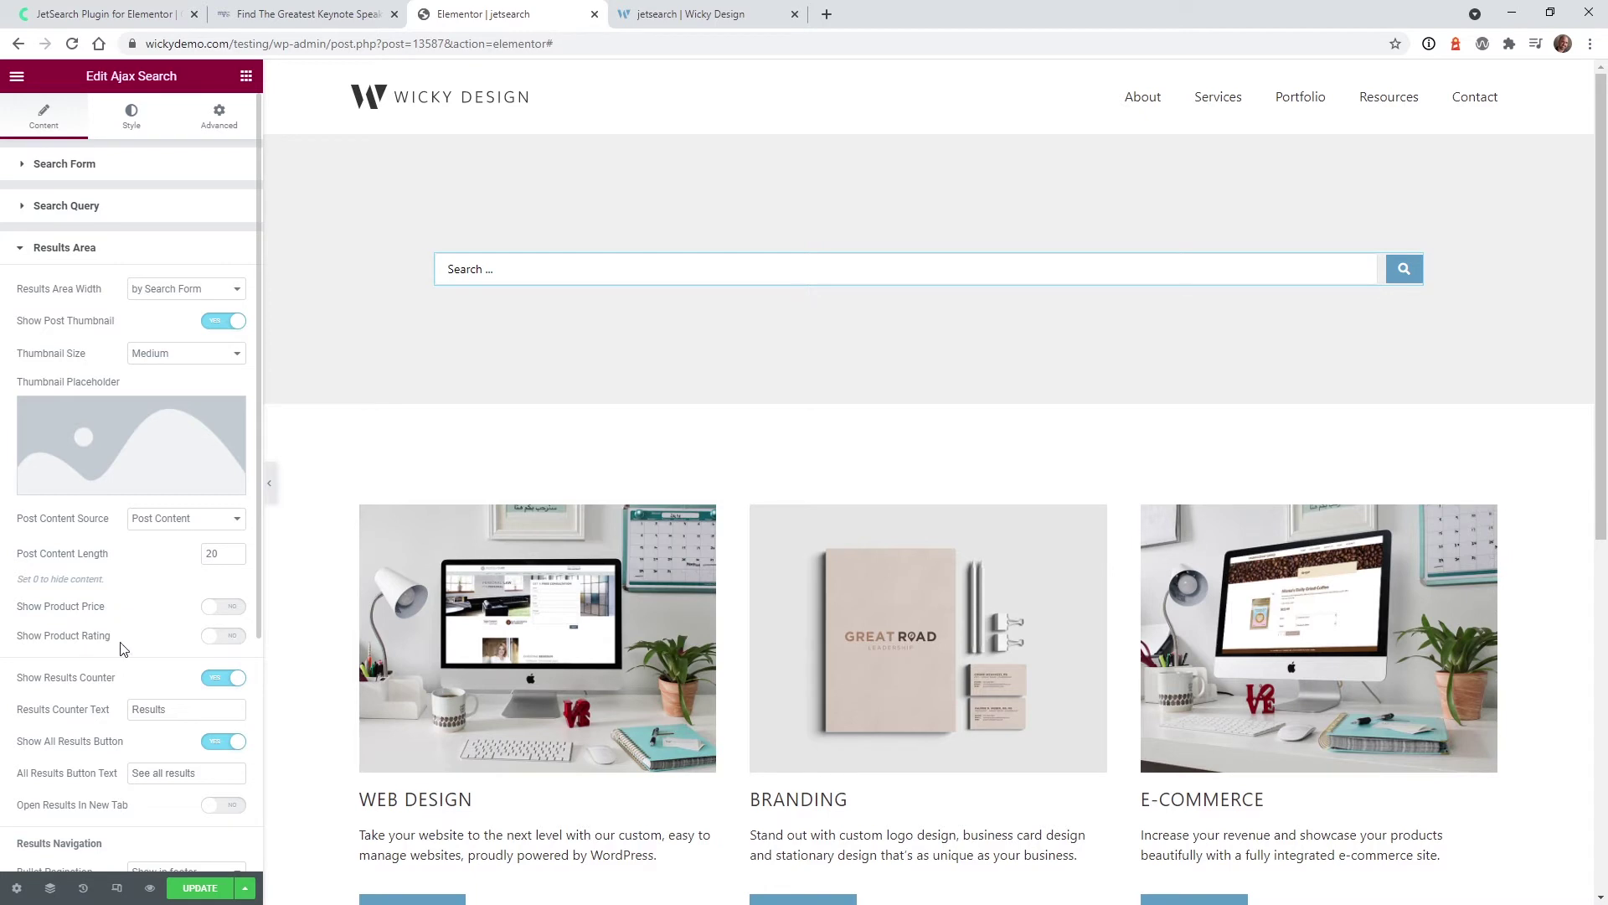
# Search for "ele" in the preview to examine the results counter and all-results button alongside their settings.
pyautogui.scroll(-4, 117, 640)
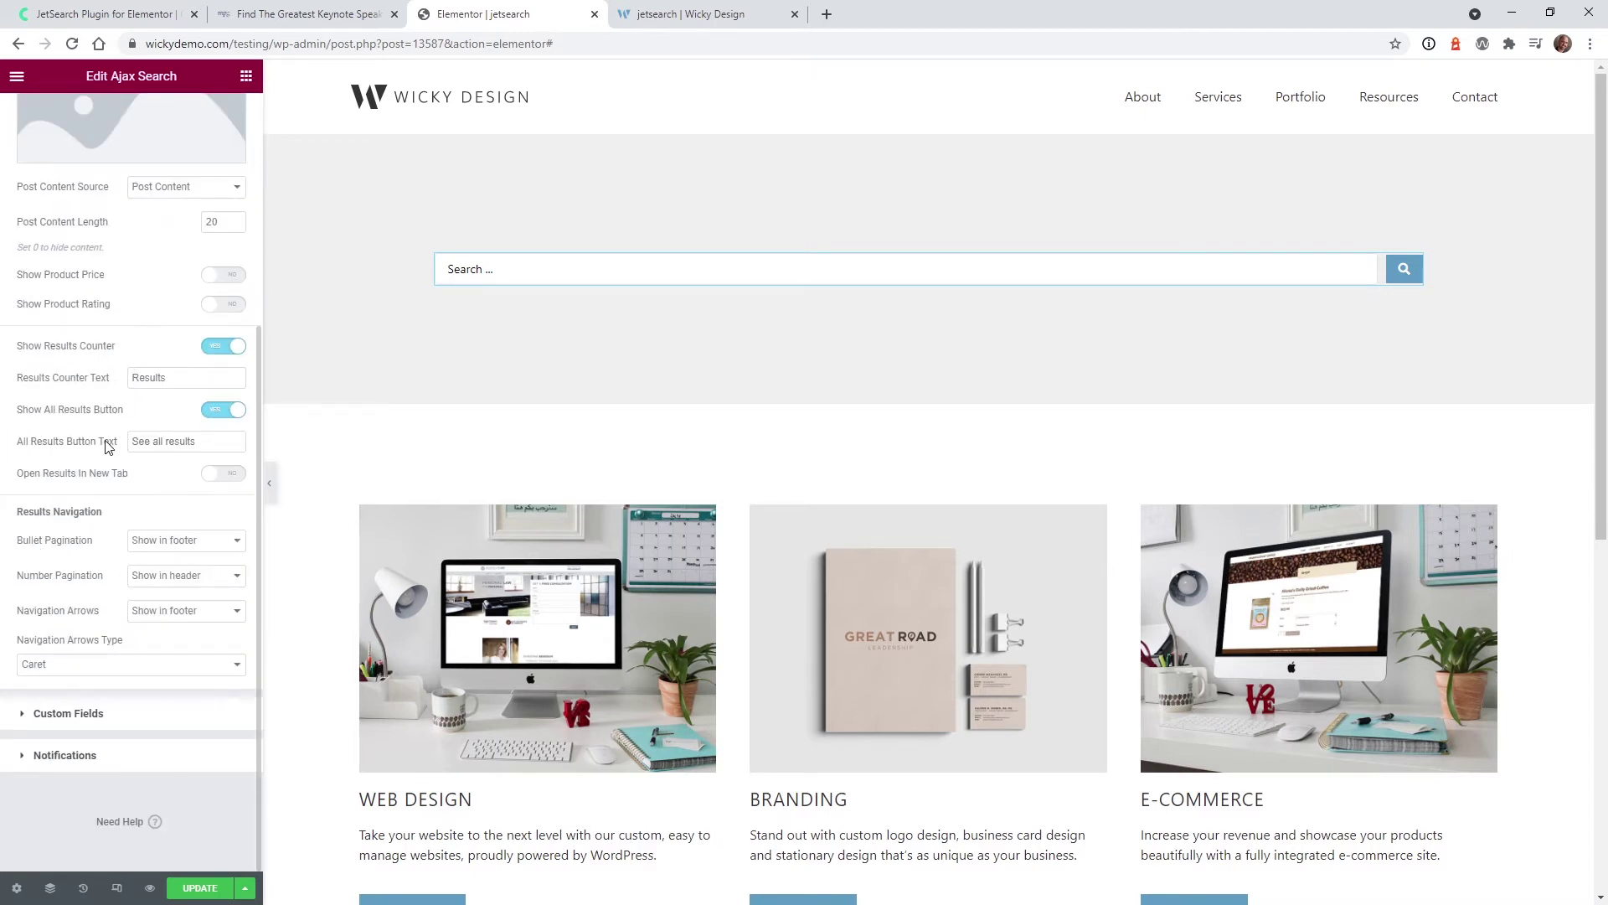
pyautogui.click(600, 270)
pyautogui.write('ele')
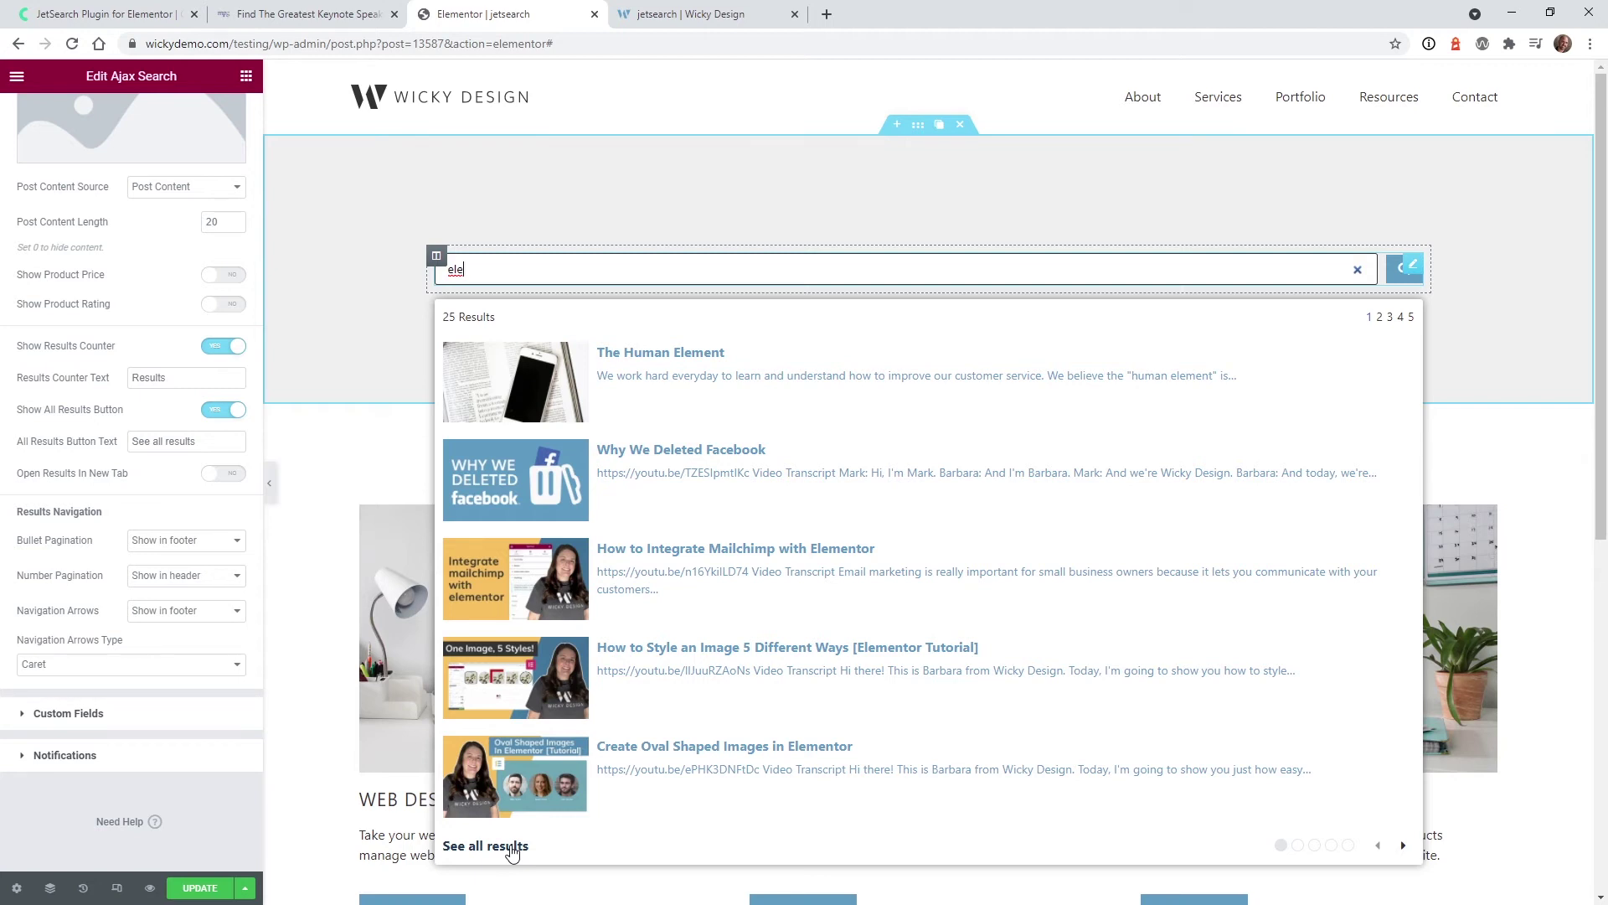
# Switch to the page's front-end preview, search for "ele" there, and open all results.
pyautogui.click(725, 11)
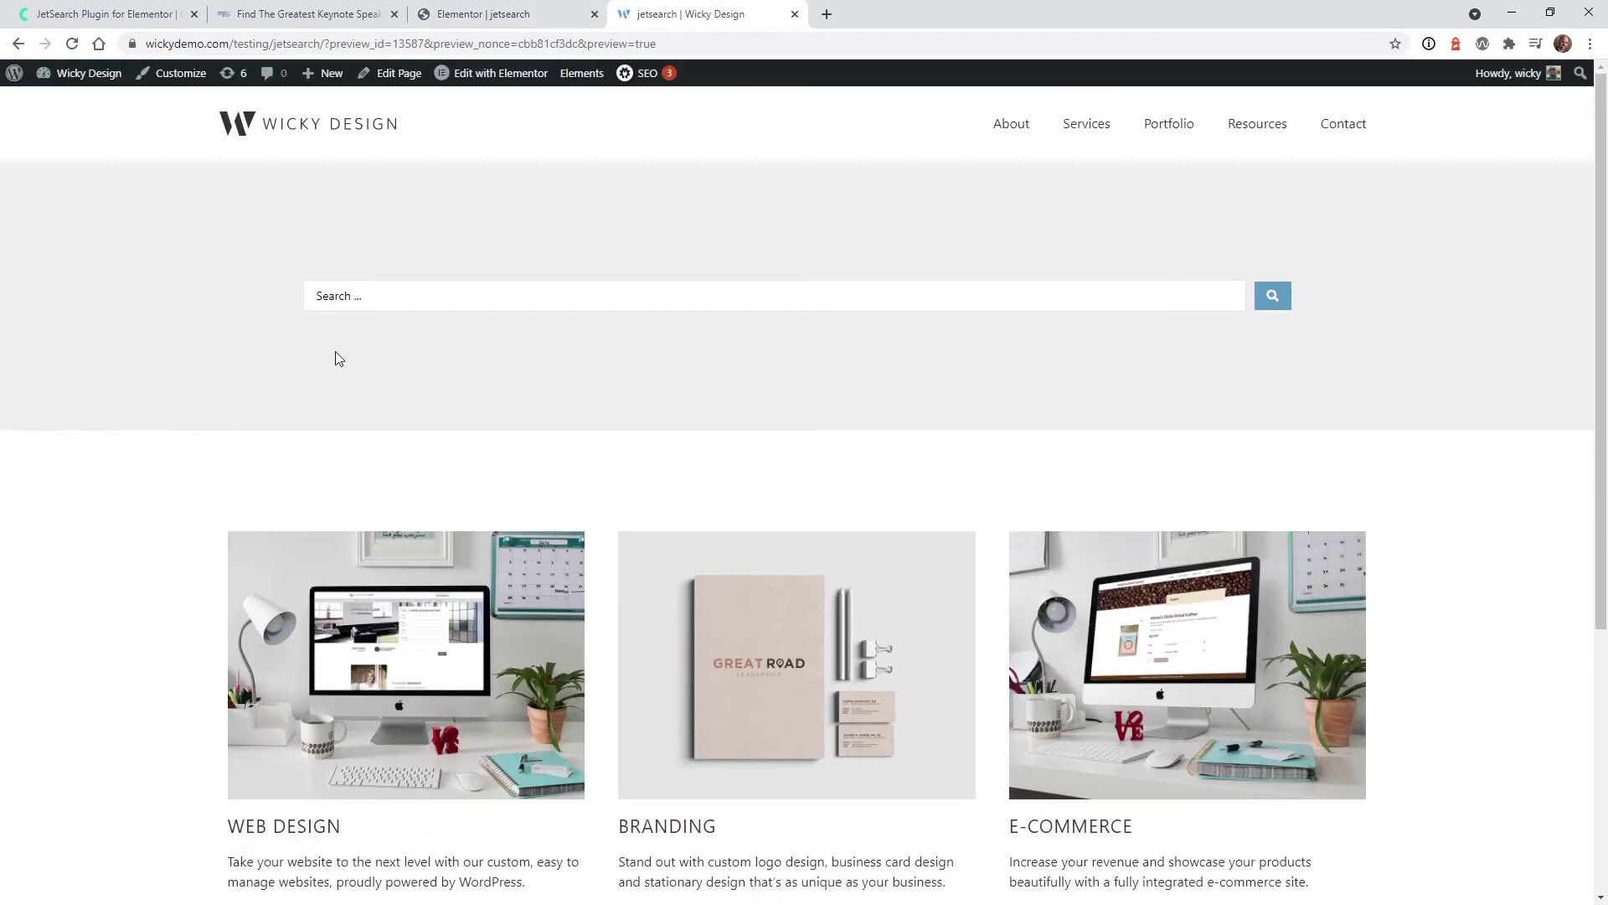
pyautogui.click(409, 294)
pyautogui.write('ele')
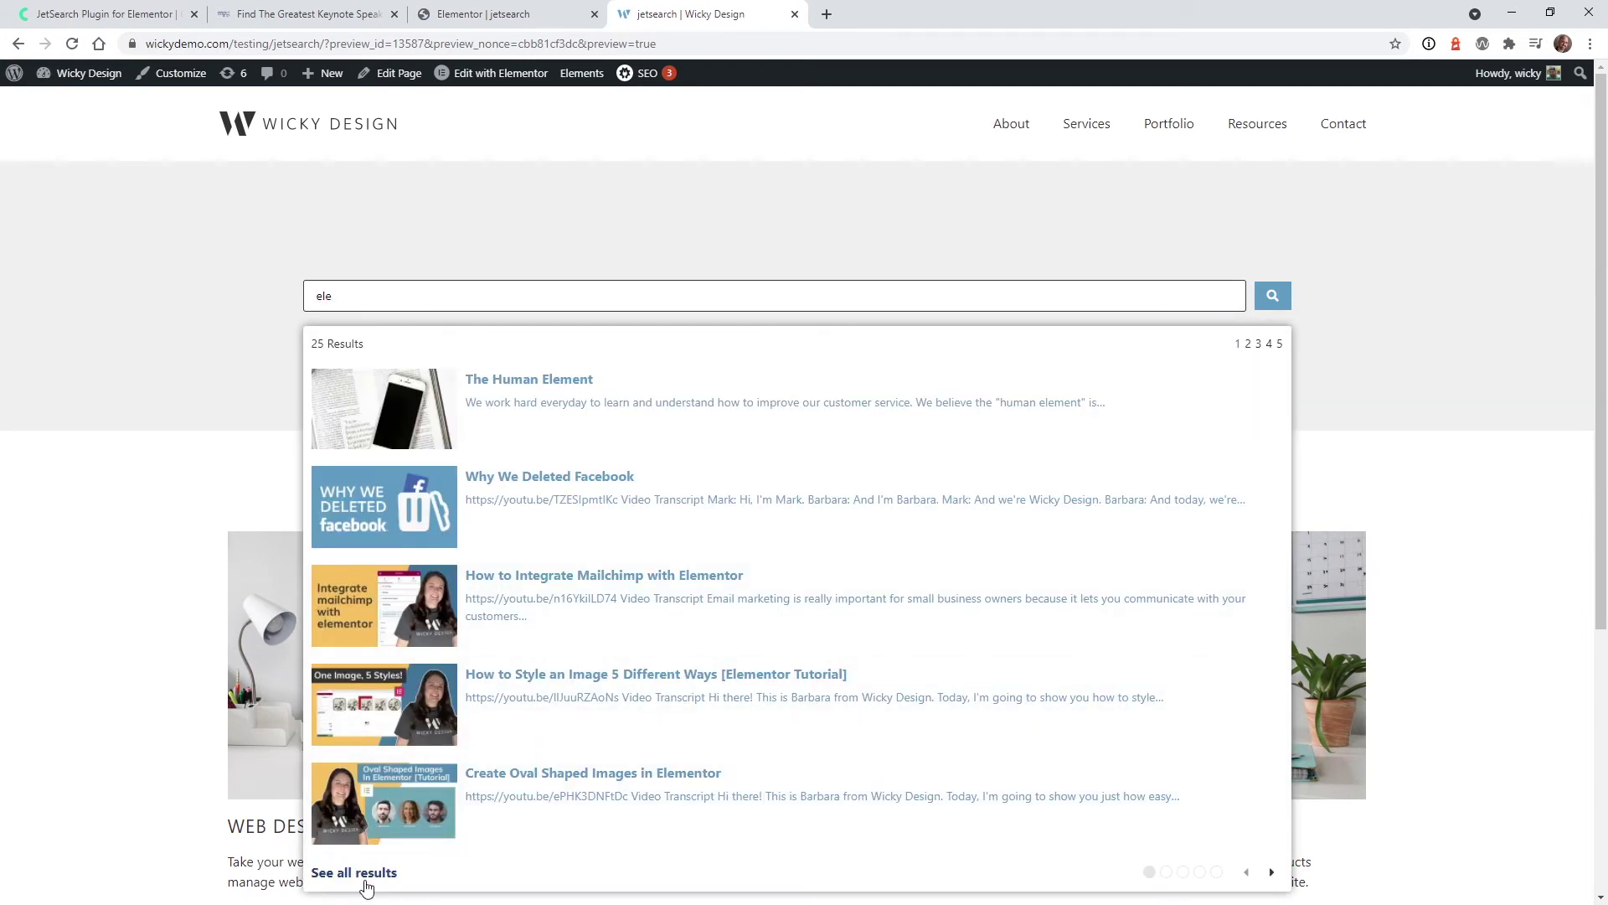
pyautogui.click(365, 881)
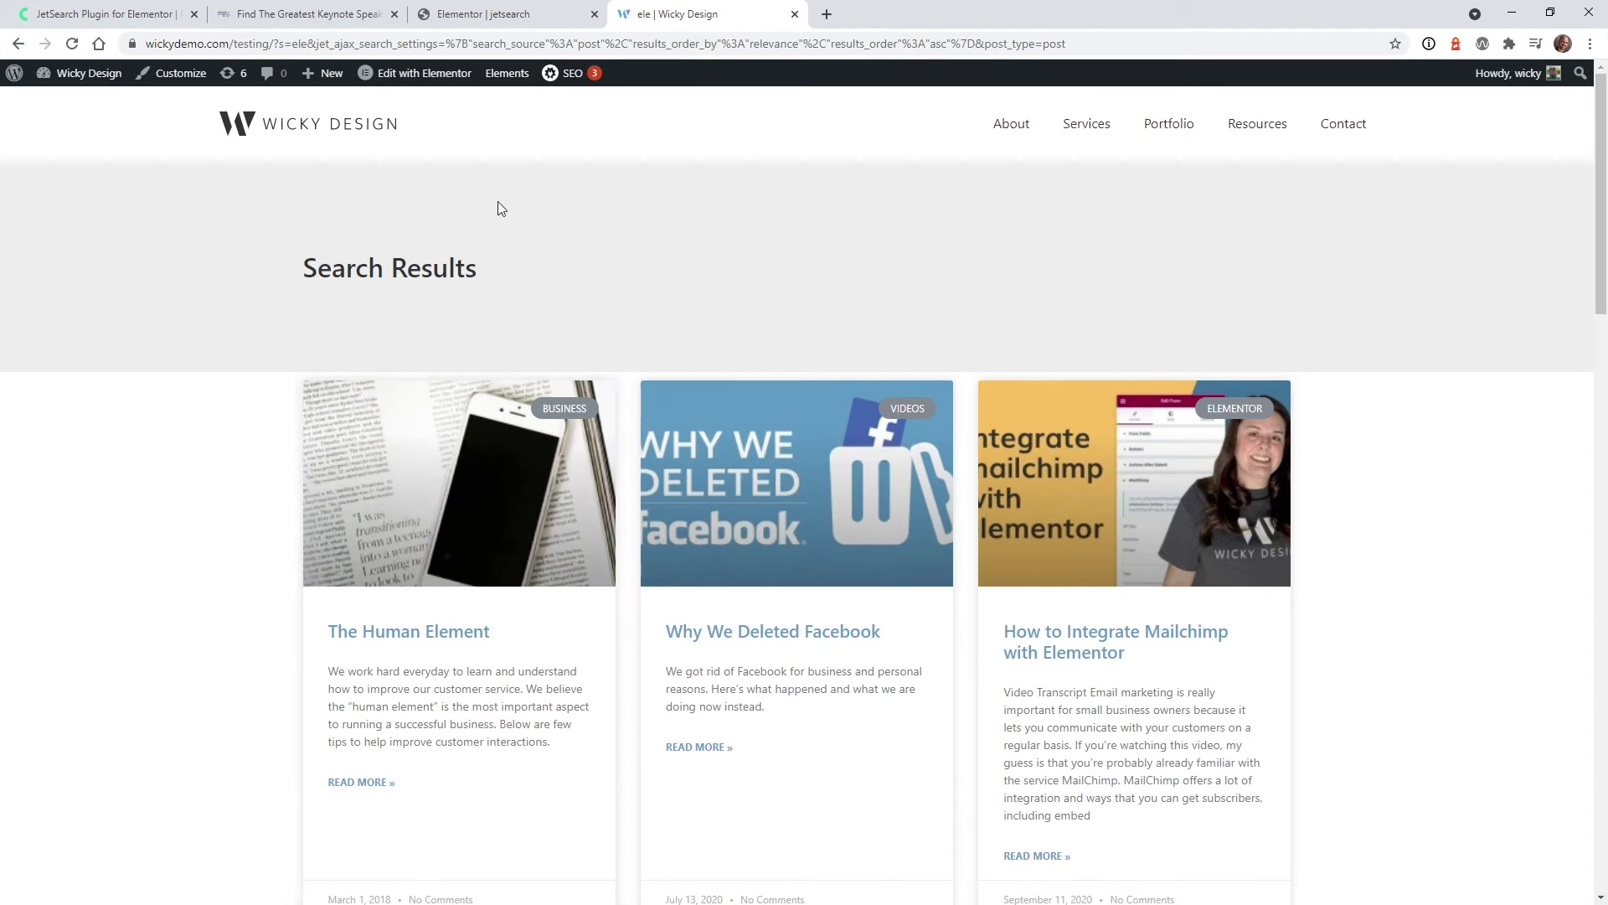
# Examine the query parameters in the search results page's URL and the listed posts down to the pagination.
pyautogui.click(452, 46)
pyautogui.moveTo(549, 44); pyautogui.dragTo(962, 49)
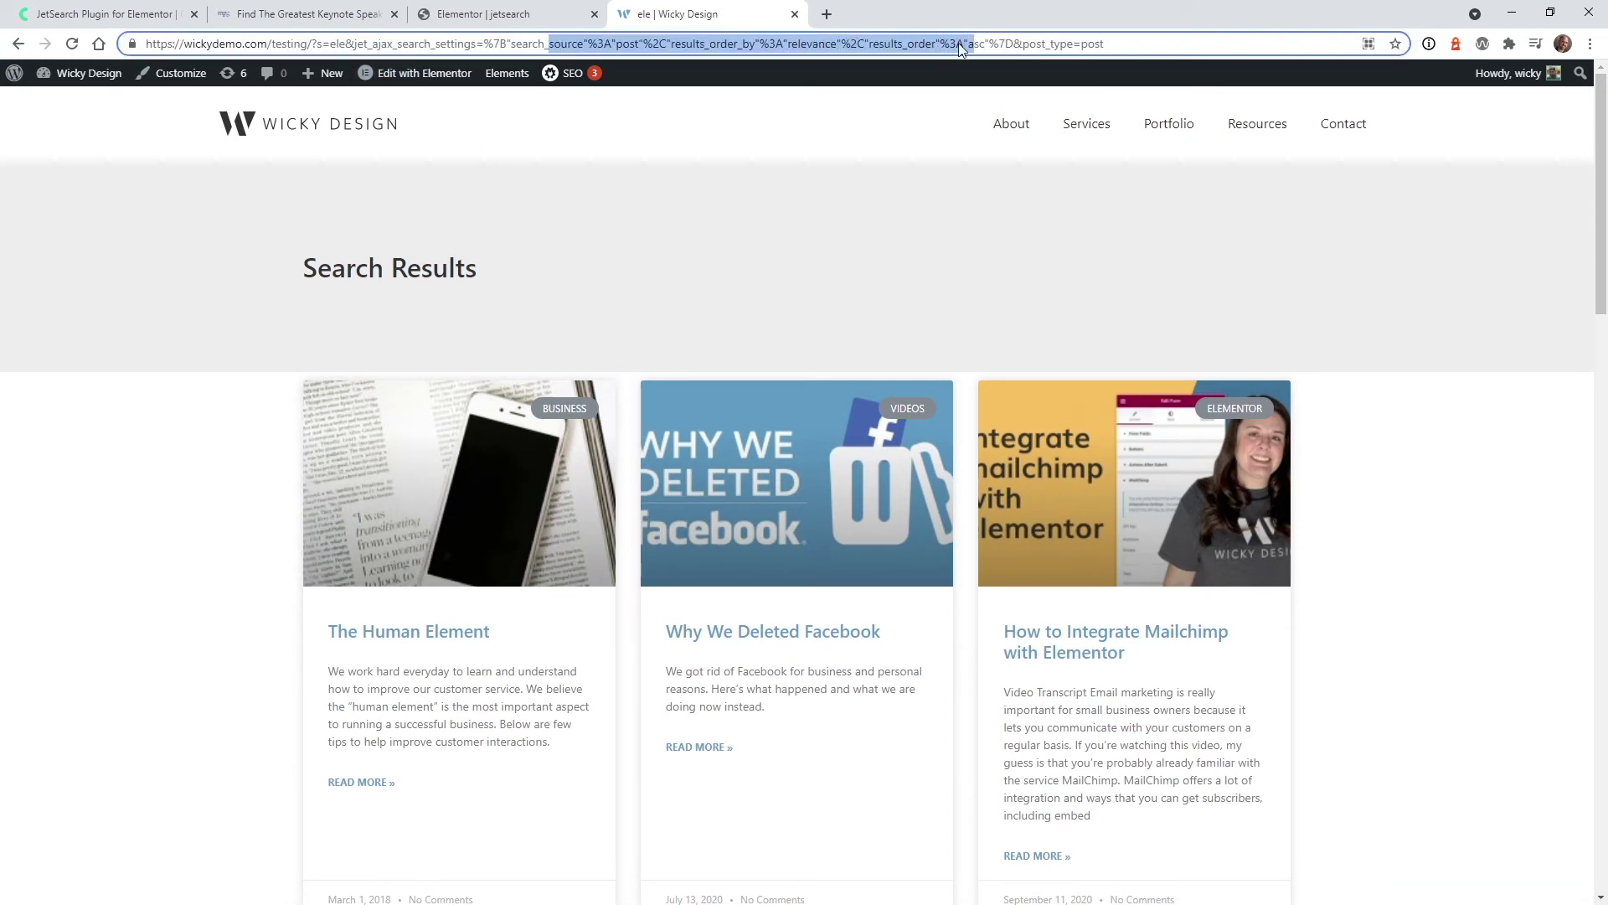
pyautogui.click(682, 44)
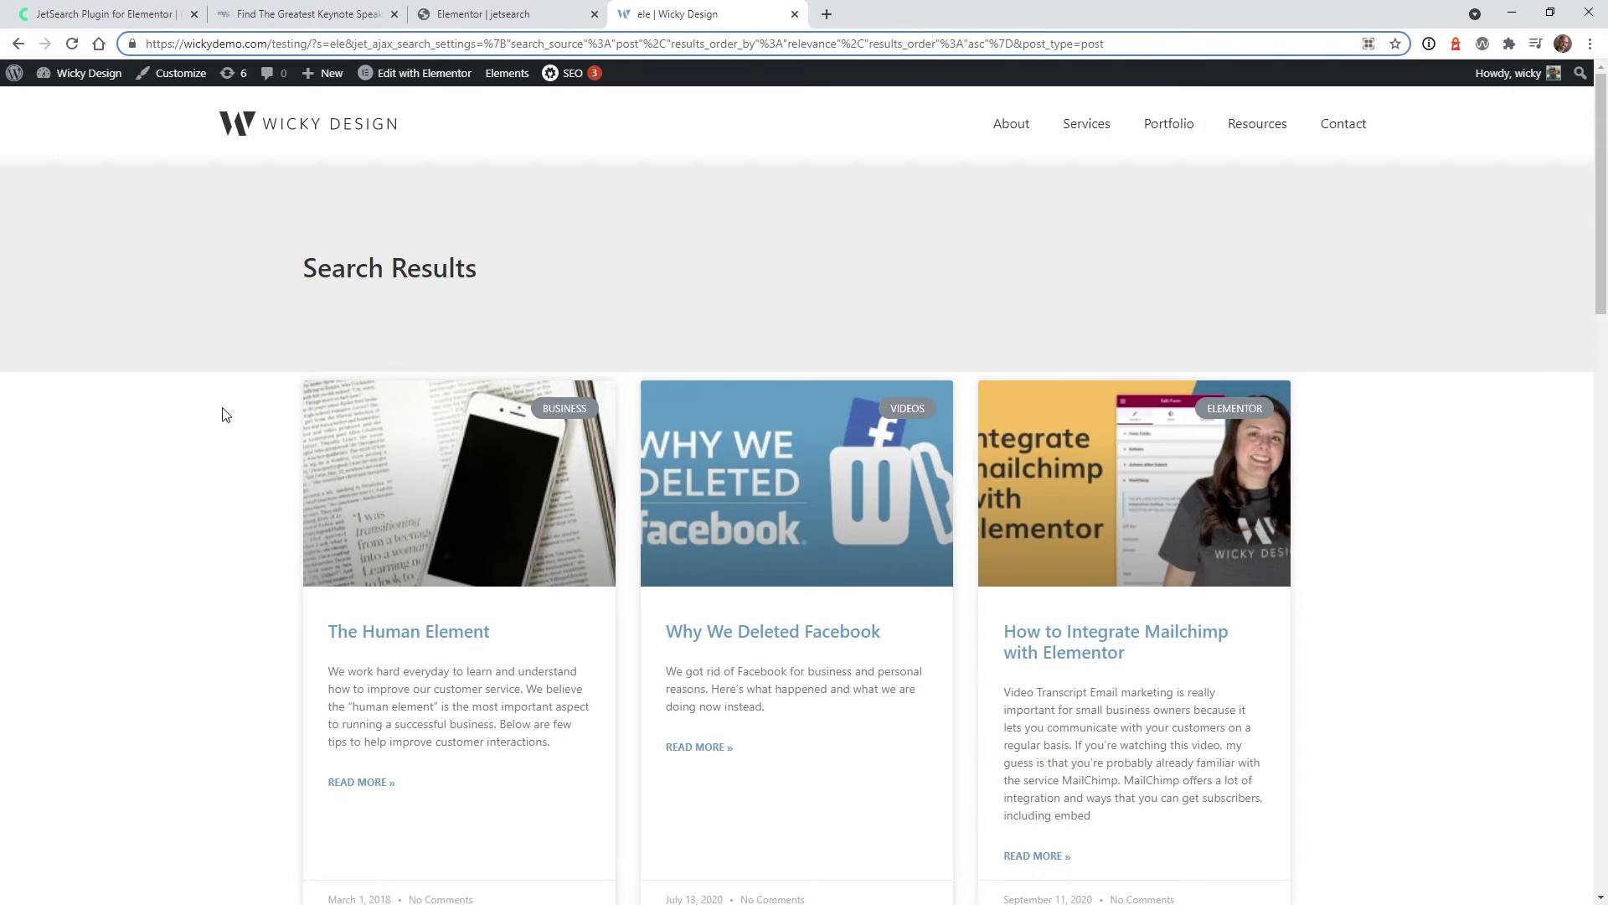
pyautogui.scroll(-2, 244, 395)
pyautogui.scroll(2, 244, 395)
pyautogui.scroll(-4, 306, 339)
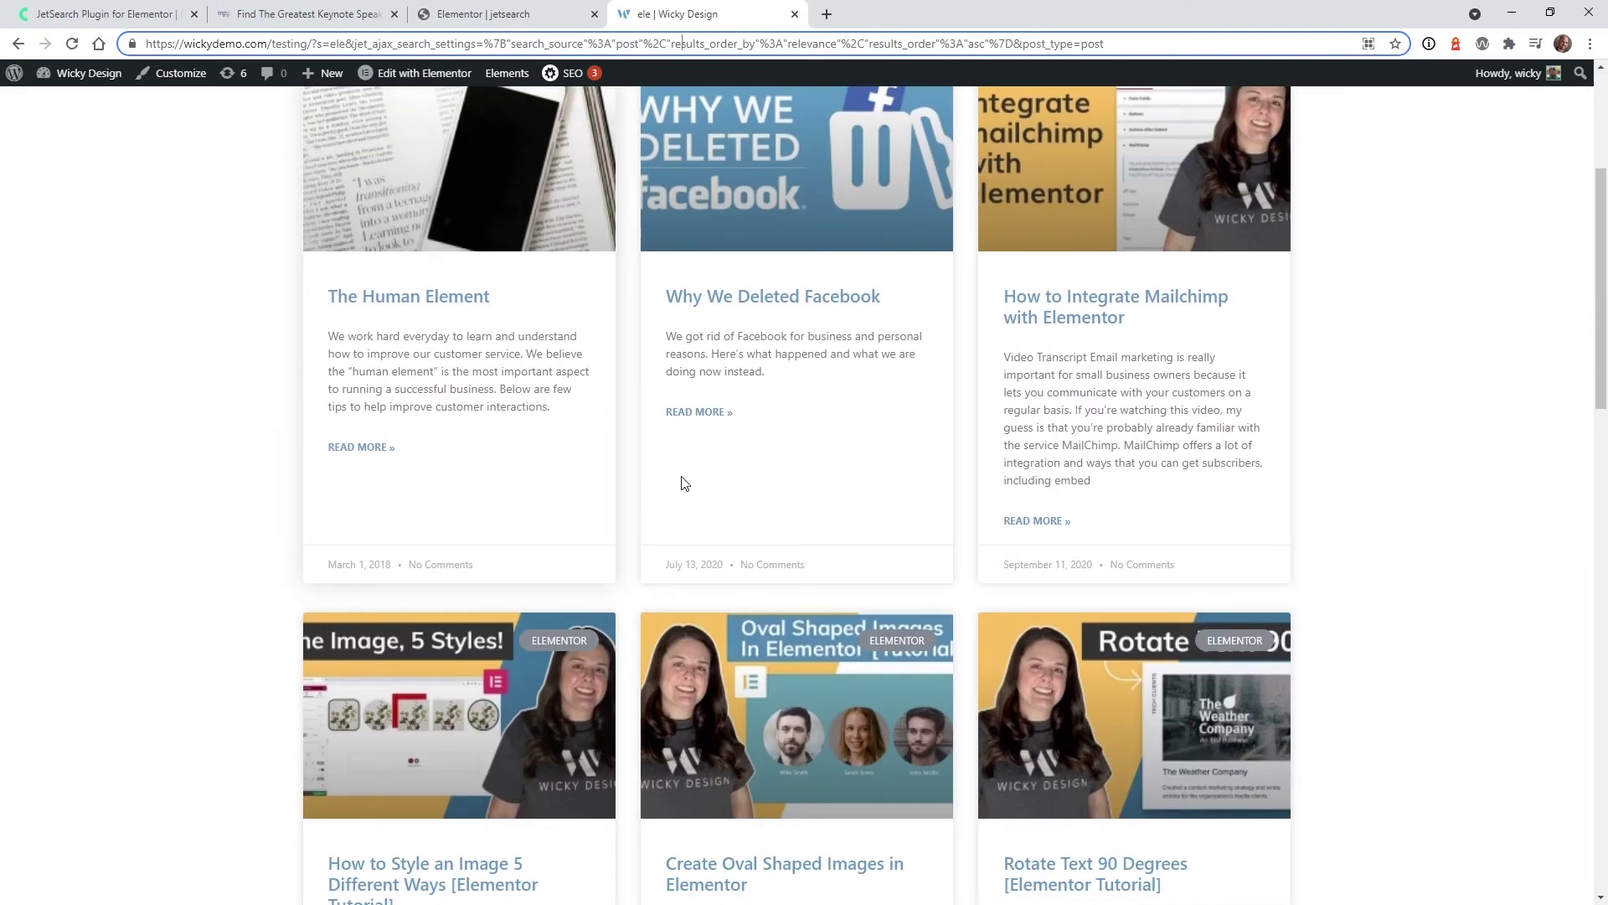
pyautogui.scroll(-8, 682, 473)
pyautogui.scroll(-10, 687, 465)
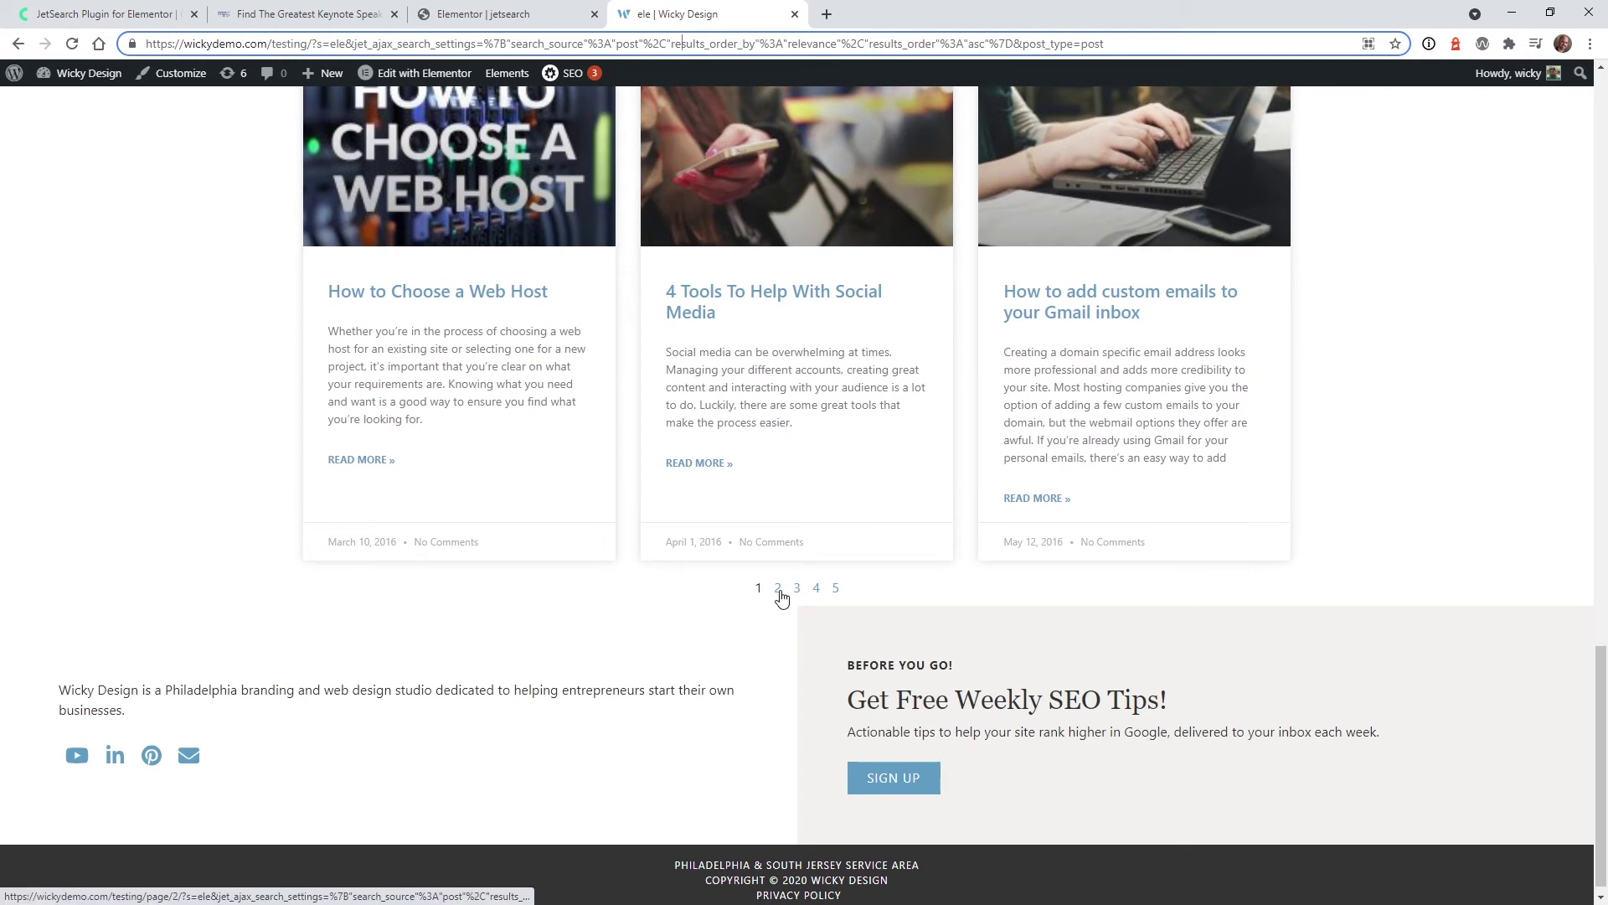
# Return to the Elementor editor and set Bullet Pagination to Hide in the results navigation.
pyautogui.hotkey('ctrl', 'shift', 'Tab')
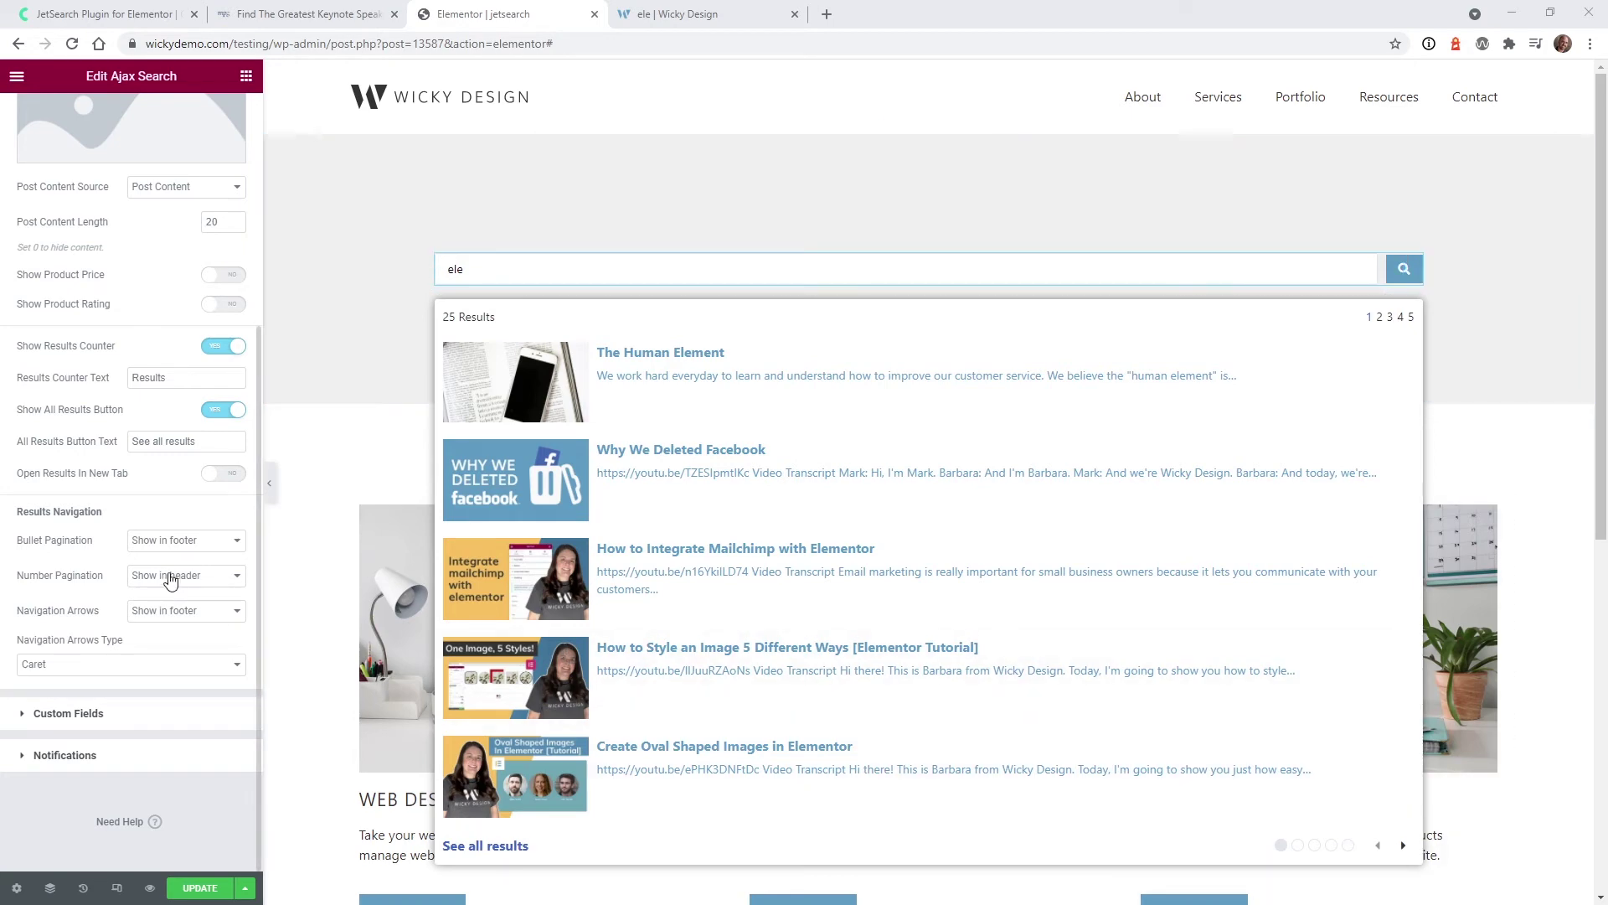
pyautogui.click(155, 546)
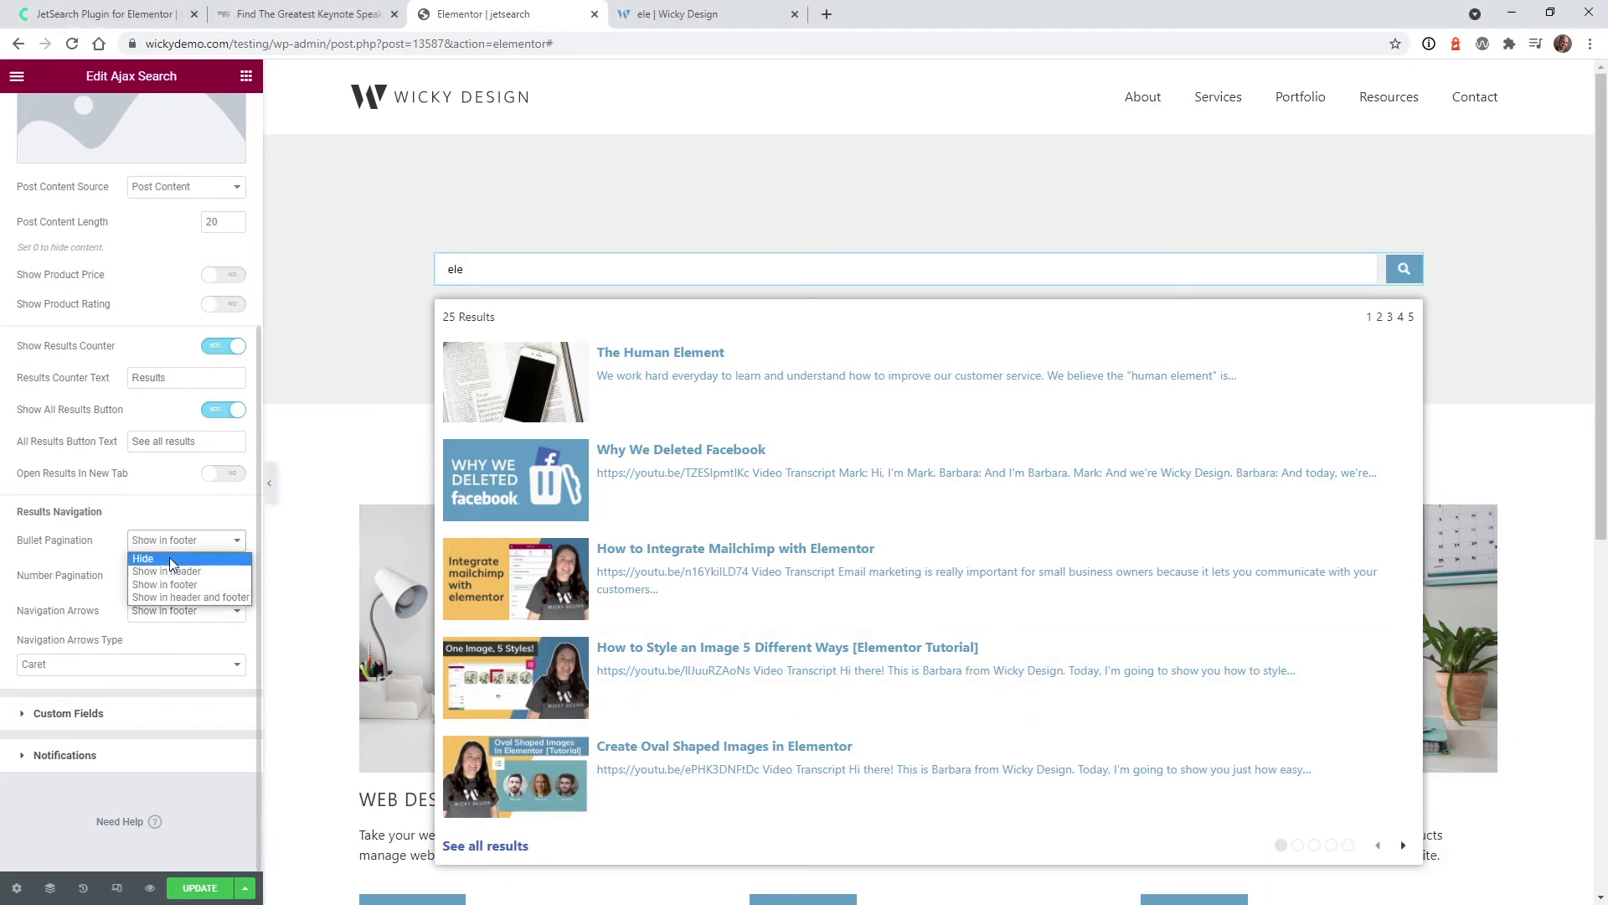
pyautogui.click(163, 584)
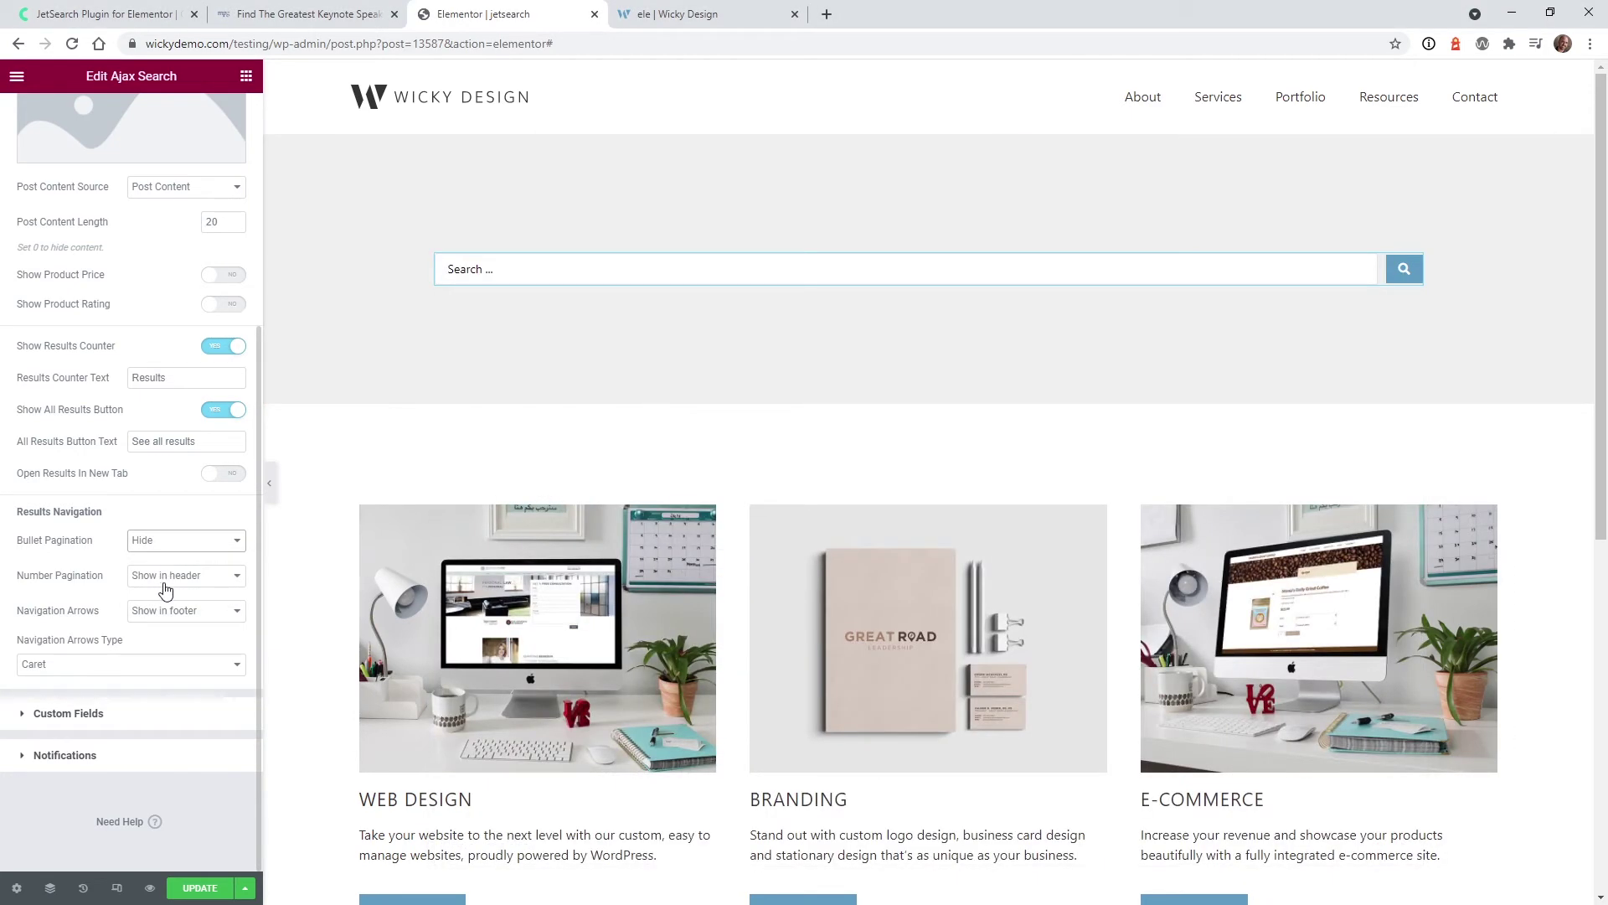
# Set Number Pagination to Show in footer and Navigation Arrows to Show in header for the search results.
pyautogui.click(165, 586)
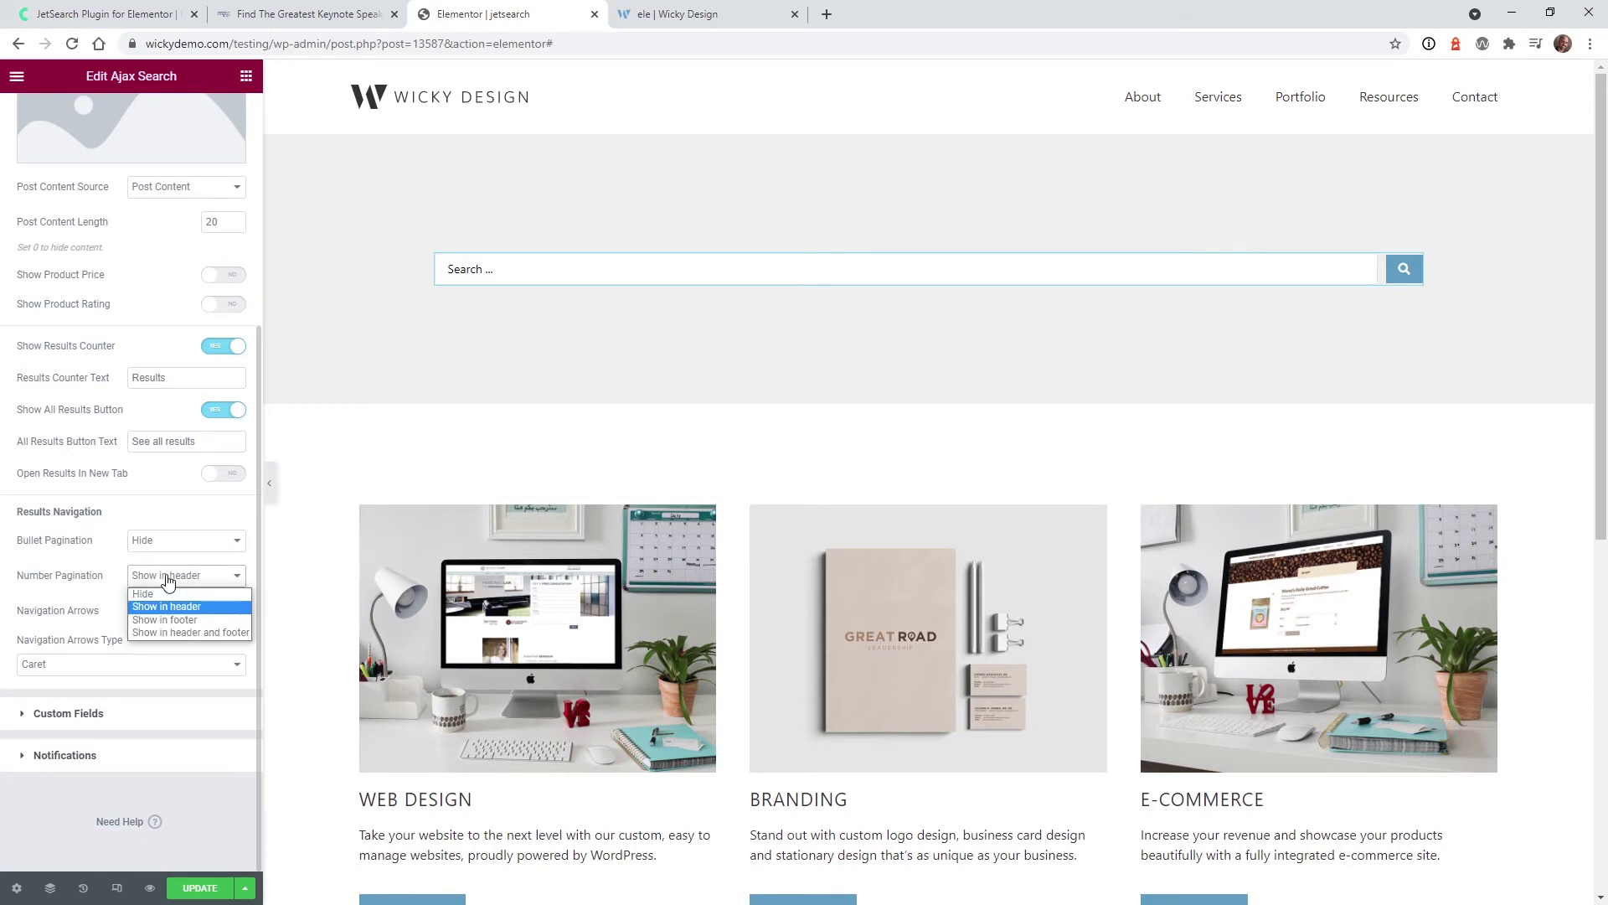
pyautogui.click(186, 623)
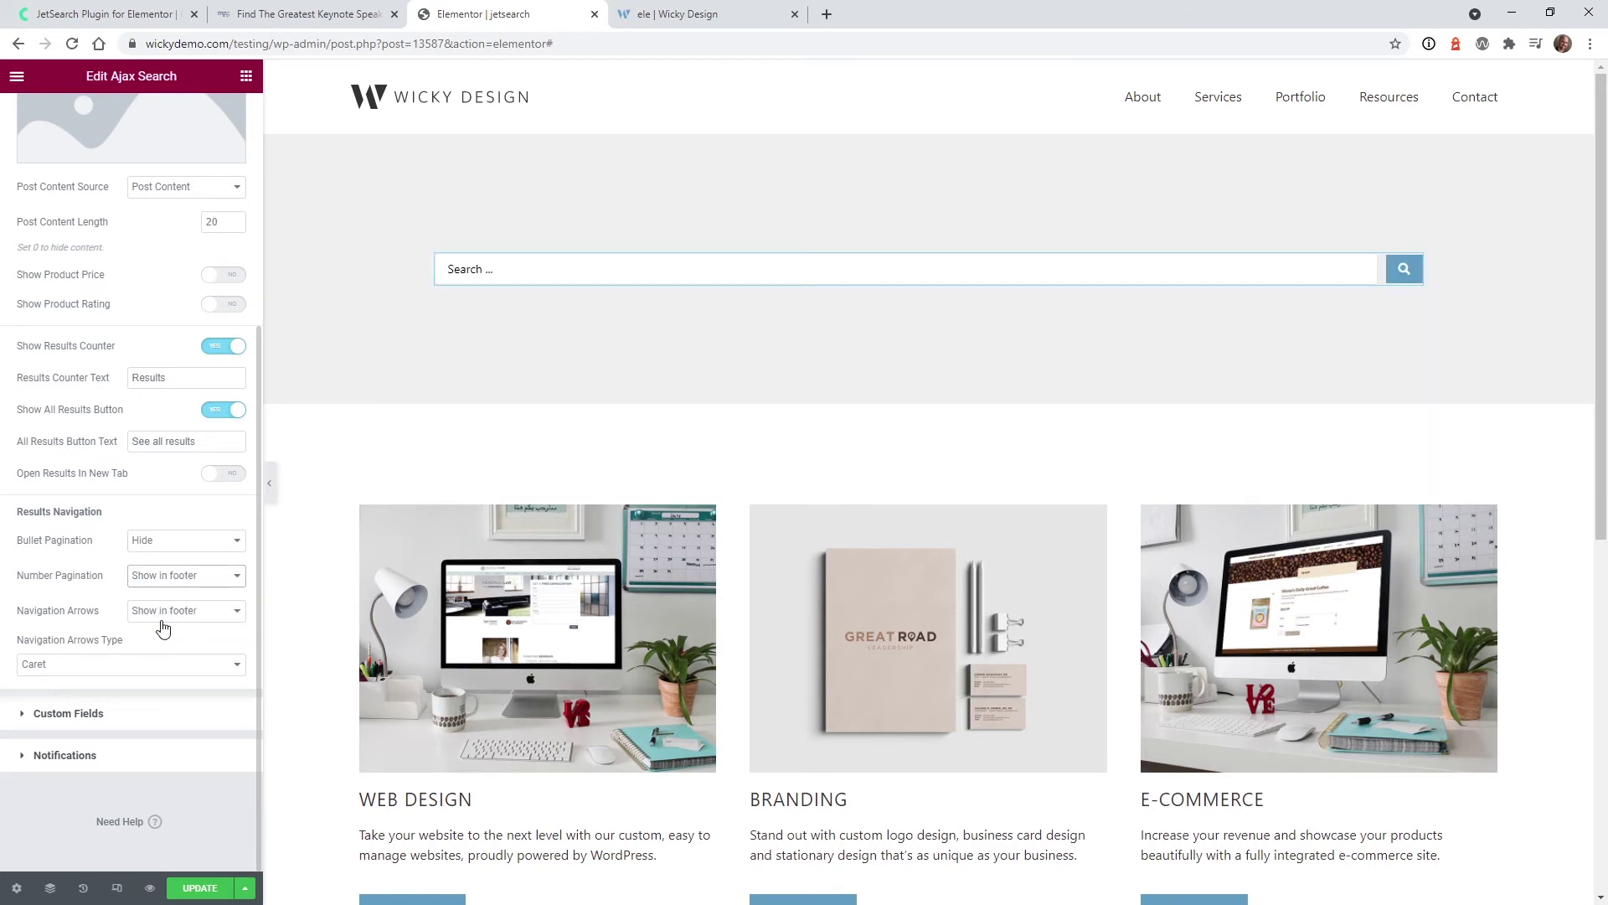
pyautogui.click(162, 617)
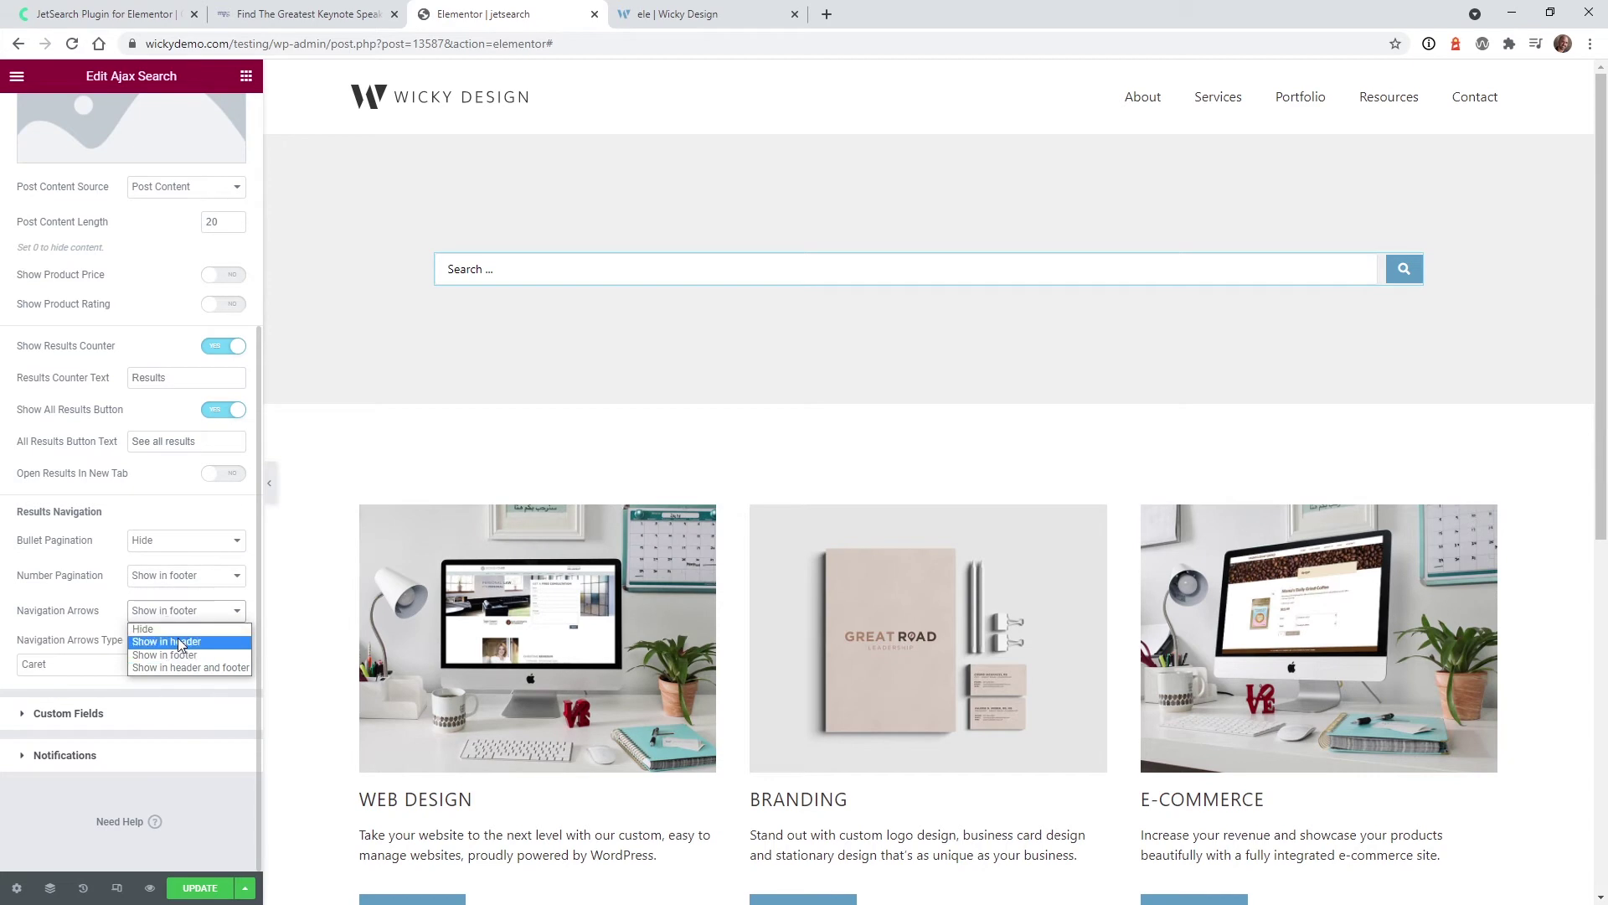
pyautogui.click(178, 637)
# Search for "ele" in the preview and page through the results with the header arrows and footer page number 3.
pyautogui.click(537, 275)
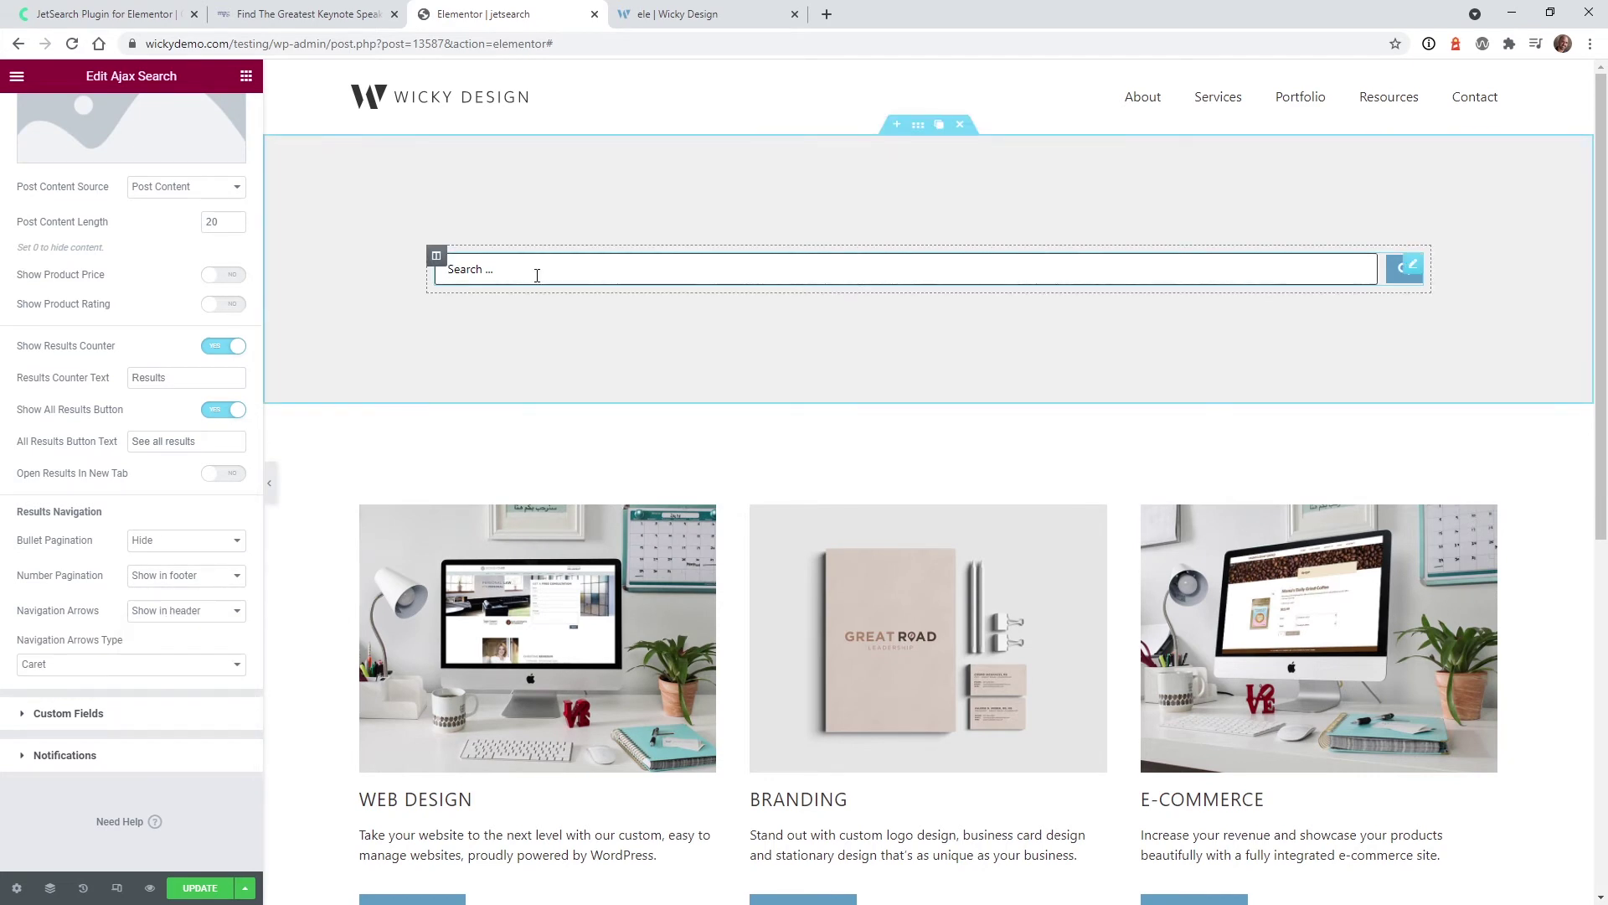
pyautogui.write('ele')
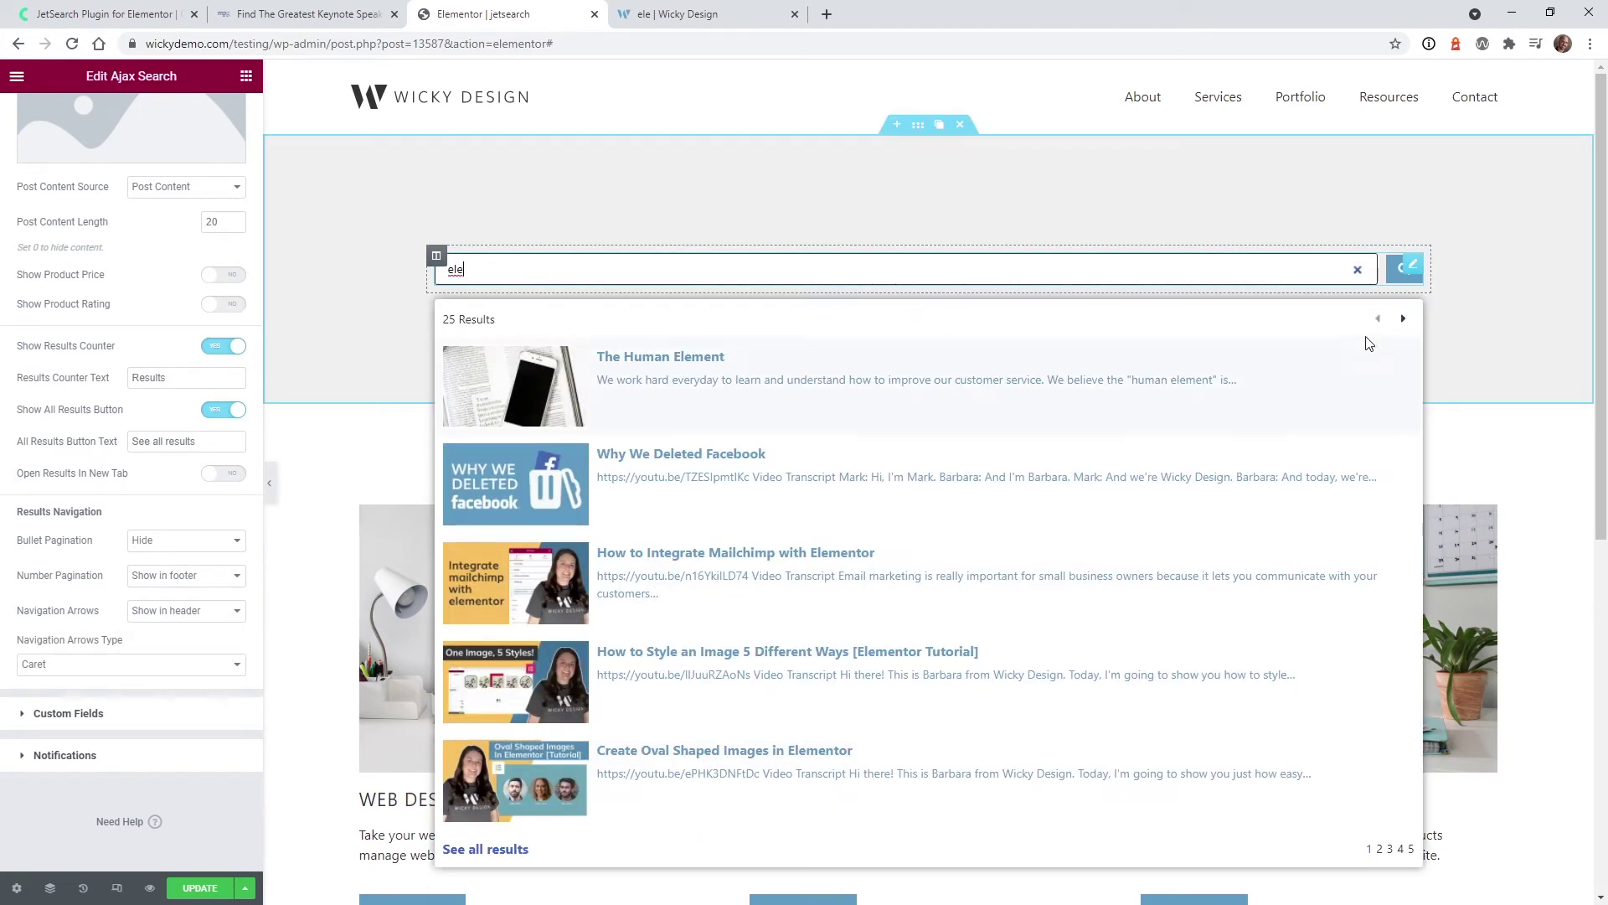
pyautogui.click(1403, 320)
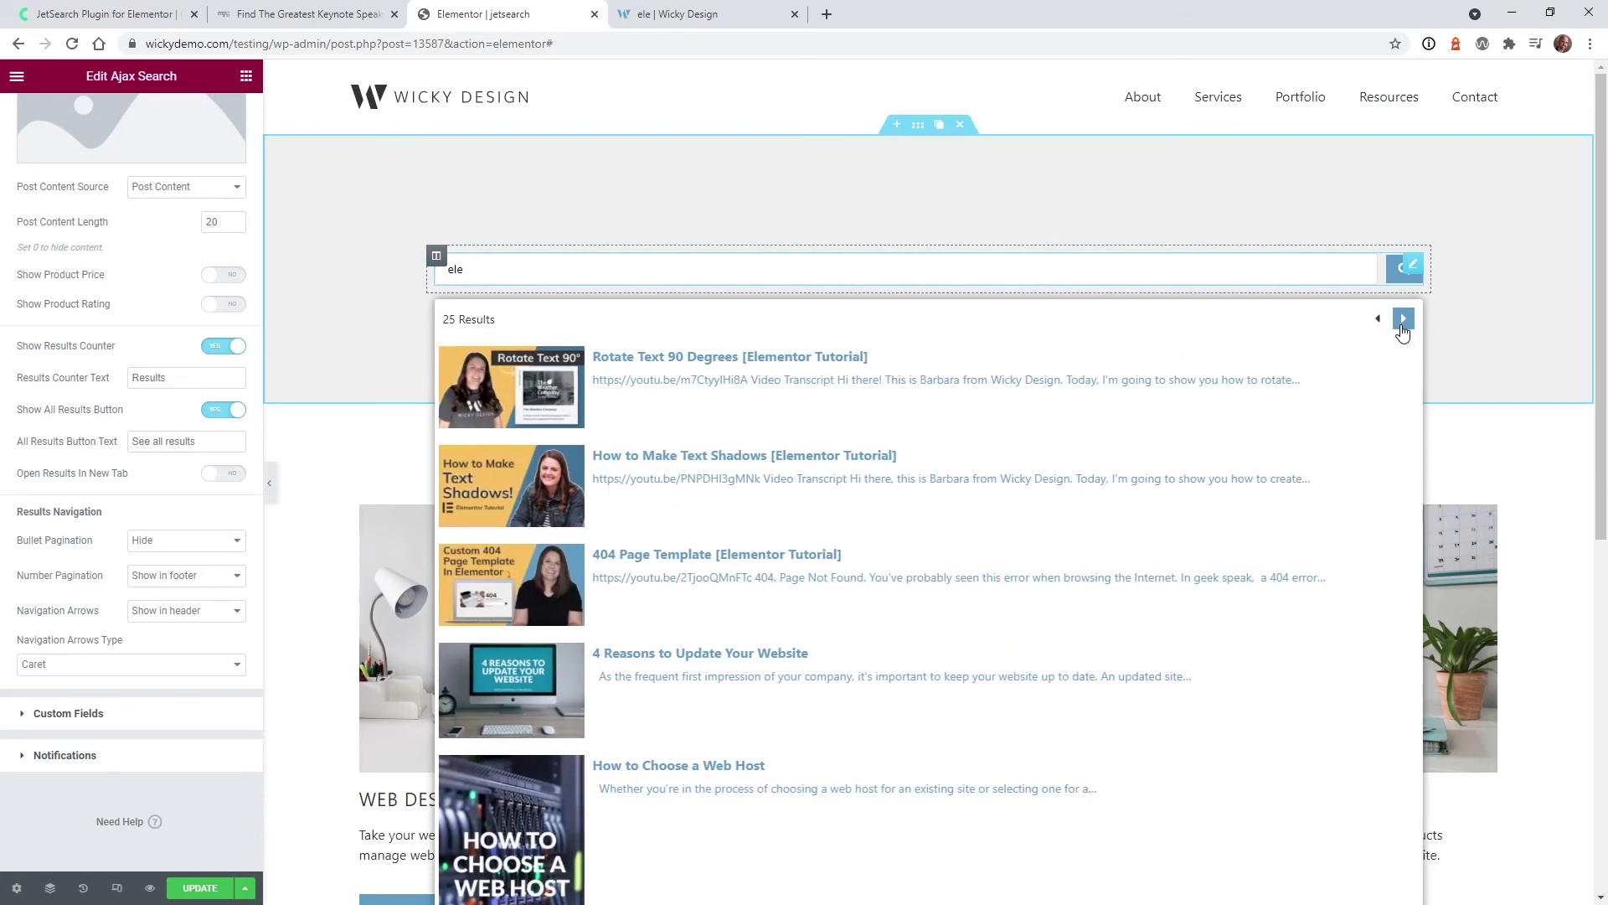
pyautogui.click(1403, 319)
pyautogui.click(1378, 319)
pyautogui.click(1379, 319)
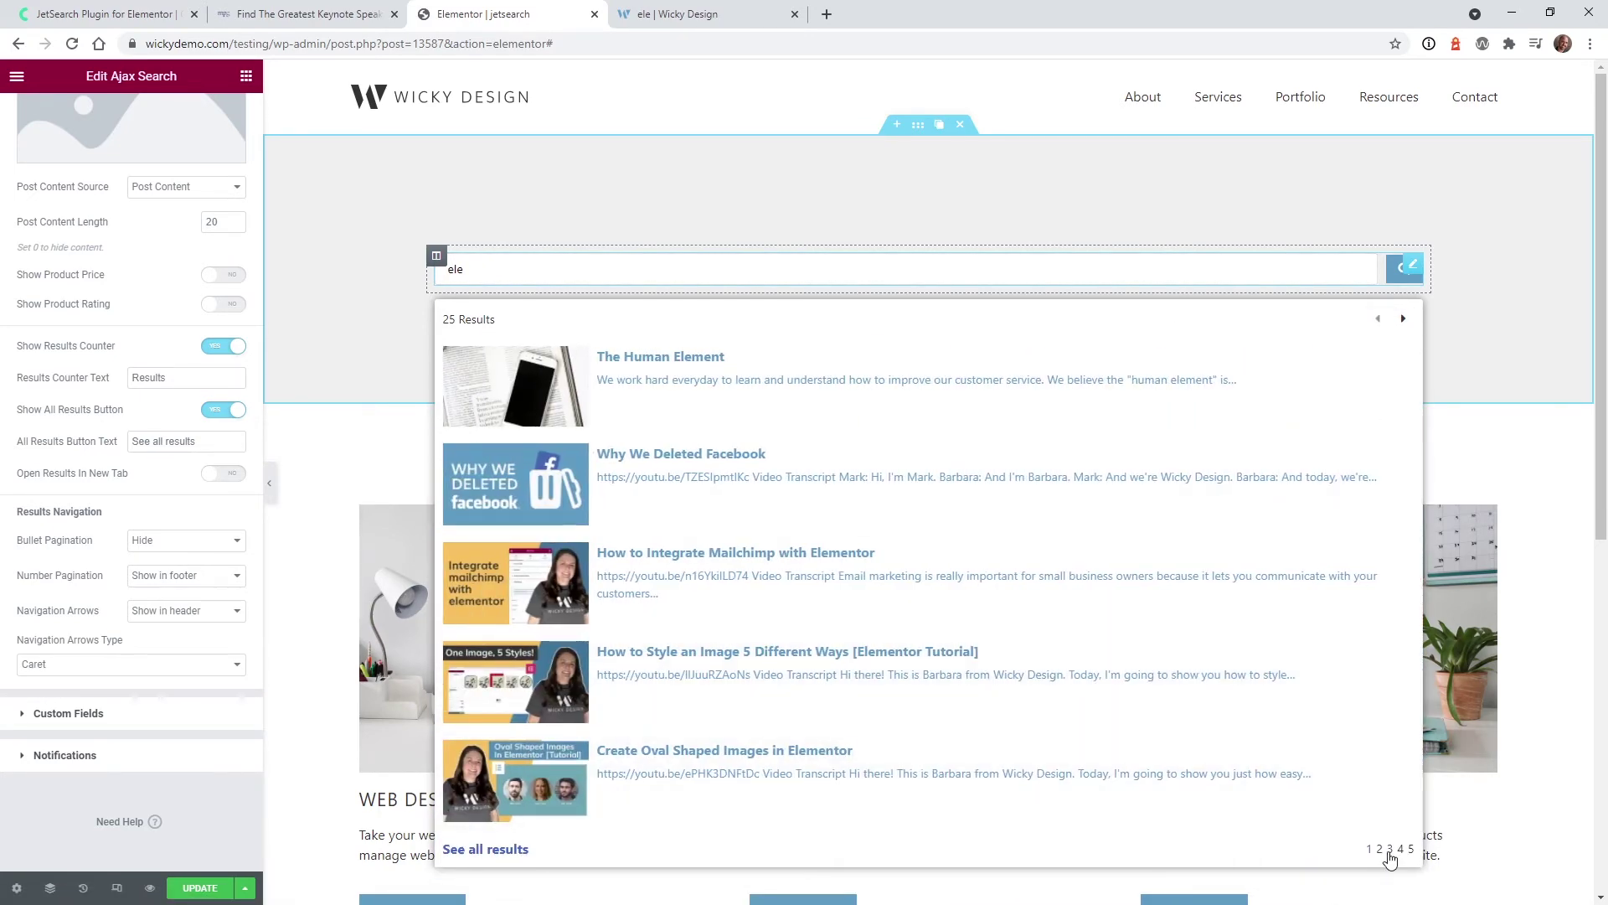
pyautogui.click(1390, 849)
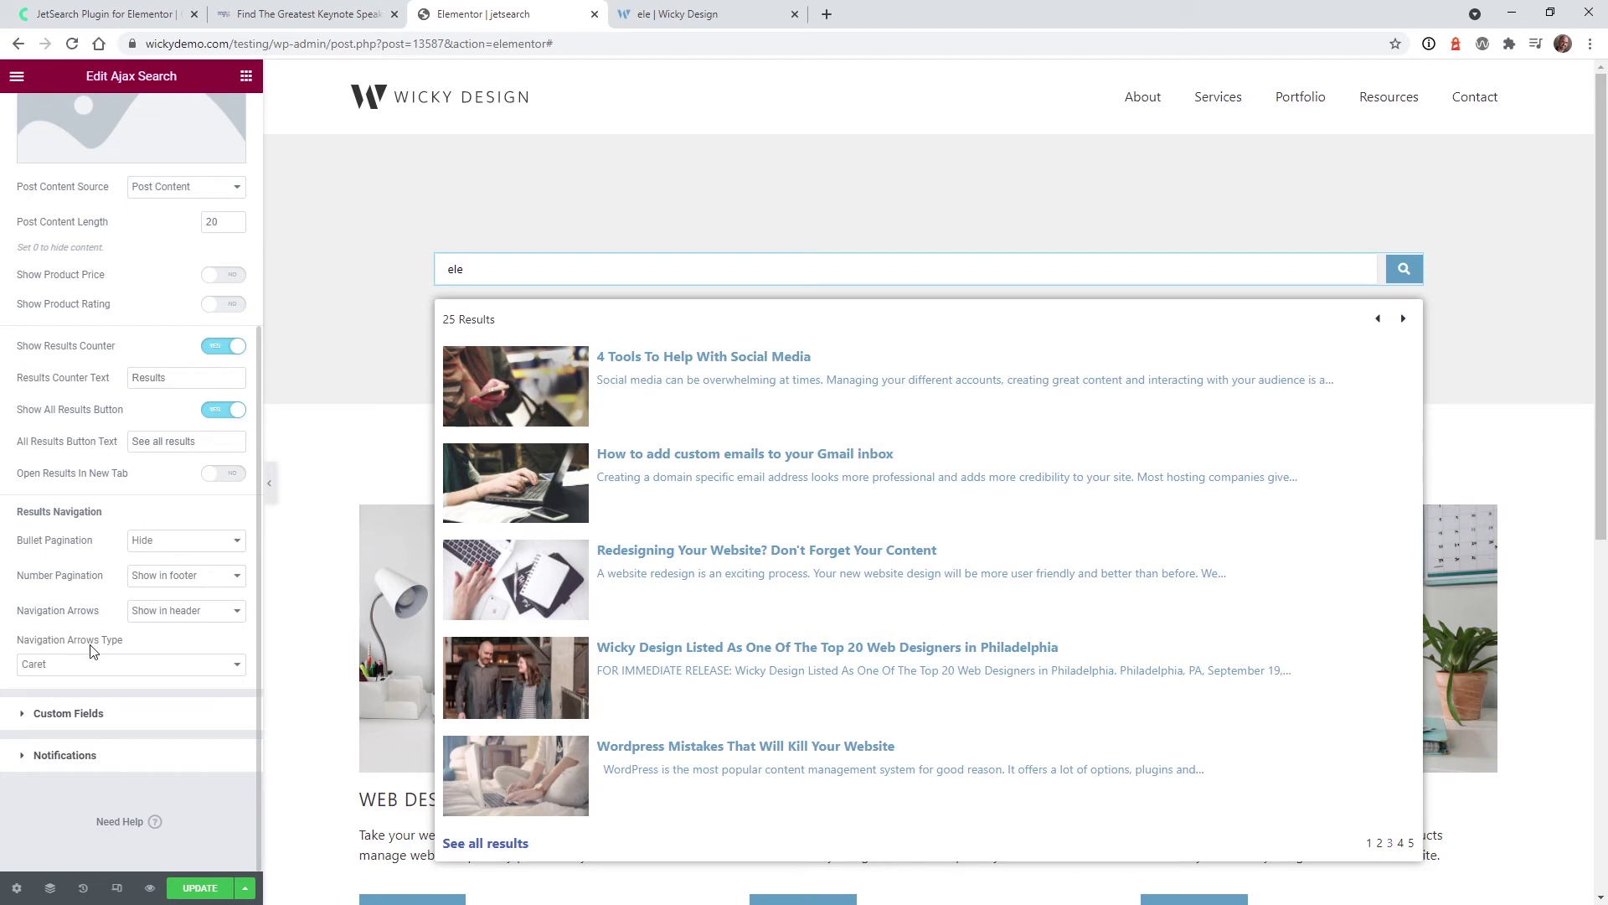
# Examine the available navigation arrow types, followed by the Custom Fields and Notifications settings.
pyautogui.click(103, 667)
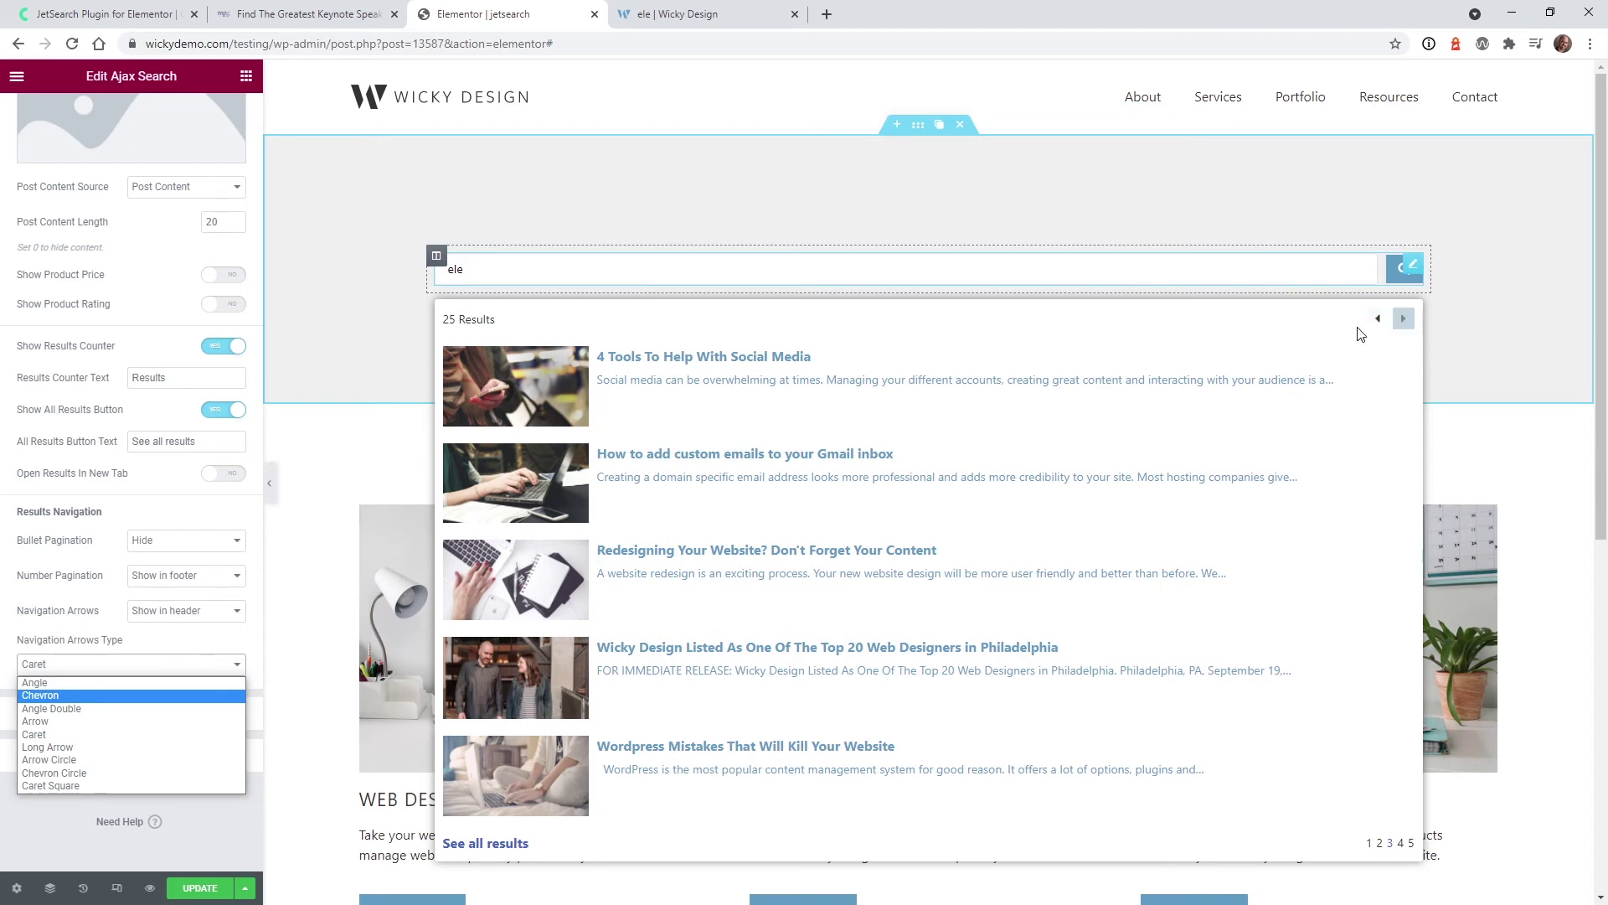
pyautogui.click(105, 293)
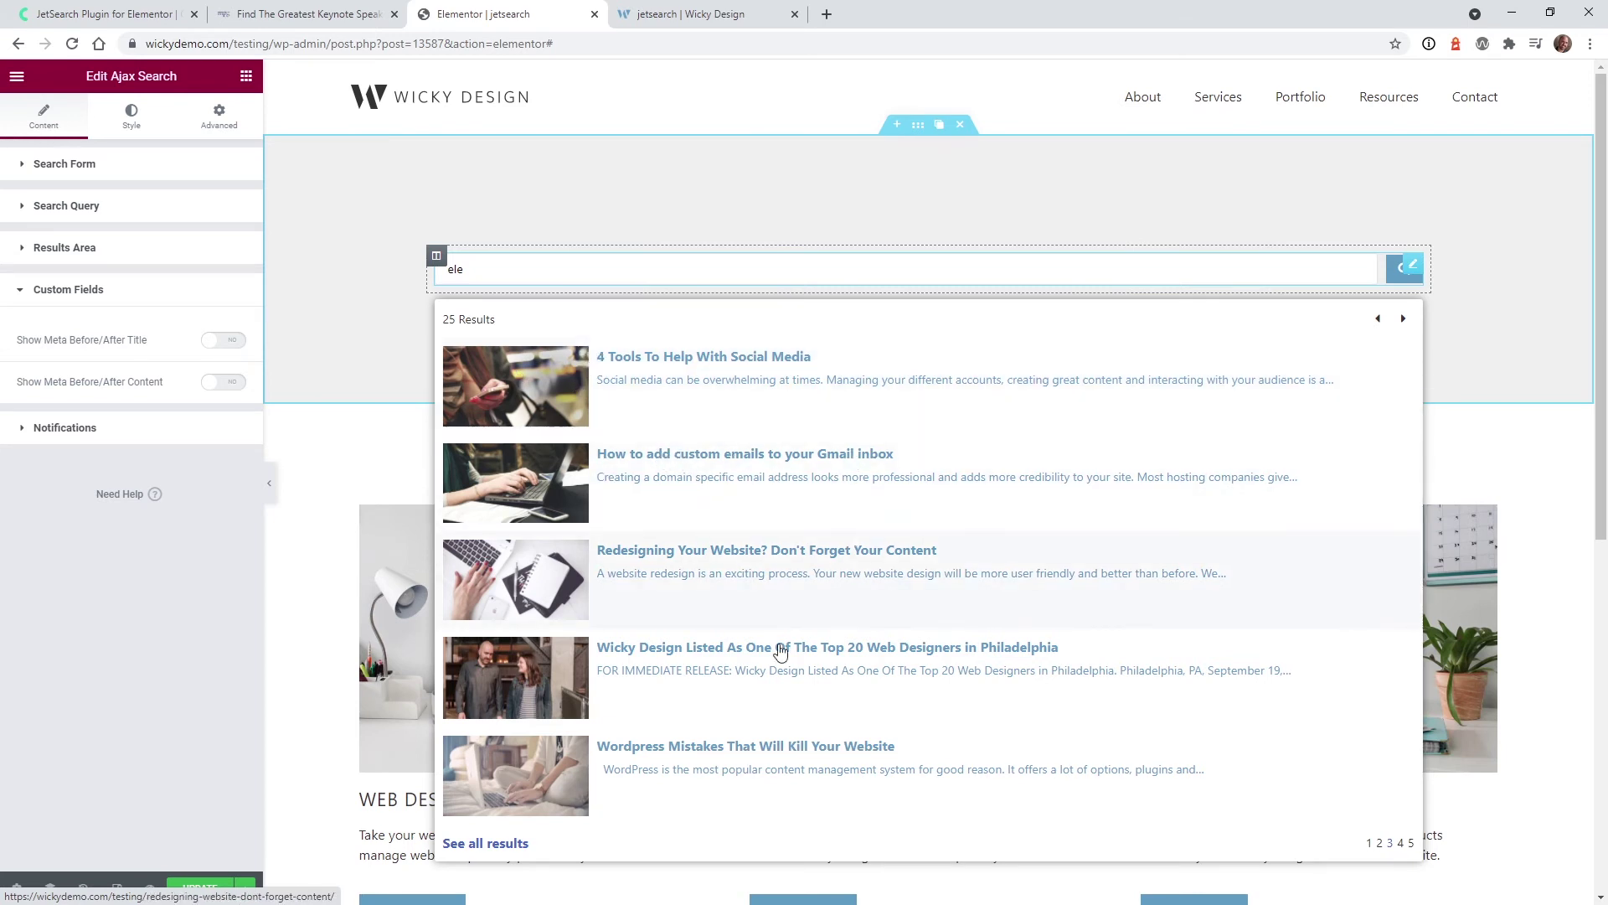
pyautogui.click(102, 431)
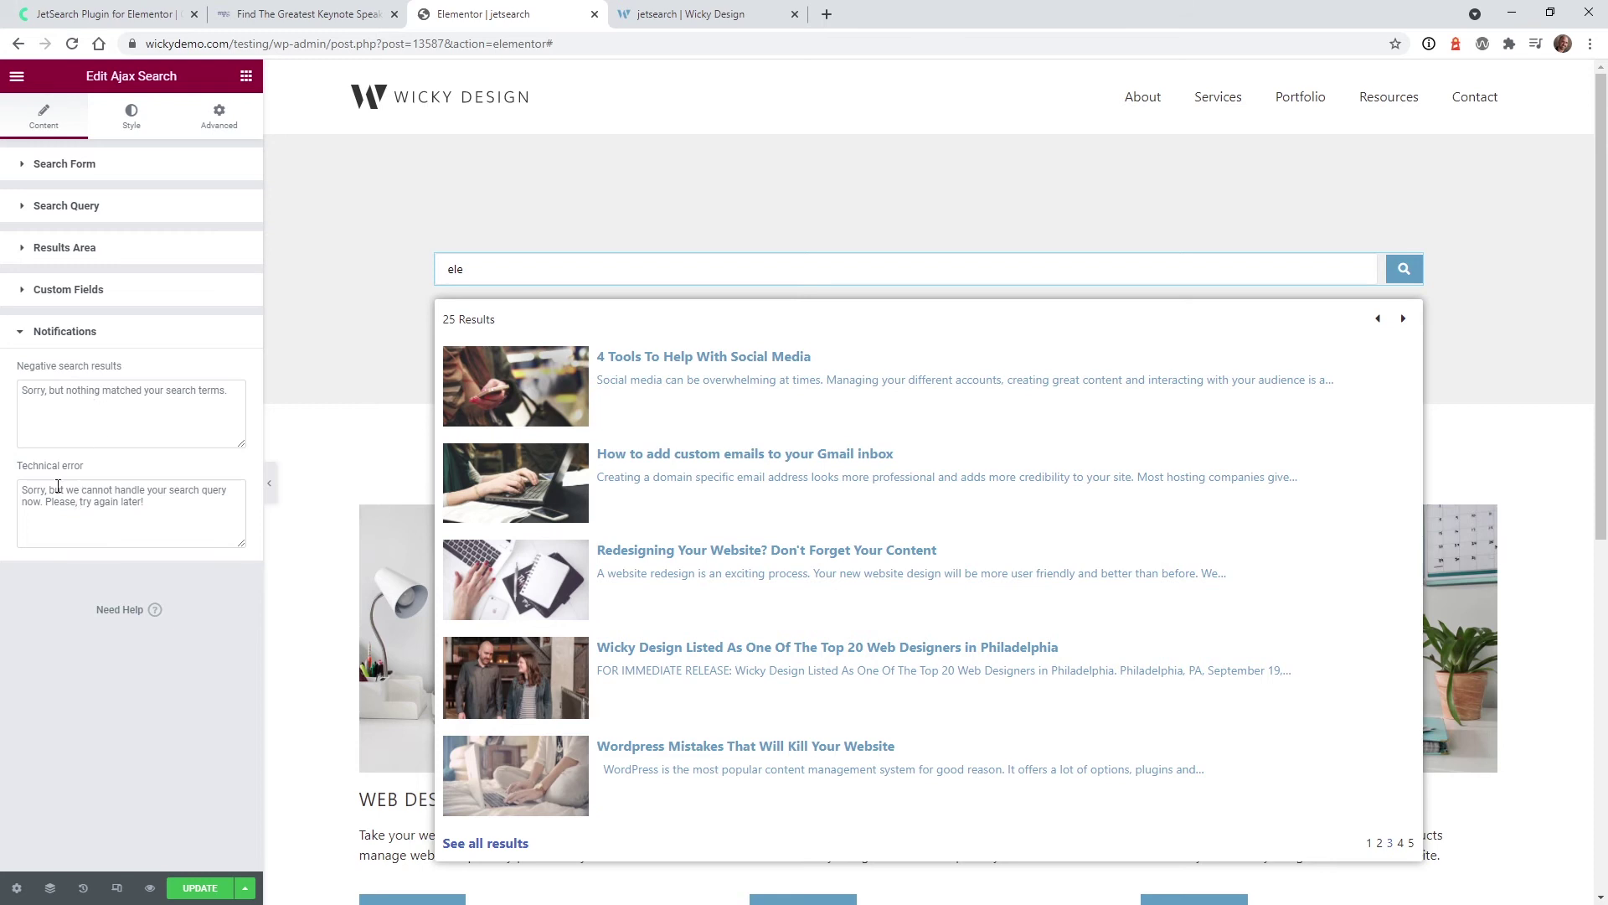
# Search for "elergrwgrw" in the preview to compare the no-match message with the Negative search results text.
pyautogui.click(507, 268)
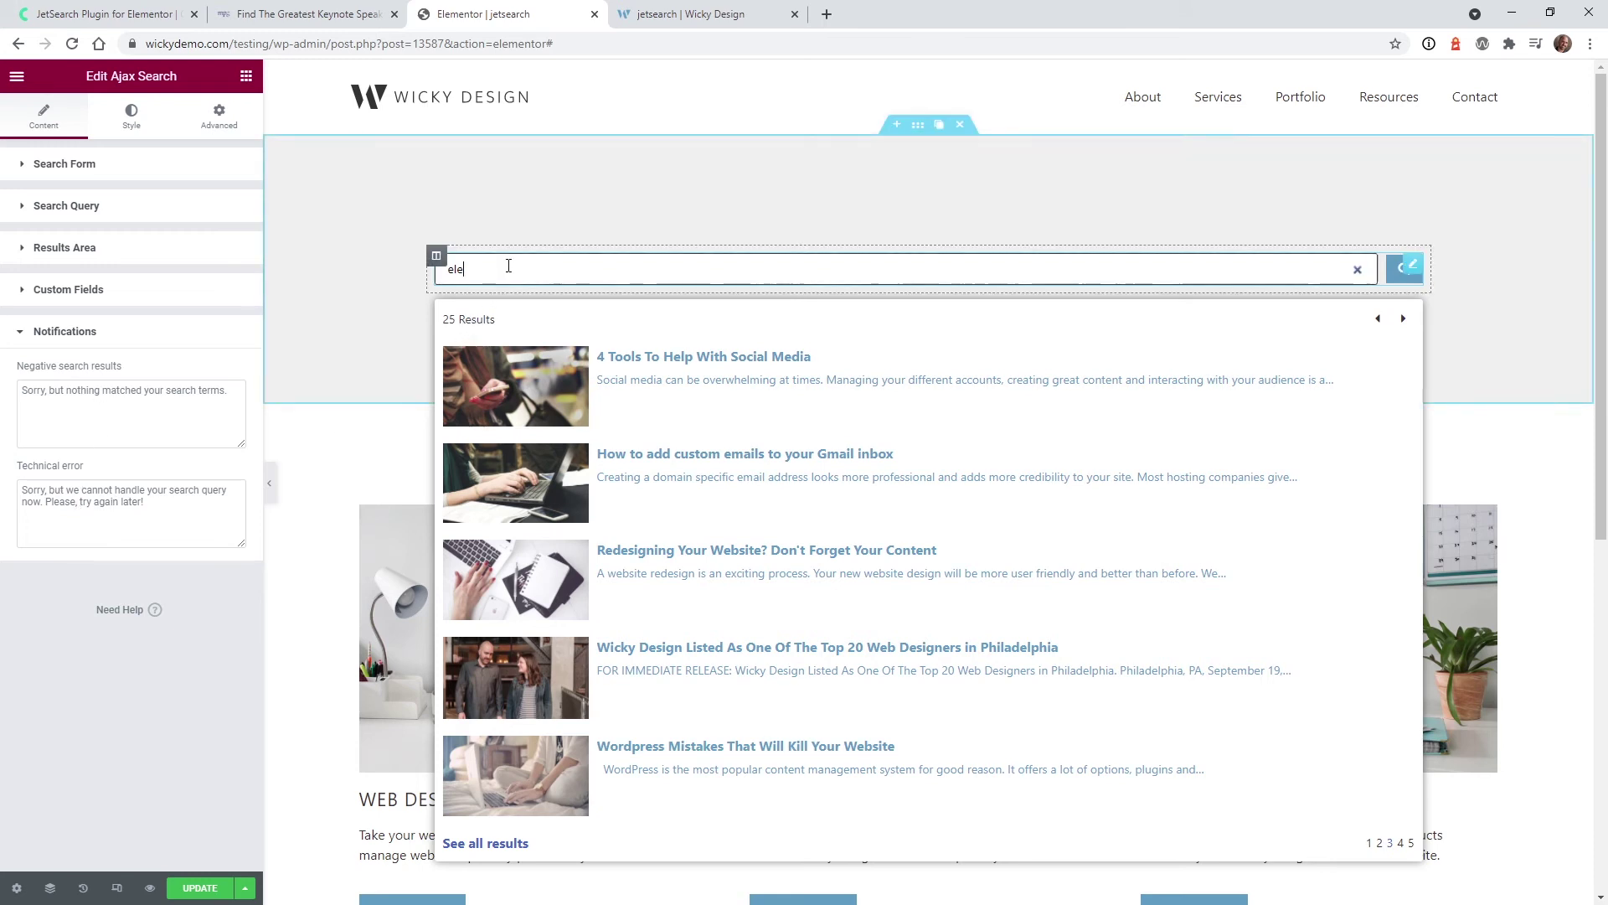
pyautogui.write('rgrwgrw')
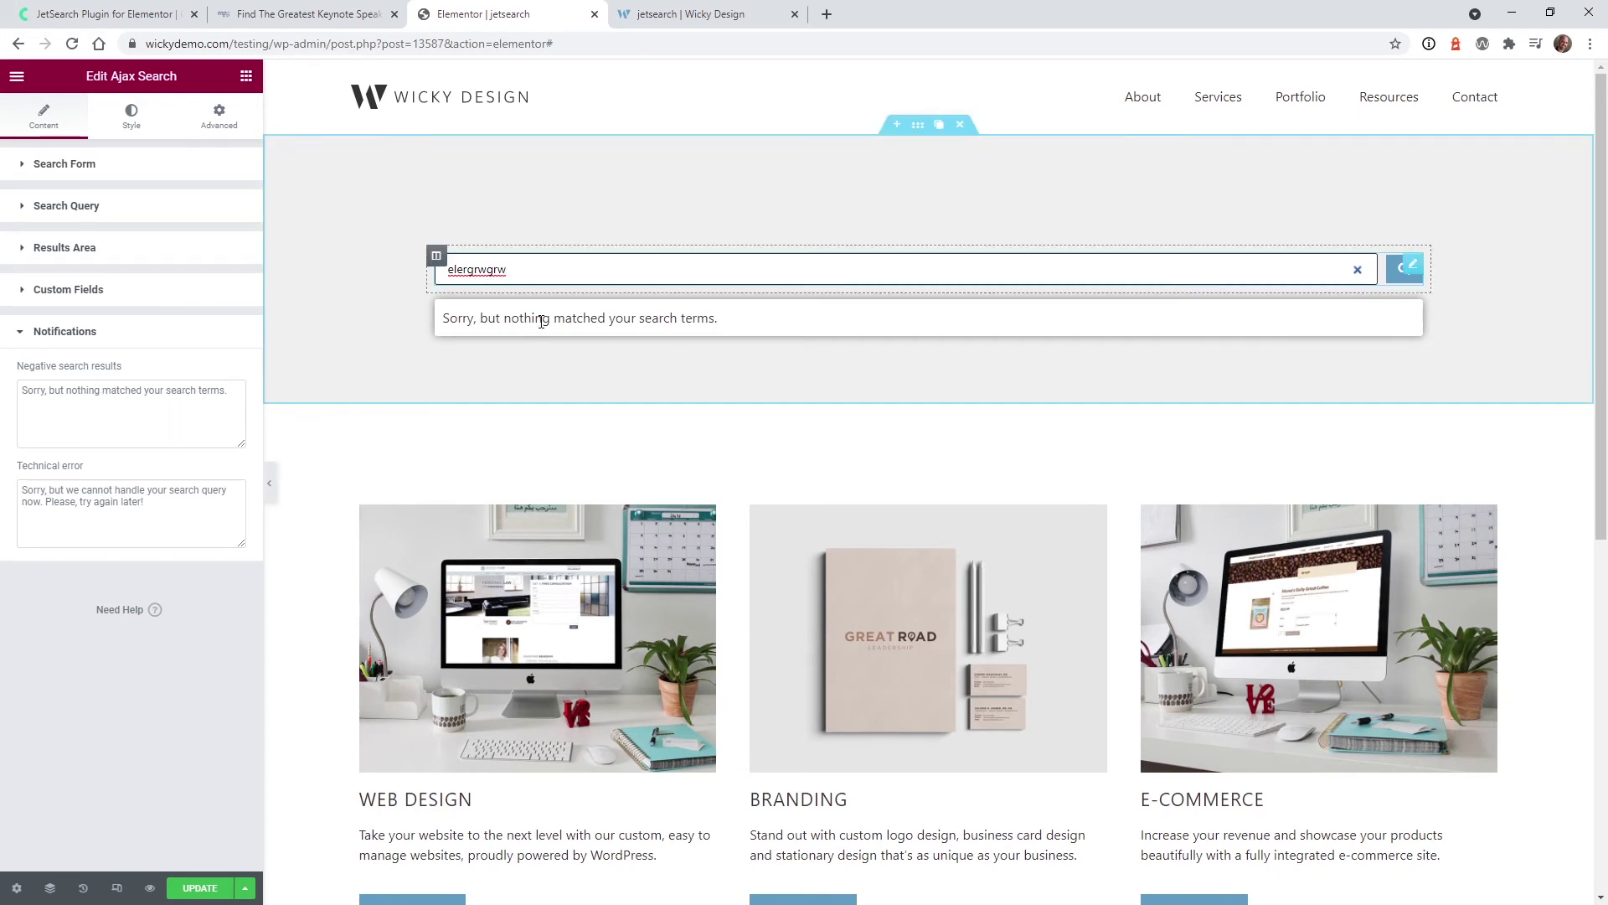
pyautogui.click(131, 391)
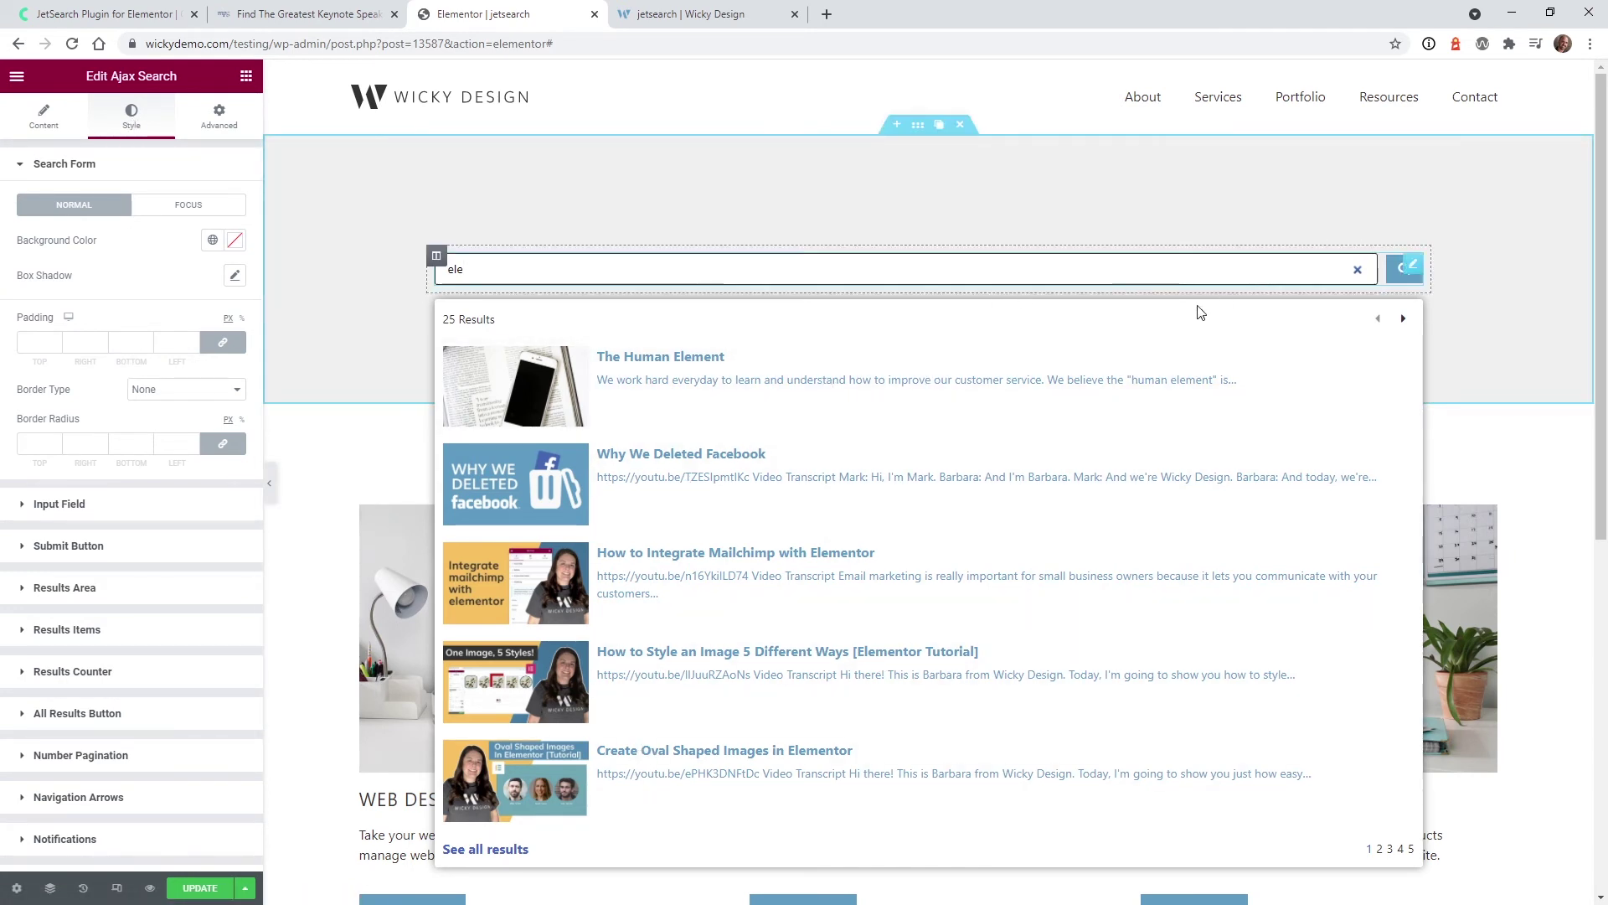
# Look over the Input Field style settings and open the Search Form style section.
pyautogui.click(126, 503)
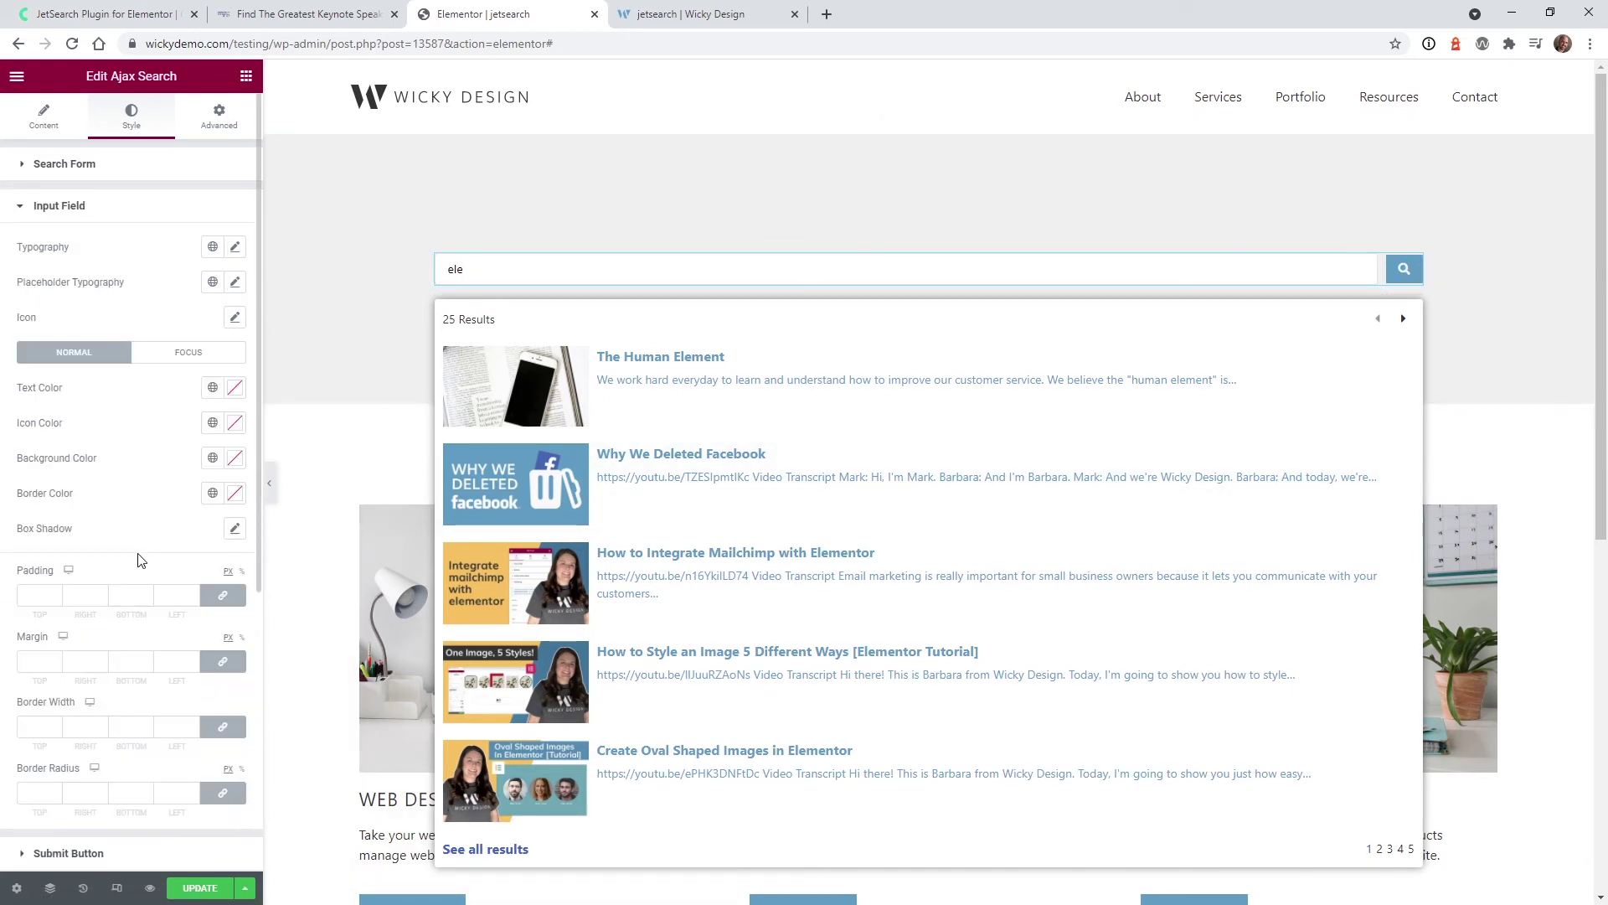
pyautogui.click(83, 218)
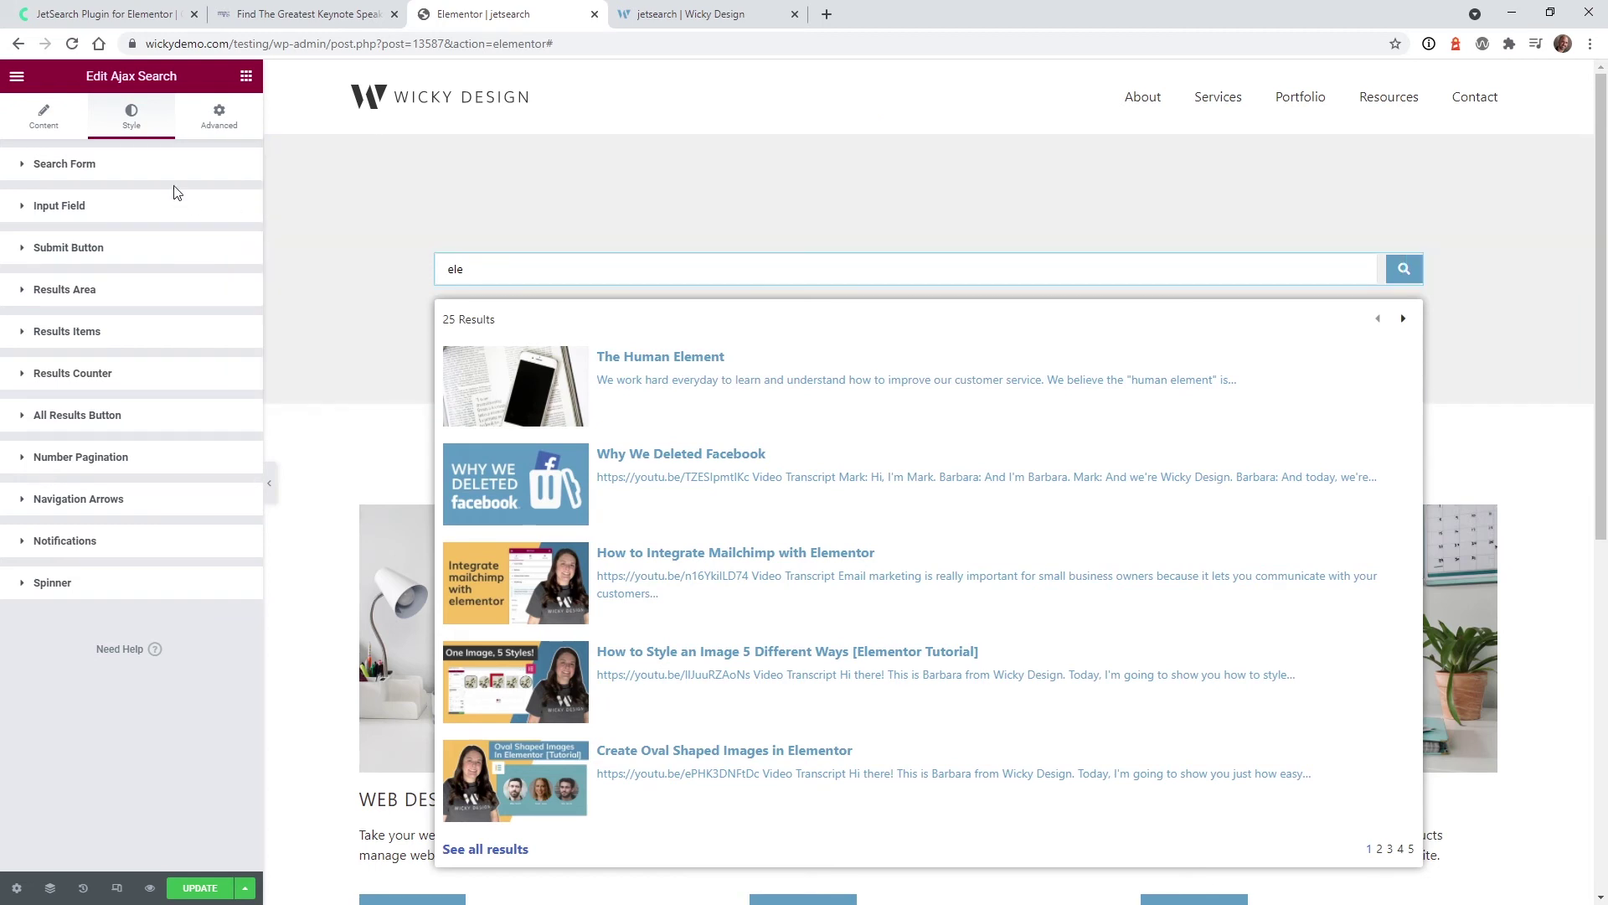
pyautogui.click(138, 163)
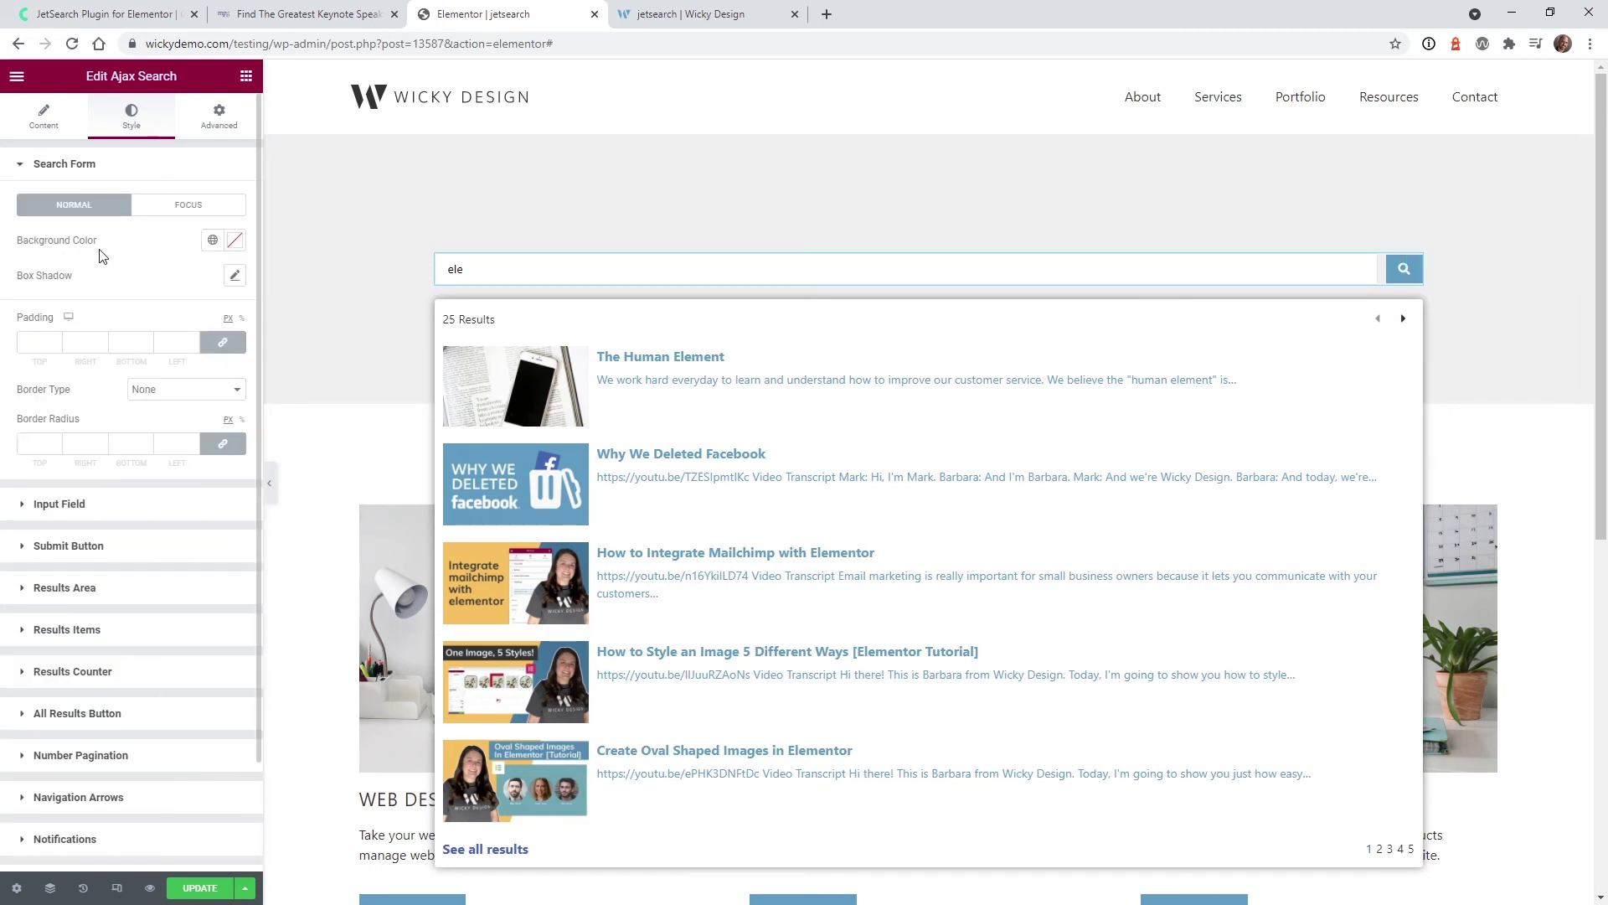
# Try #DD2323 as the search form's background color and reset it to the default.
pyautogui.click(235, 240)
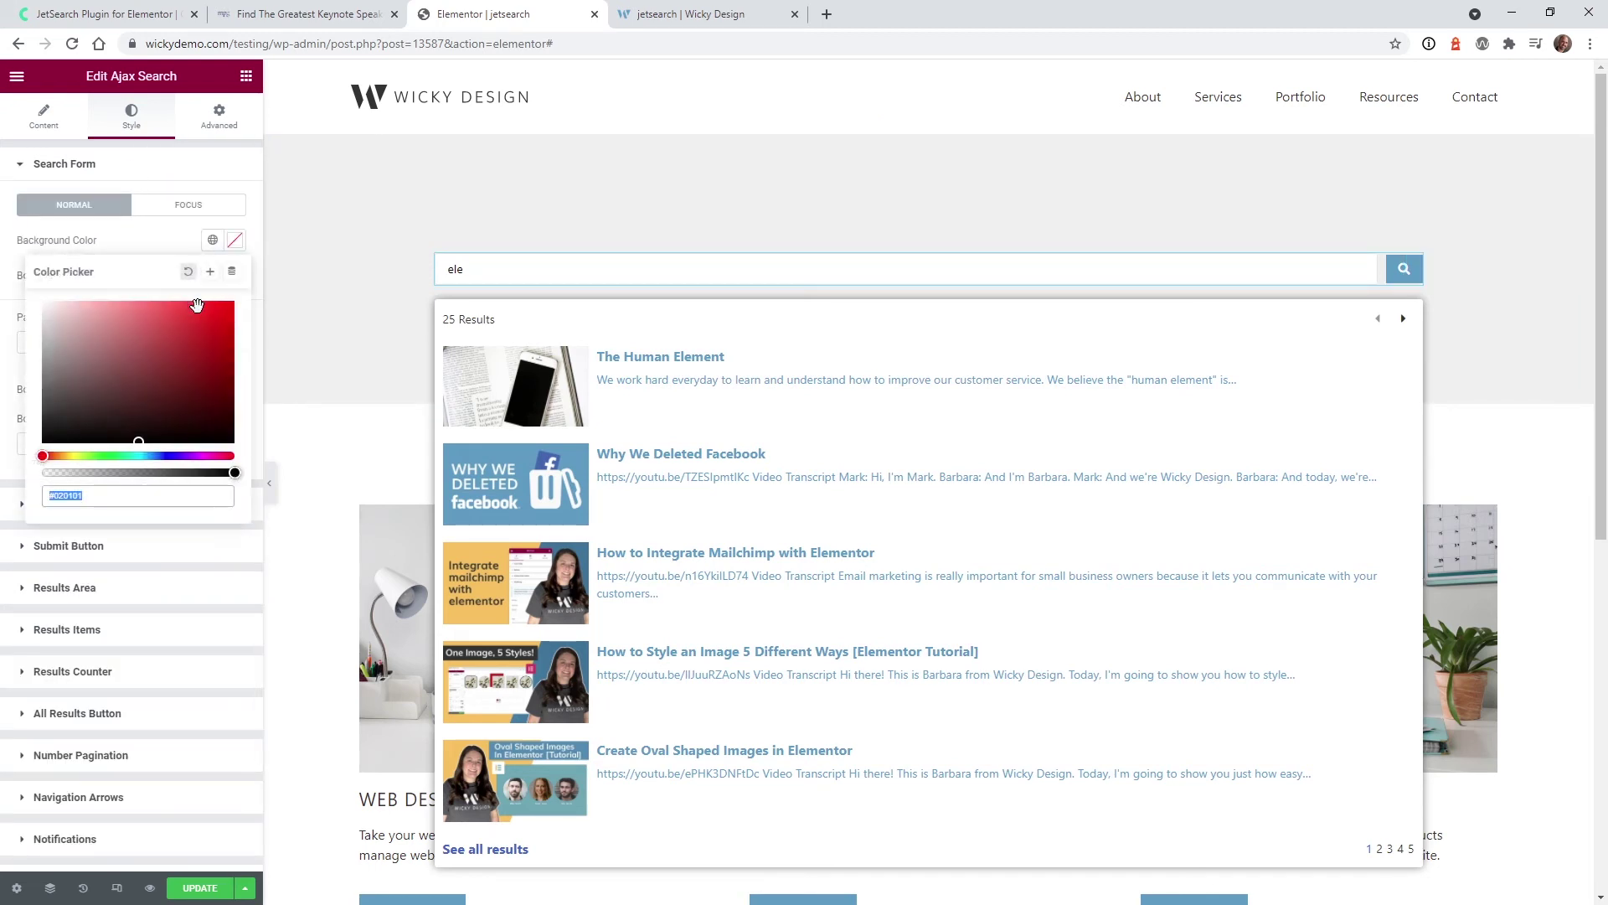
pyautogui.click(204, 320)
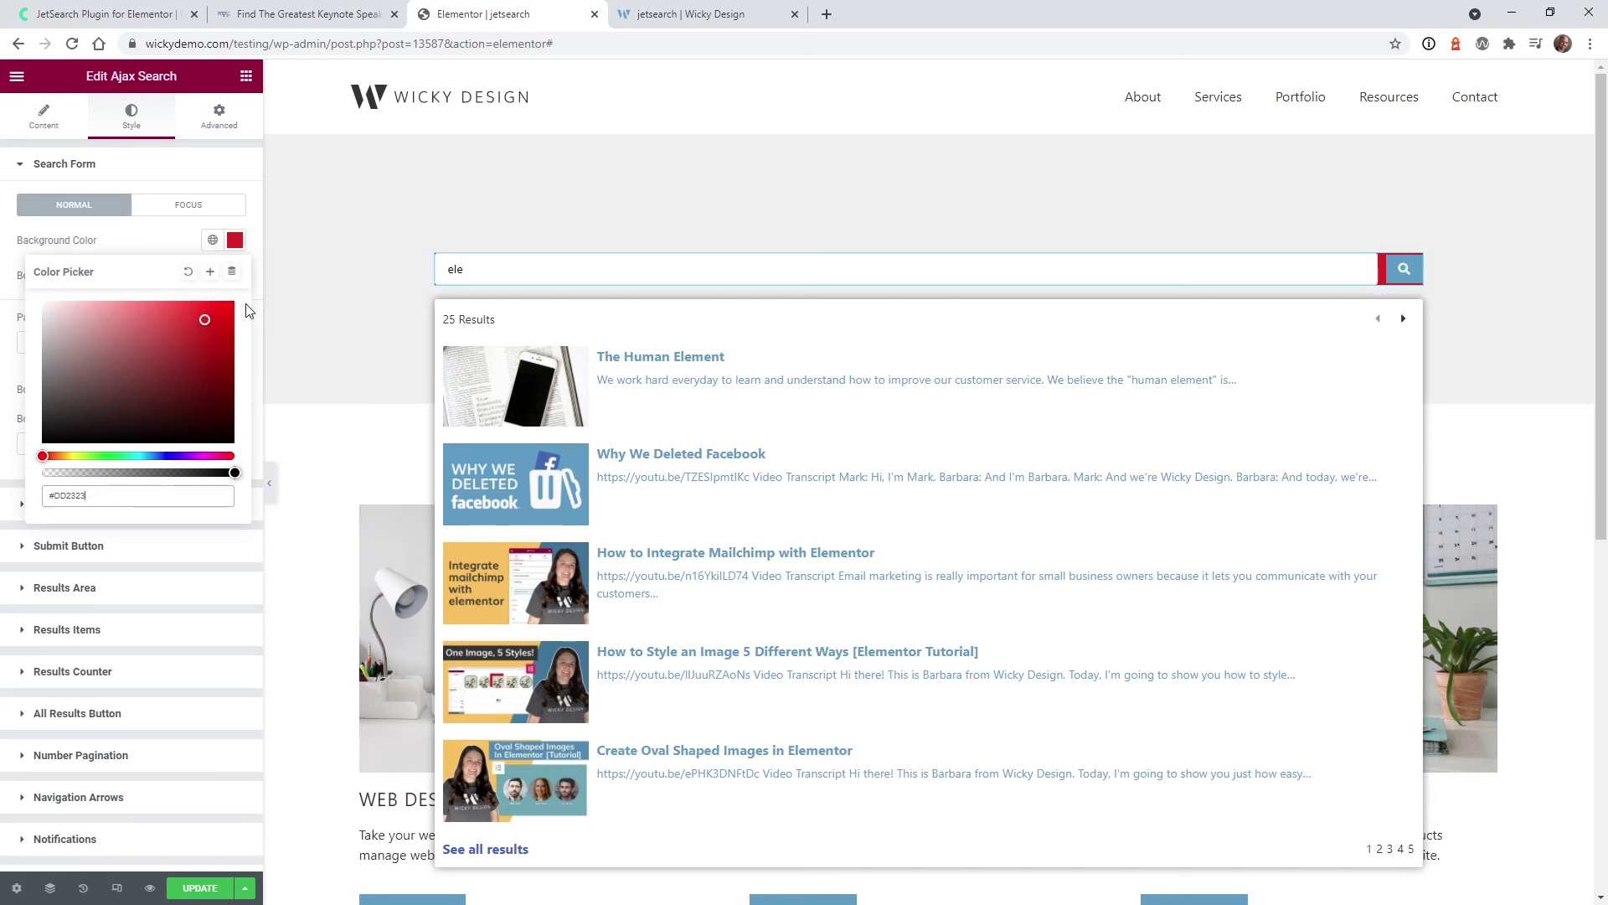
pyautogui.click(187, 282)
pyautogui.click(201, 244)
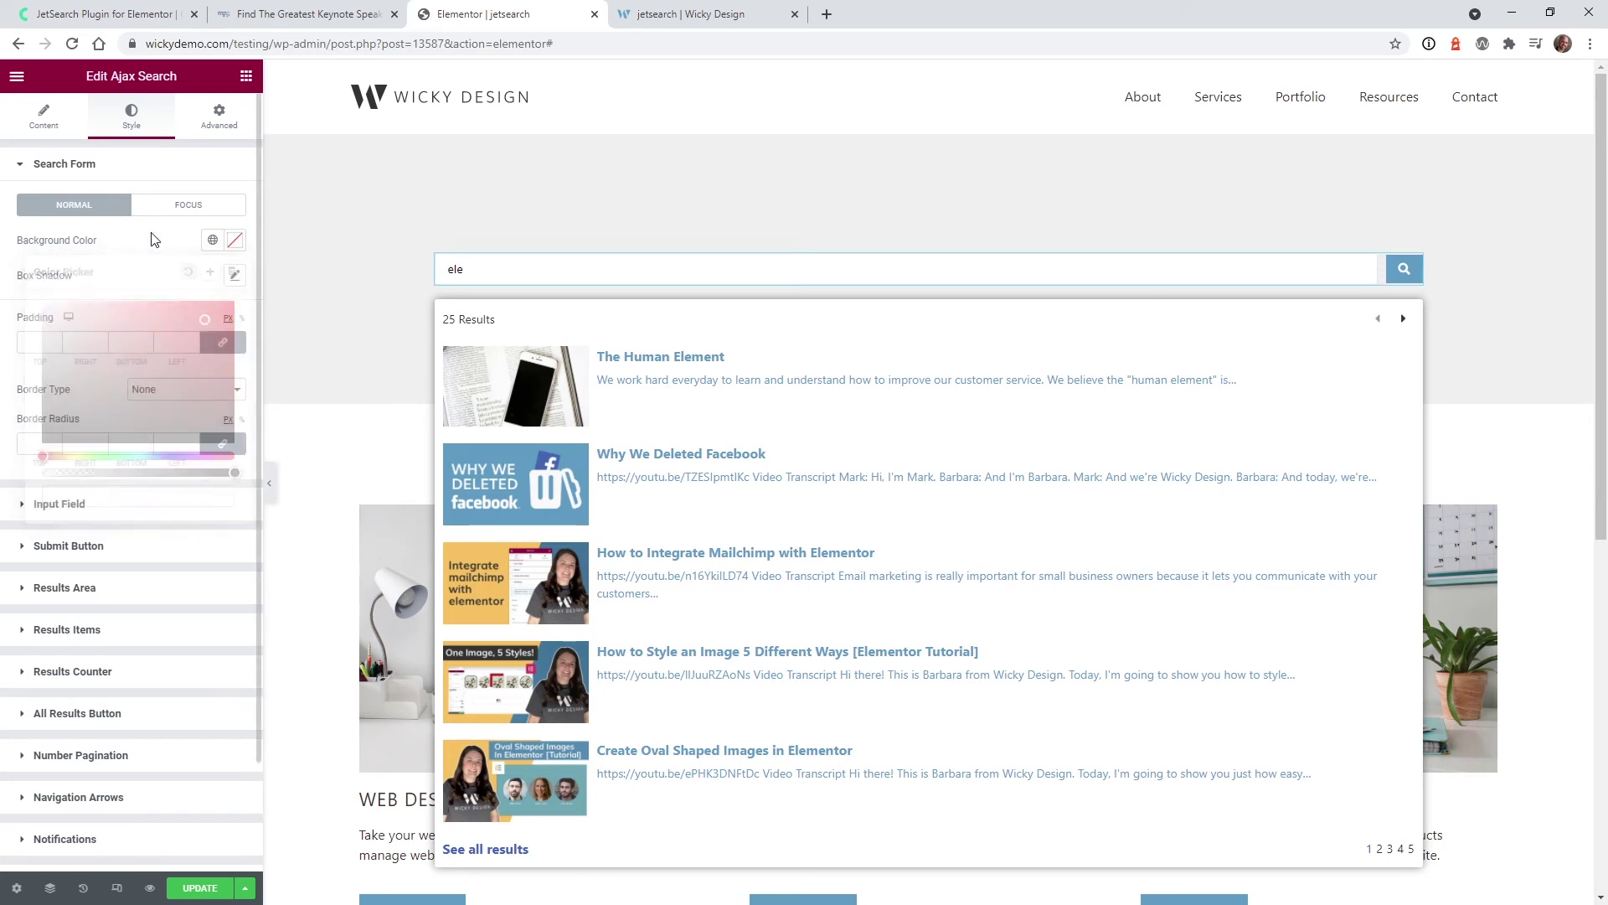
# Compare the search form's Focus and Normal style settings and look through the Input Field style options.
pyautogui.click(206, 218)
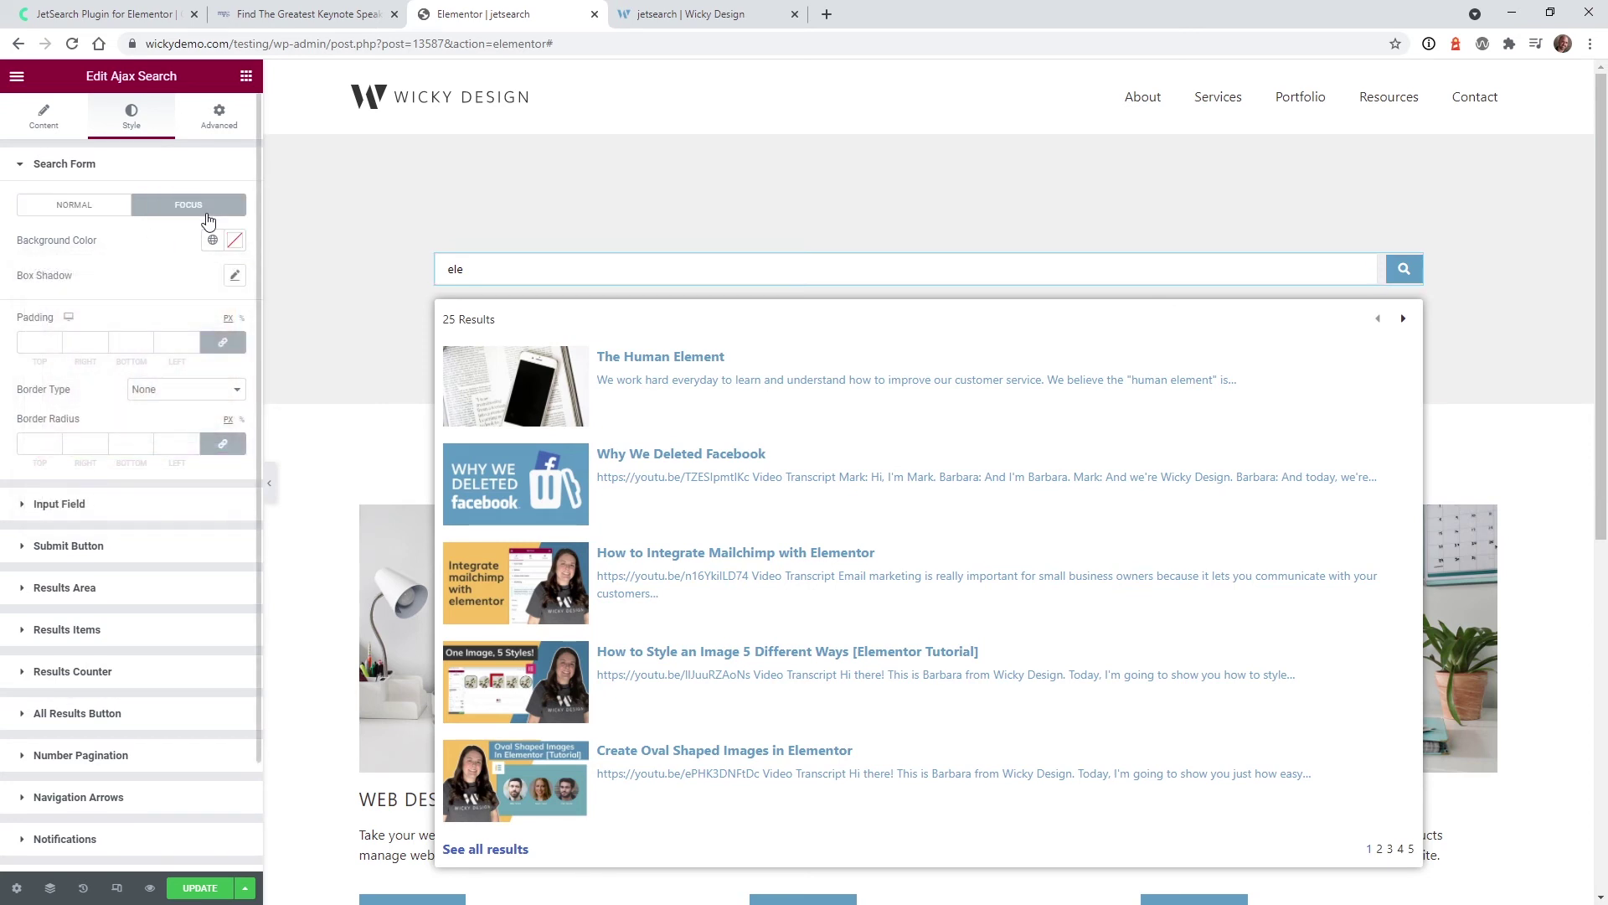
pyautogui.click(98, 214)
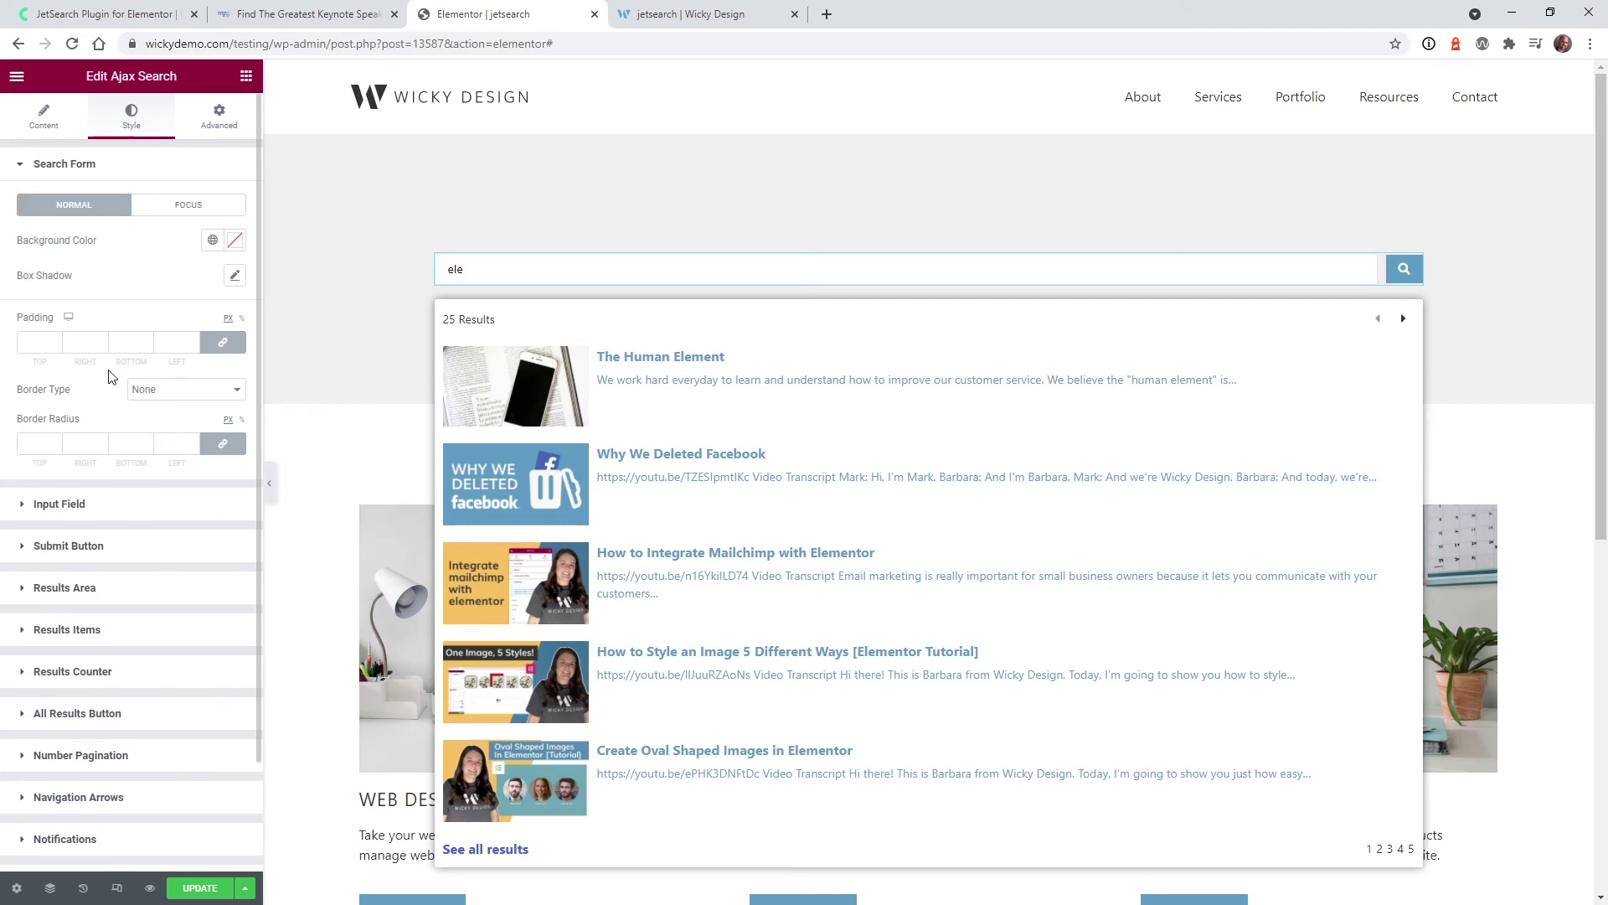
pyautogui.scroll(-2, 112, 382)
pyautogui.click(59, 378)
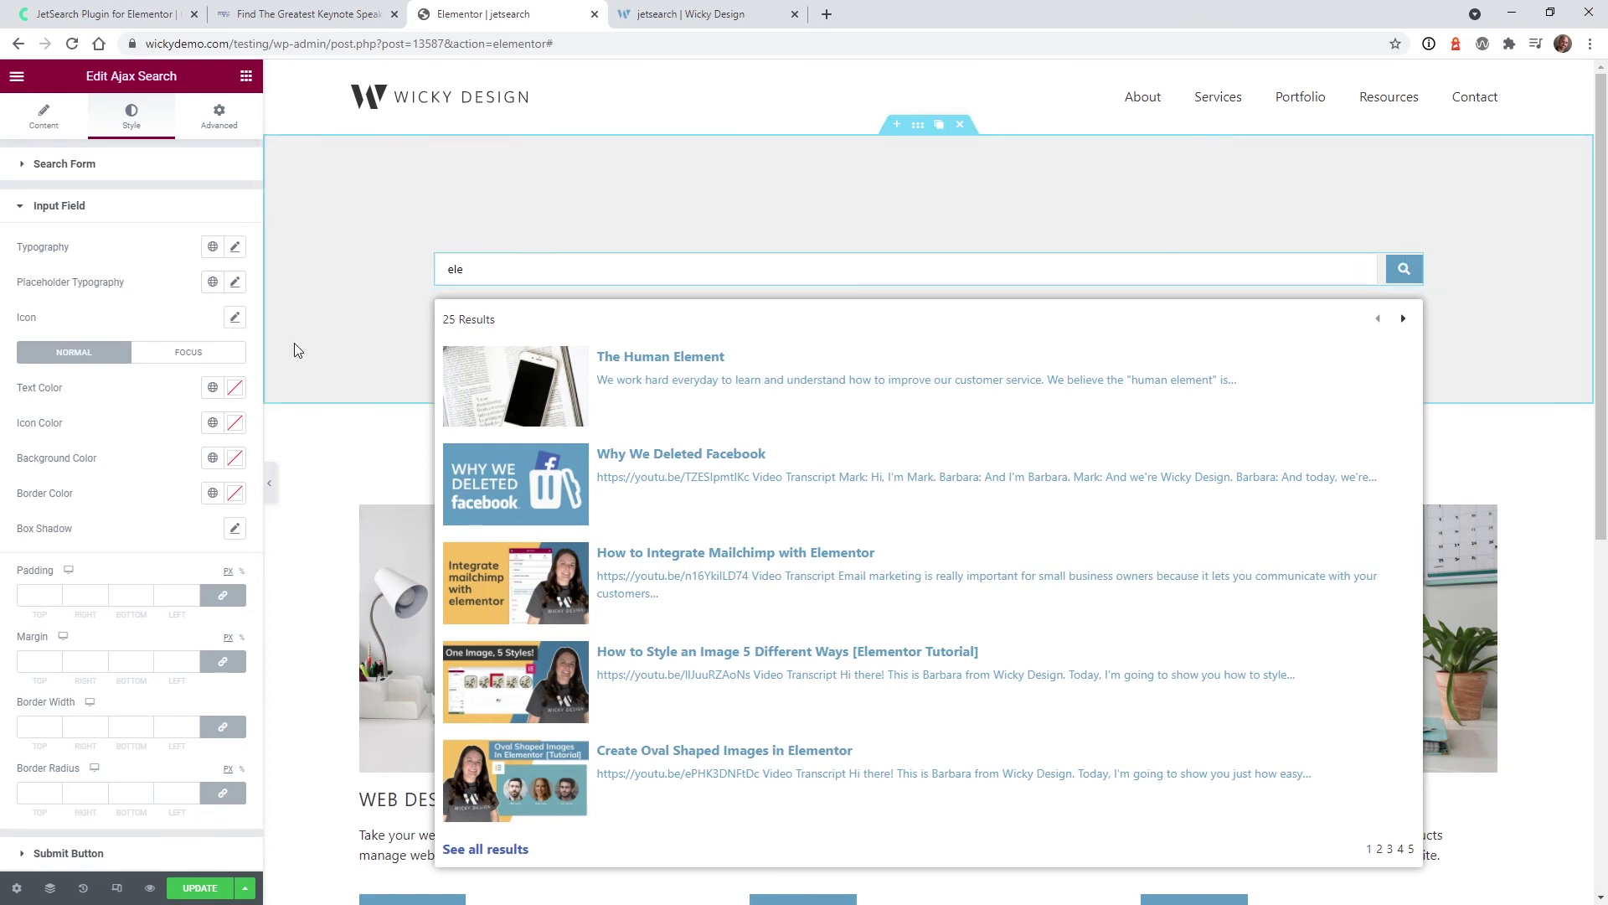
pyautogui.click(82, 216)
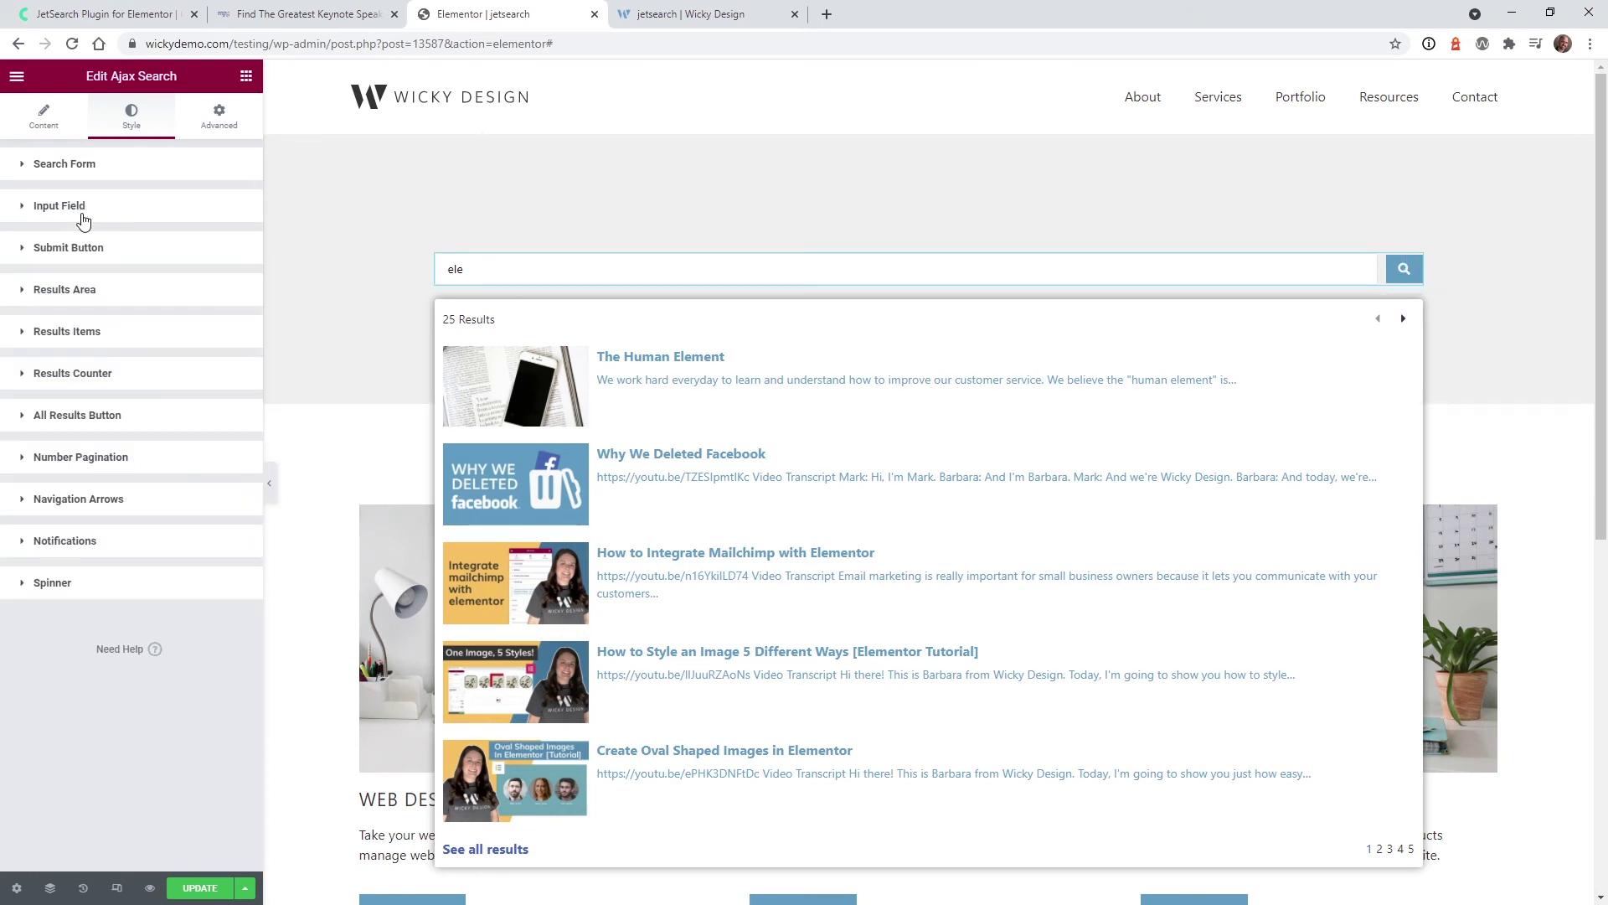
# Try a custom icon font size on the submit button and clear the value again.
pyautogui.click(112, 257)
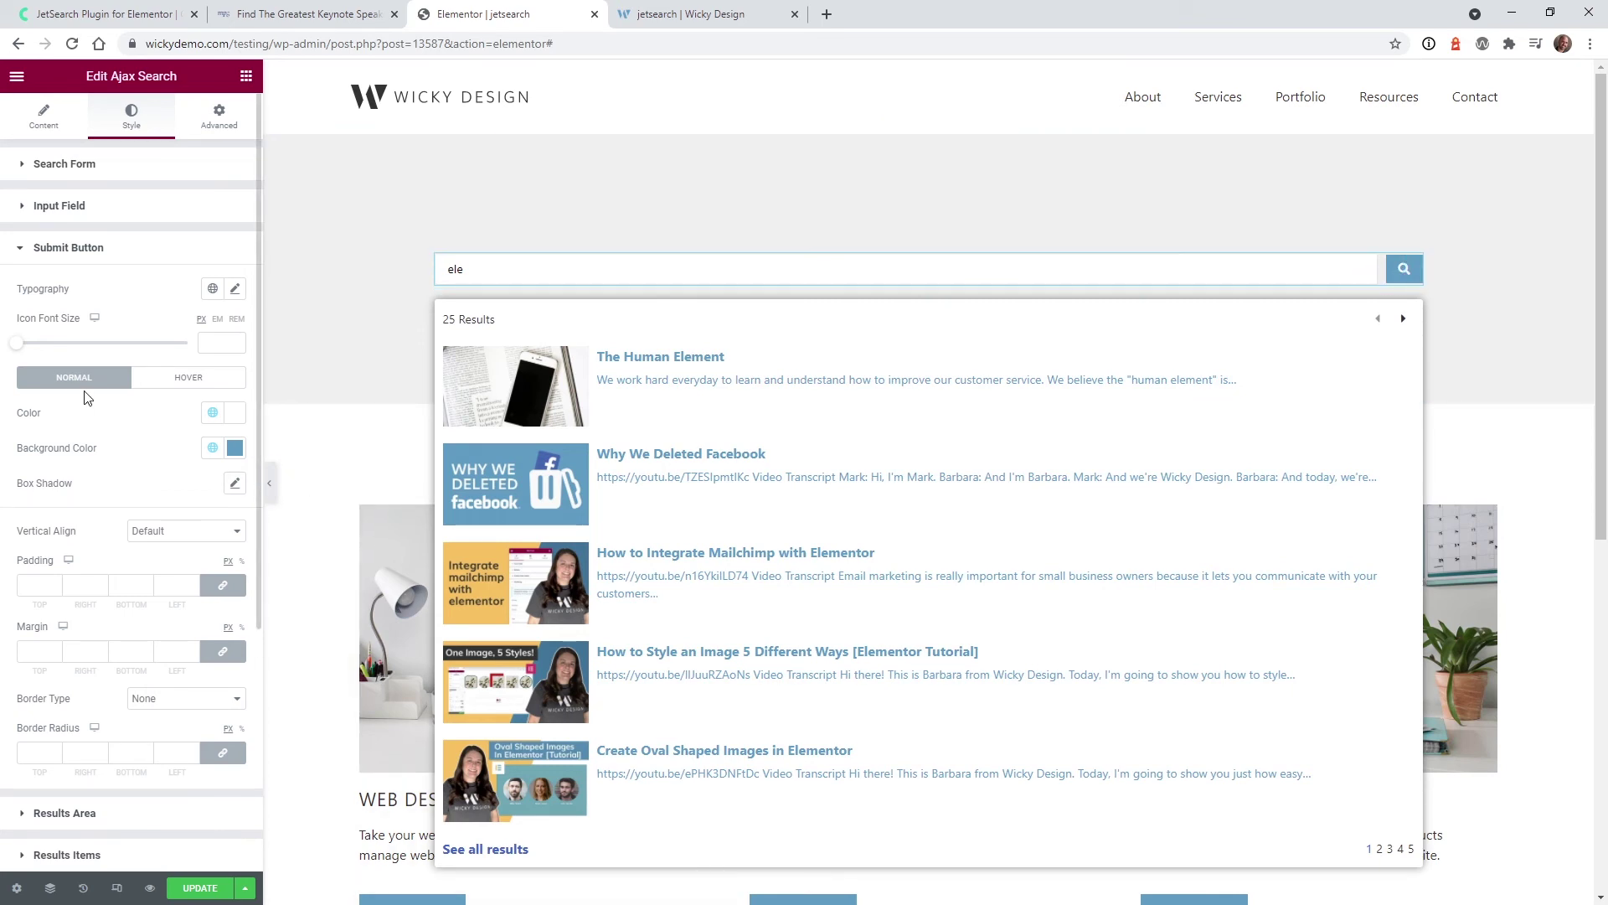
pyautogui.moveTo(17, 350)
pyautogui.mouseDown()
pyautogui.moveTo(92, 345)
pyautogui.moveTo(18, 344)
pyautogui.mouseUp()
pyautogui.click(213, 351)
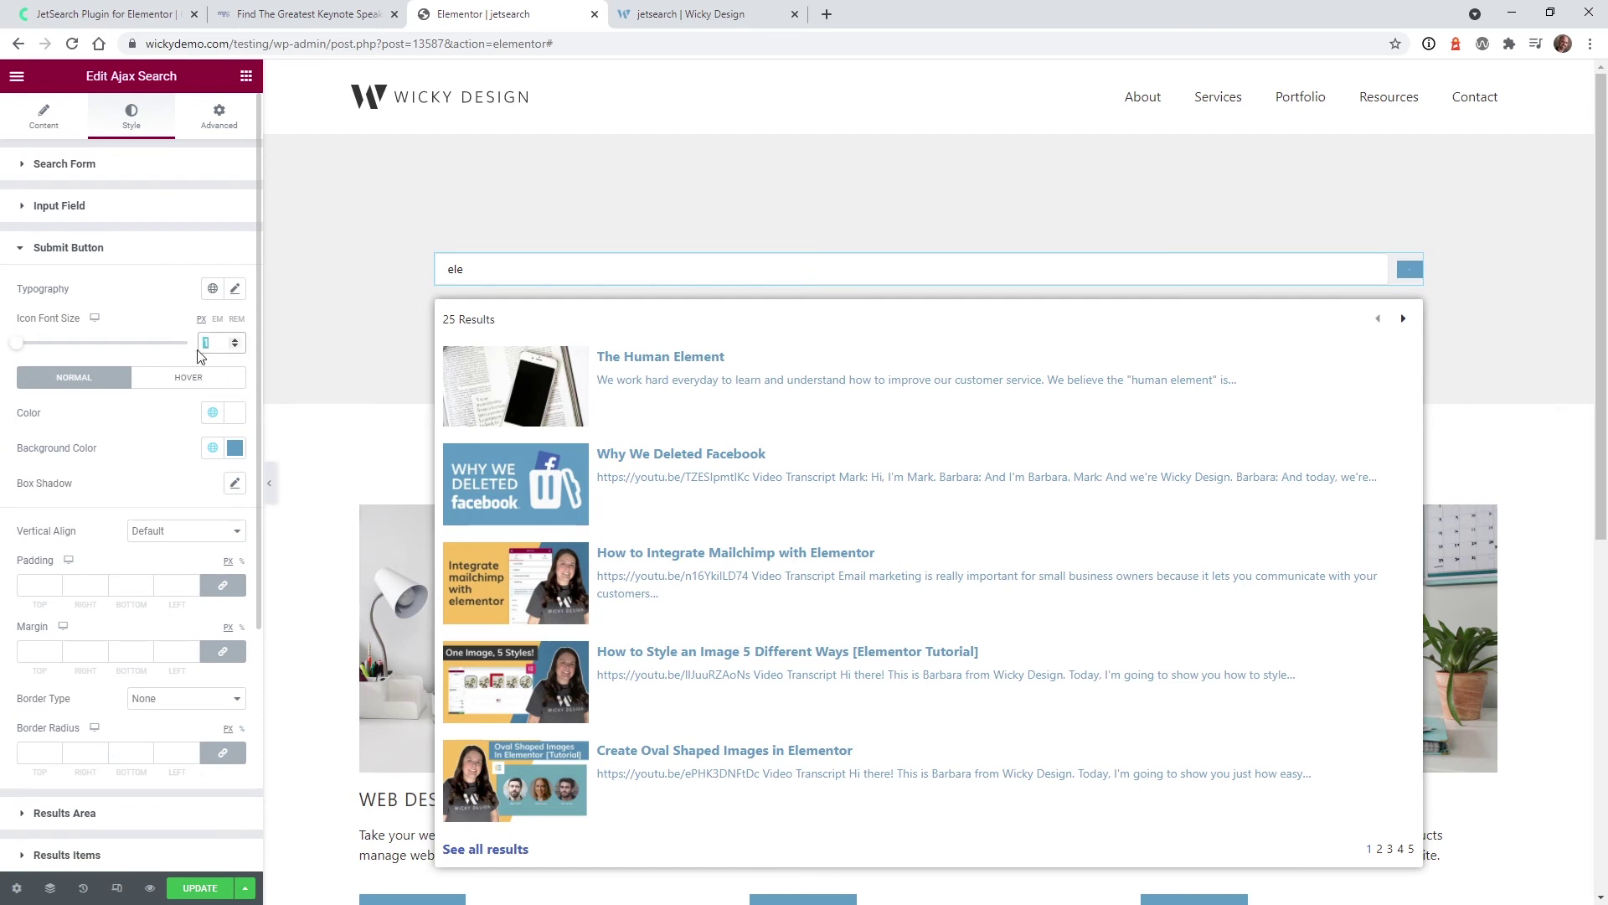
pyautogui.press('BackSpace')
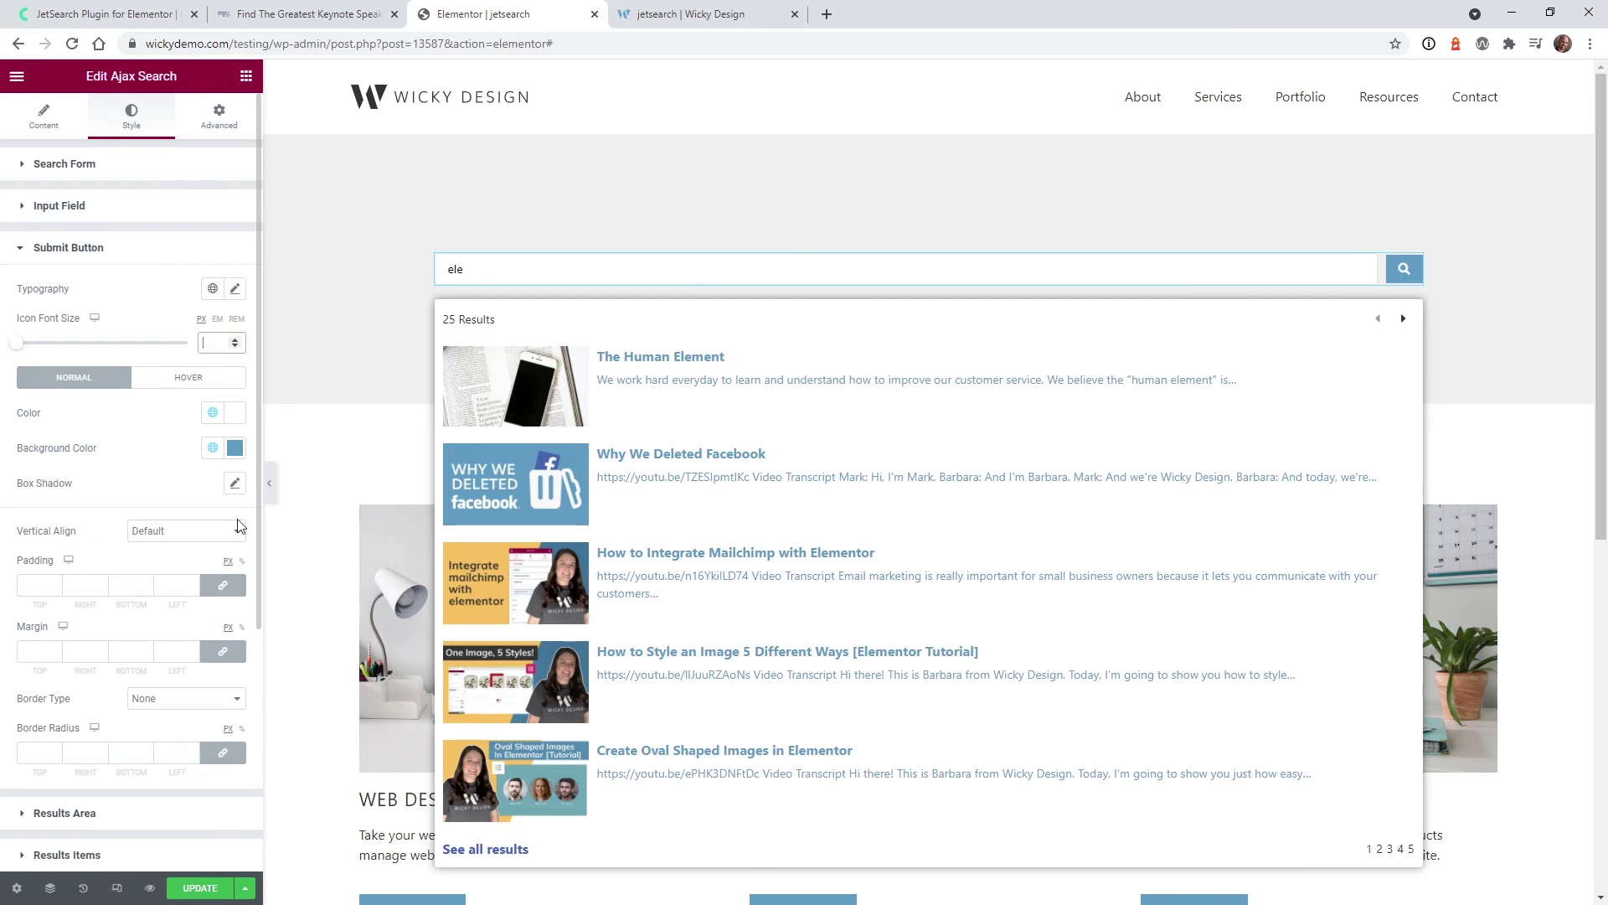
# View the submit button's vertical alignment options without changing them and collapse its style section.
pyautogui.click(181, 532)
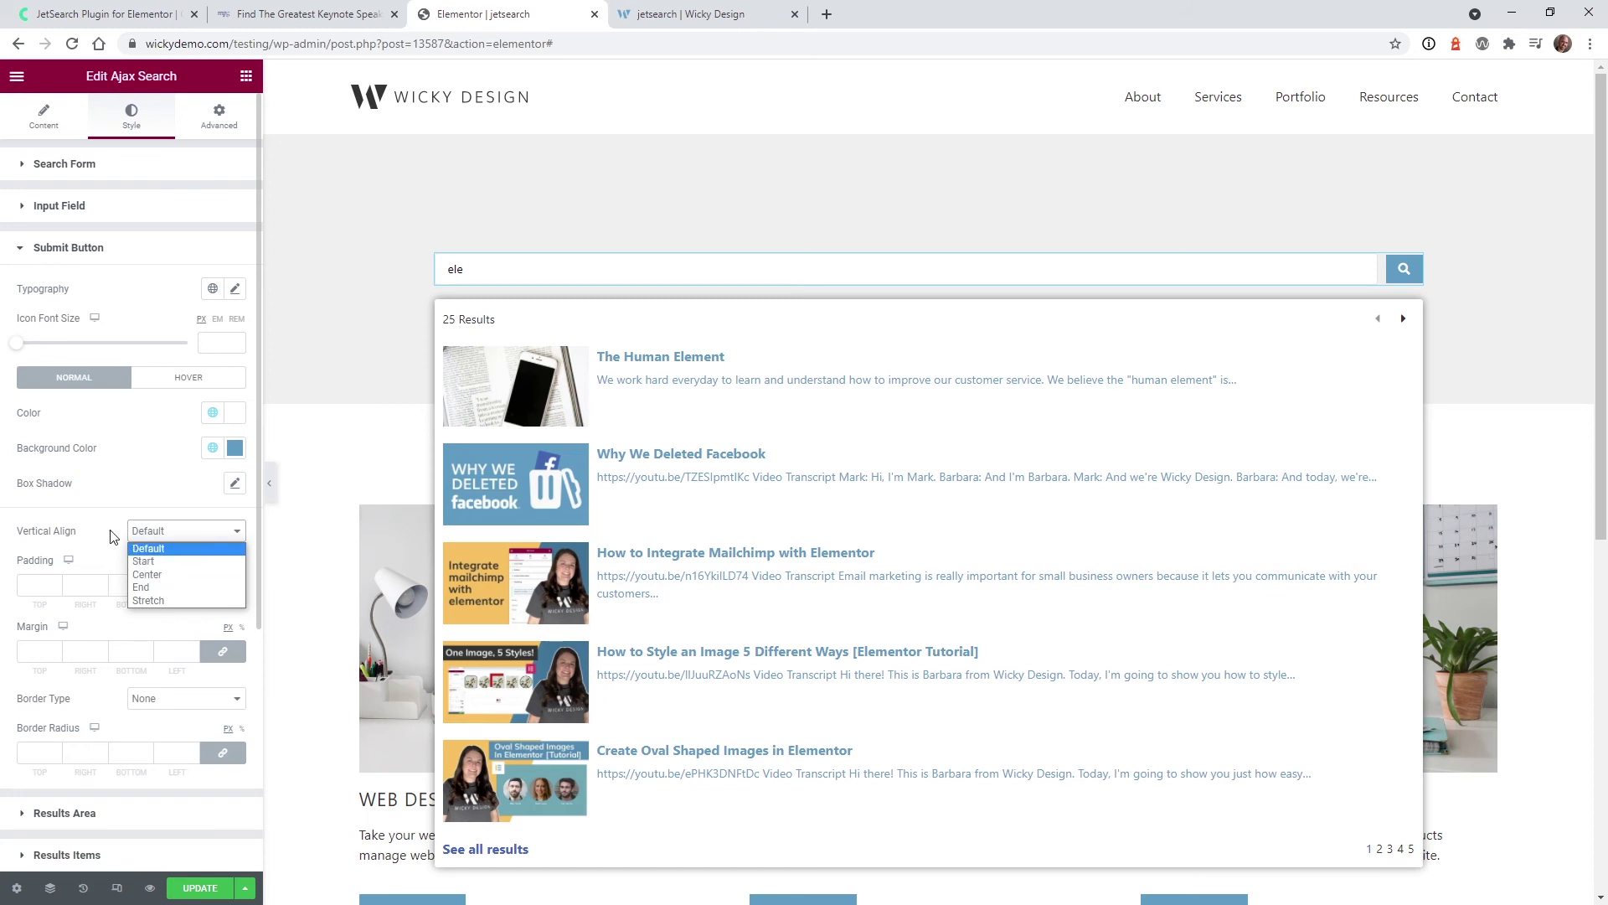
pyautogui.click(37, 526)
pyautogui.click(92, 257)
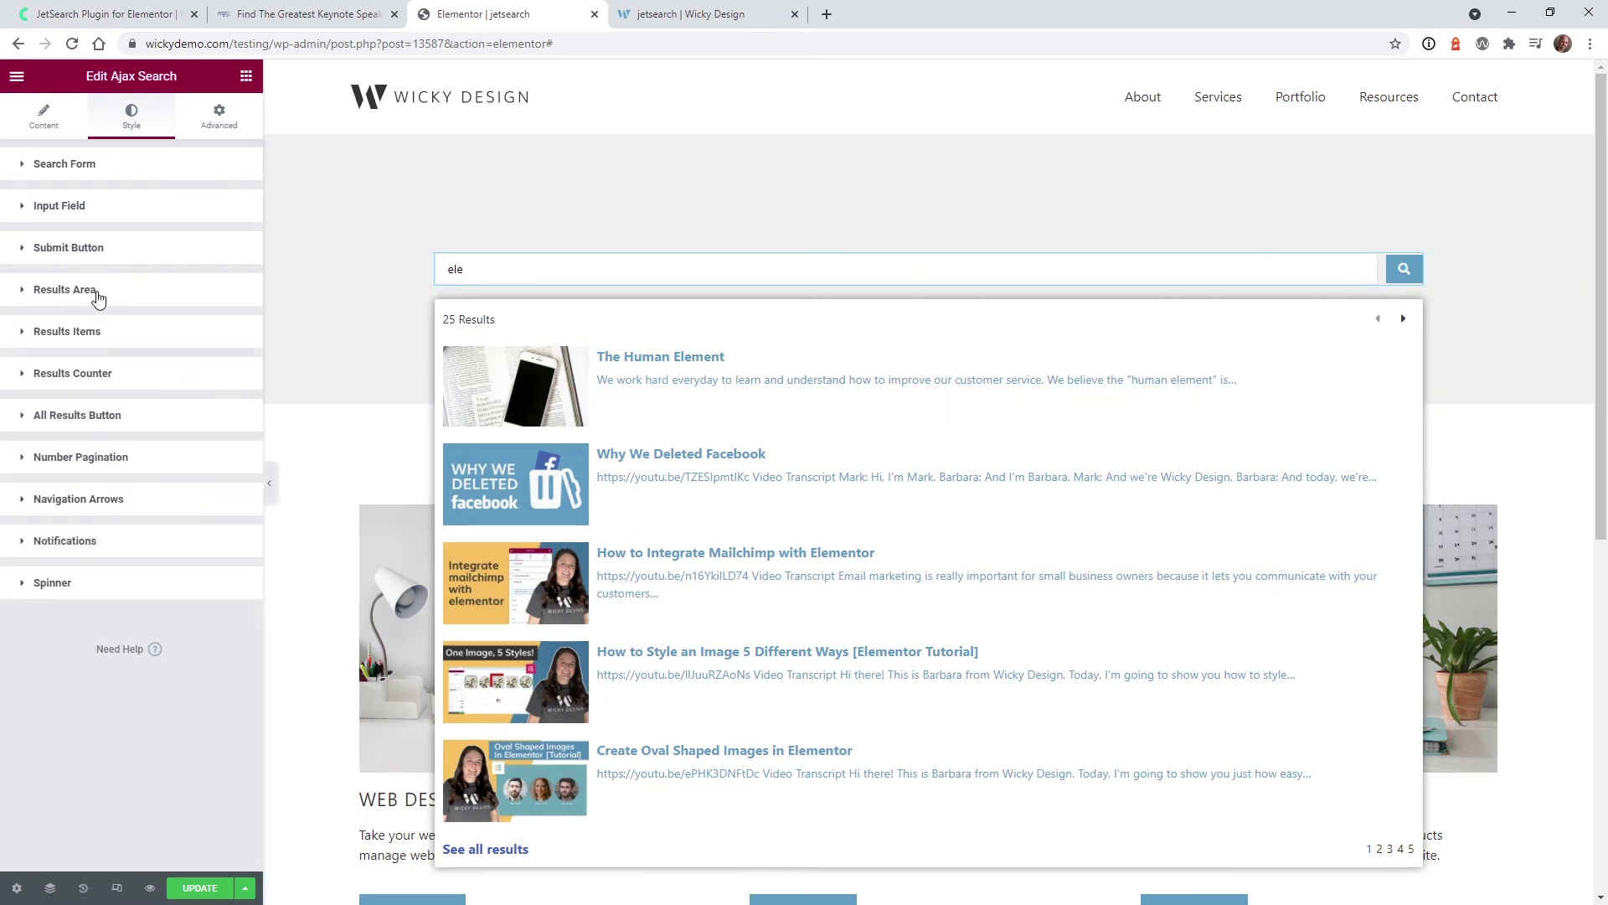
# Try a gap of 40 between the search form and the results area, and settle on 12.
pyautogui.click(98, 297)
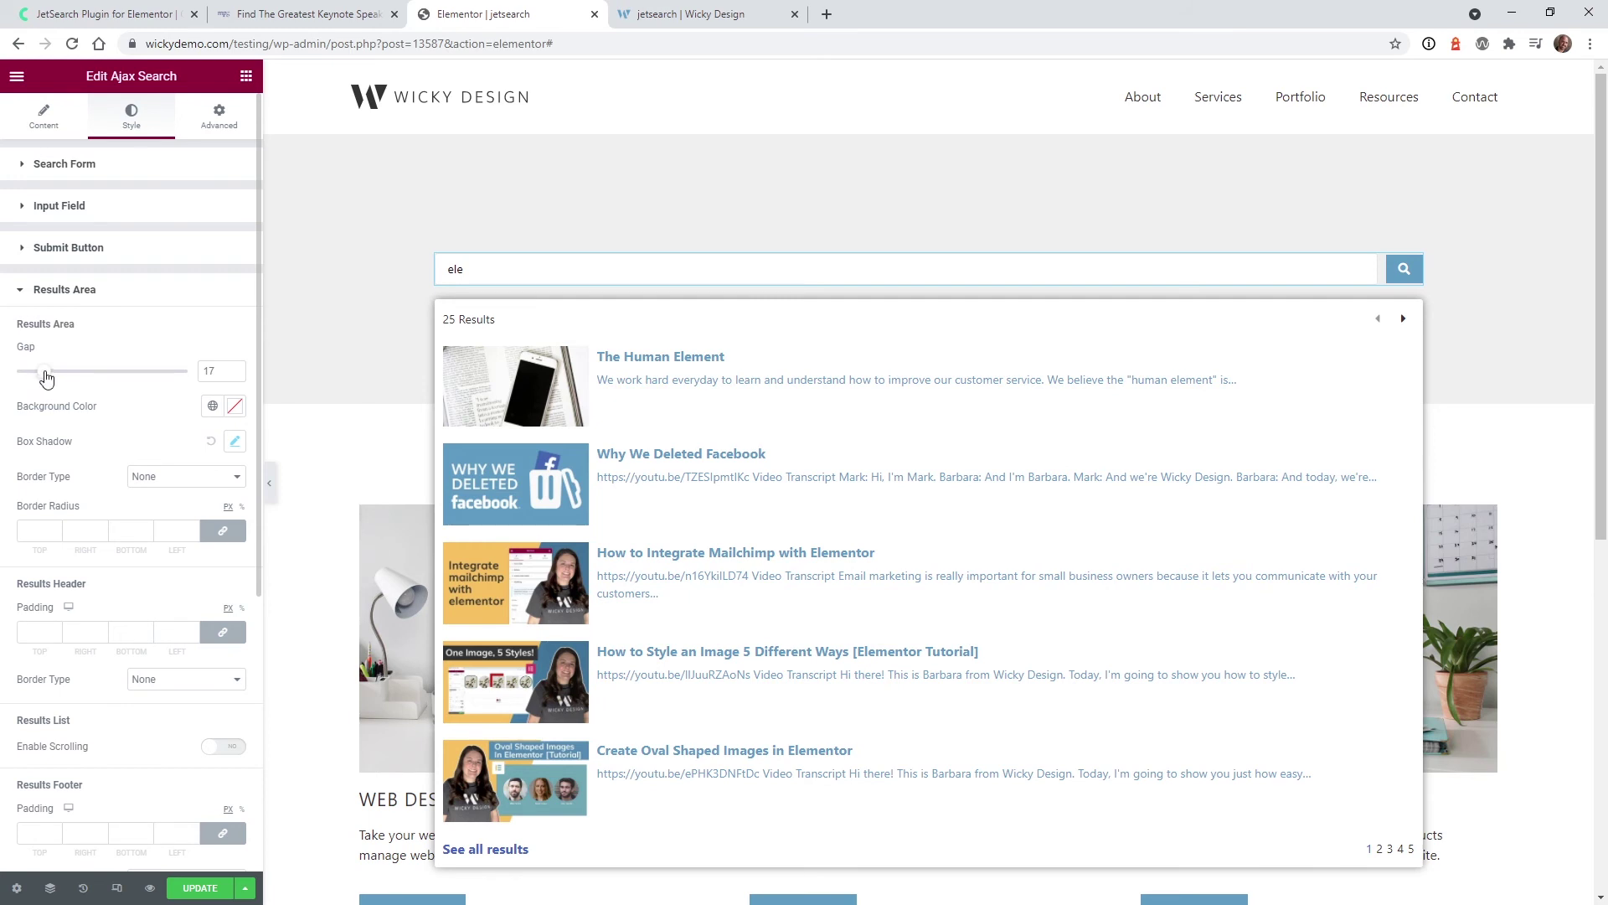
pyautogui.moveTo(45, 377); pyautogui.dragTo(84, 373)
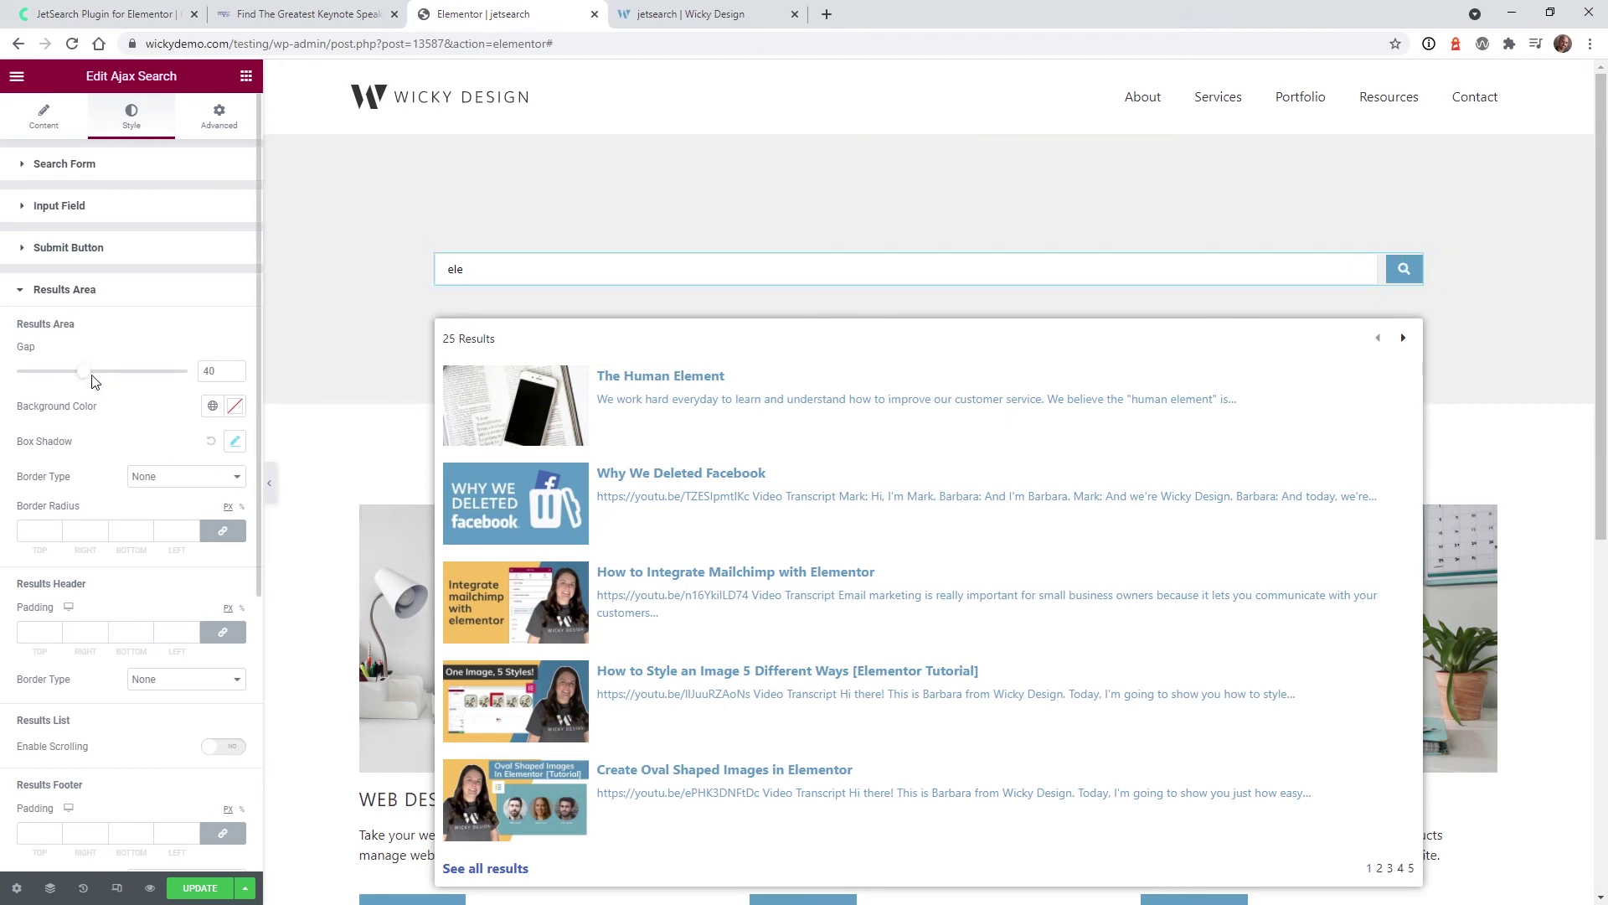
pyautogui.moveTo(83, 372); pyautogui.dragTo(37, 410)
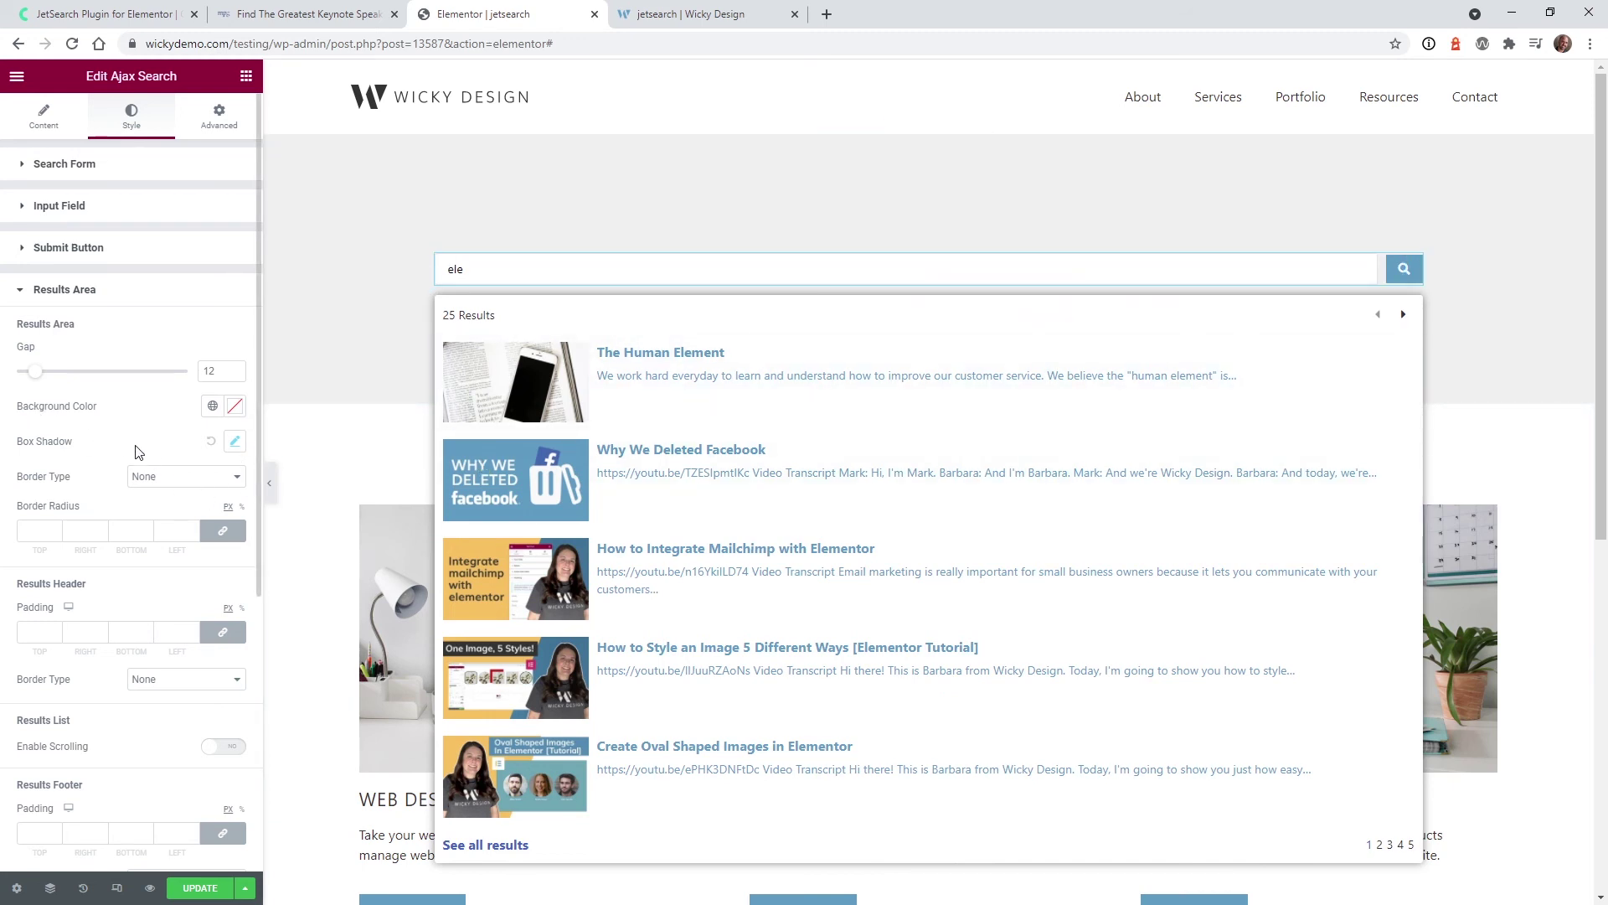
# Enable scrolling for the results list and search for "ele" in the preview to check it.
pyautogui.scroll(-2, 168, 603)
pyautogui.click(224, 580)
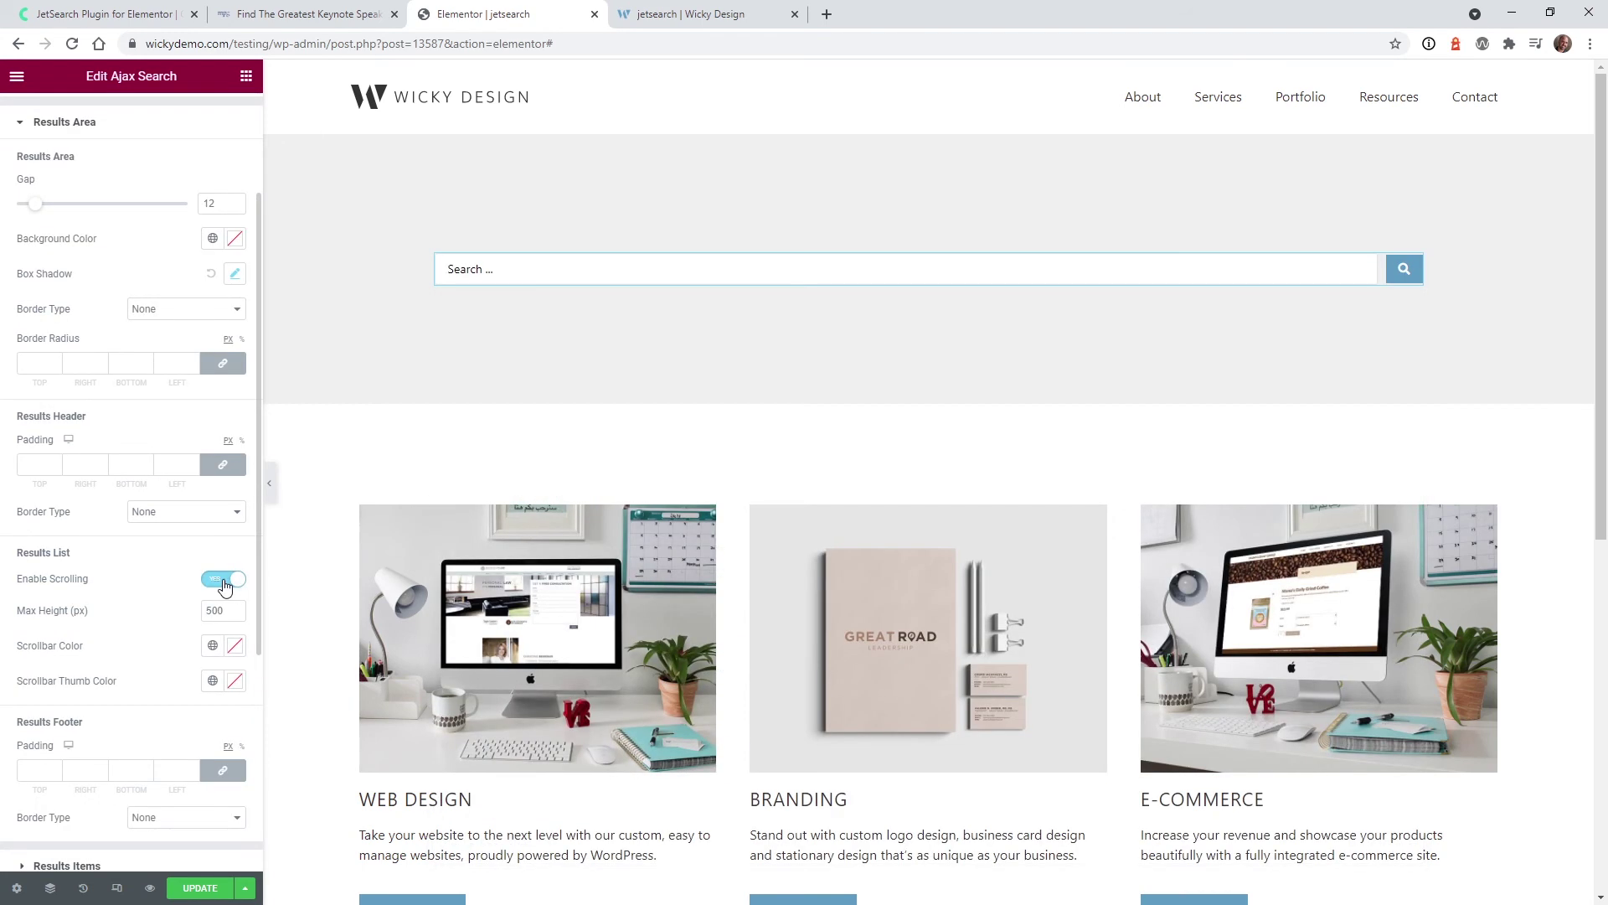
pyautogui.click(647, 279)
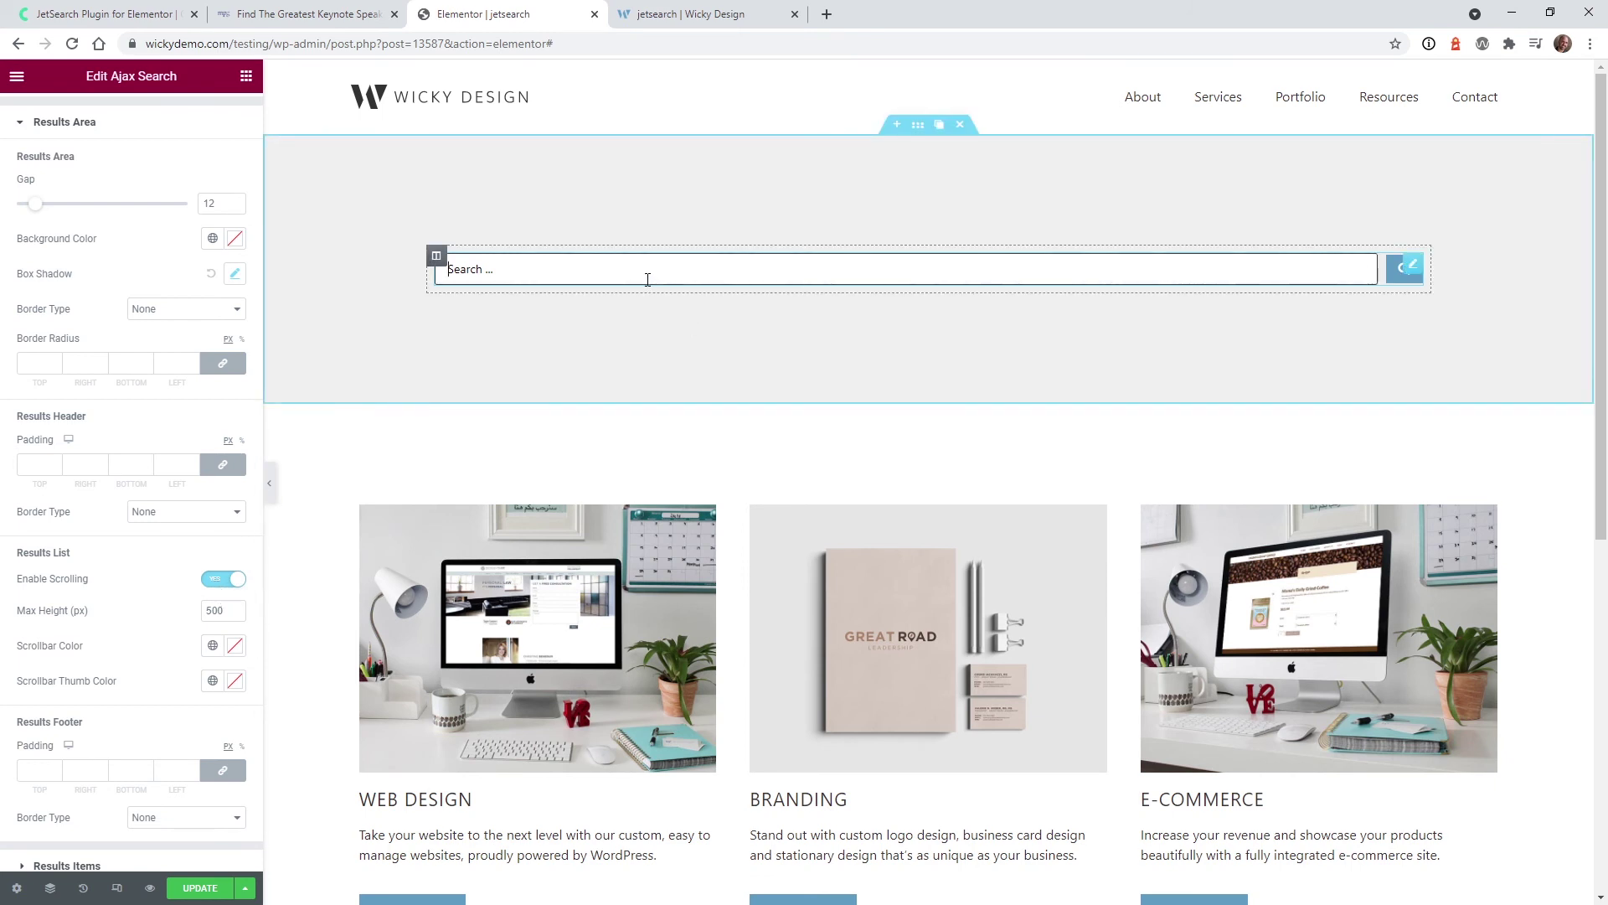
pyautogui.write('ele')
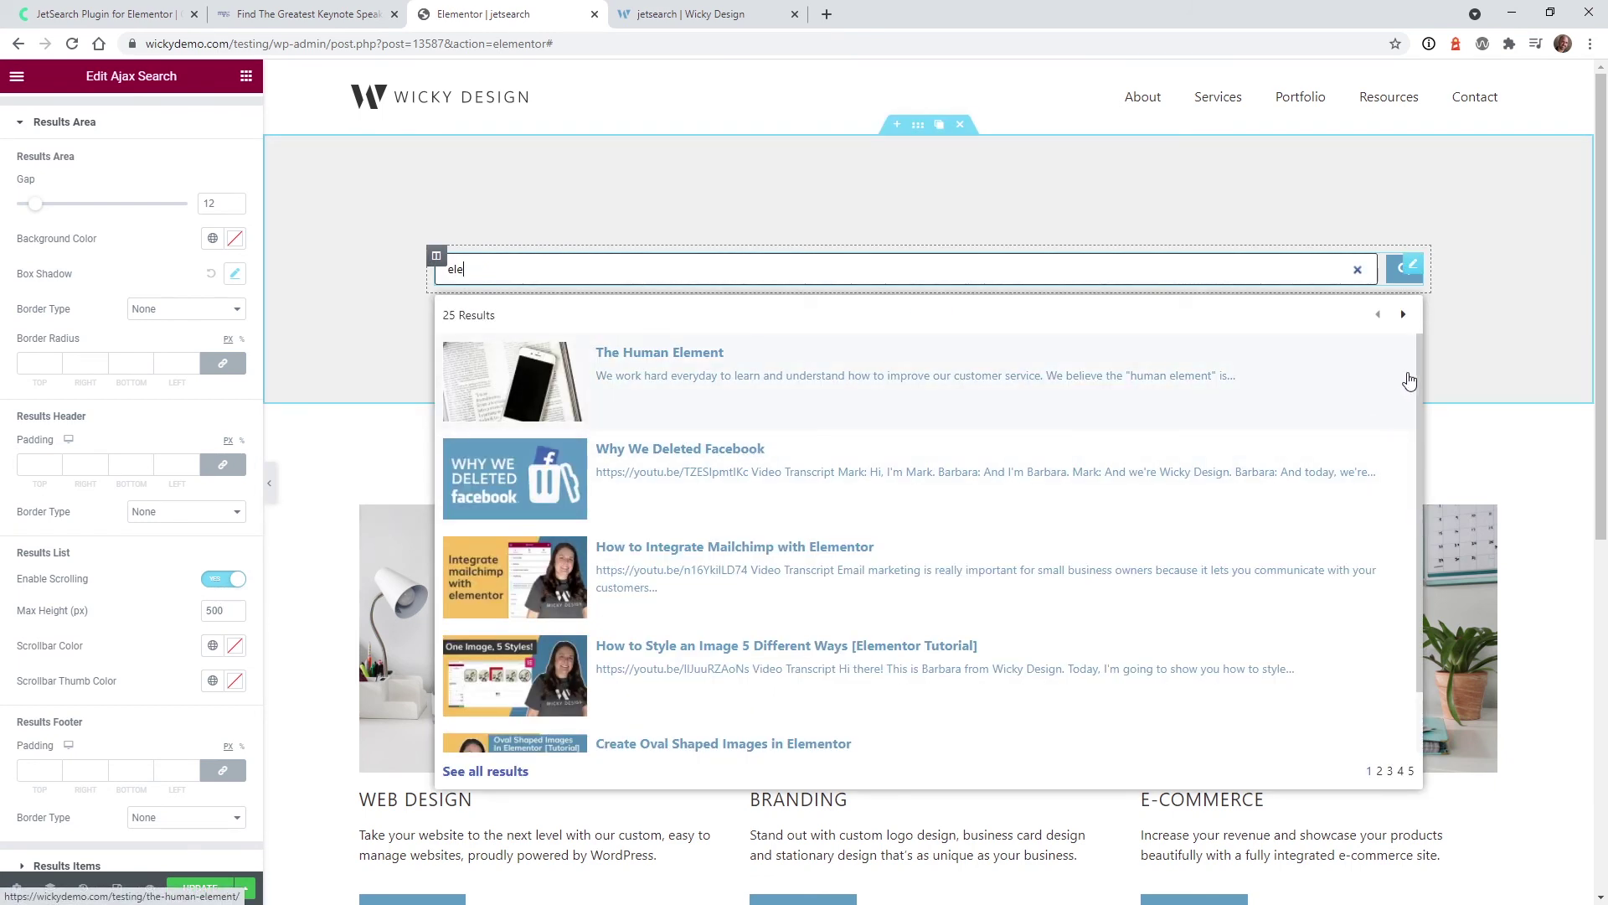
# Scroll through the "ele" results in the preview to check the scrollable list.
pyautogui.scroll(-1, 1352, 449)
pyautogui.scroll(1, 1355, 448)
pyautogui.scroll(-1, 1355, 448)
pyautogui.scroll(1, 1356, 448)
pyautogui.scroll(-1, 1355, 448)
pyautogui.scroll(1, 1356, 448)
# Try a maximum height of 200 px for the results list and search for "ele" to check its scrolling.
pyautogui.doubleClick(223, 610)
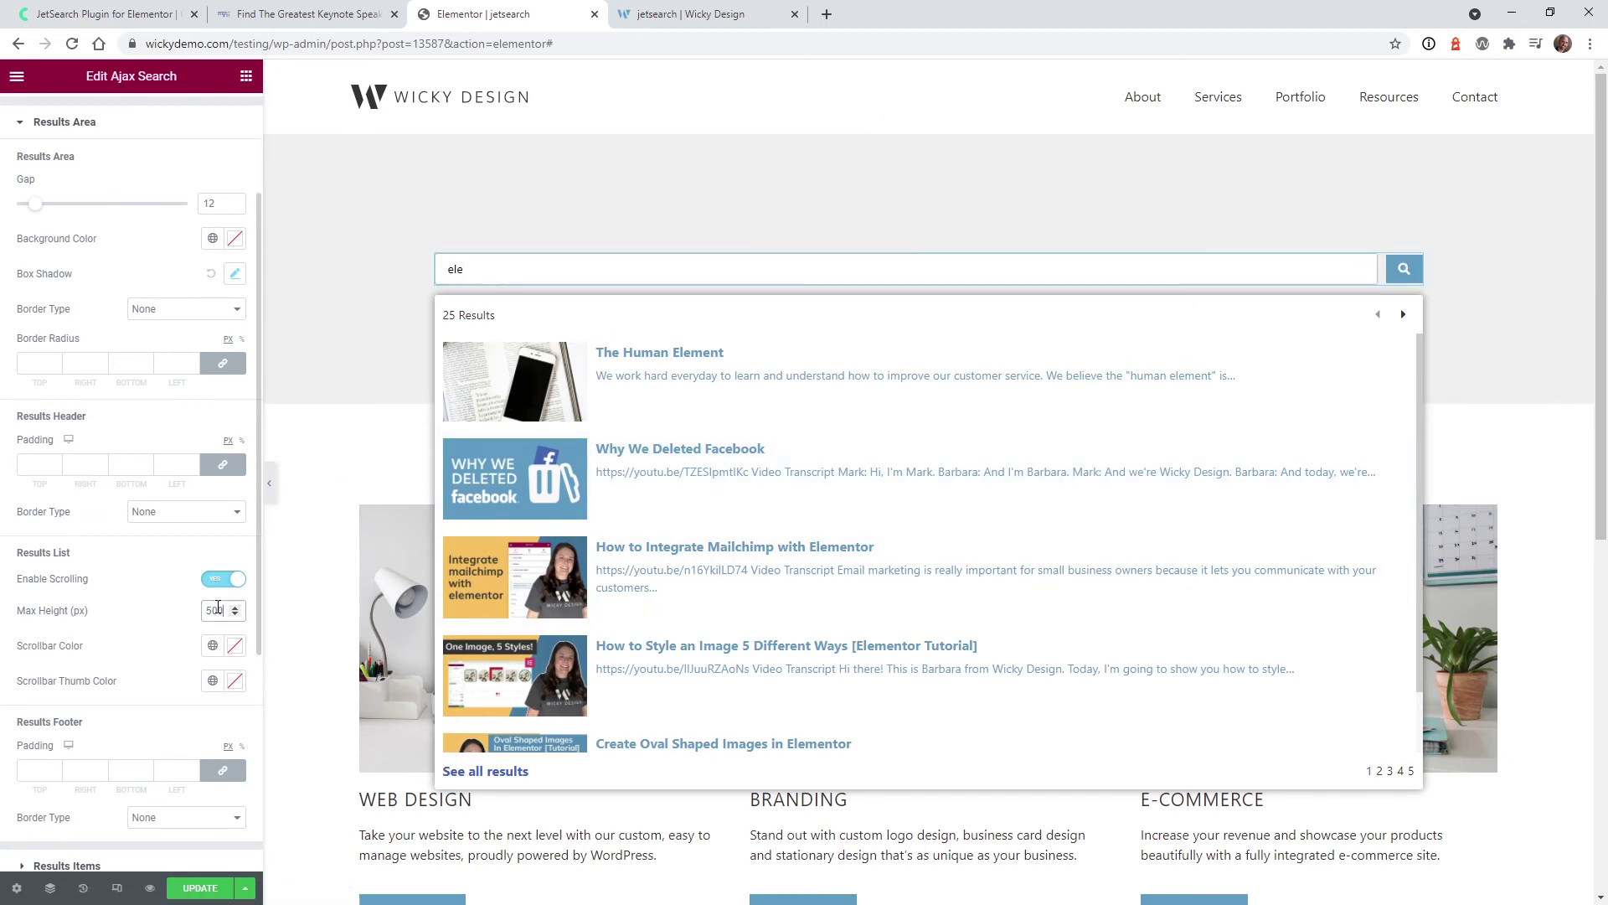
pyautogui.write('200')
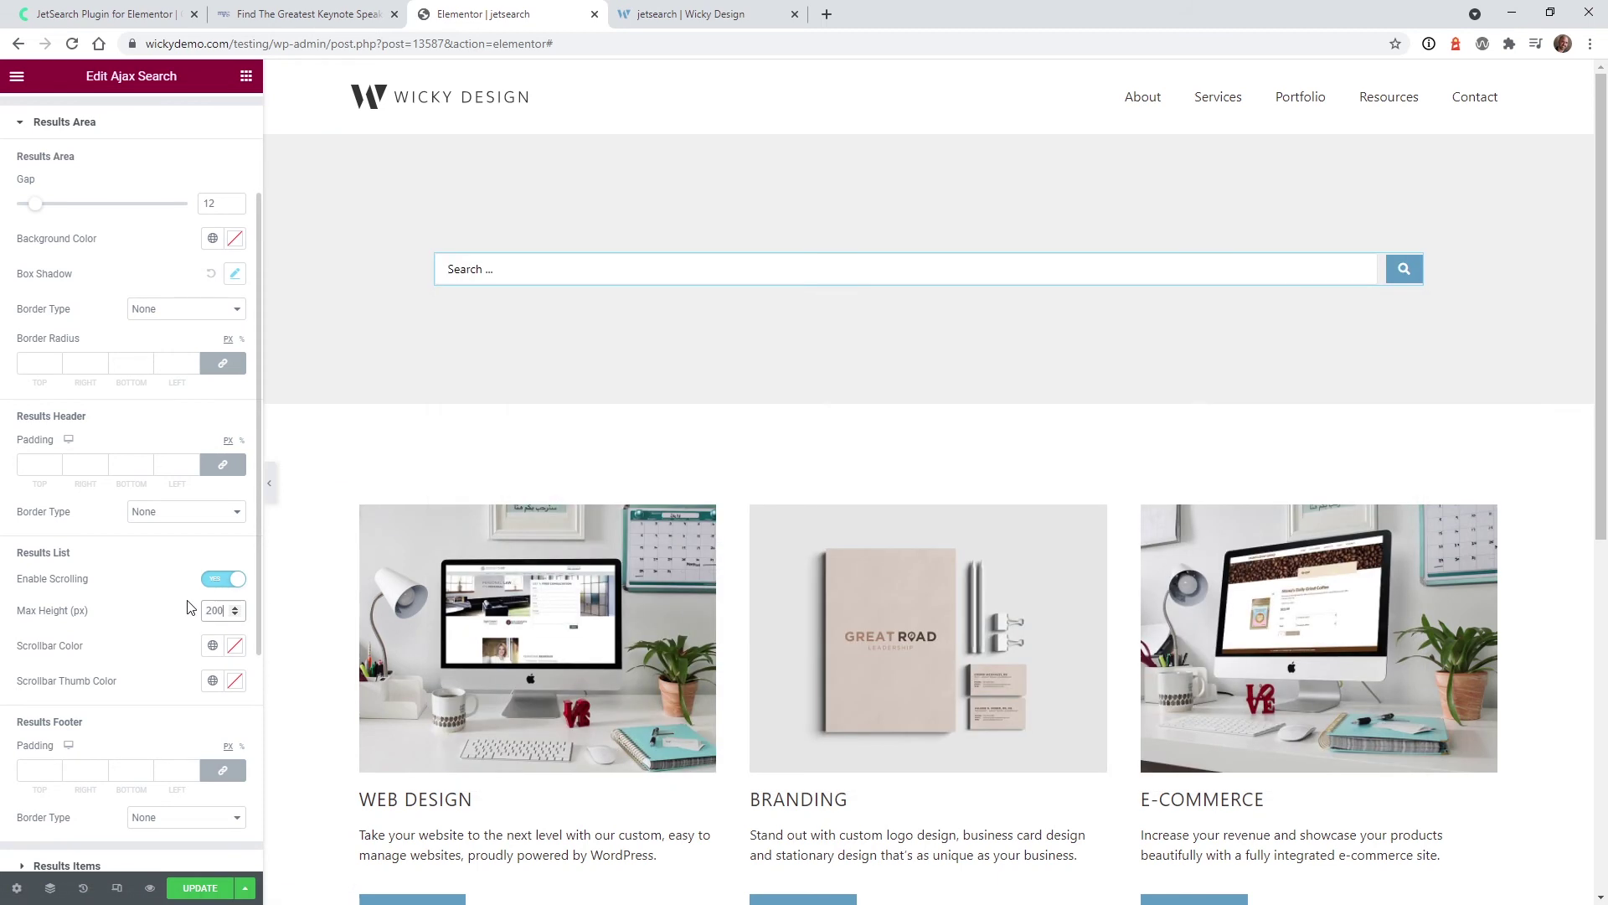
pyautogui.click(545, 281)
pyautogui.write('e')
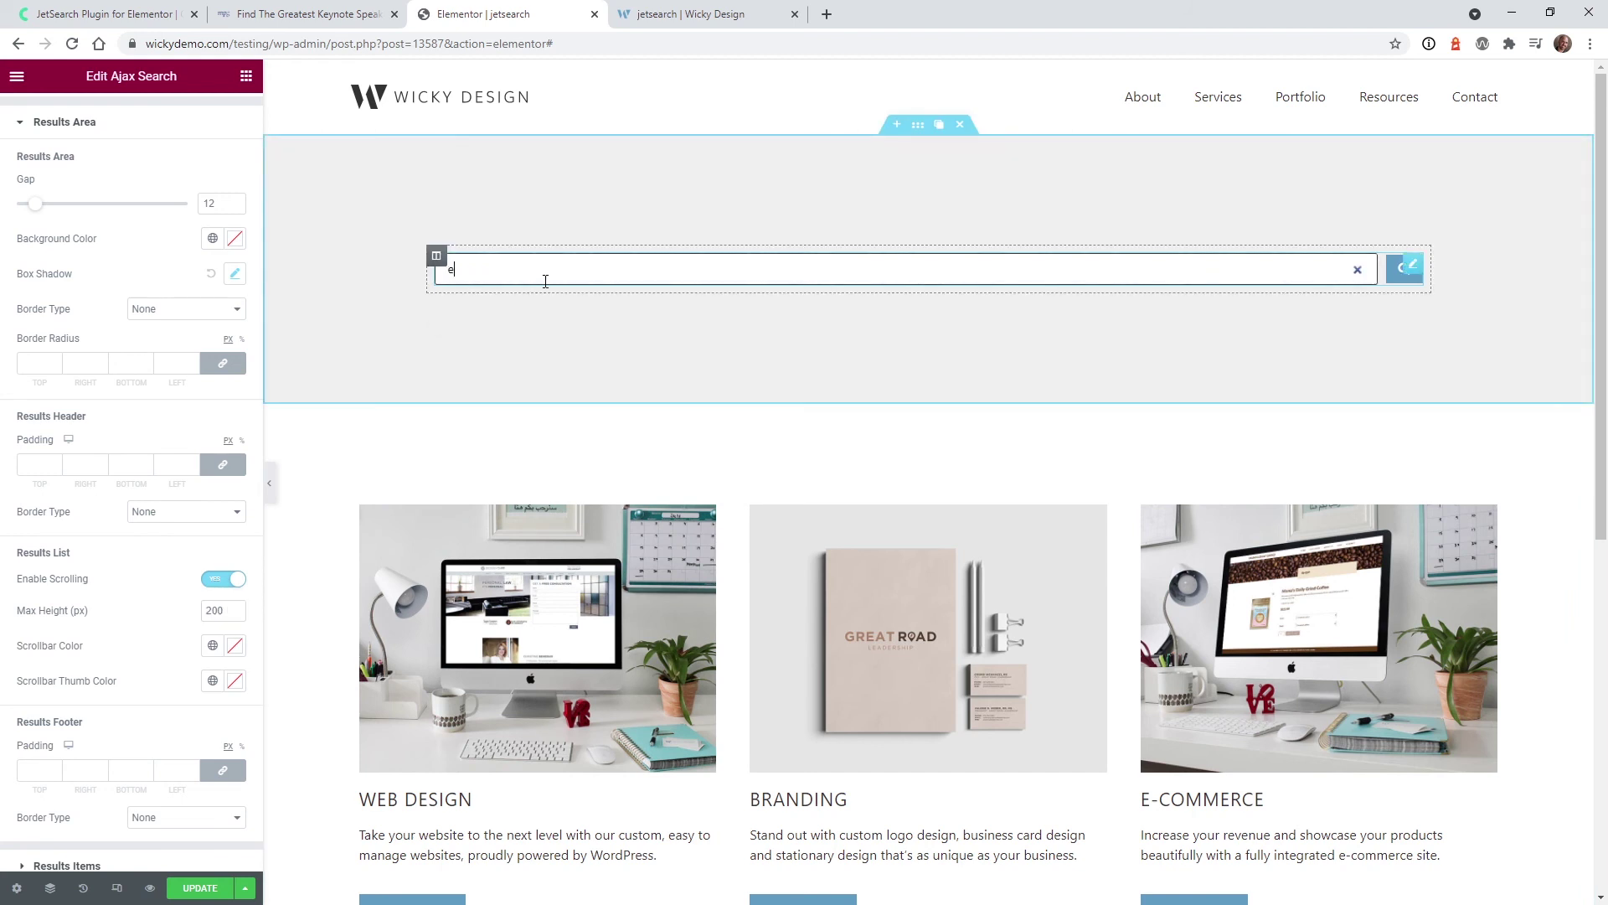
pyautogui.write('le')
pyautogui.scroll(-5, 868, 428)
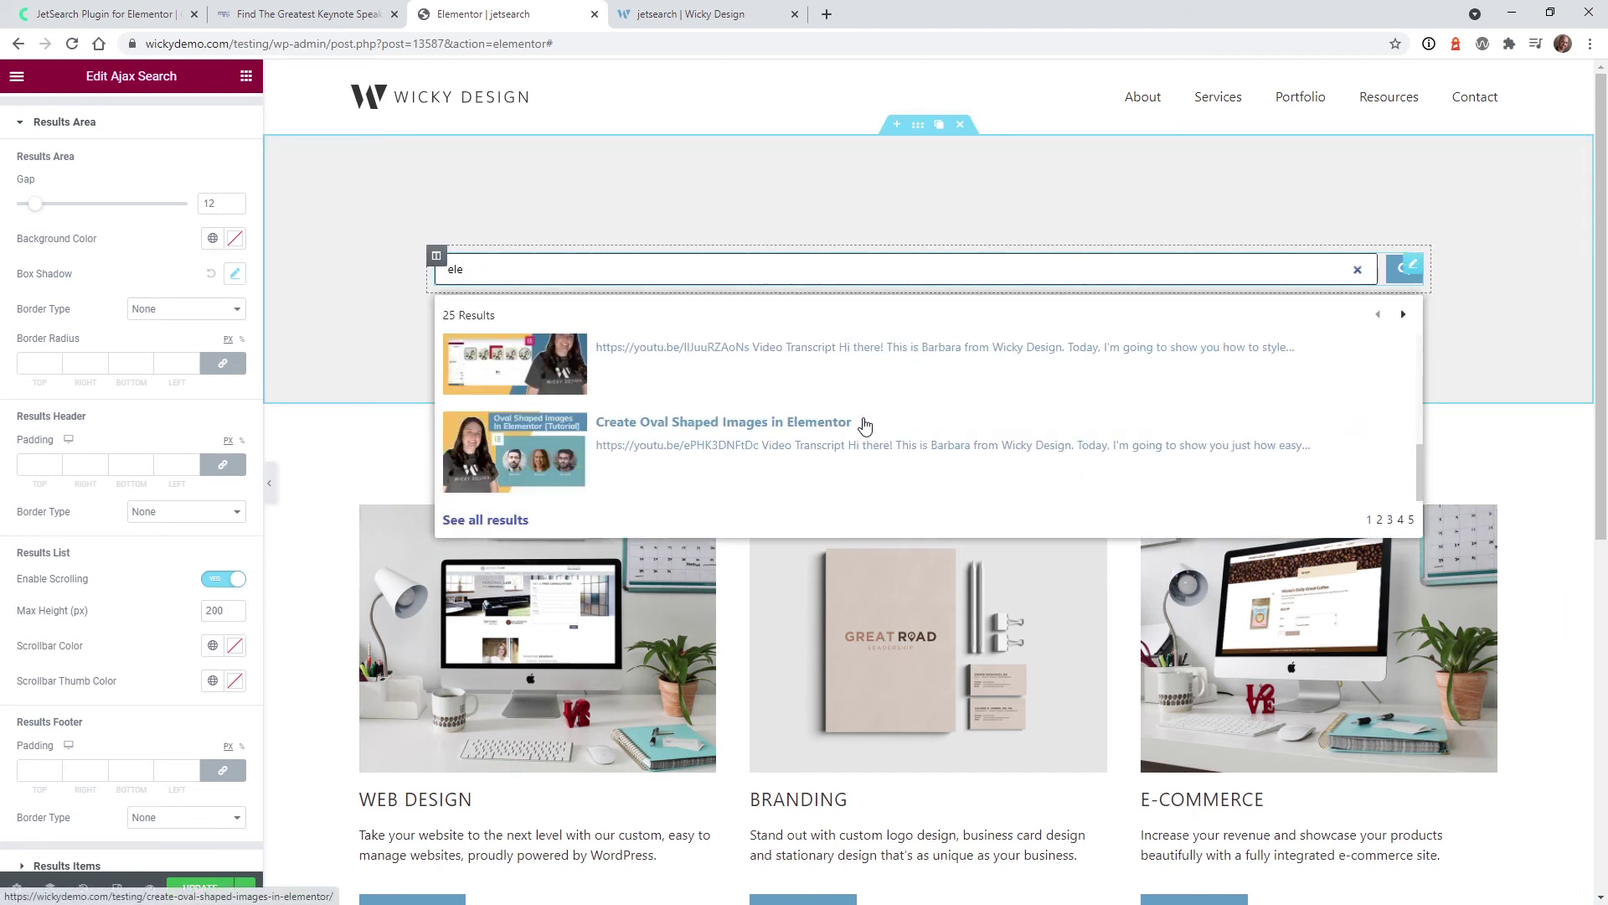
pyautogui.scroll(5, 865, 426)
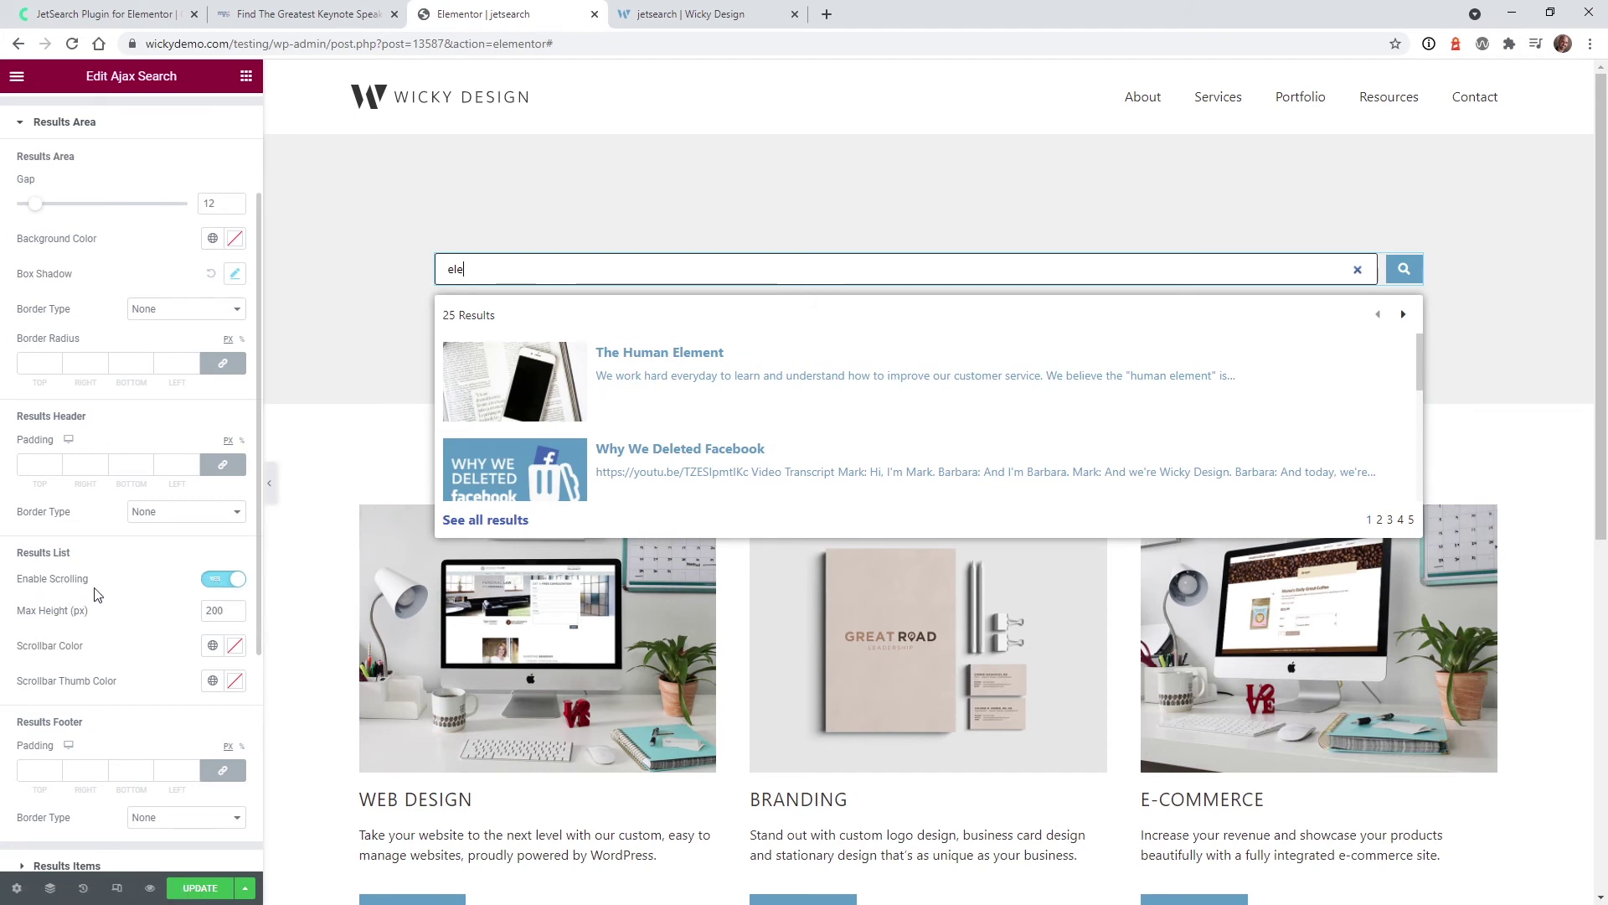
# Disable scrolling for the results list and search for "ele" again with the results items' style settings open.
pyautogui.click(216, 580)
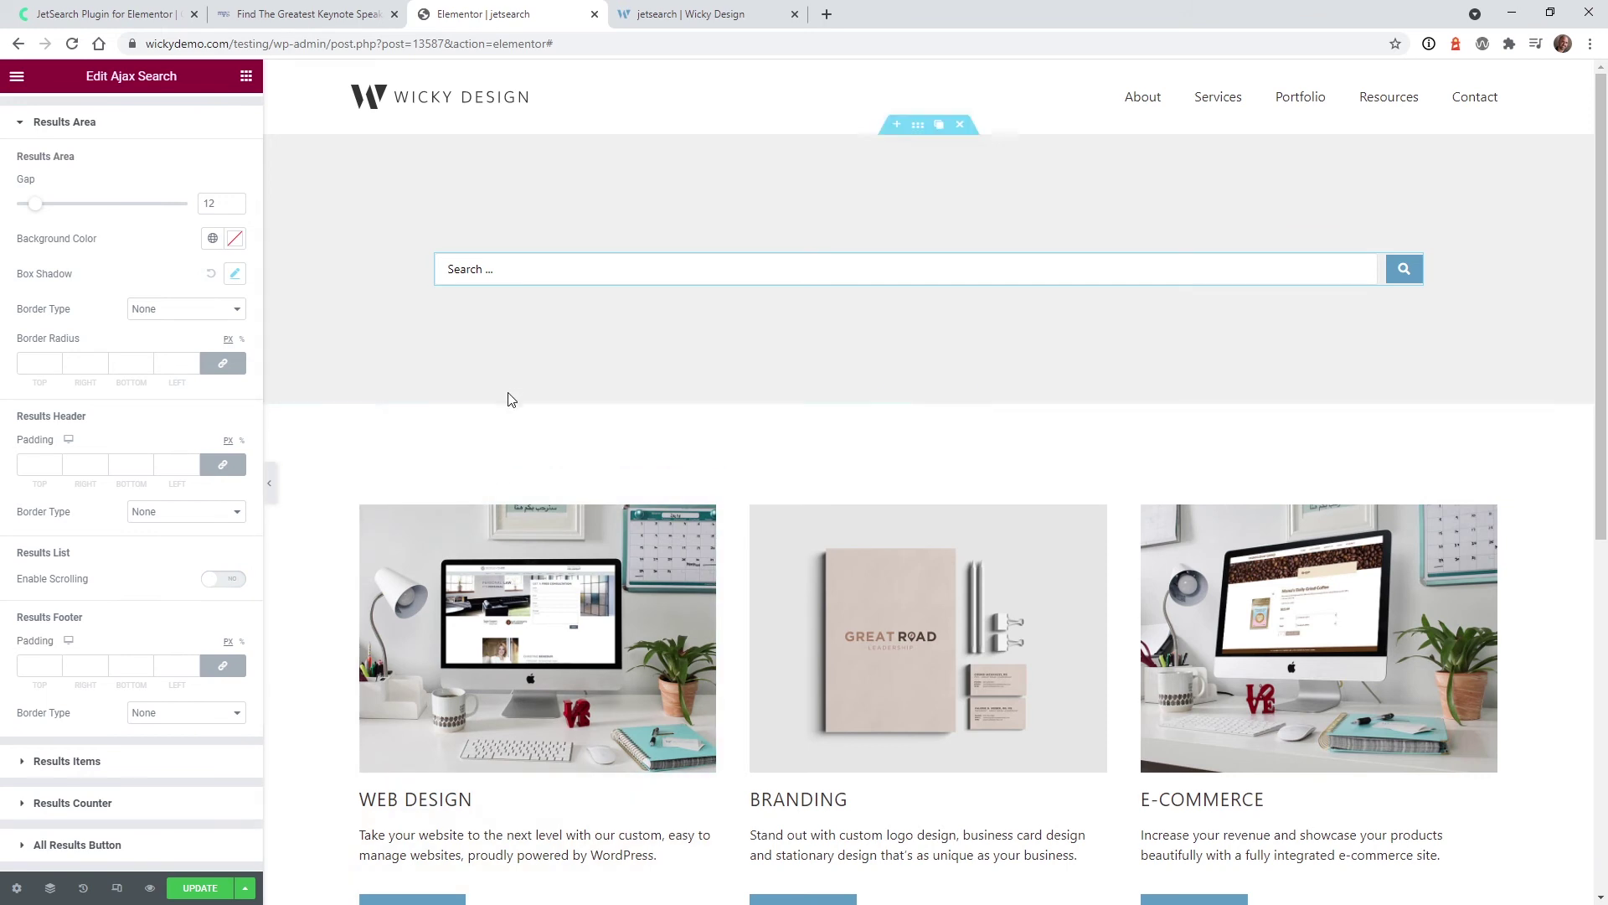
pyautogui.click(67, 761)
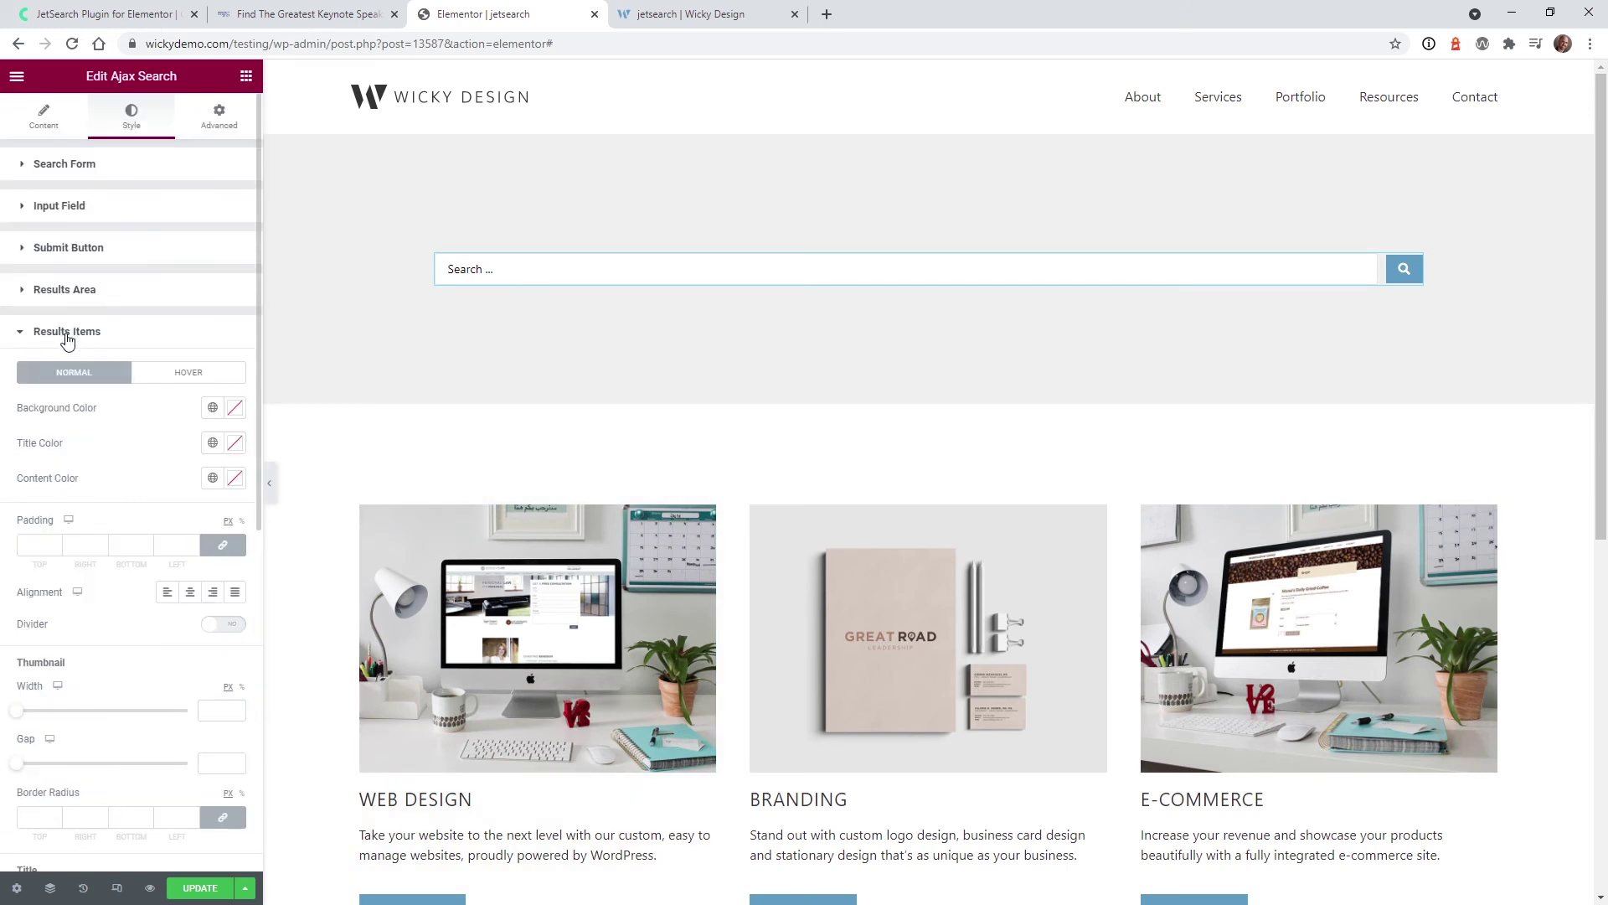
pyautogui.click(595, 270)
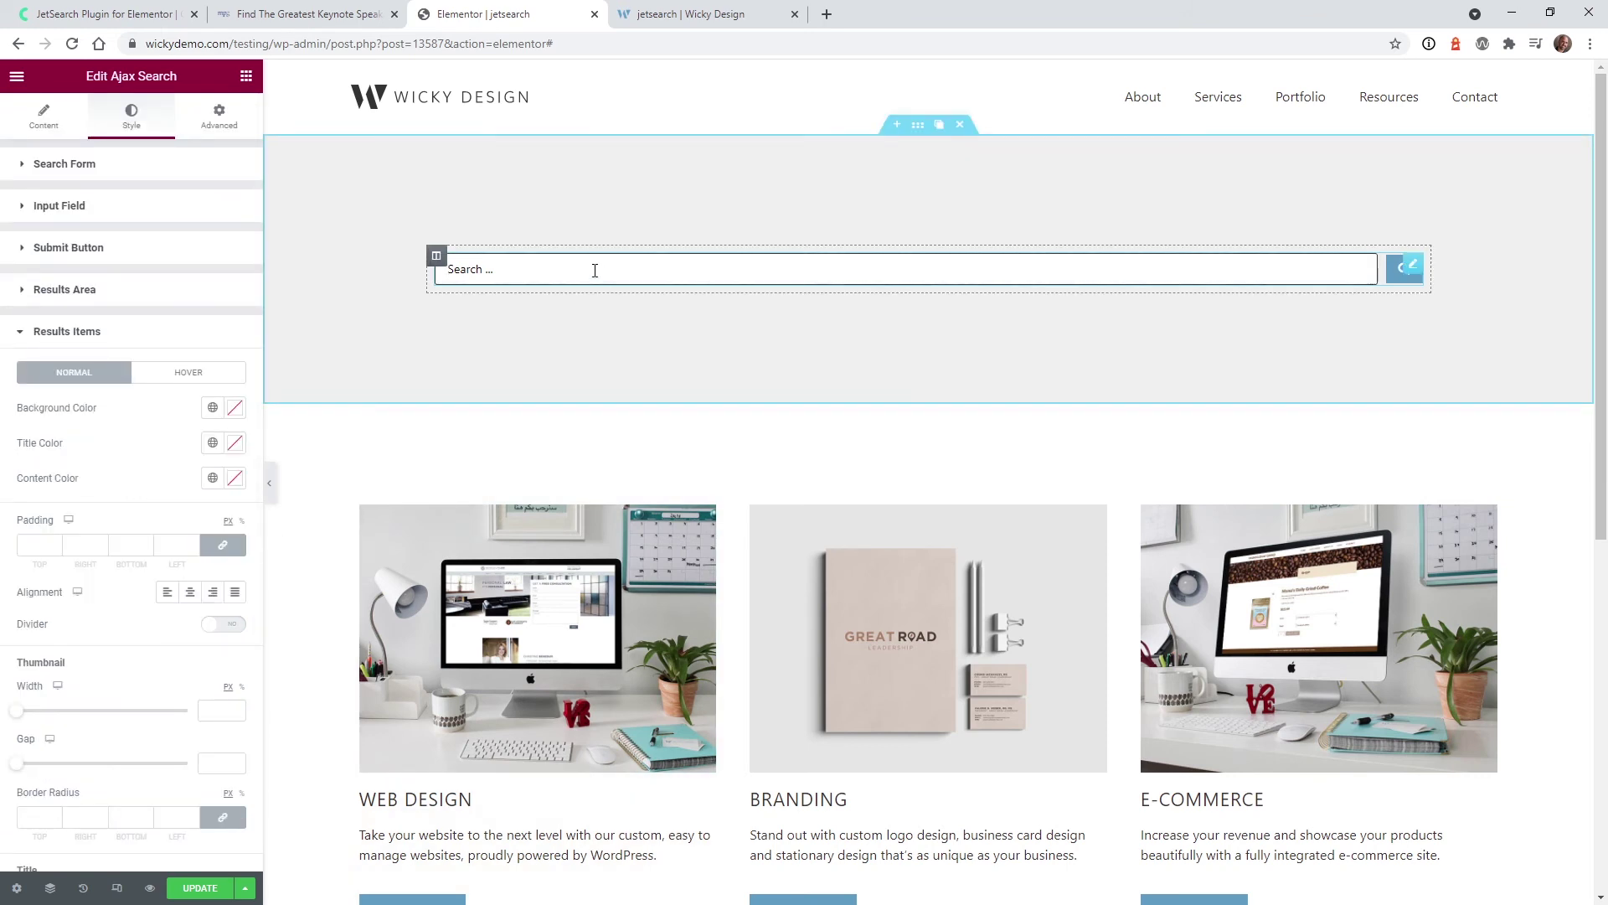
pyautogui.write('ele')
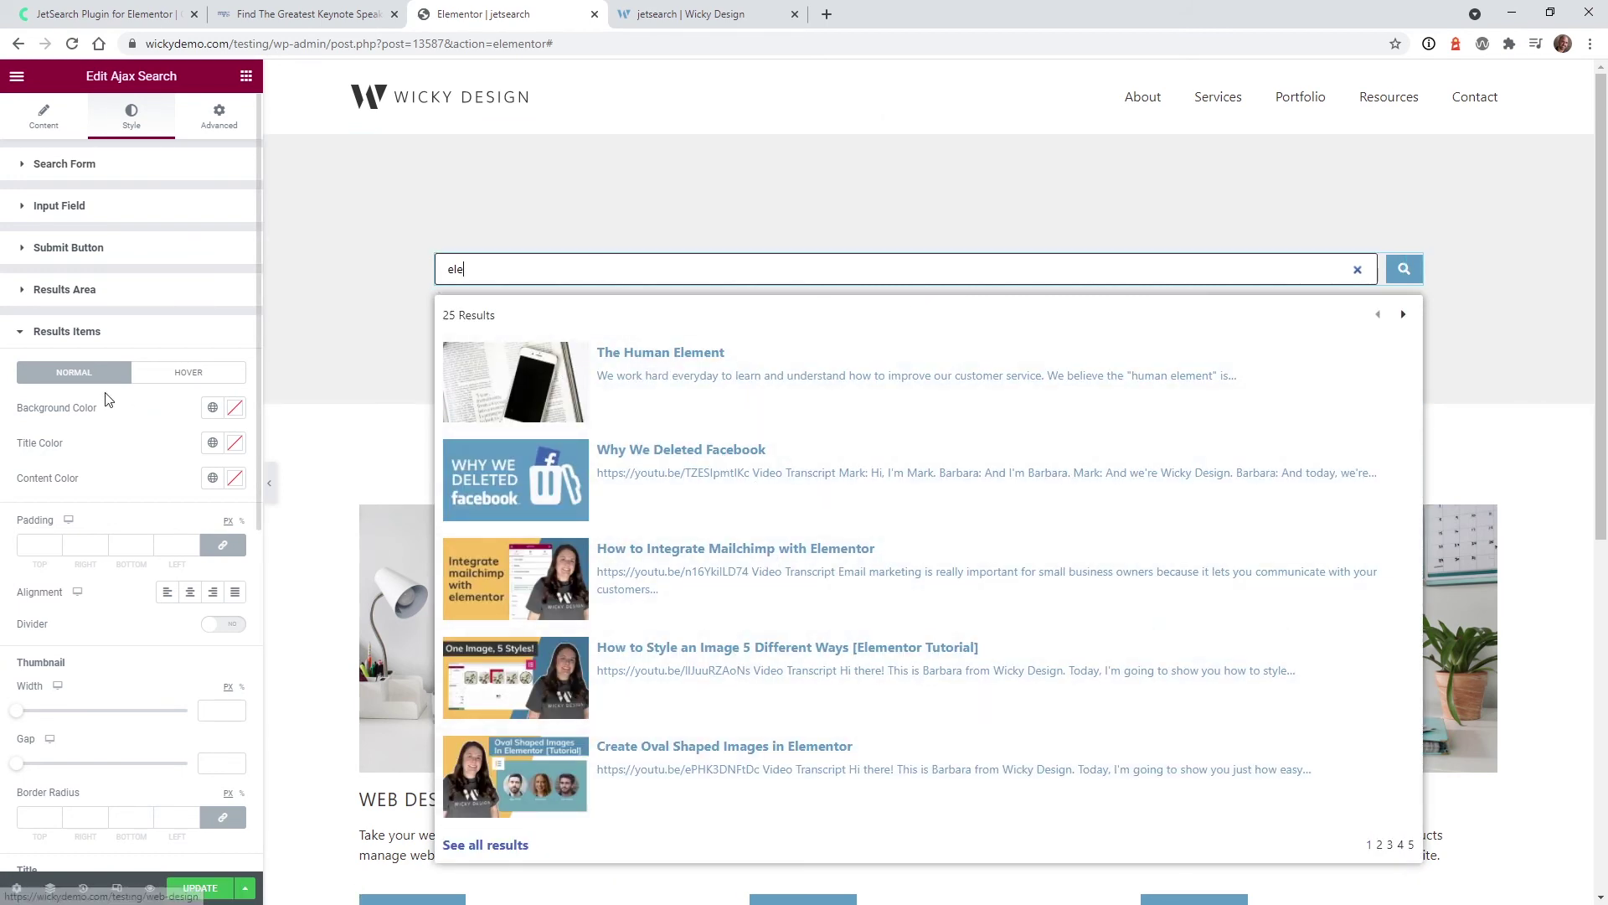
# Try a red background color on the results items, reset it, and view their hover style options.
pyautogui.click(235, 408)
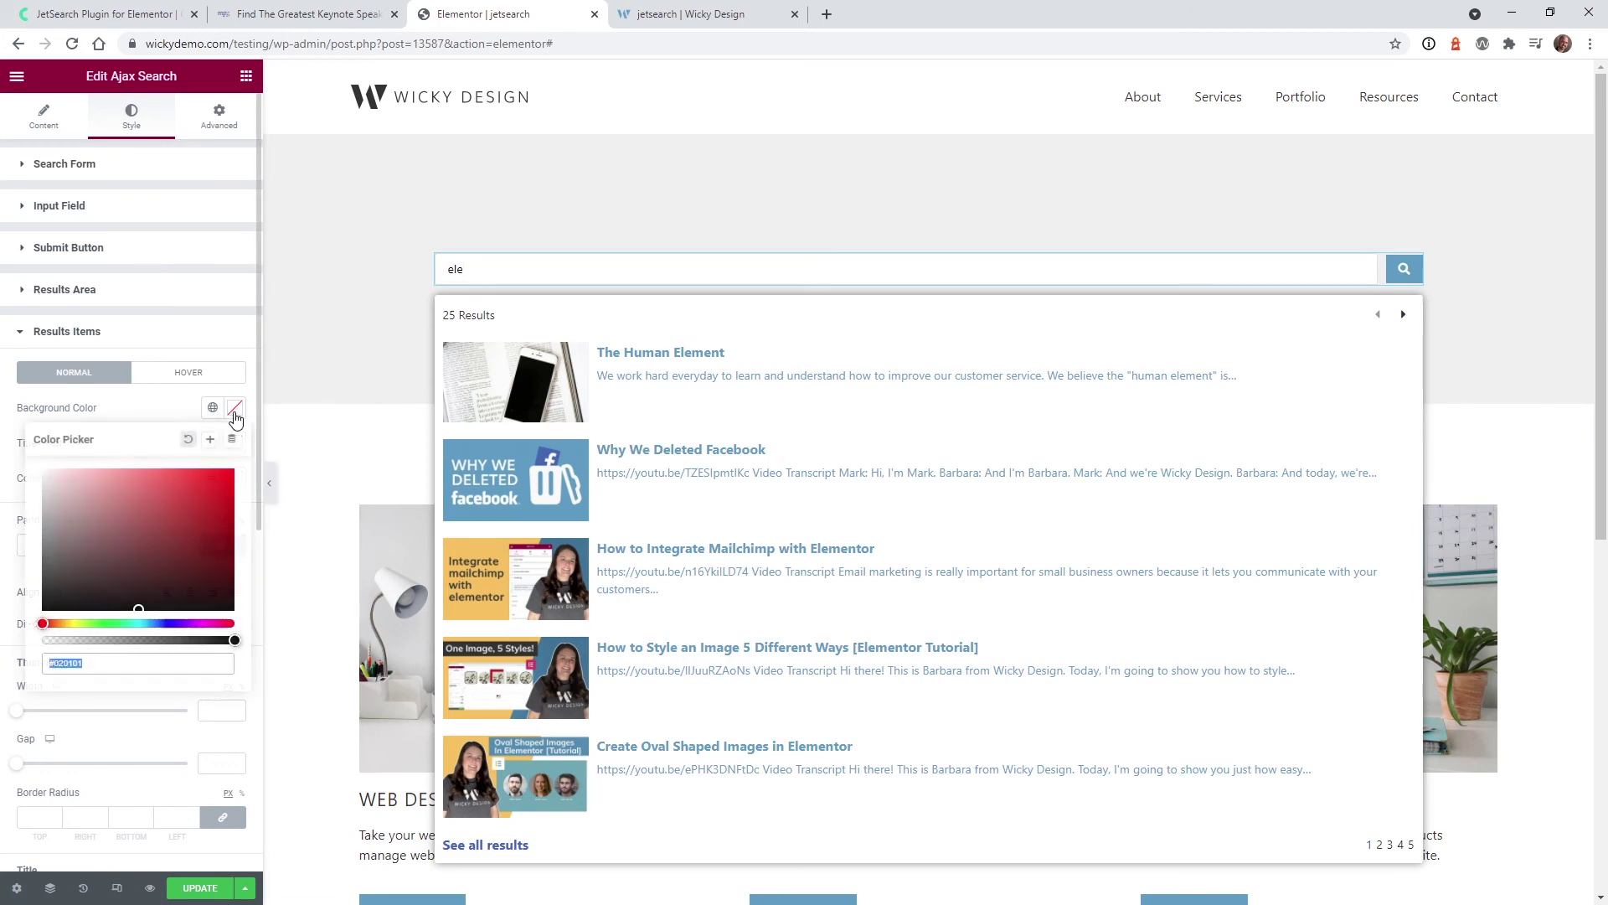
pyautogui.click(216, 477)
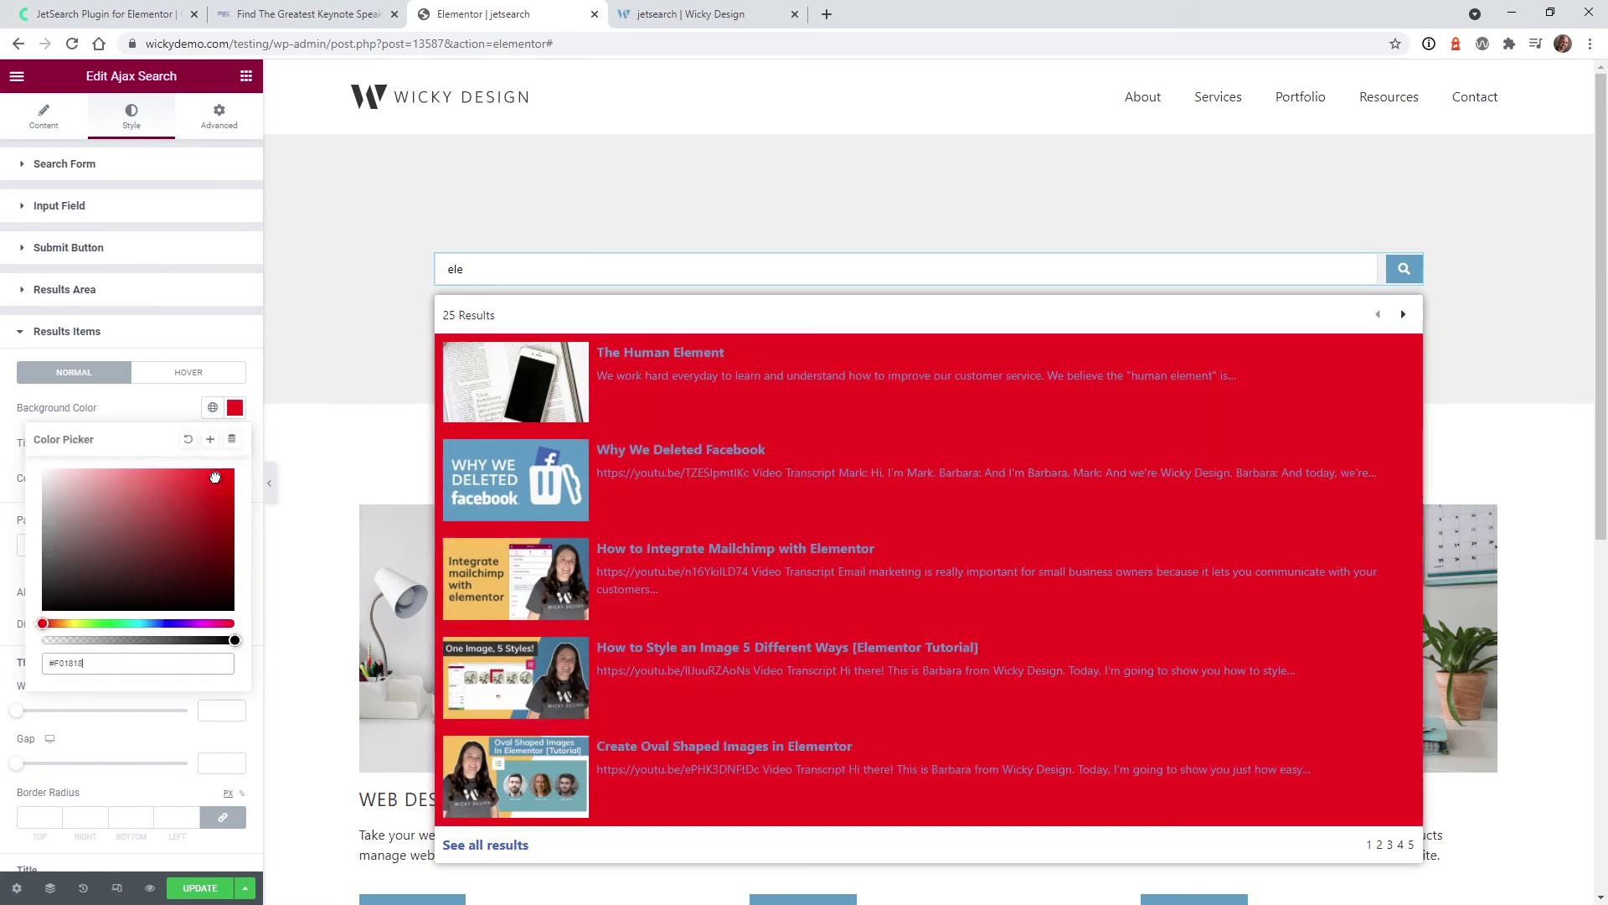
pyautogui.click(188, 438)
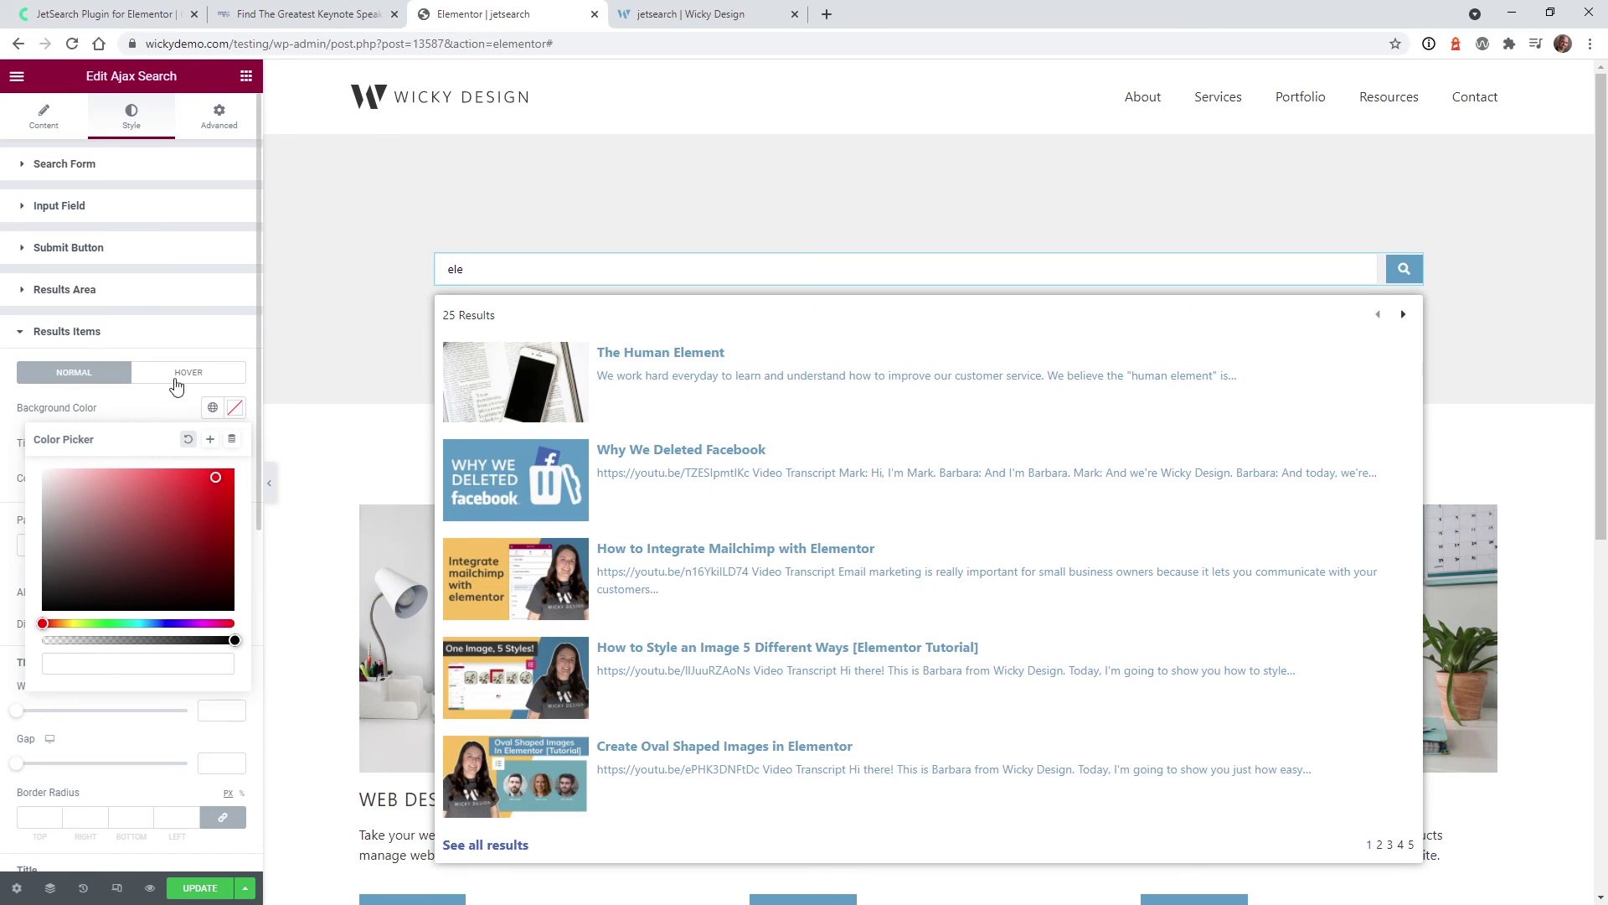
pyautogui.click(176, 379)
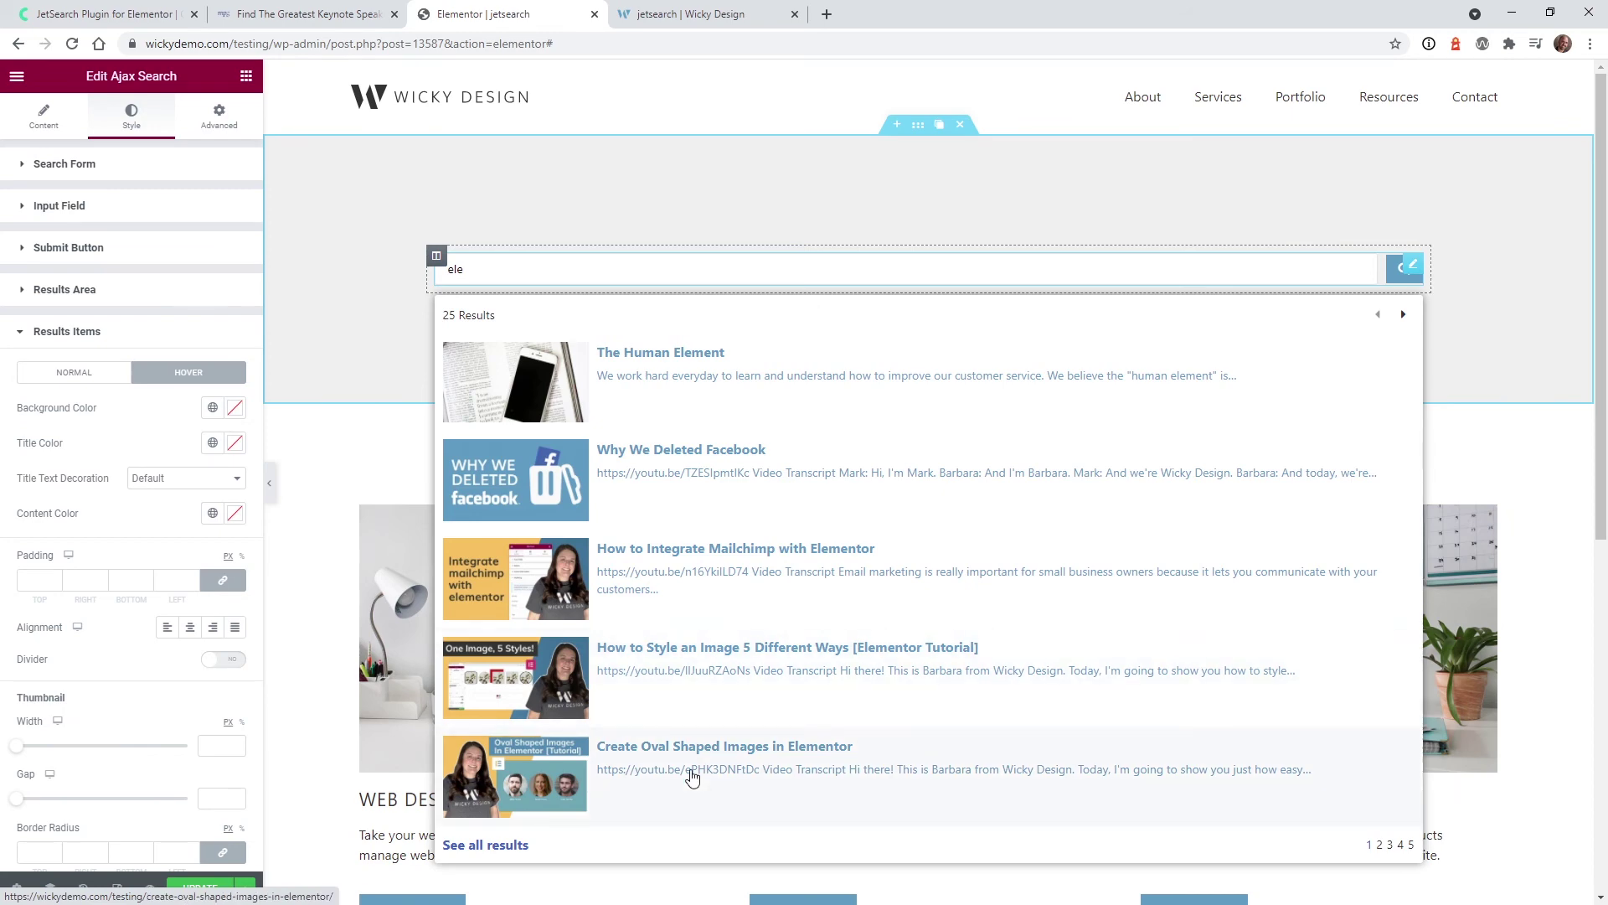
# Set the results thumbnail width to 229 px for desktop and 117 px for mobile, and return to the desktop view.
pyautogui.scroll(-4, 21, 423)
pyautogui.moveTo(17, 412); pyautogui.dragTo(81, 418)
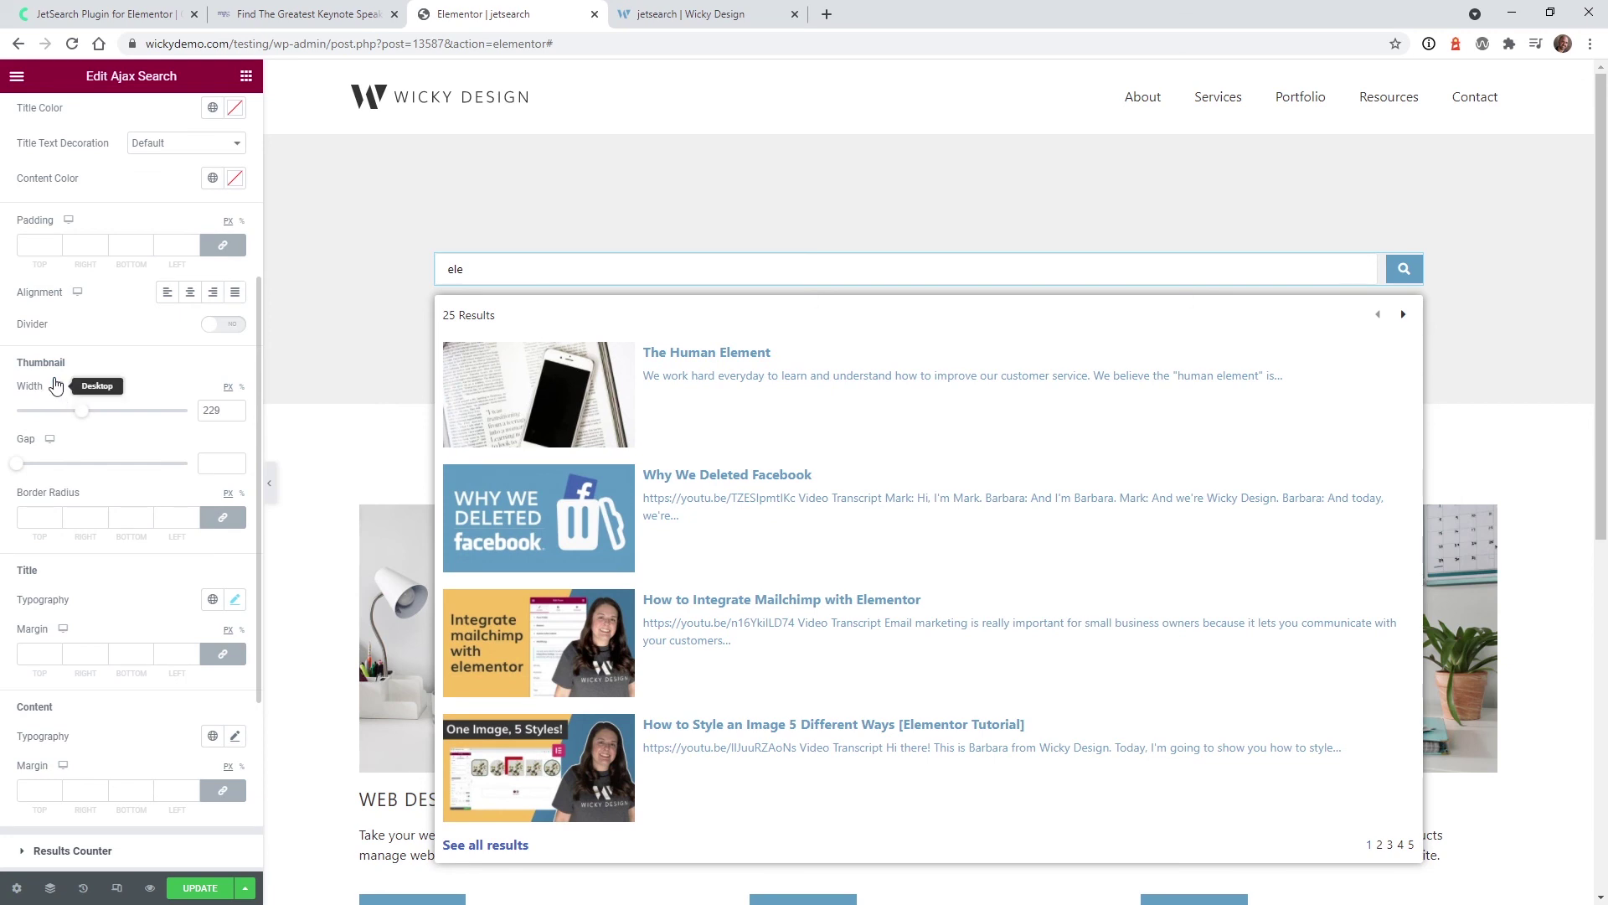
pyautogui.click(59, 388)
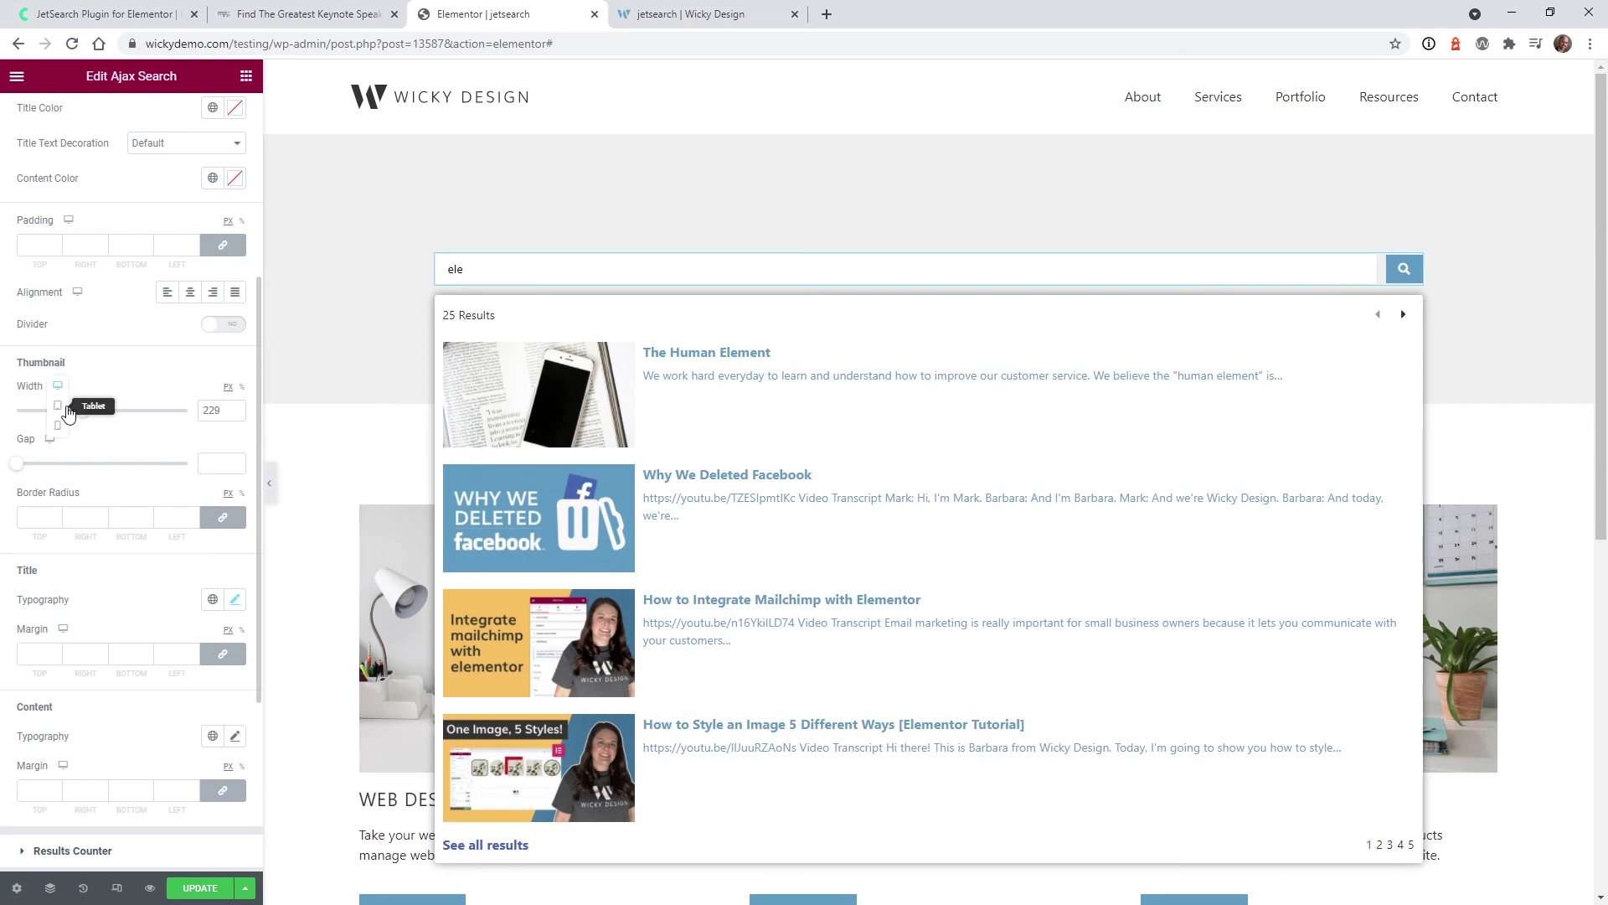
pyautogui.click(58, 425)
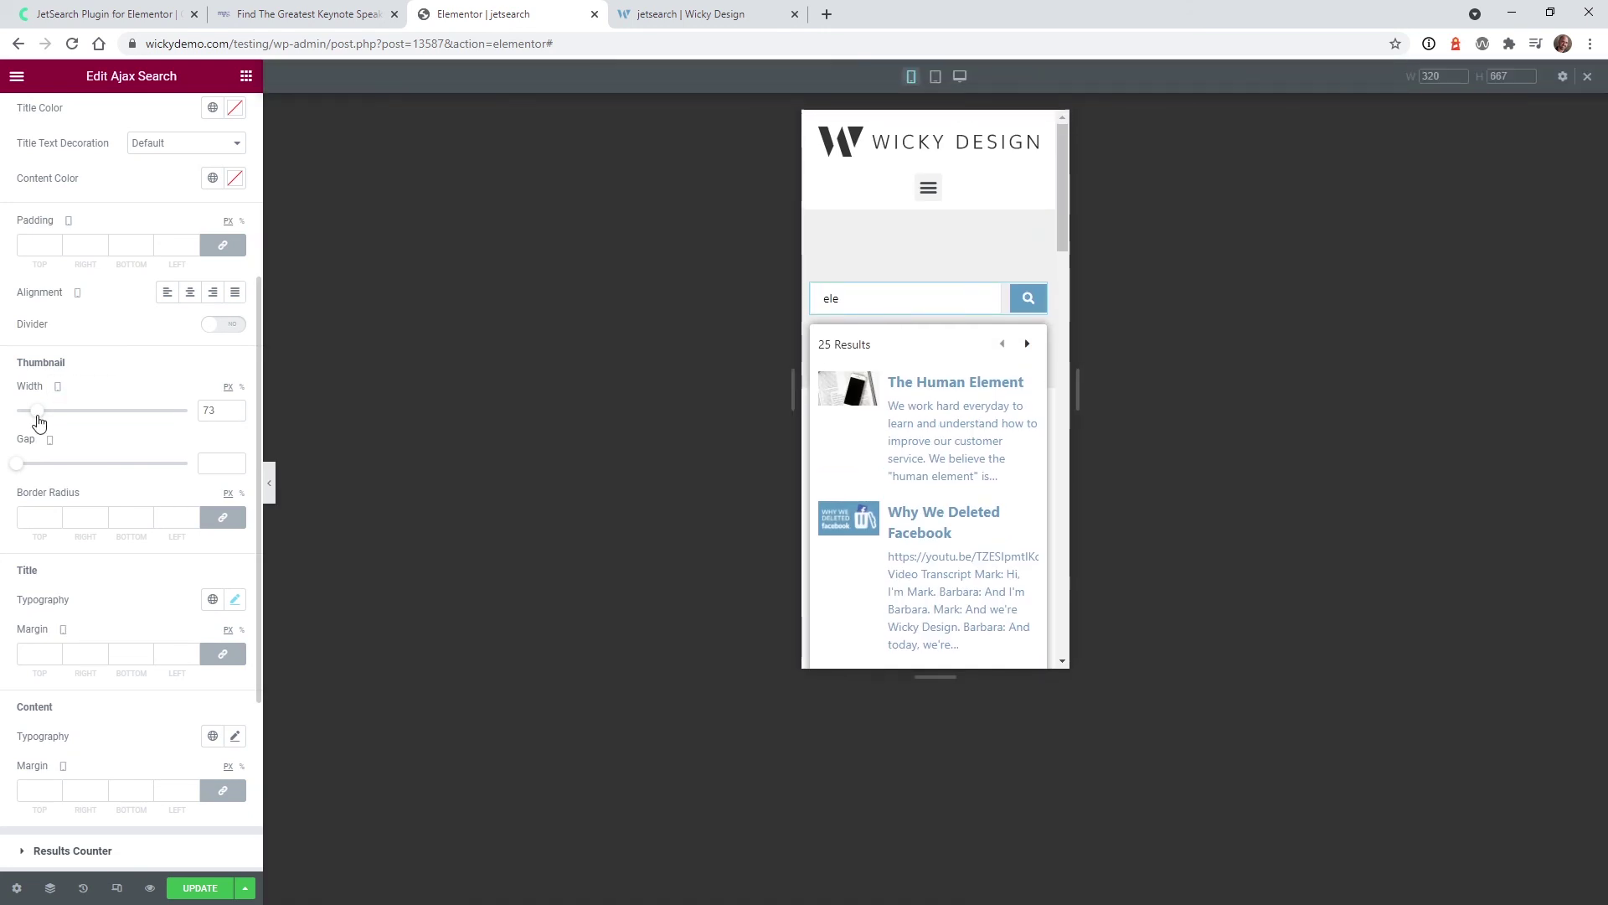
pyautogui.moveTo(37, 412)
pyautogui.mouseDown()
pyautogui.moveTo(50, 430)
pyautogui.moveTo(111, 431)
pyautogui.moveTo(36, 410)
pyautogui.moveTo(52, 418)
pyautogui.mouseUp()
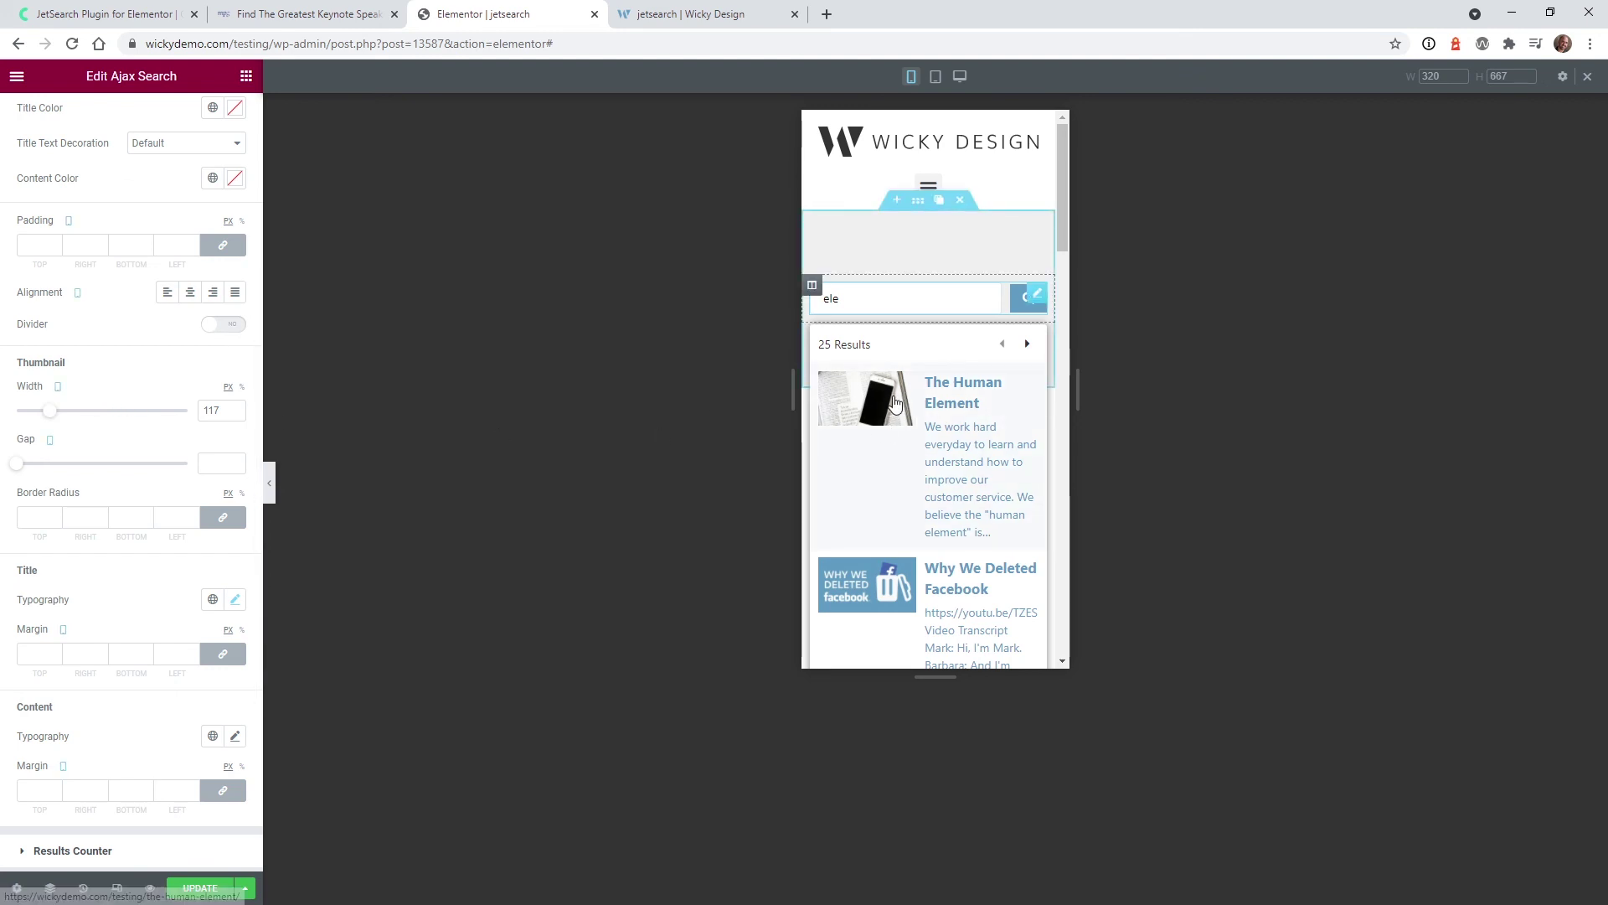
pyautogui.click(57, 387)
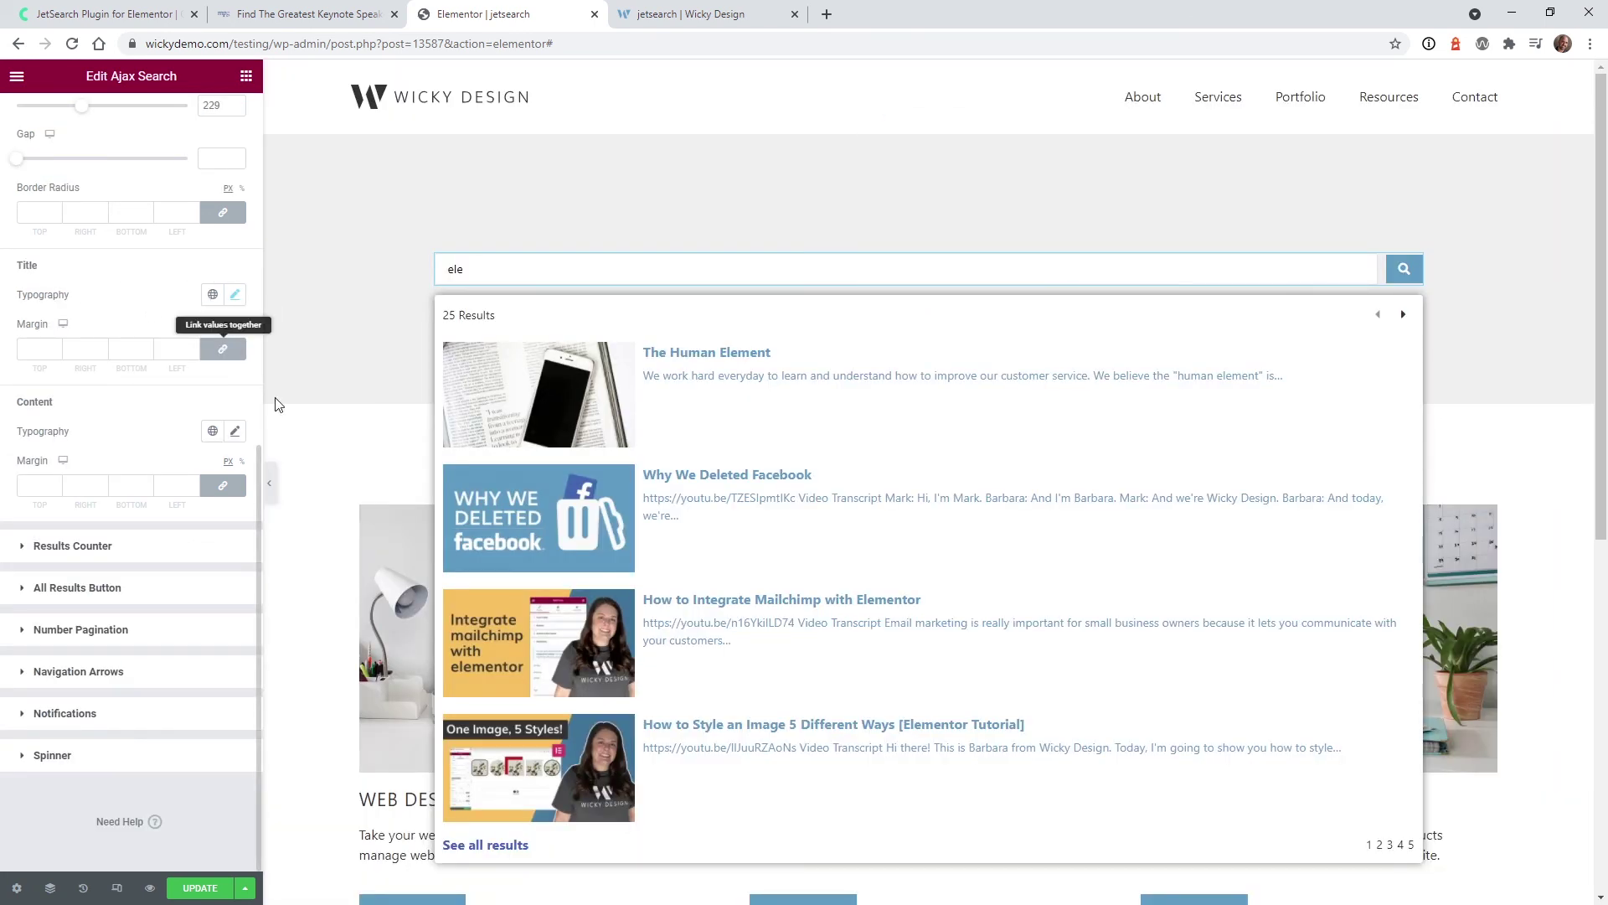
# Examine the style options for the results counter, all results button, number pagination, navigation arrows and notifications.
pyautogui.click(117, 547)
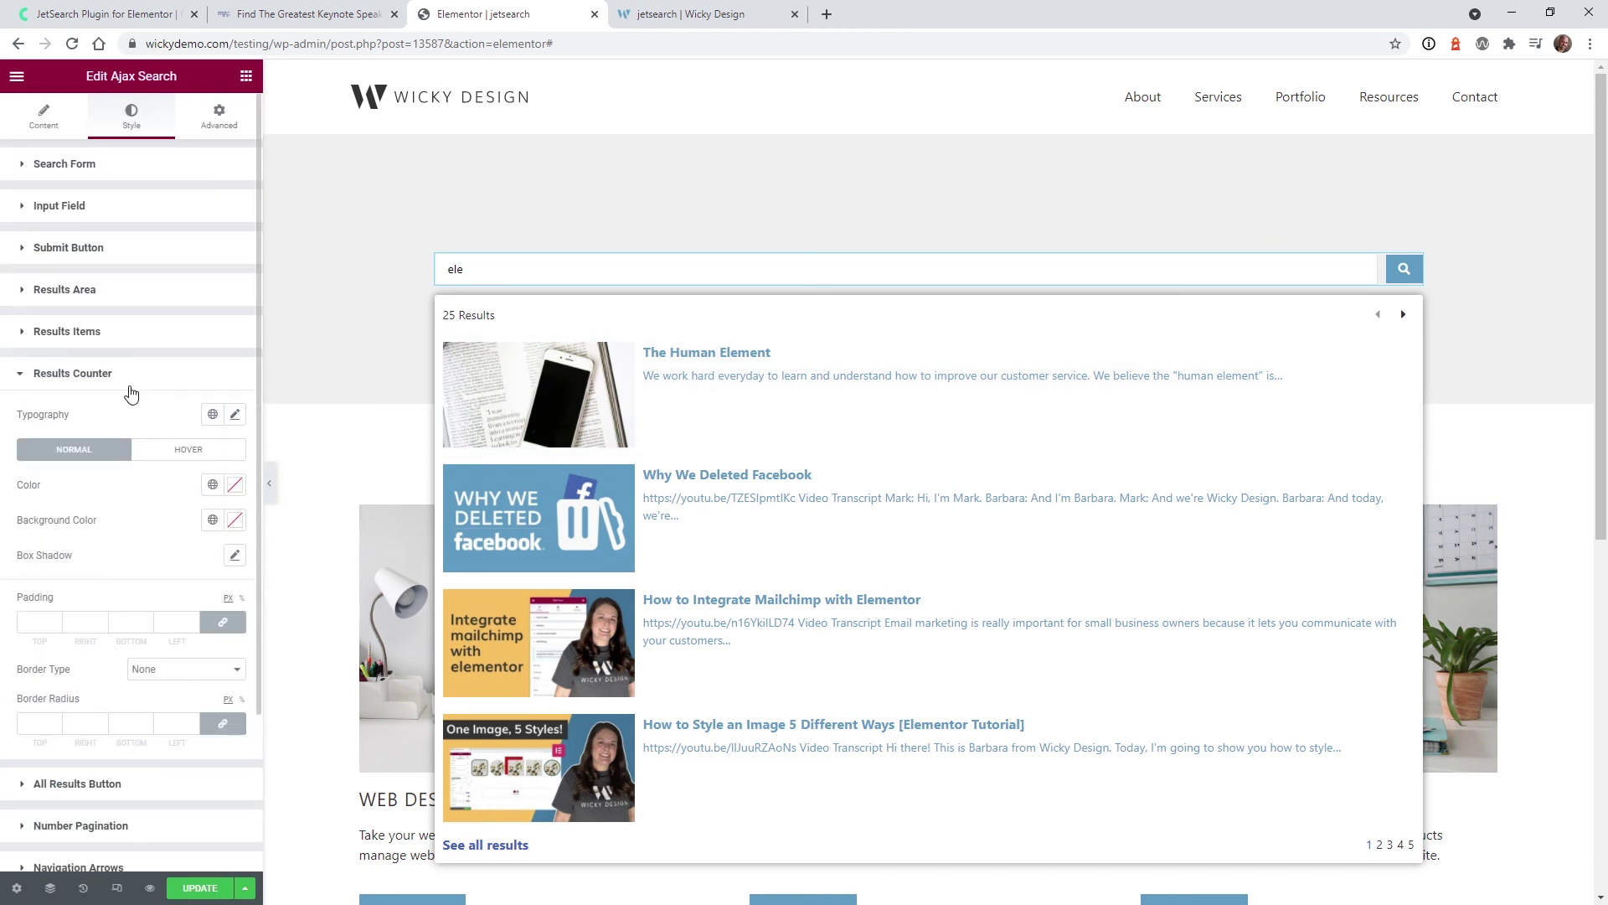
pyautogui.scroll(-2, 131, 393)
pyautogui.click(100, 616)
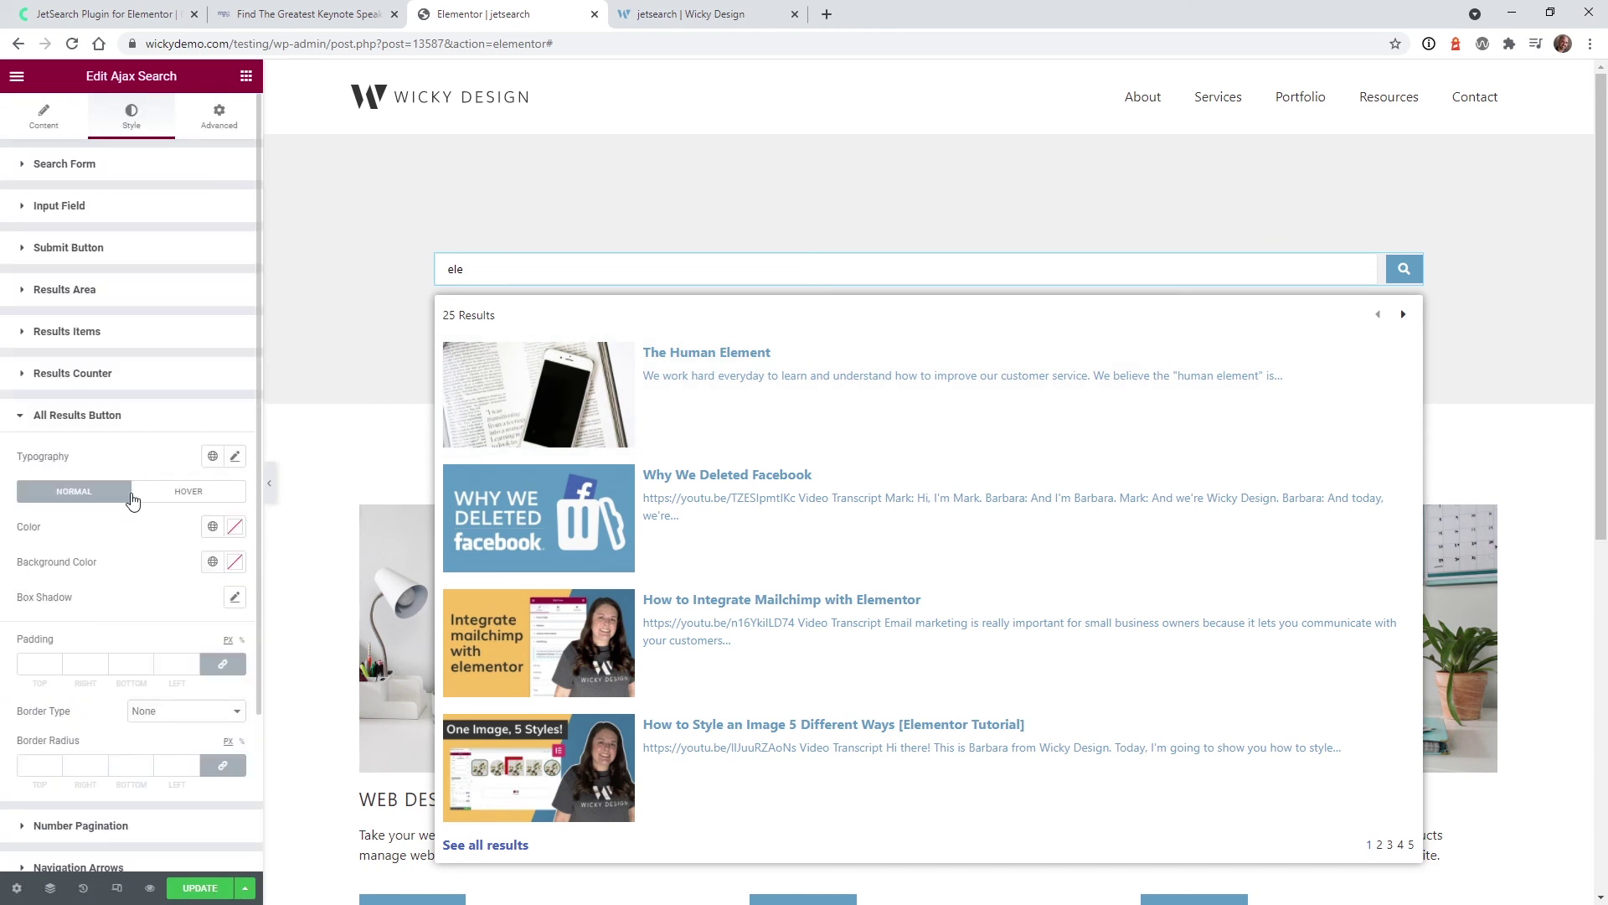
pyautogui.click(126, 632)
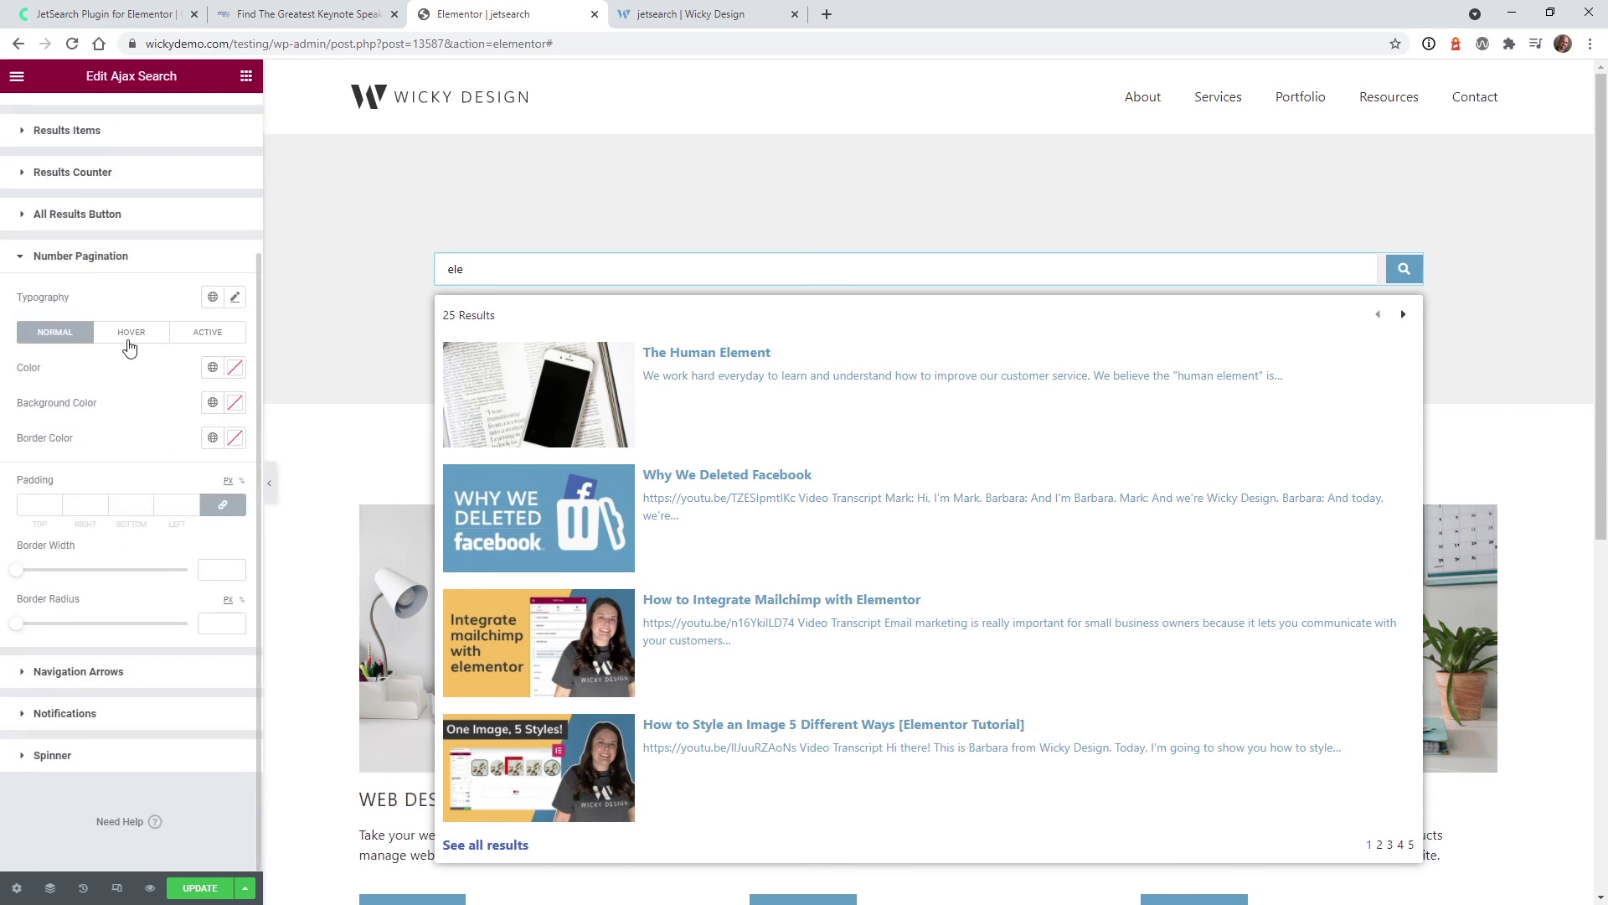
pyautogui.click(140, 671)
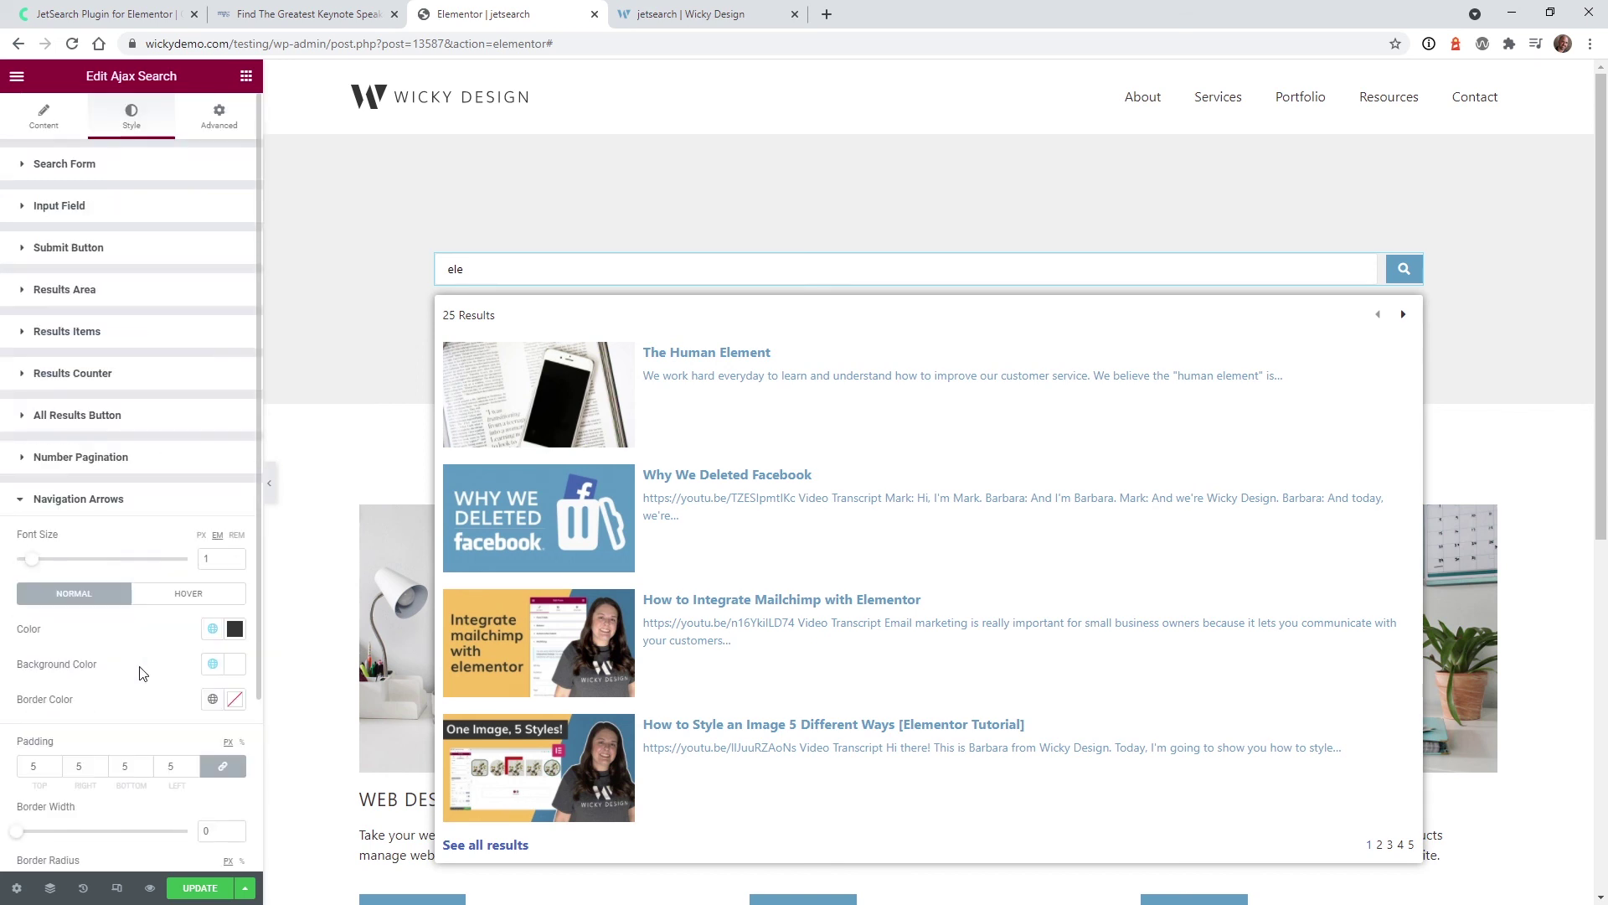
pyautogui.scroll(-3, 124, 636)
pyautogui.click(118, 719)
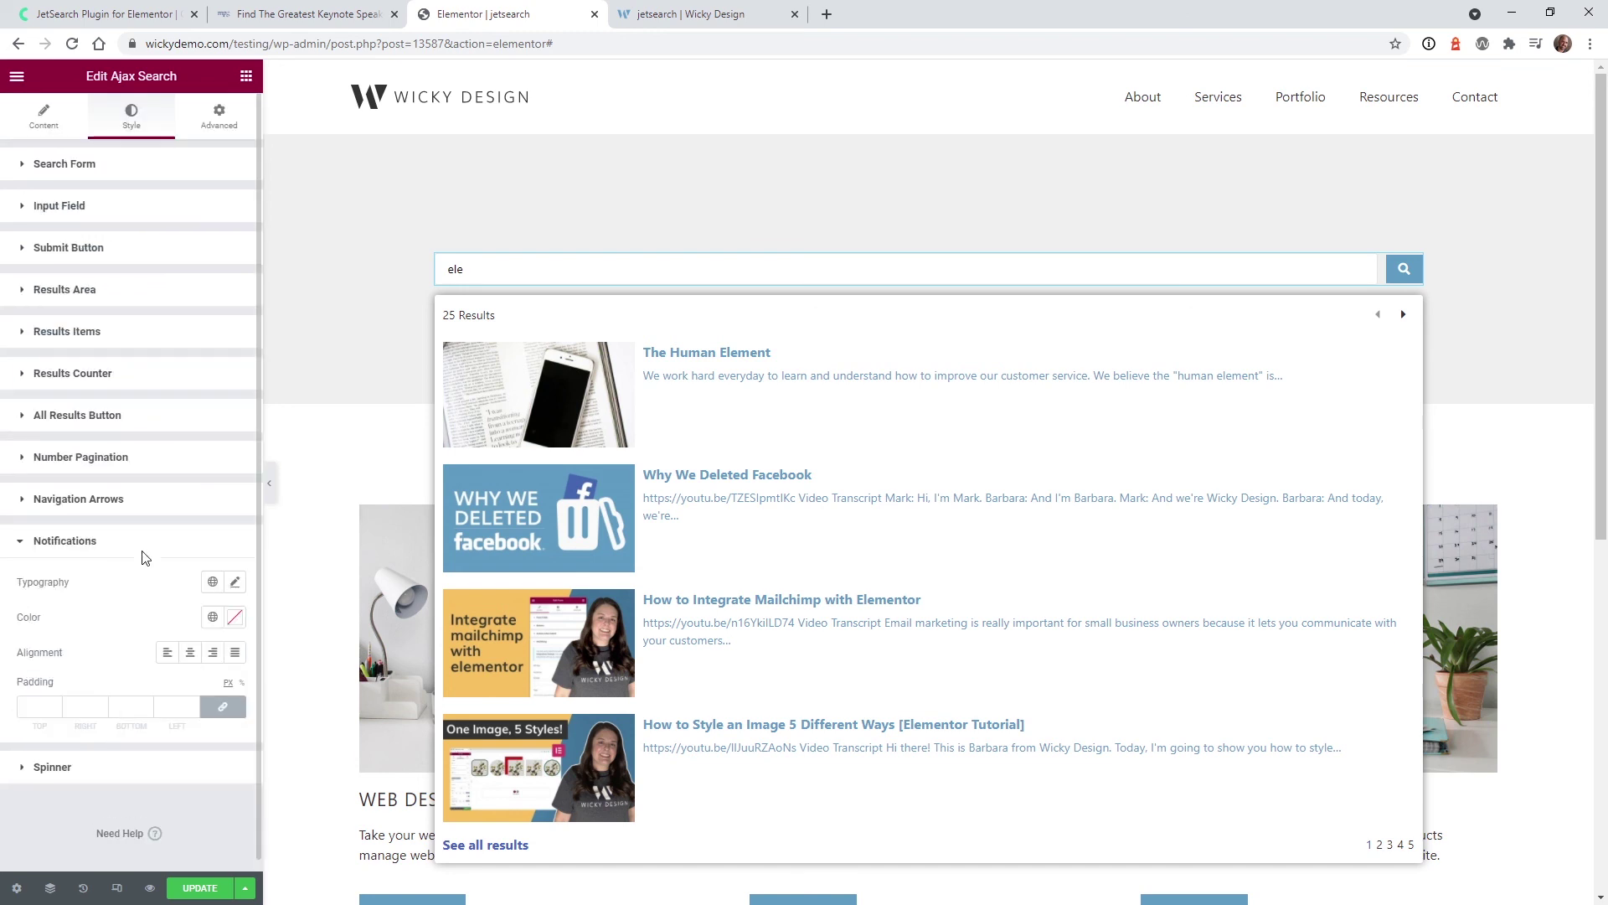
# Try a red spinner color and re-enter the search term "ele" to preview the loading spinner.
pyautogui.click(103, 772)
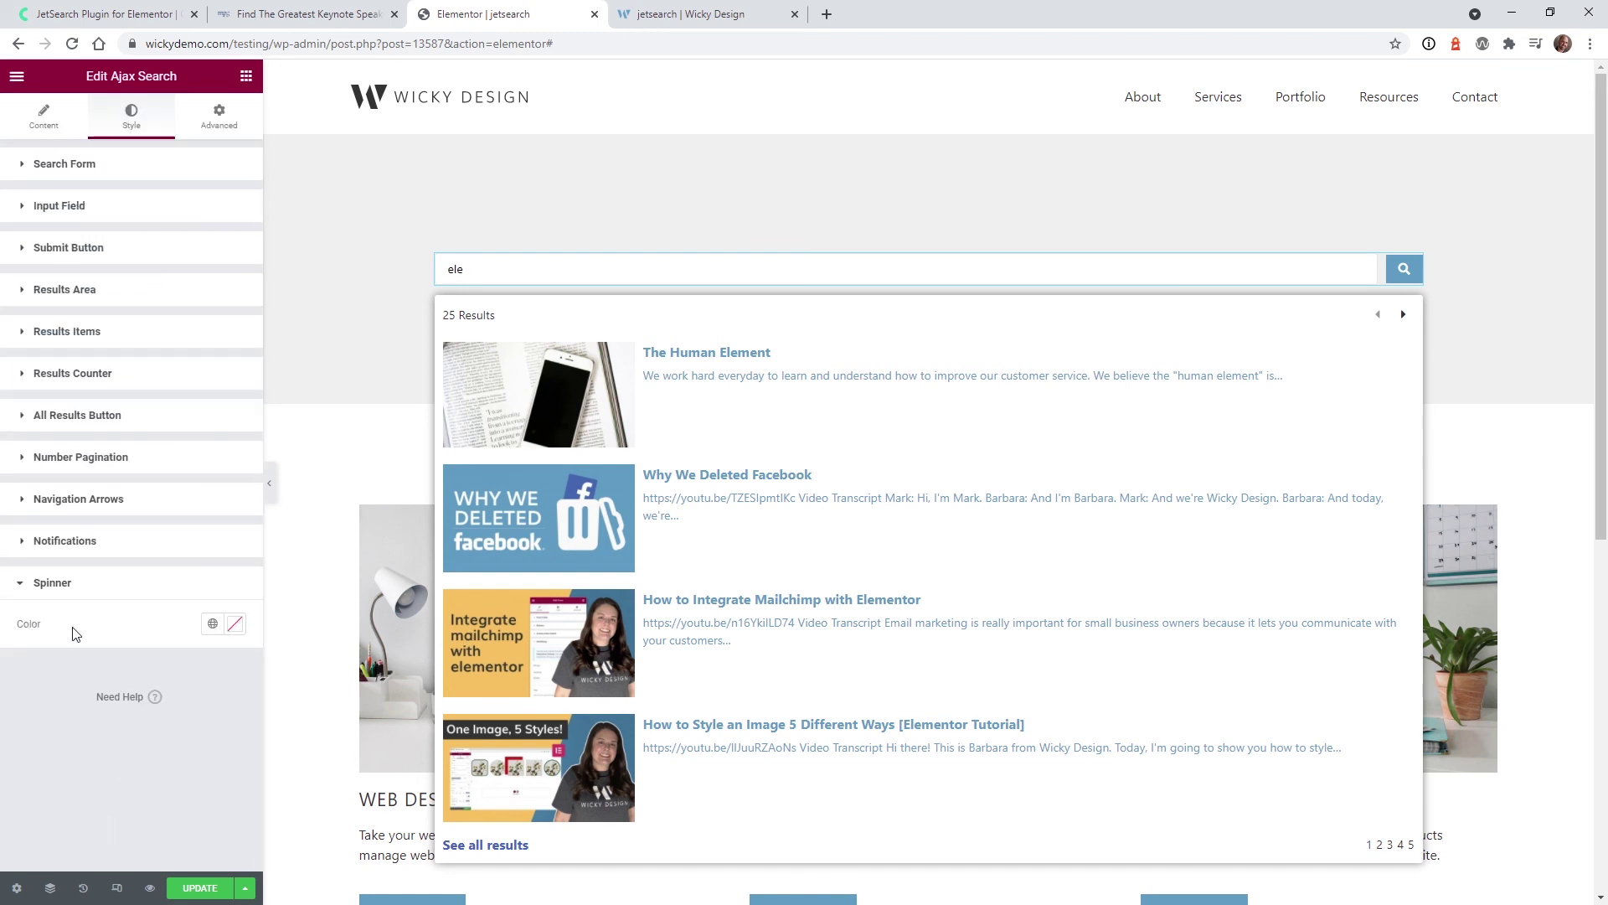
pyautogui.click(235, 624)
pyautogui.click(165, 426)
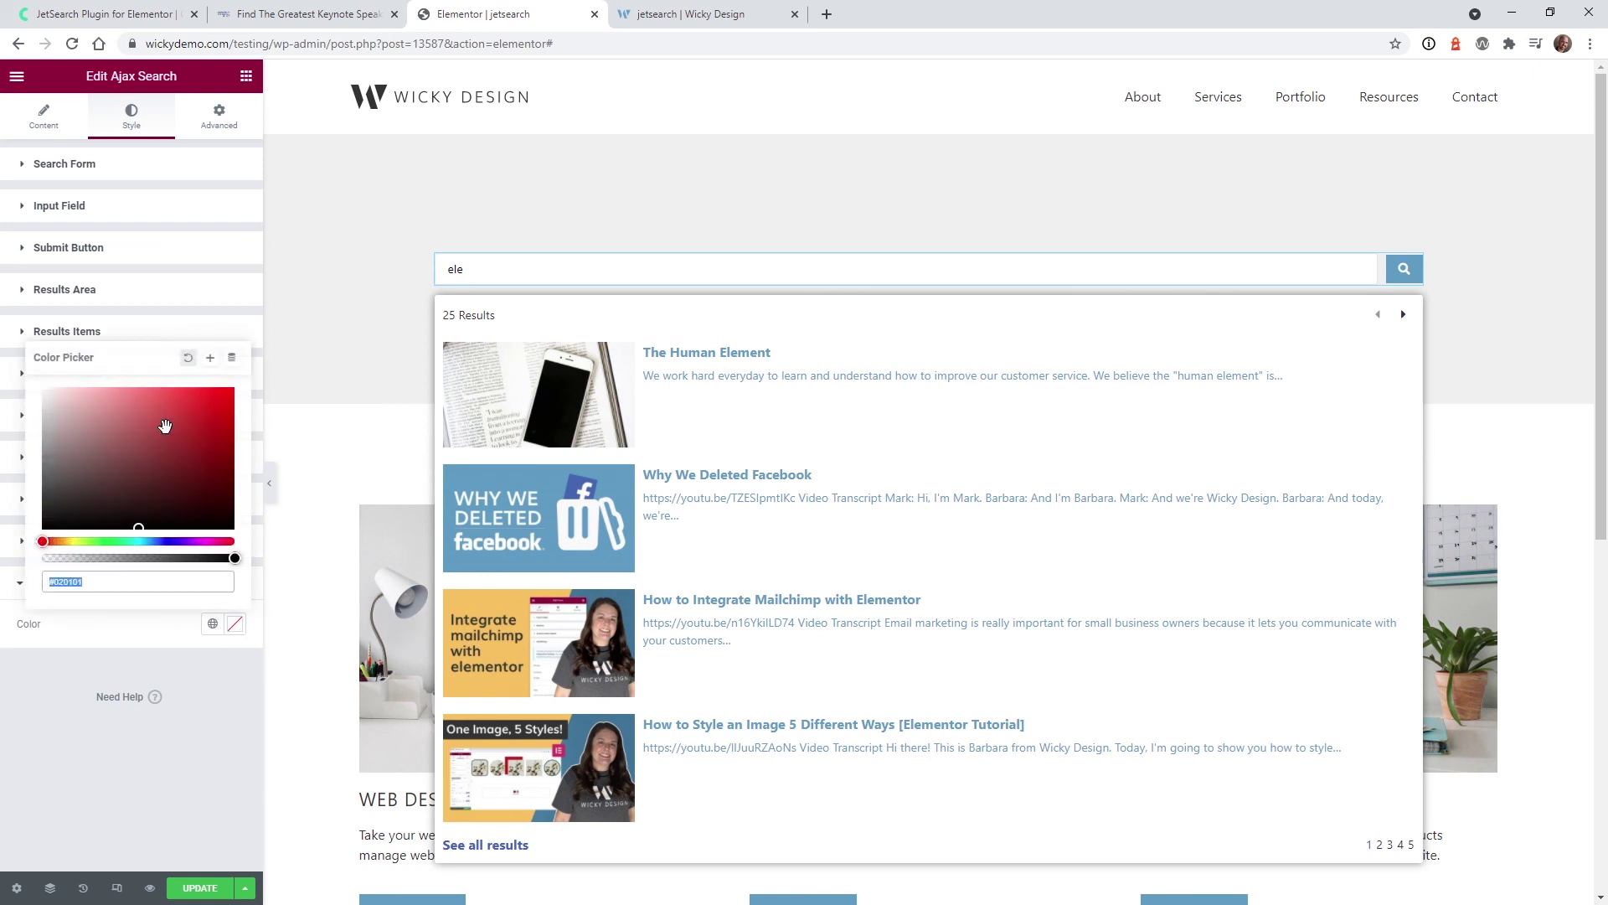
pyautogui.click(212, 409)
pyautogui.click(515, 277)
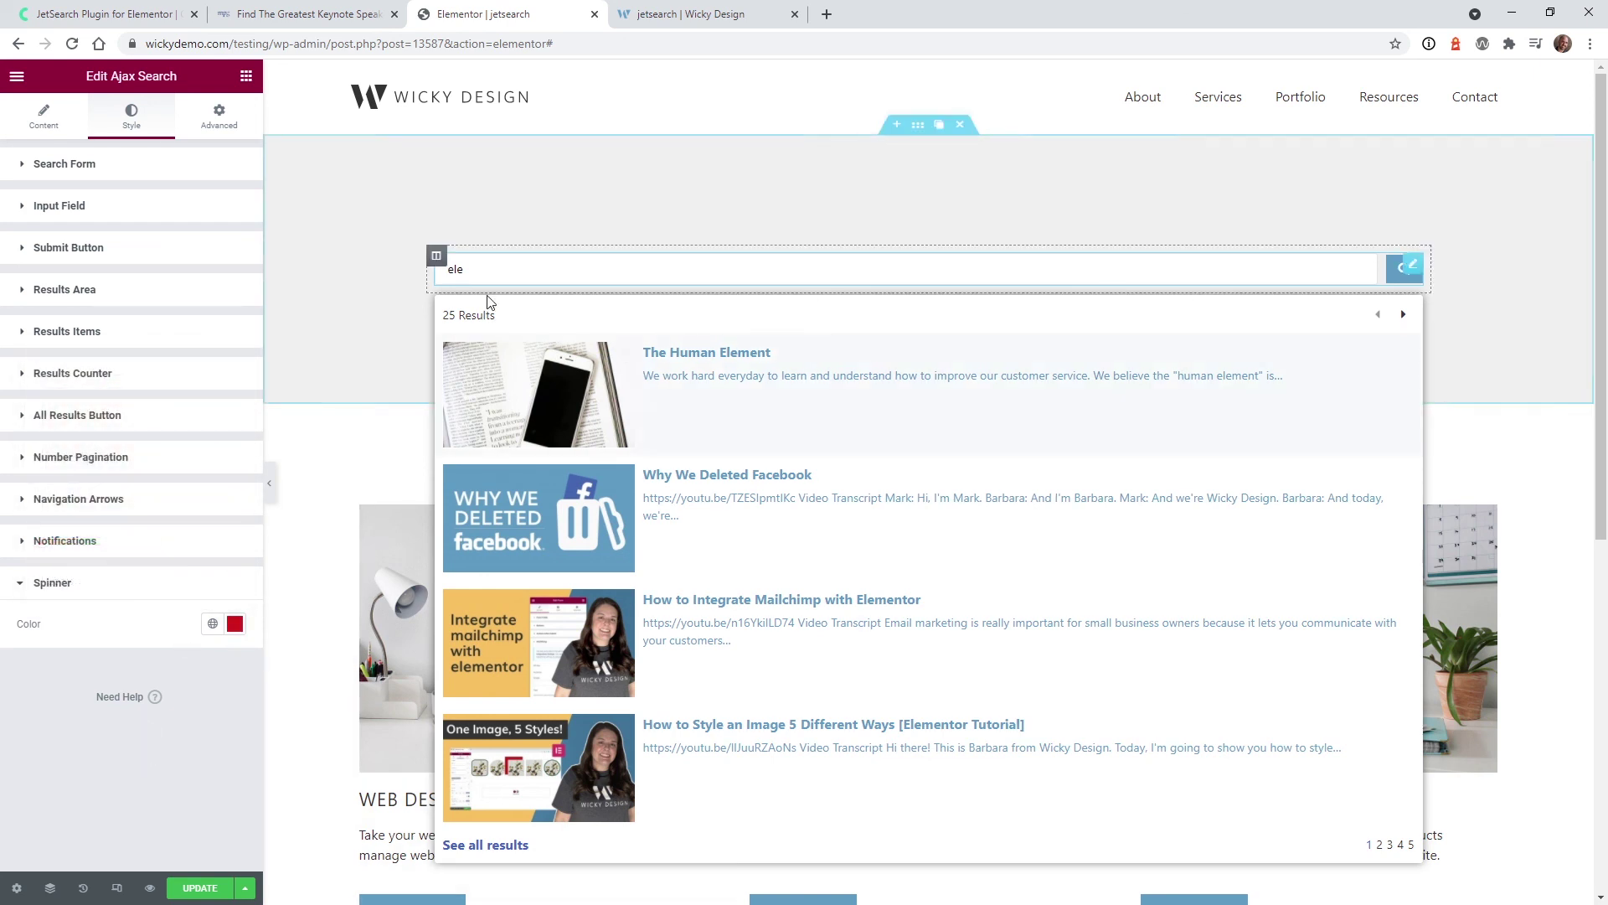
pyautogui.press('BackSpace')
pyautogui.press('BackSpace')
pyautogui.press('BackSpace')
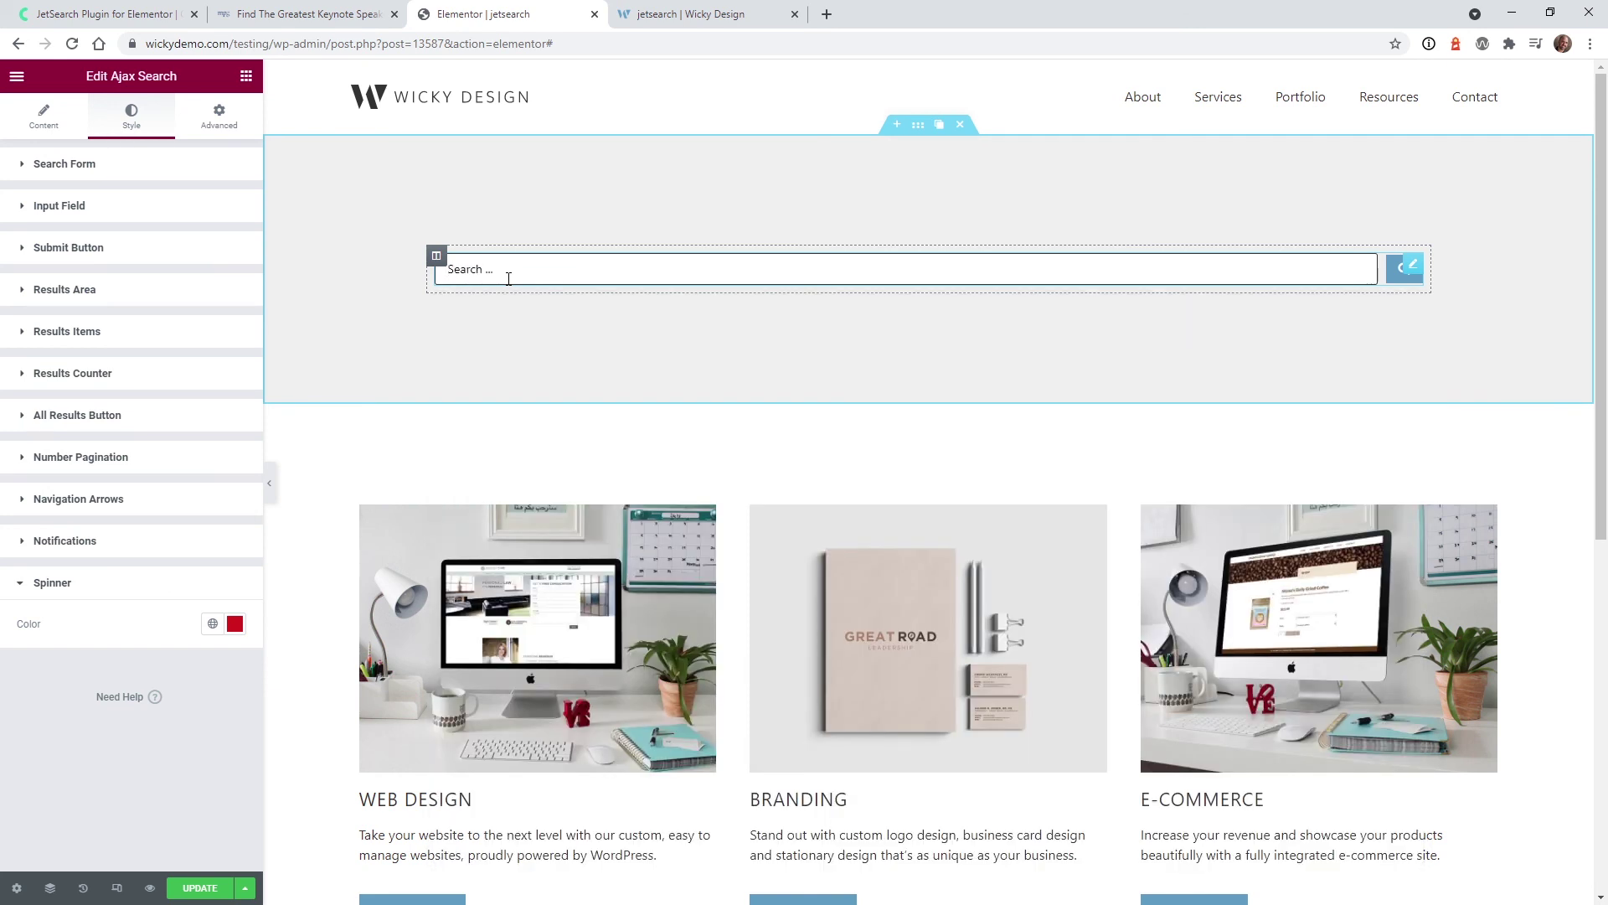
pyautogui.write('ele')
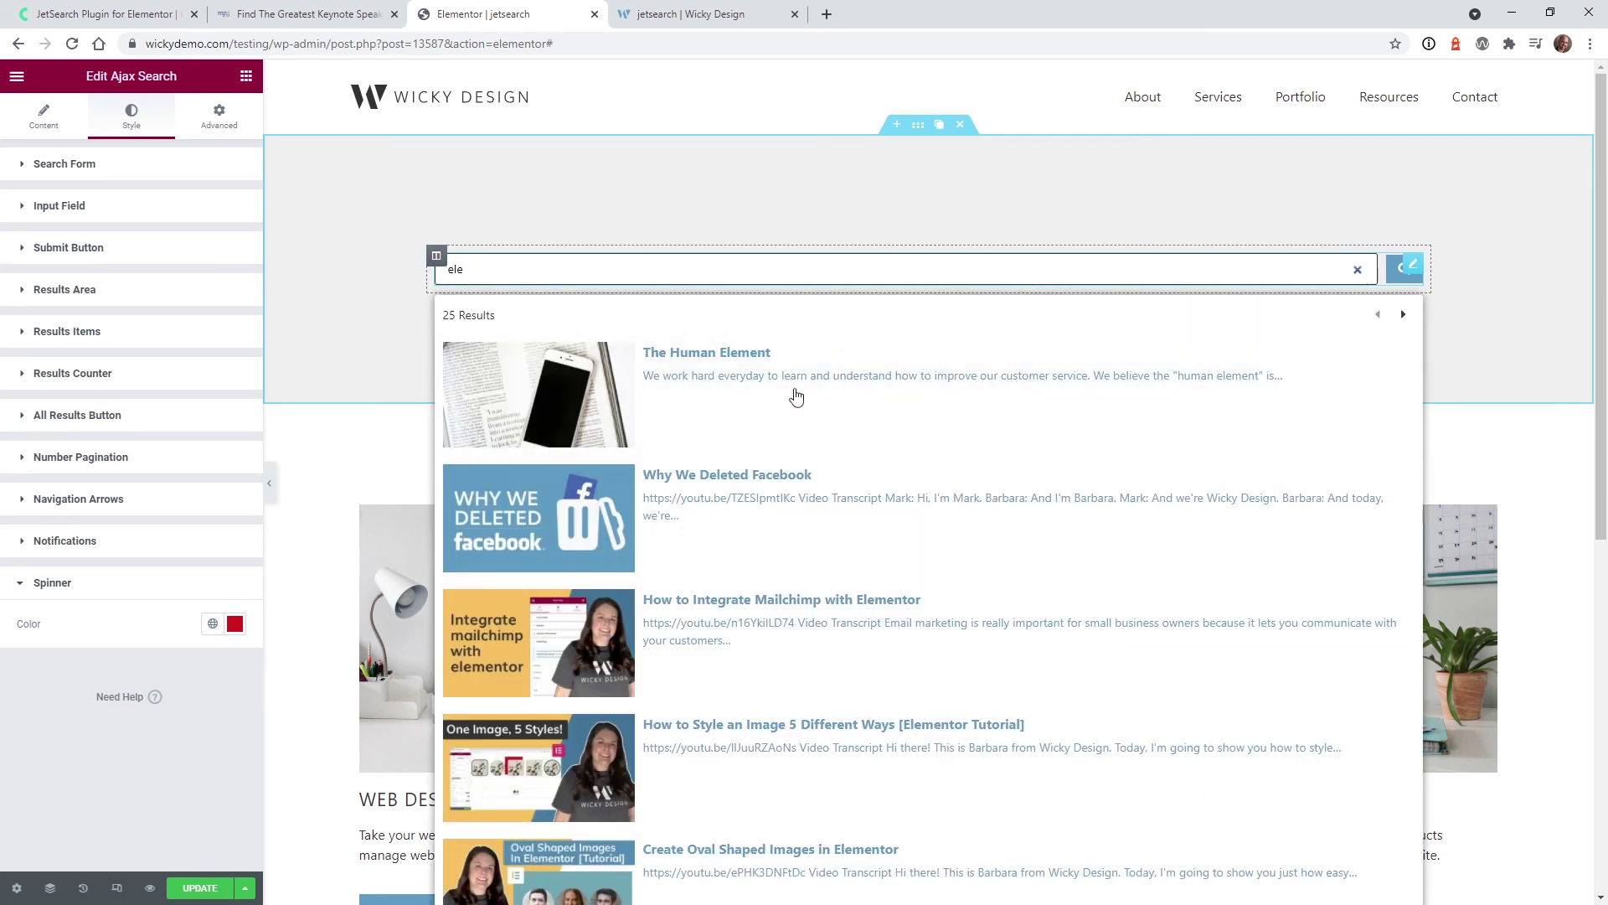
# Reset the spinner color to its default and search for "ele" again to check the loading spinner.
pyautogui.click(212, 624)
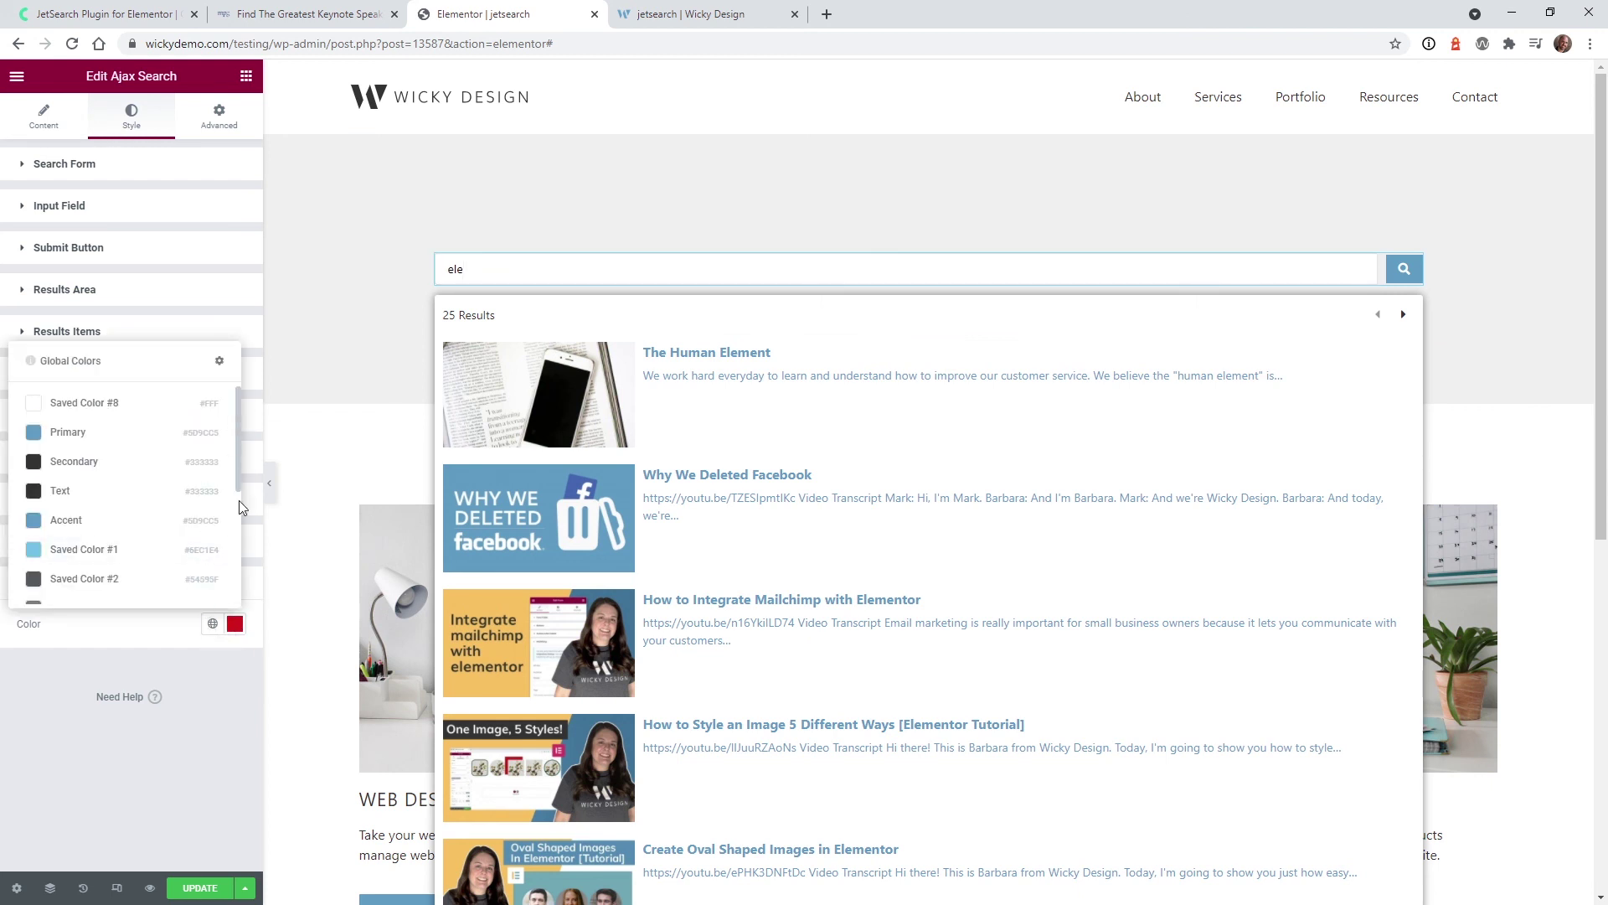
pyautogui.click(235, 624)
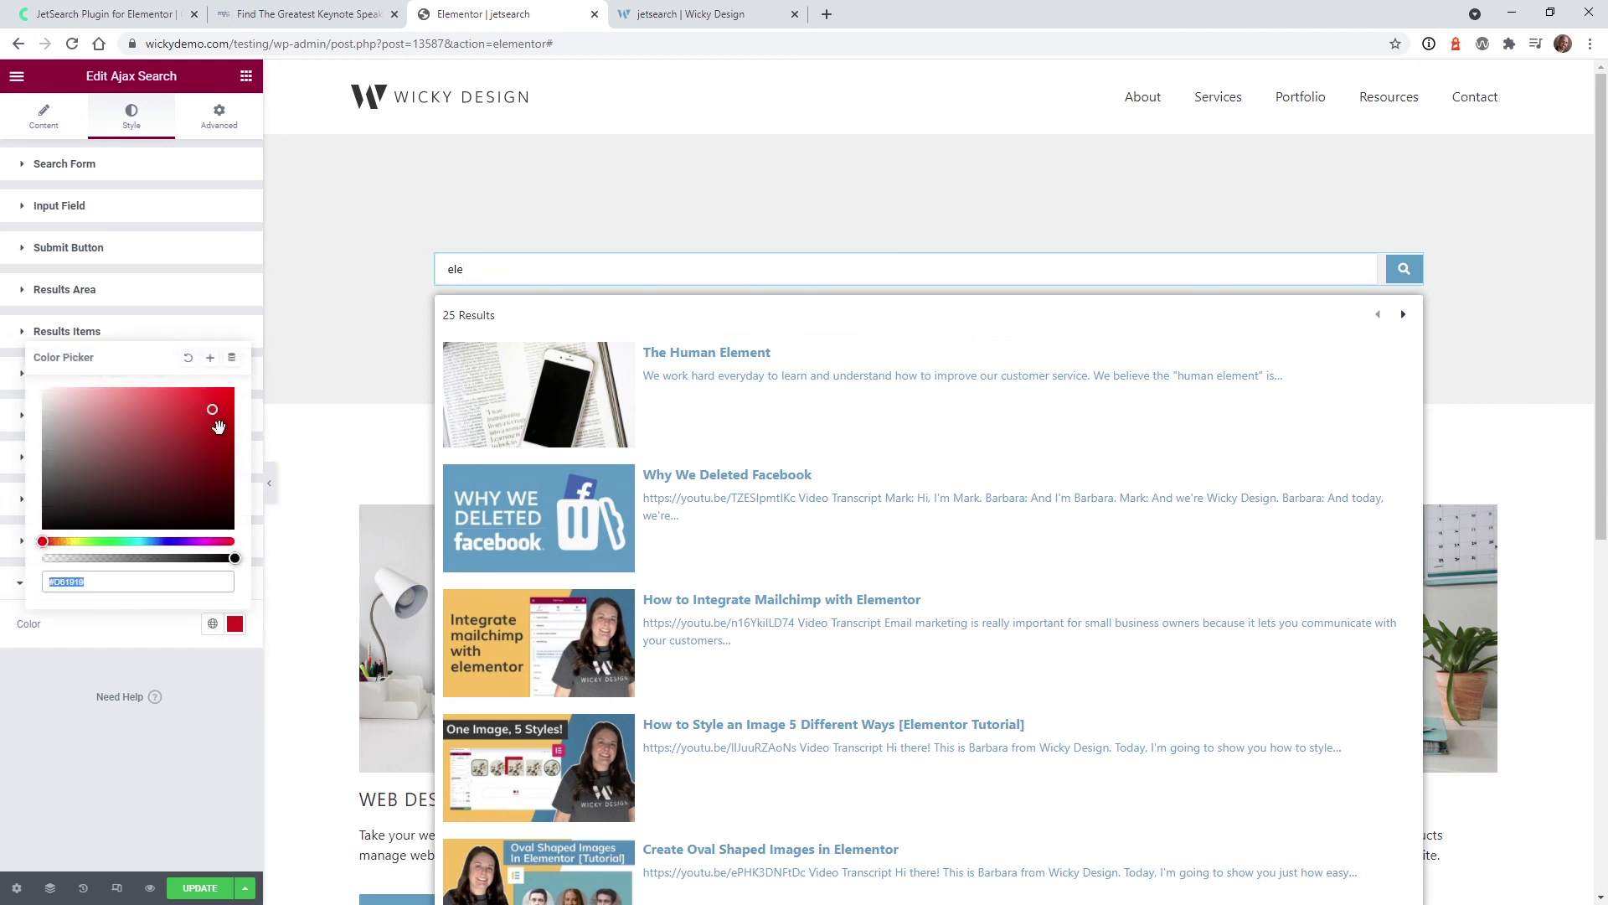
pyautogui.click(188, 357)
pyautogui.click(210, 788)
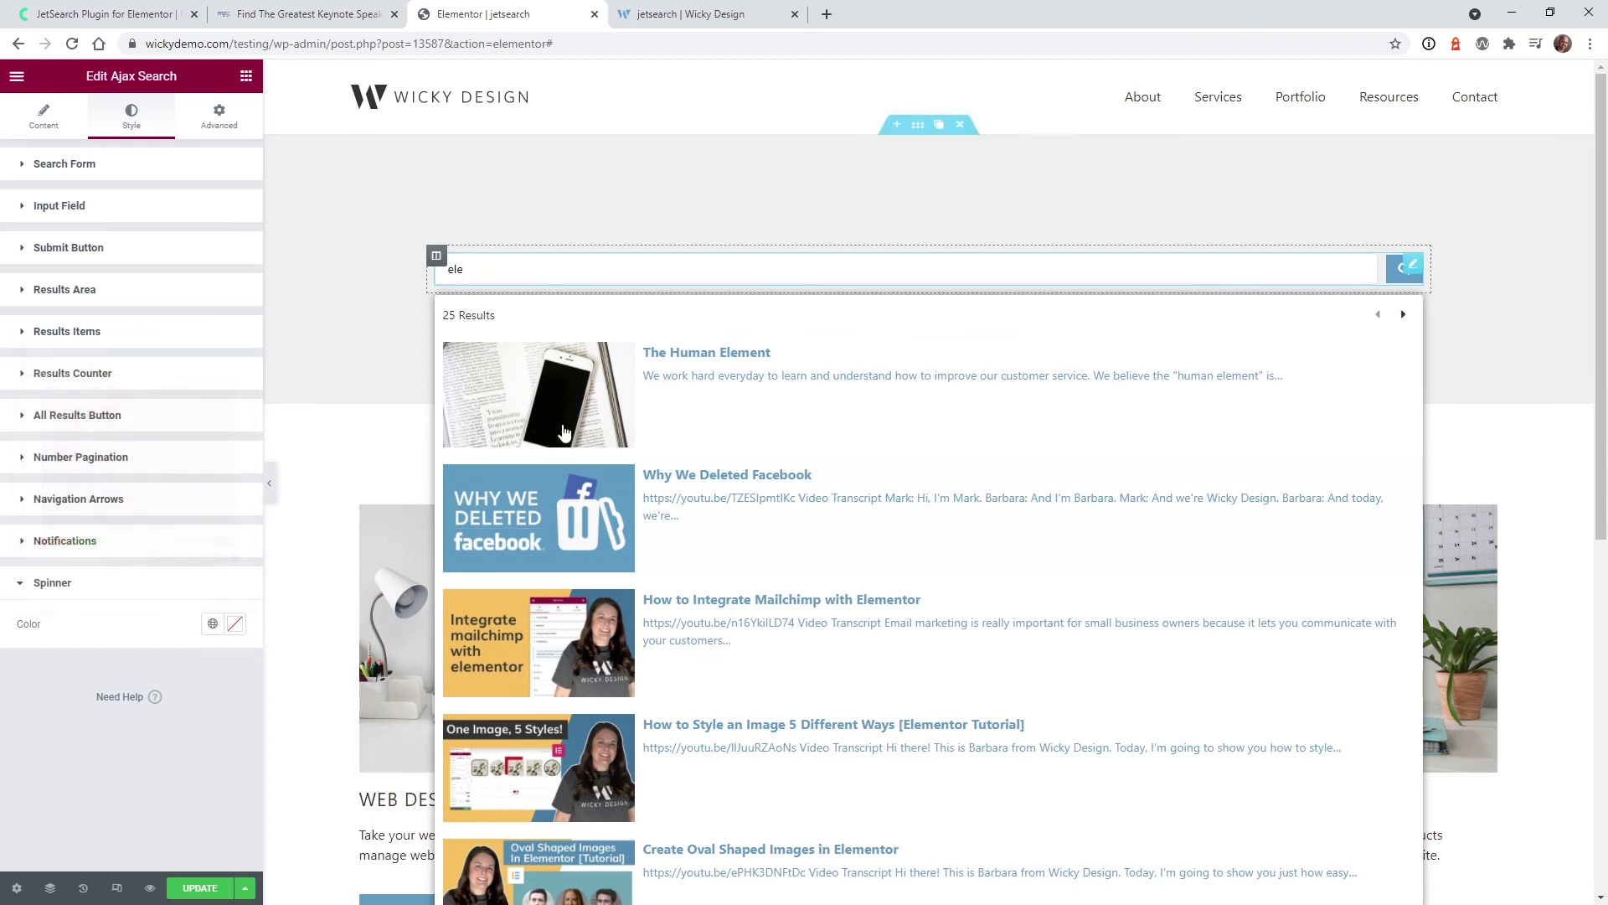
pyautogui.click(569, 274)
pyautogui.write('ele')
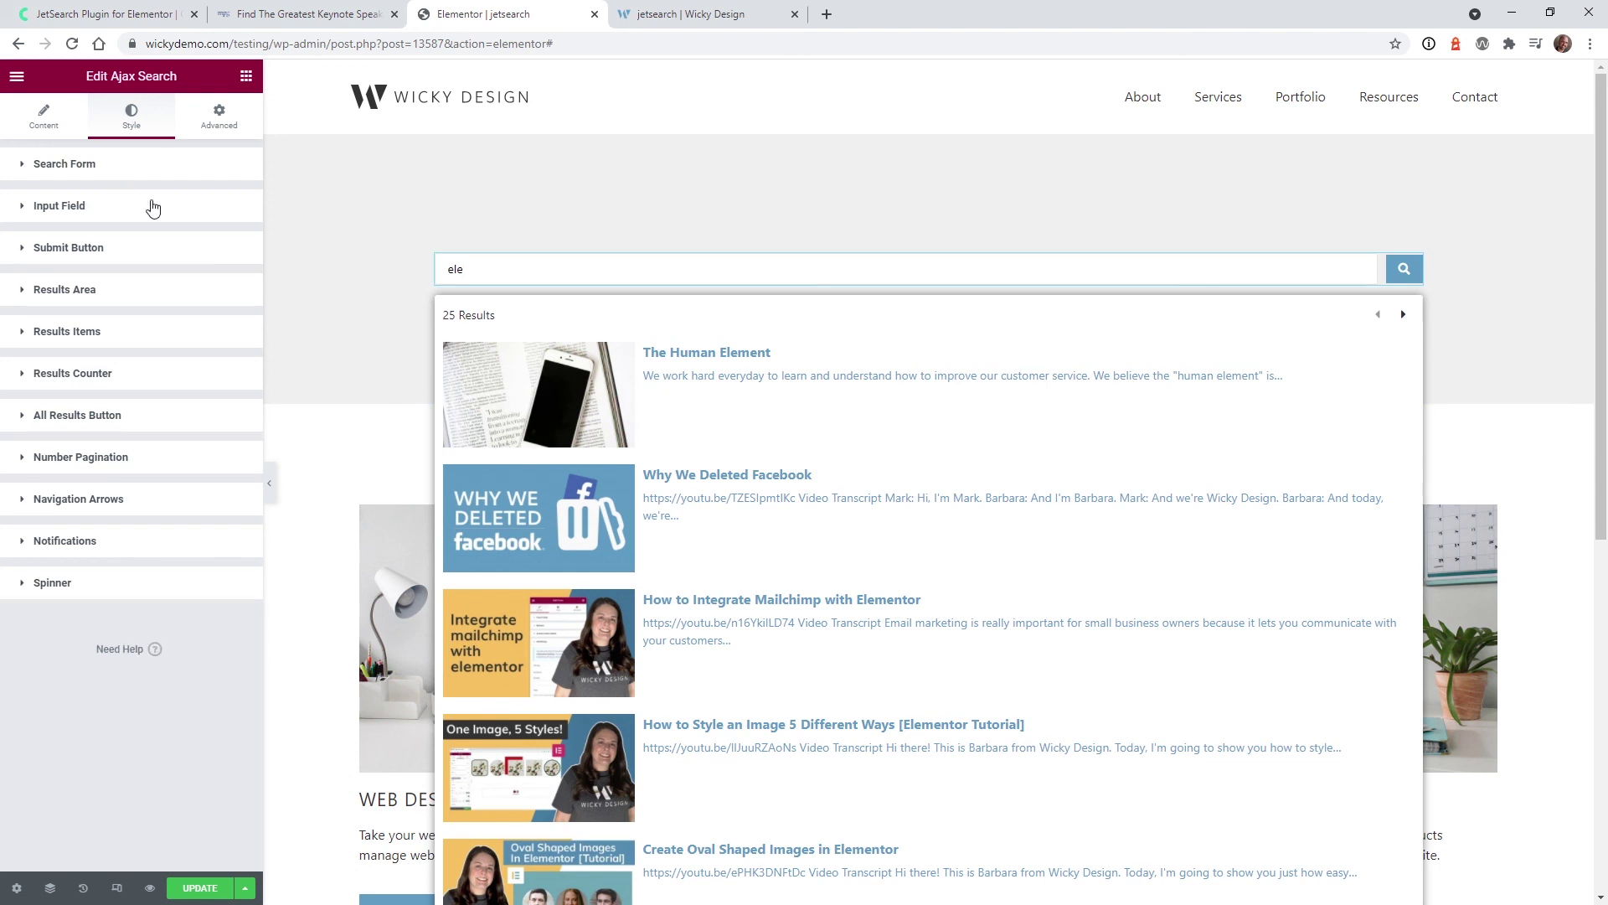
# Review the widget's advanced settings and the results area's content options, and return to the style settings.
pyautogui.click(217, 119)
pyautogui.click(70, 168)
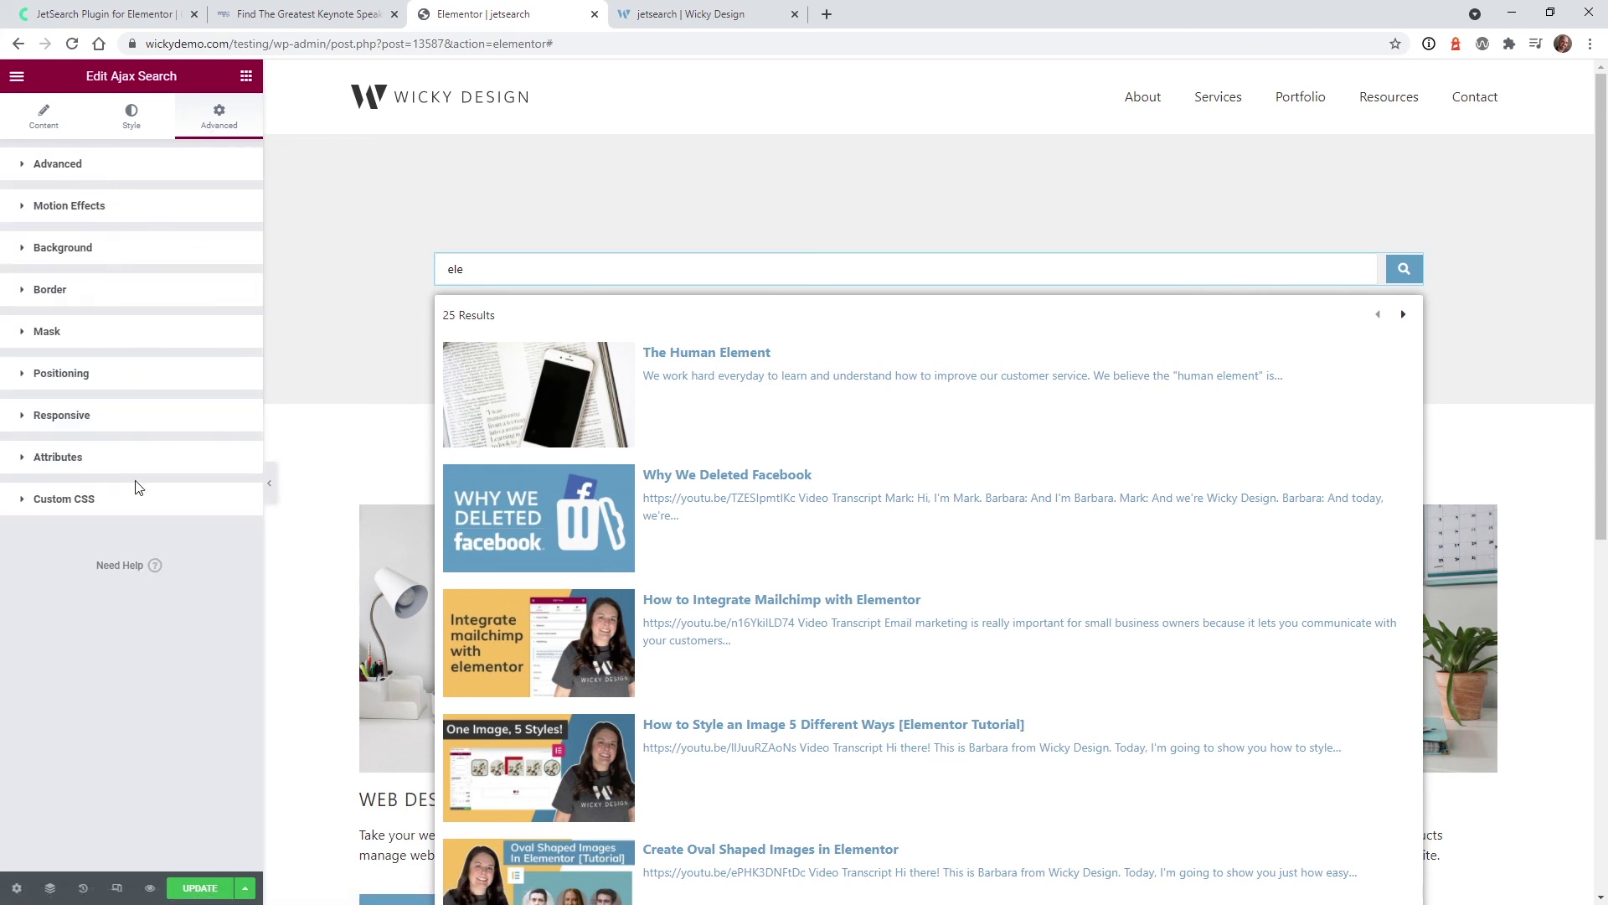
pyautogui.click(57, 123)
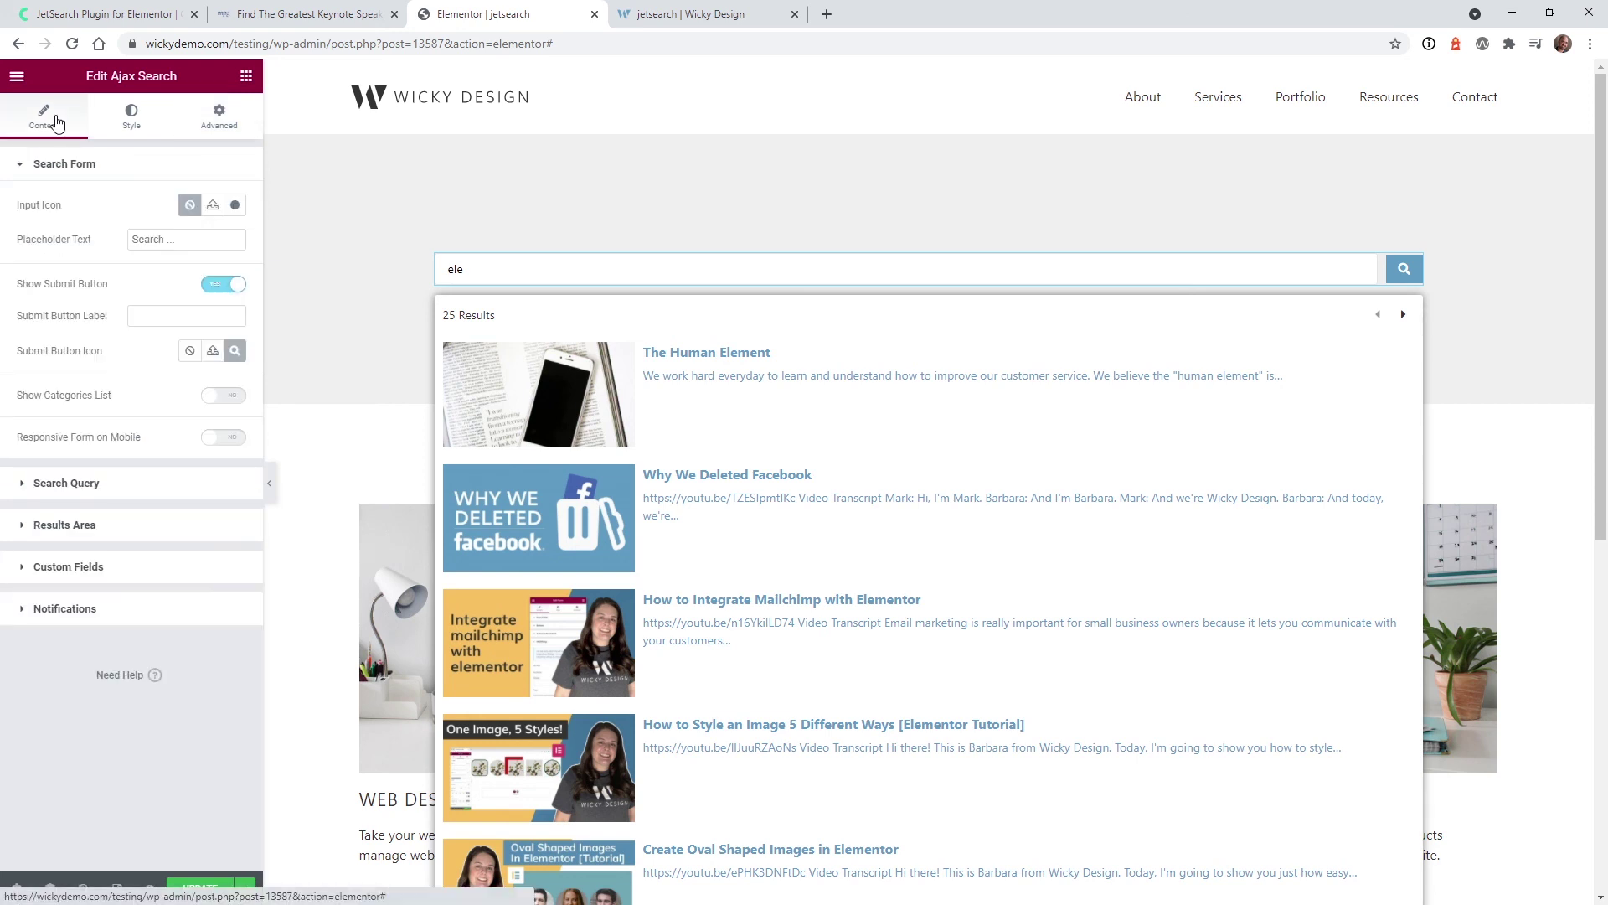
pyautogui.click(83, 528)
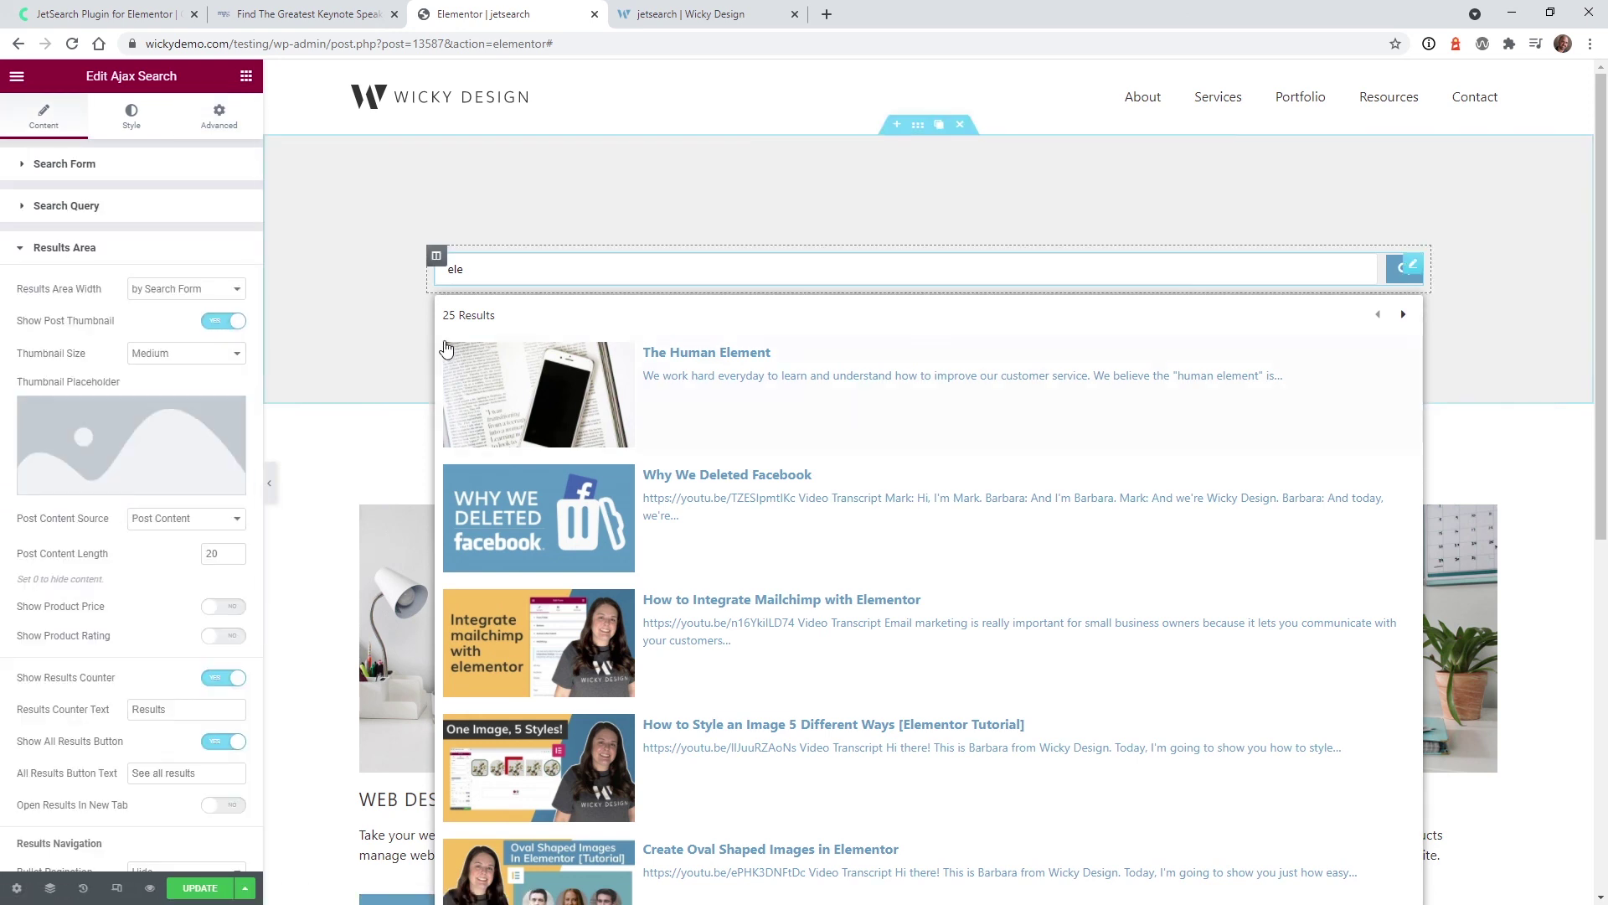
pyautogui.click(129, 118)
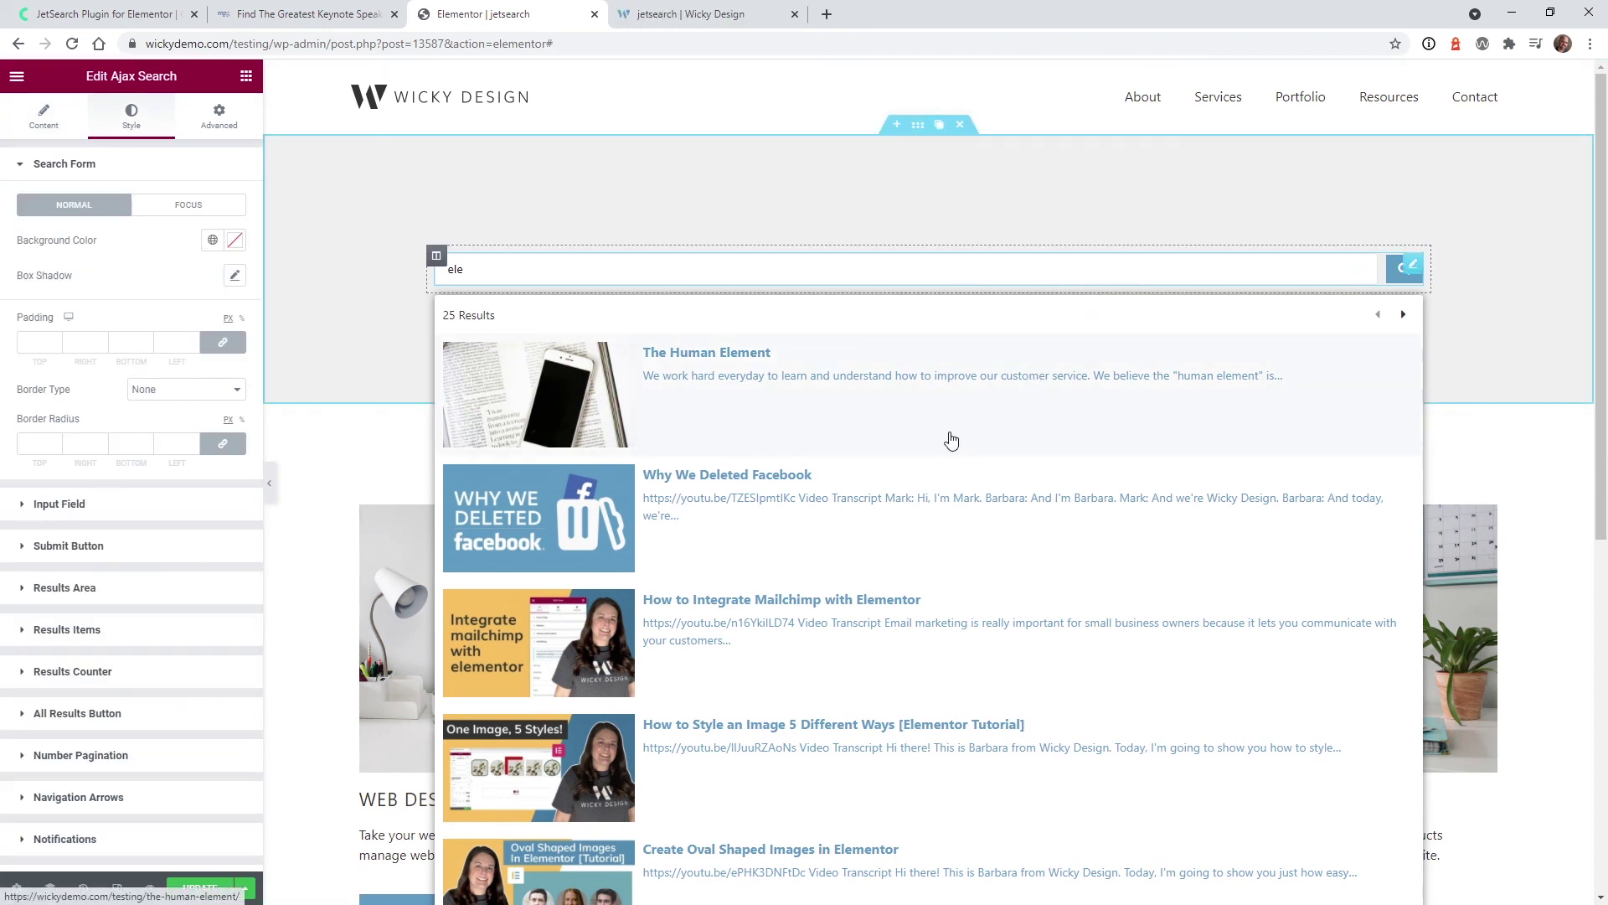
# Preview the search results in the mobile and tablet layouts and return to the desktop view.
pyautogui.click(117, 888)
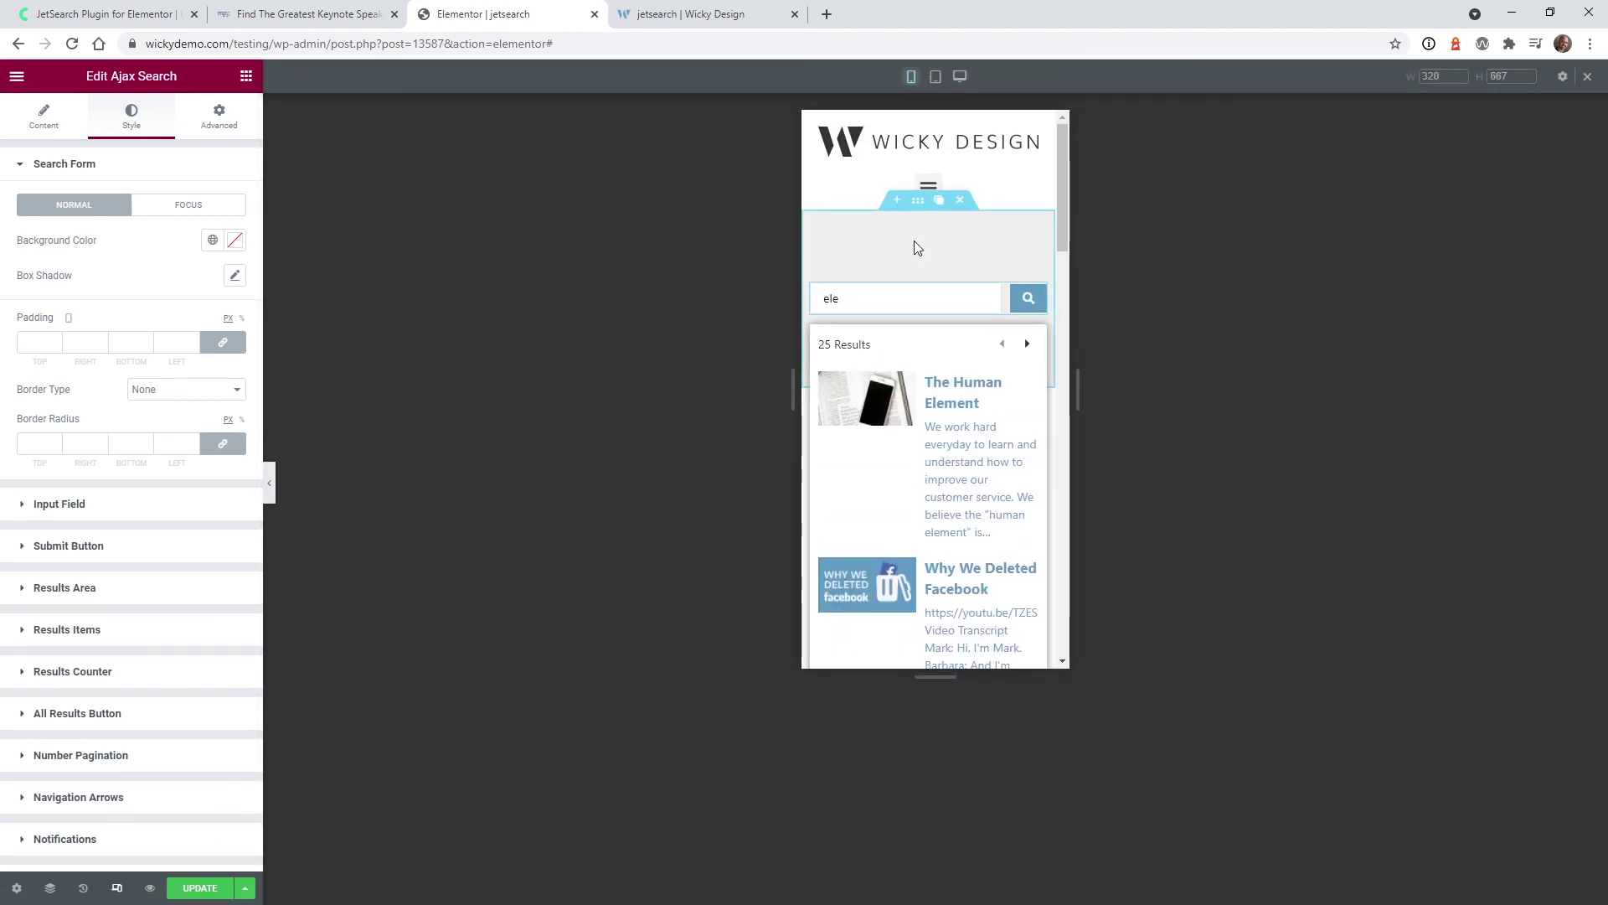
pyautogui.click(935, 77)
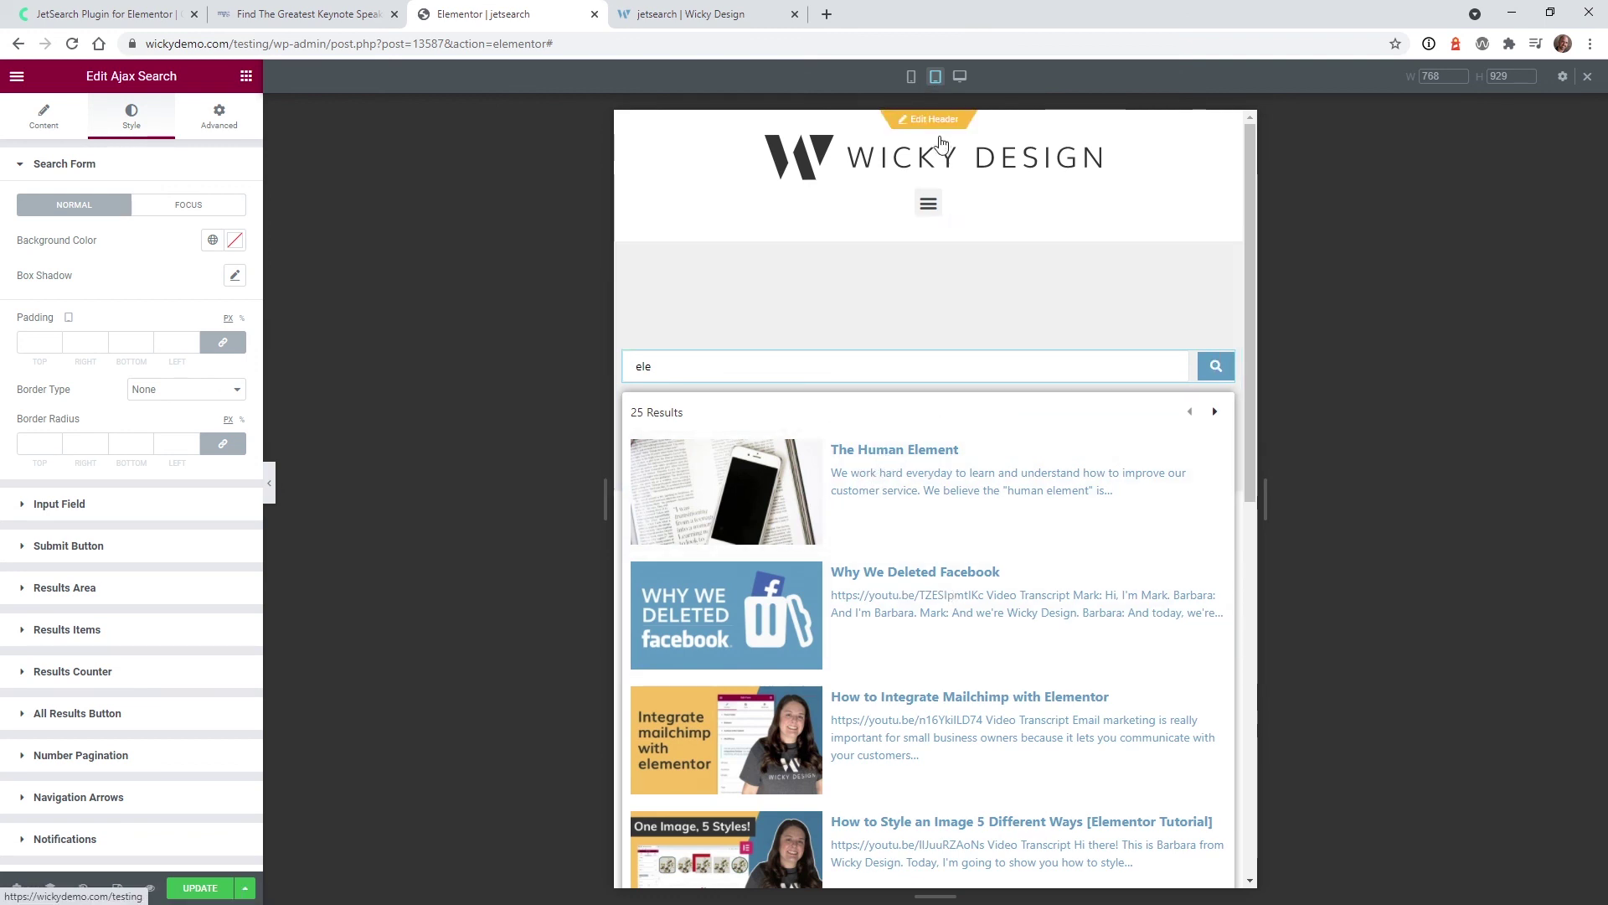
pyautogui.click(912, 77)
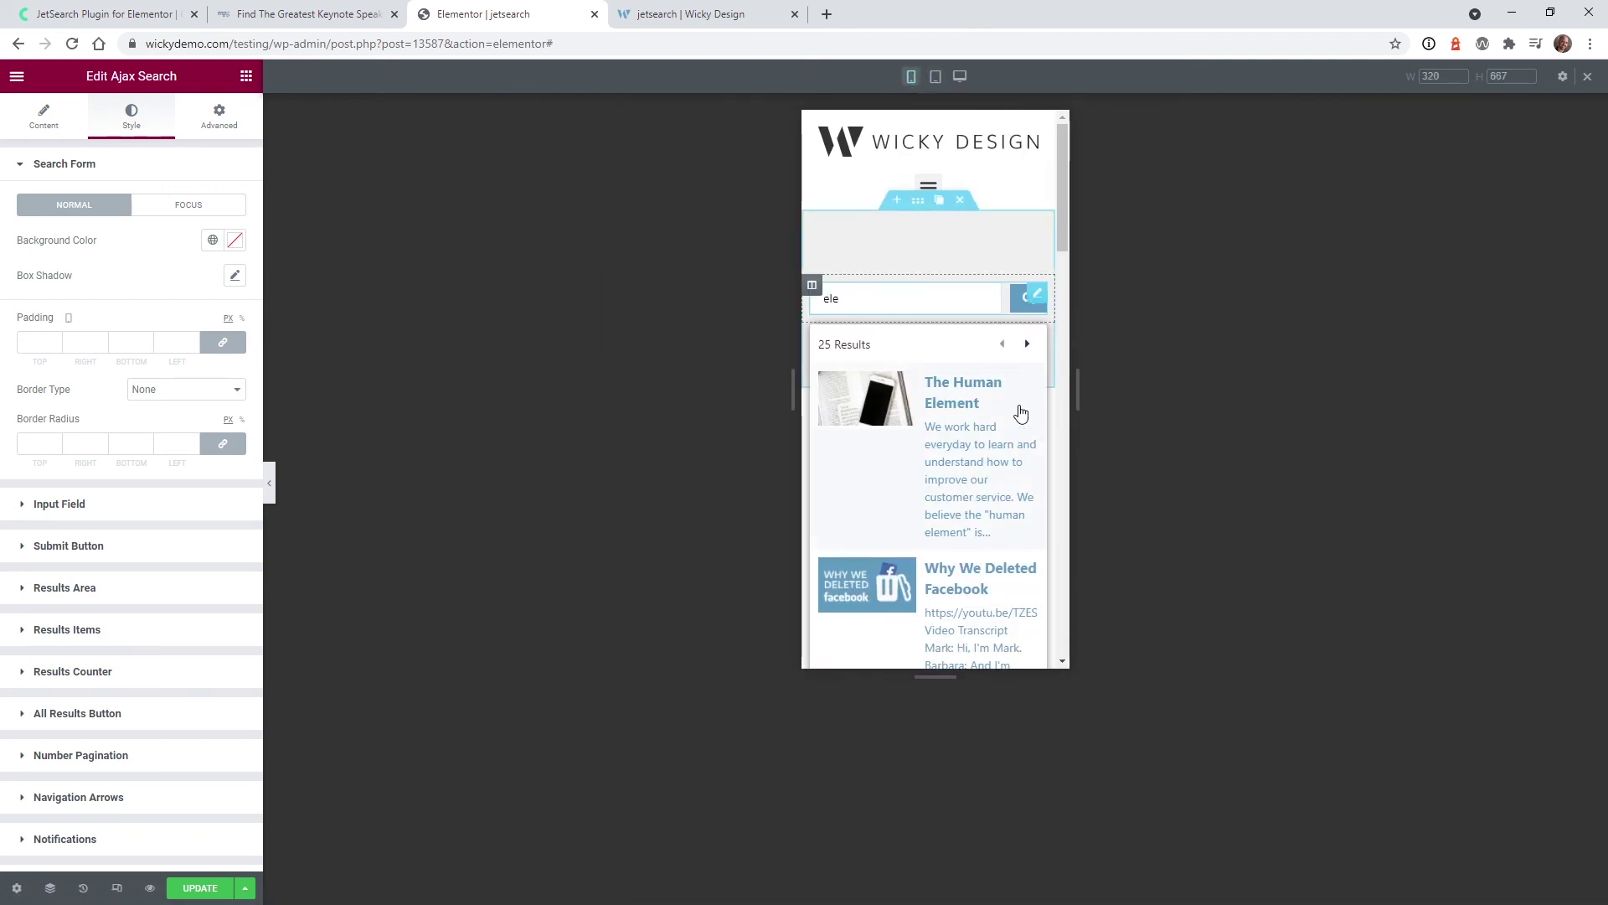
pyautogui.hotkey('ctrl', 'shift', 'm')
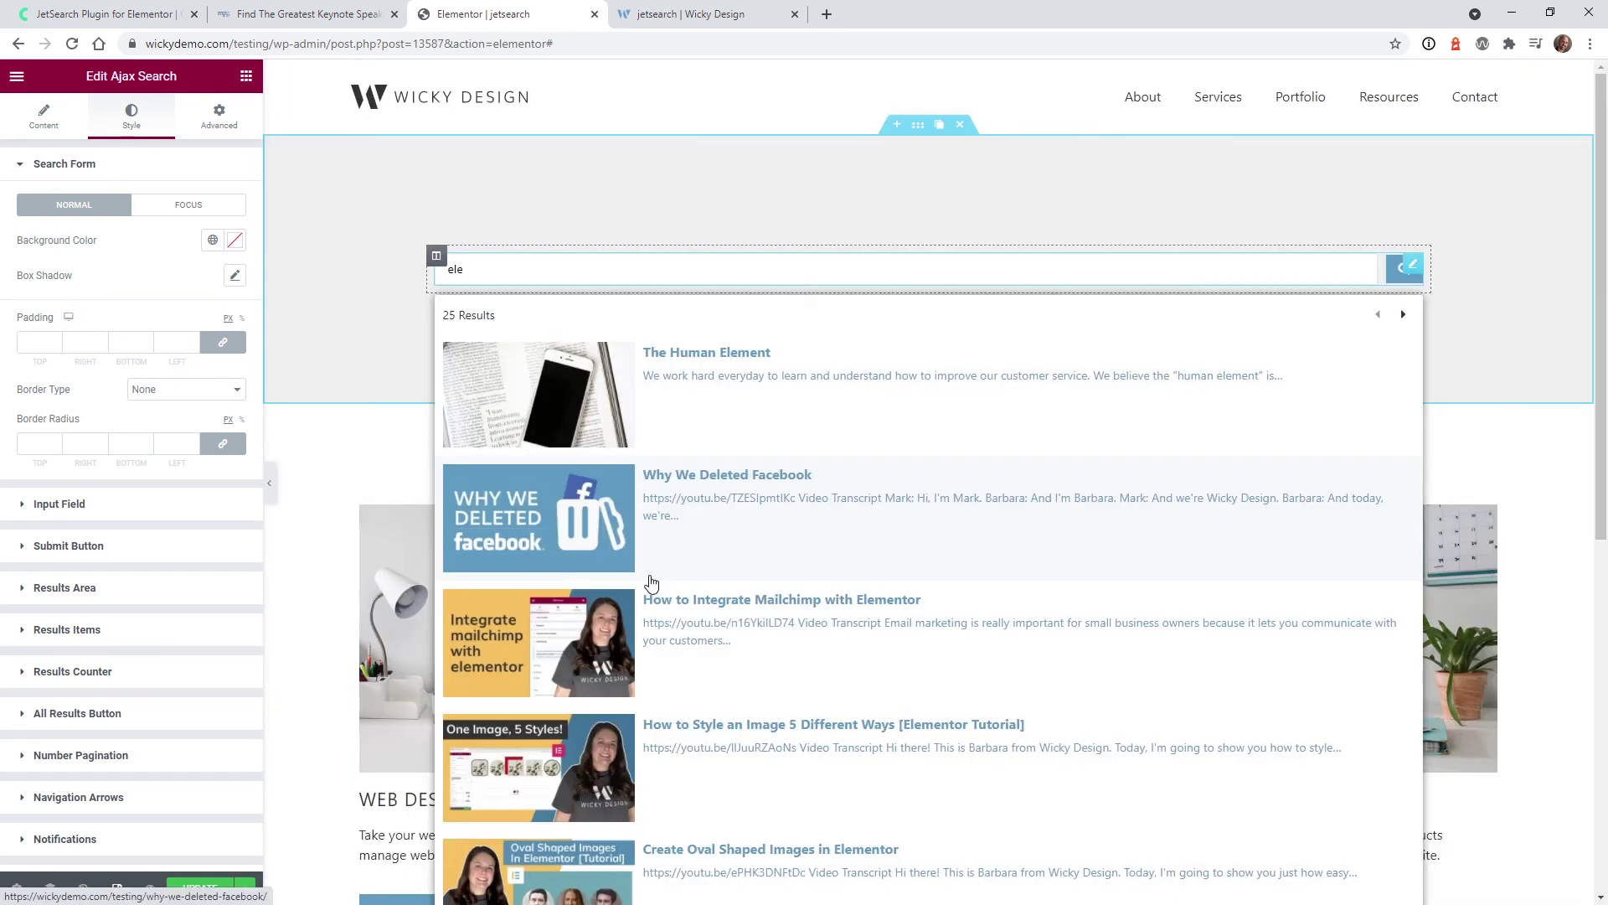